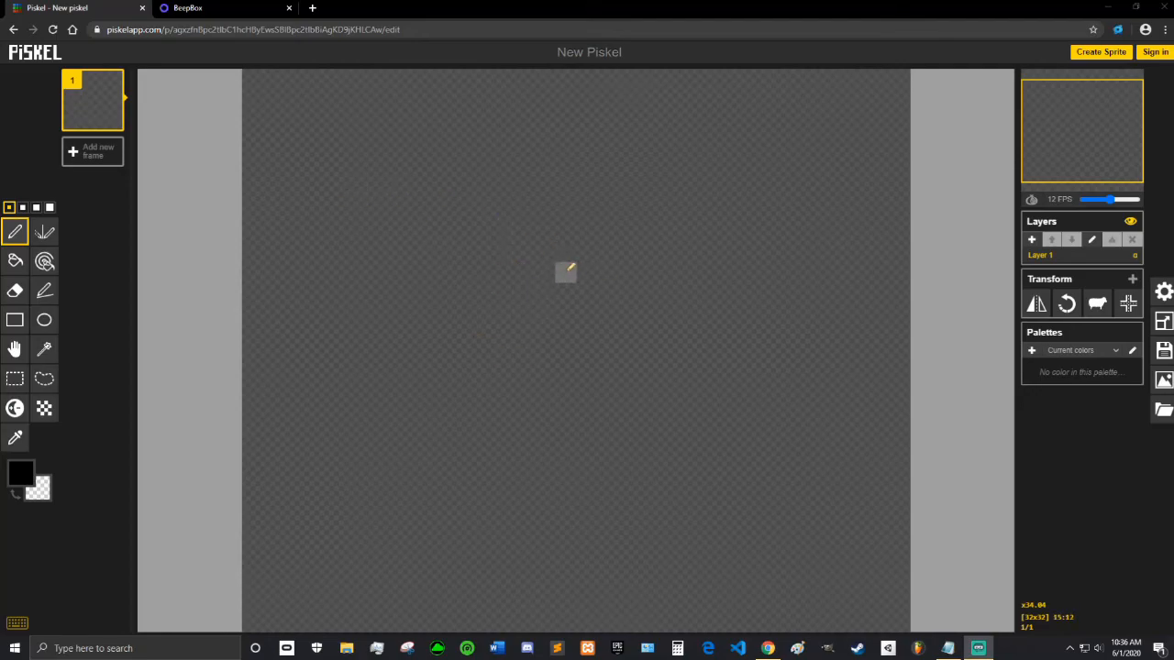
Try a short freehand pen stroke in the upper middle of the canvas and undo it.
scroll(566, 271, down, 2)
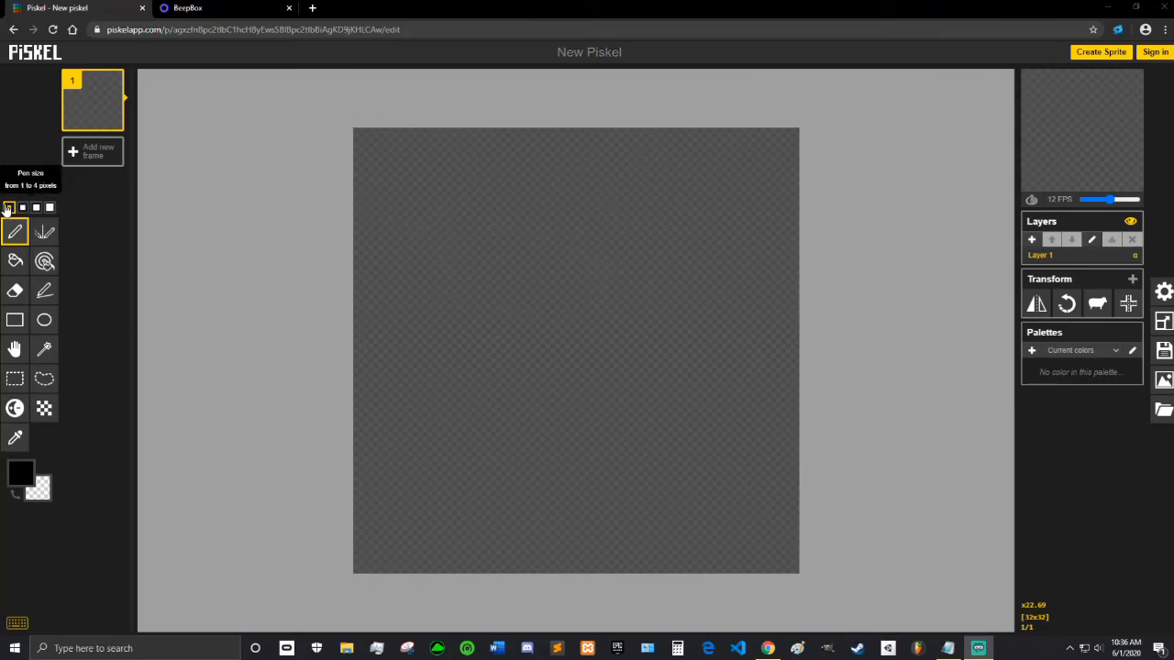
mouse_move(514, 244)
mouse_down()
mouse_move(563, 244)
mouse_move(588, 265)
mouse_up()
key(ctrl+z)
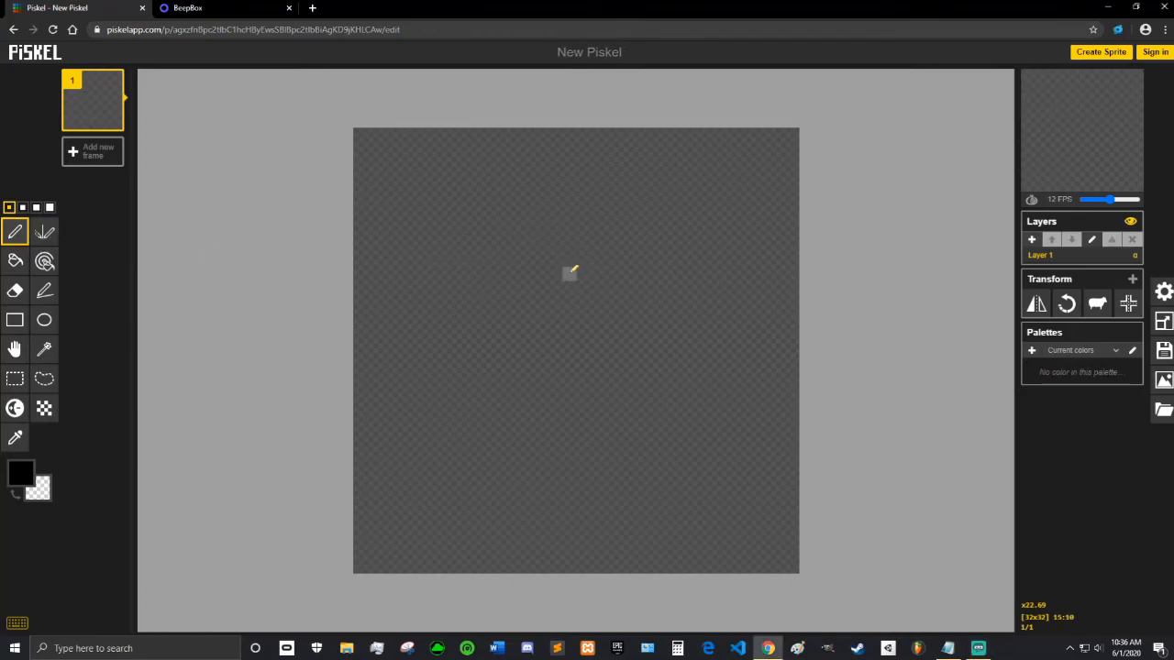
Try a curved black stroke with the vertical mirror pen on the canvas's upper half and undo it.
click(41, 237)
mouse_move(533, 183)
mouse_down()
mouse_move(467, 176)
mouse_move(465, 269)
mouse_up()
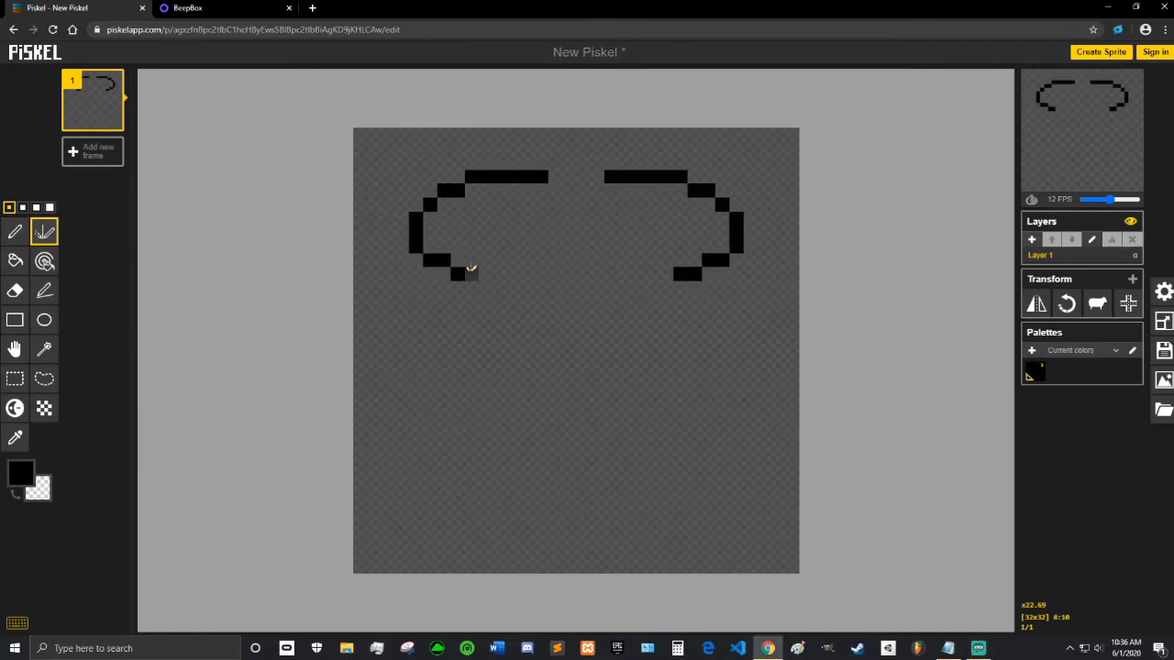
key(ctrl+z)
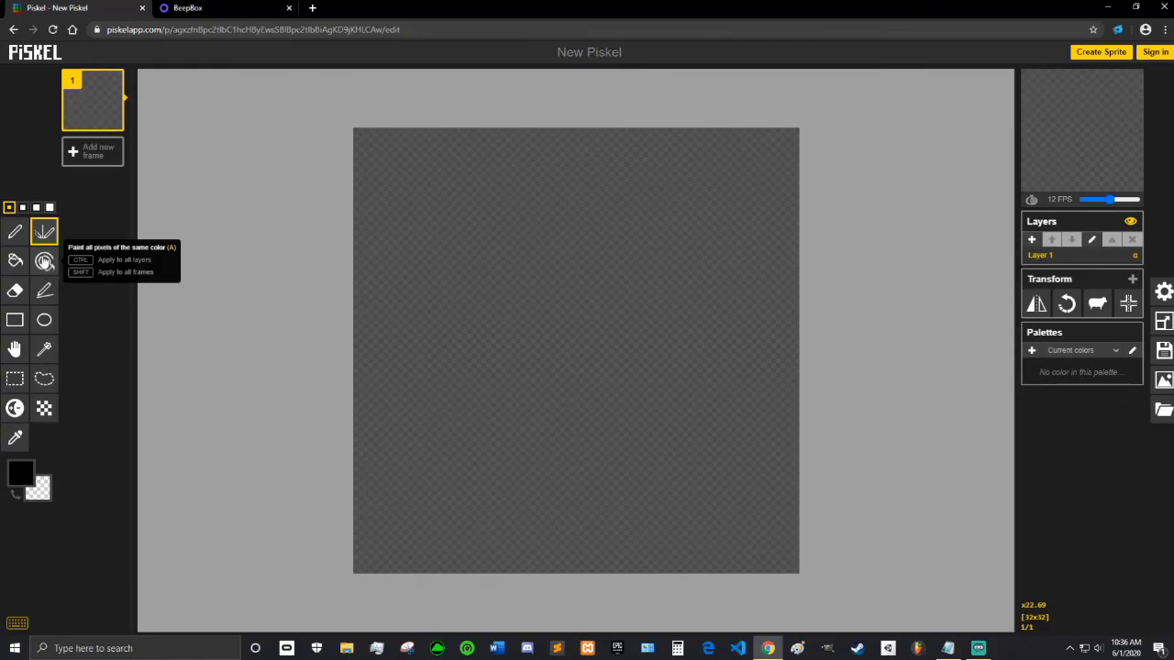
Try a straight horizontal black line about 10 pixels long with the Pen tool and undo it.
click(15, 232)
drag(631, 273, 493, 273)
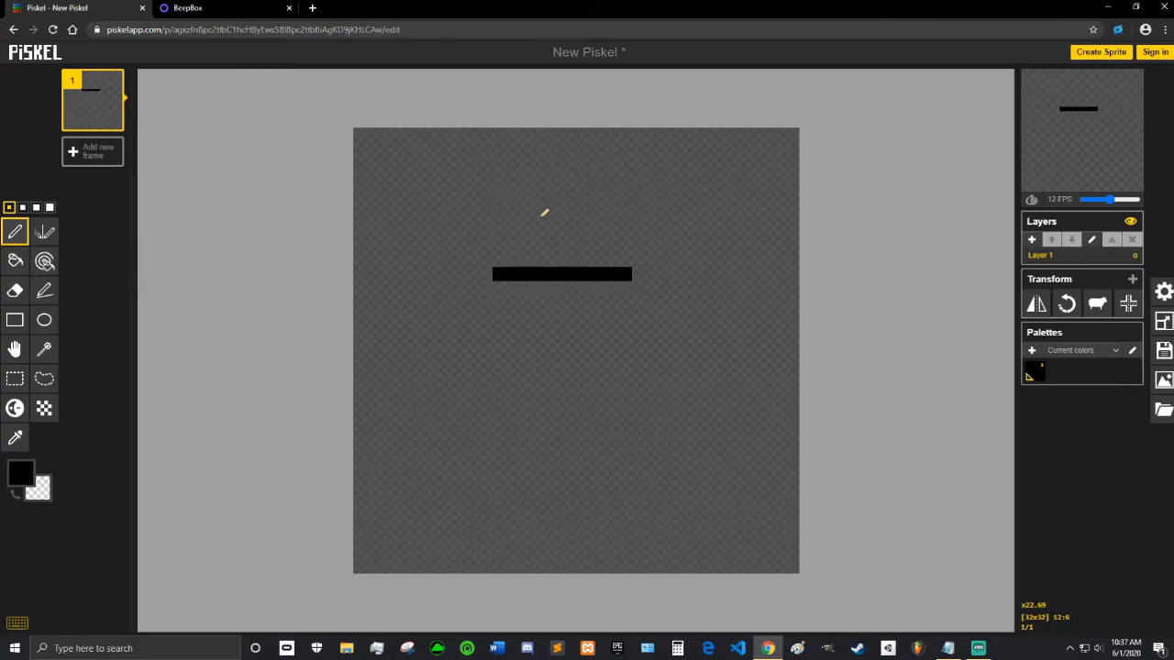
key(ctrl+z)
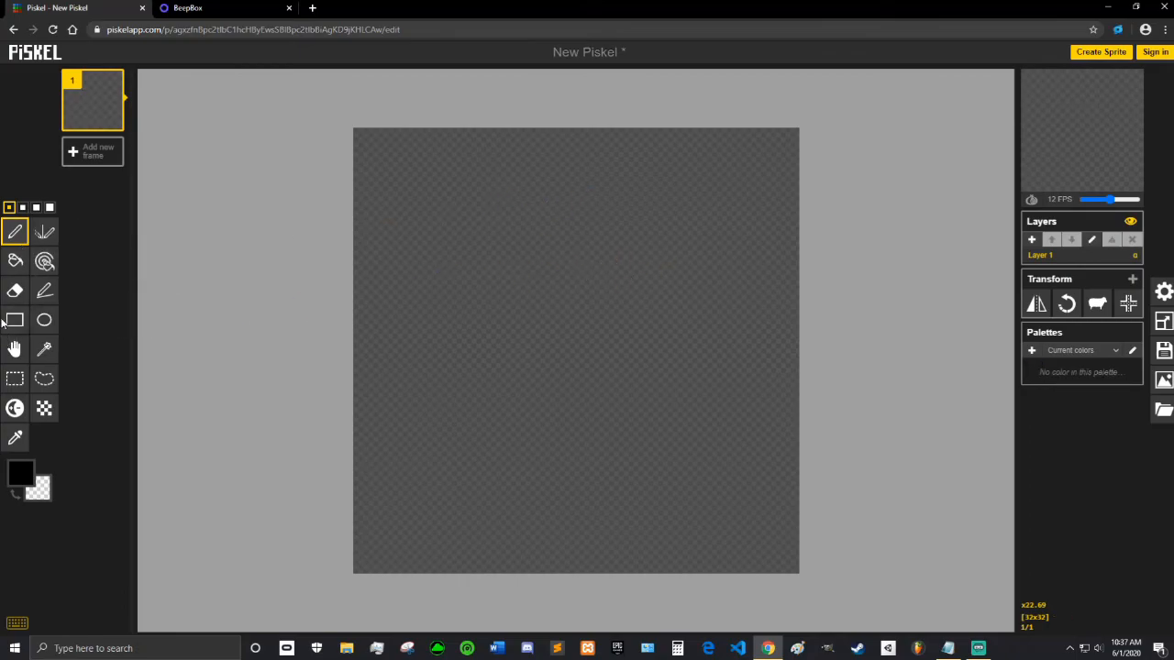
Try several black rectangle outlines of different sizes in the middle of the canvas and clear them.
click(15, 319)
drag(471, 230, 667, 371)
mouse_move(667, 248)
mouse_down()
mouse_move(481, 231)
mouse_move(481, 242)
mouse_up()
drag(442, 202, 681, 371)
mouse_move(471, 231)
mouse_down()
mouse_move(680, 360)
mouse_move(667, 356)
mouse_up()
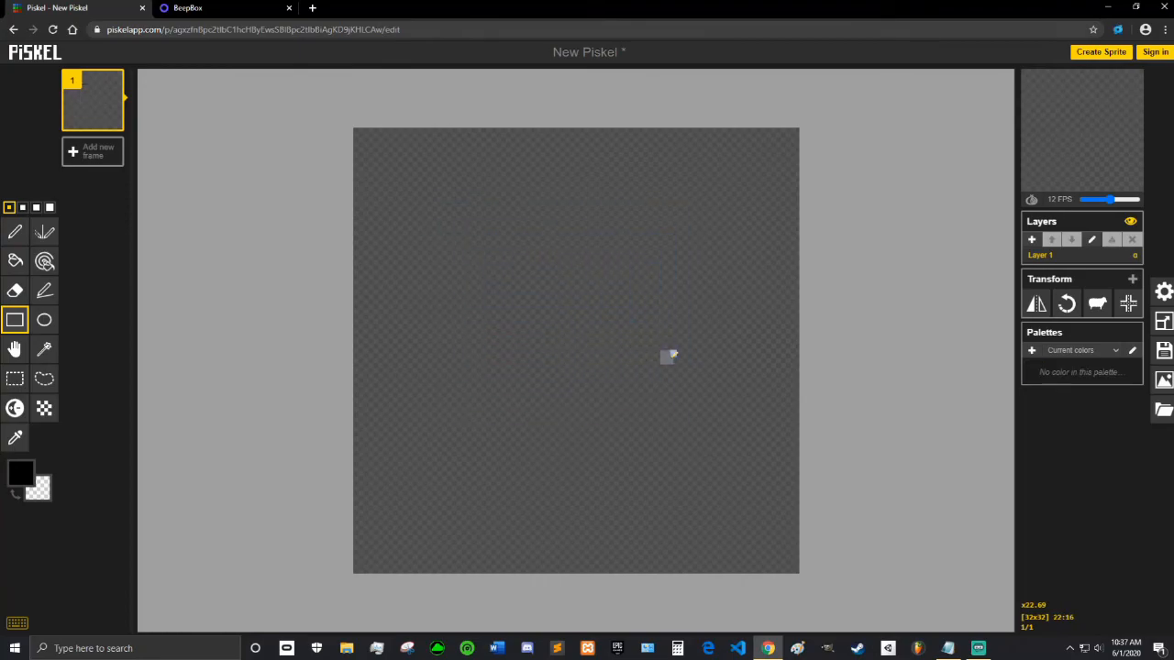
Try several ellipses with the Circle tool in the middle of the canvas and erase every stray pixel.
click(44, 320)
drag(429, 213, 708, 427)
drag(471, 231, 708, 421)
drag(402, 218, 723, 408)
drag(415, 246, 639, 367)
drag(447, 217, 694, 405)
click(15, 238)
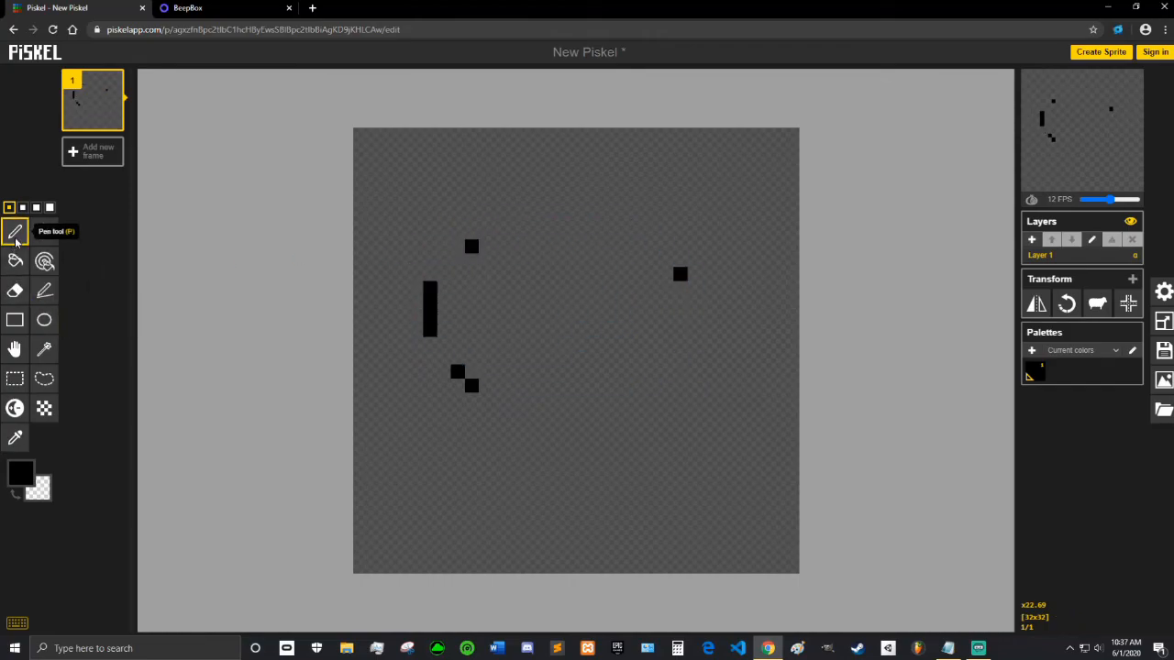
right_click(473, 248)
mouse_move(433, 288)
mouse_down()
mouse_move(444, 360)
mouse_move(491, 395)
mouse_up()
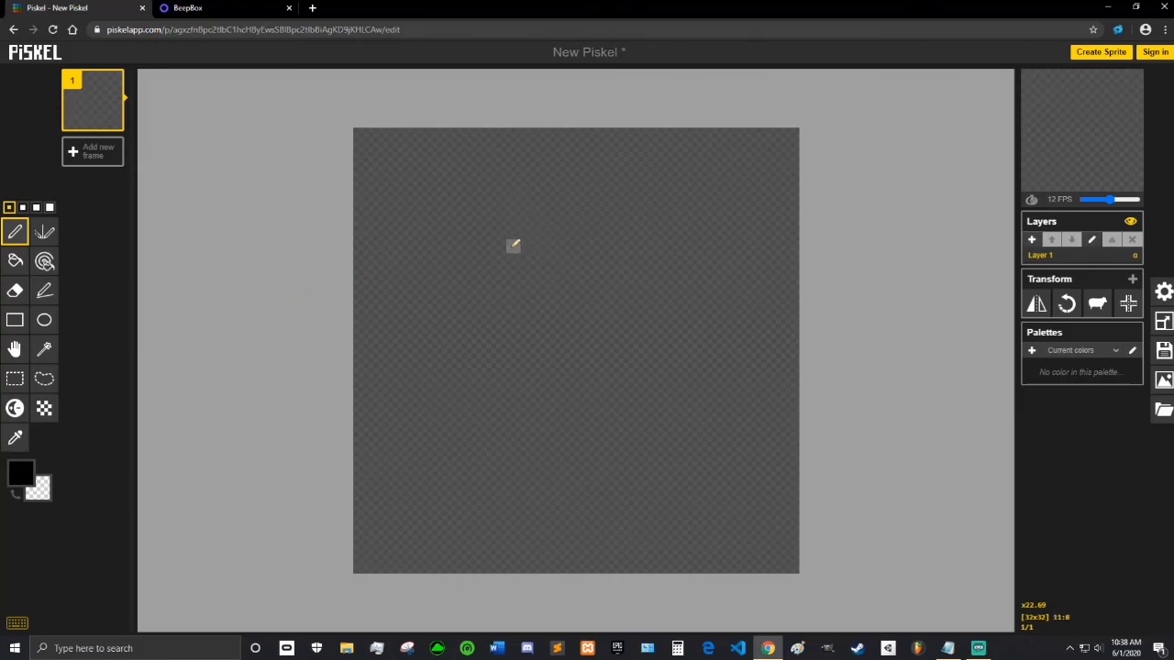
Draw a horizontal black line 9 pixels long and center it on the canvas.
drag(522, 246, 614, 245)
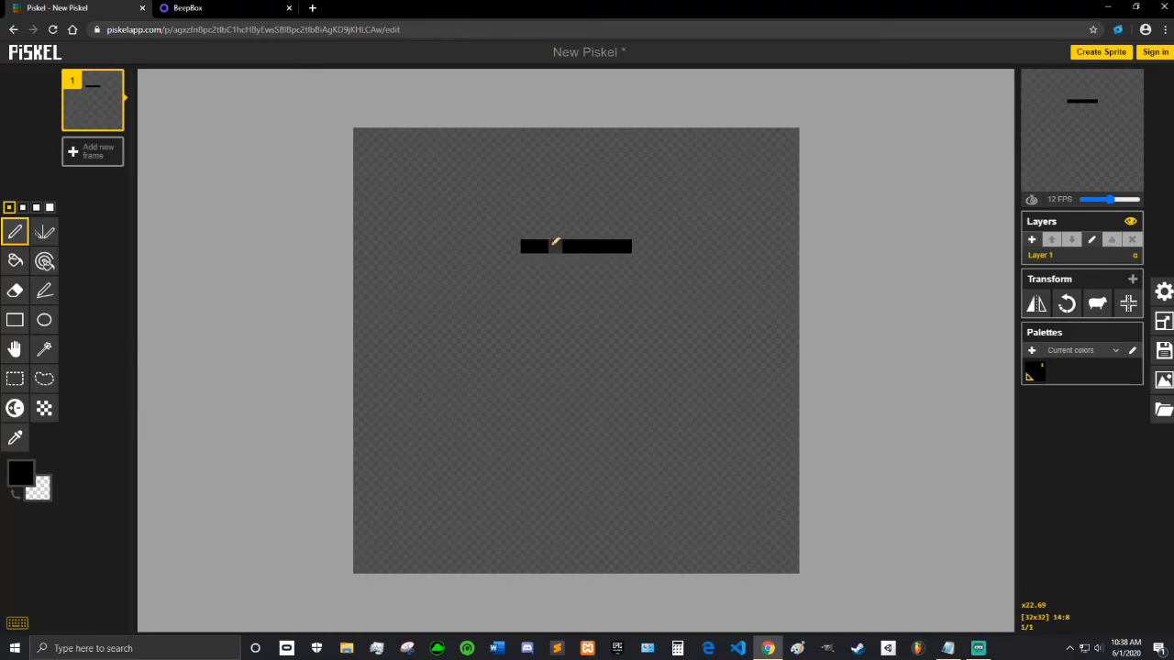
click(638, 245)
click(1128, 306)
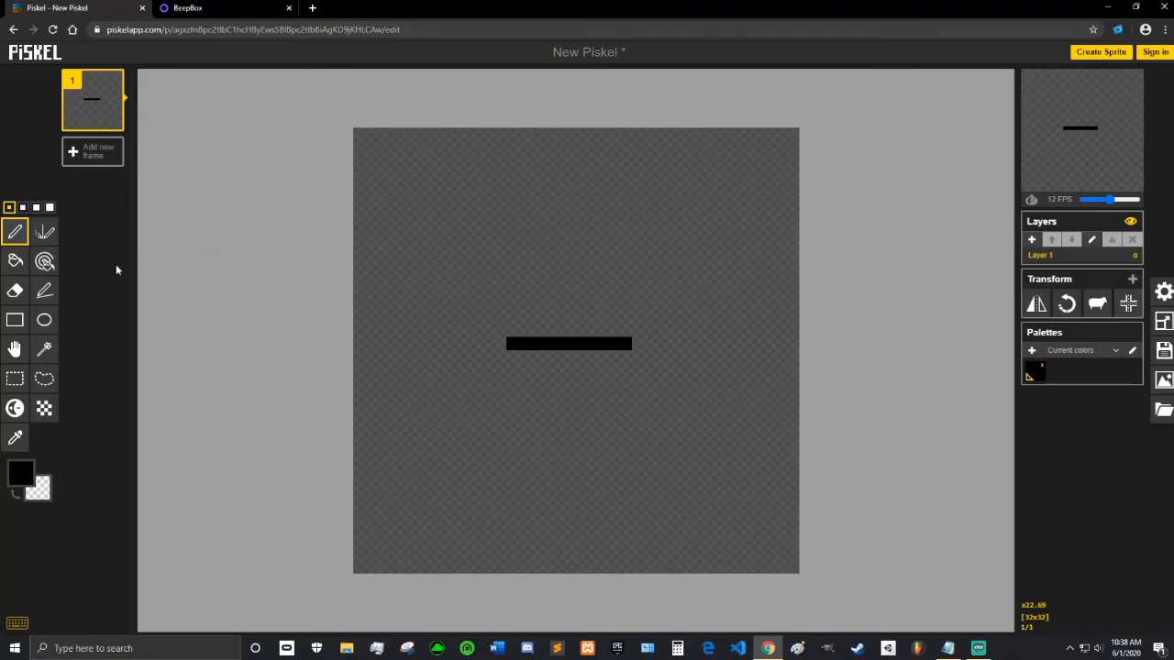
Move the black line up by about 6 pixels and erase the pixel at its left end.
click(15, 350)
drag(525, 337, 528, 261)
click(15, 232)
right_click(512, 260)
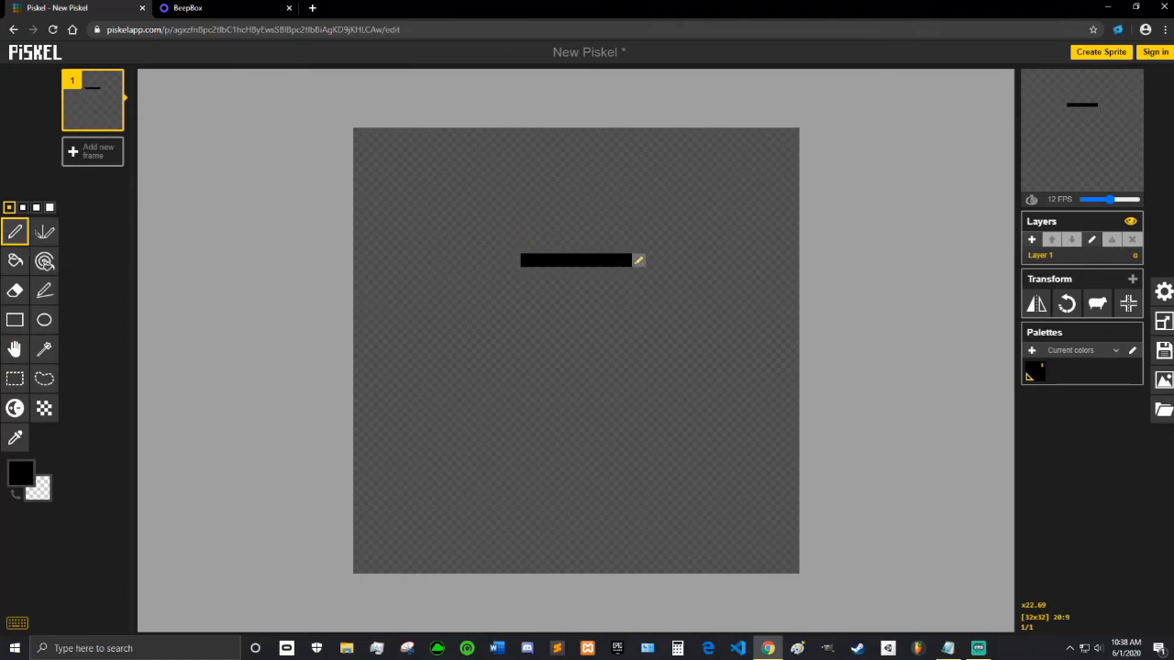
Draw a 7 by 7 pixel square head outline in black with two one-pixel eyes and a three-pixel mouth.
mouse_move(527, 272)
mouse_down()
mouse_move(527, 329)
mouse_move(610, 322)
mouse_move(546, 329)
mouse_move(615, 339)
mouse_up()
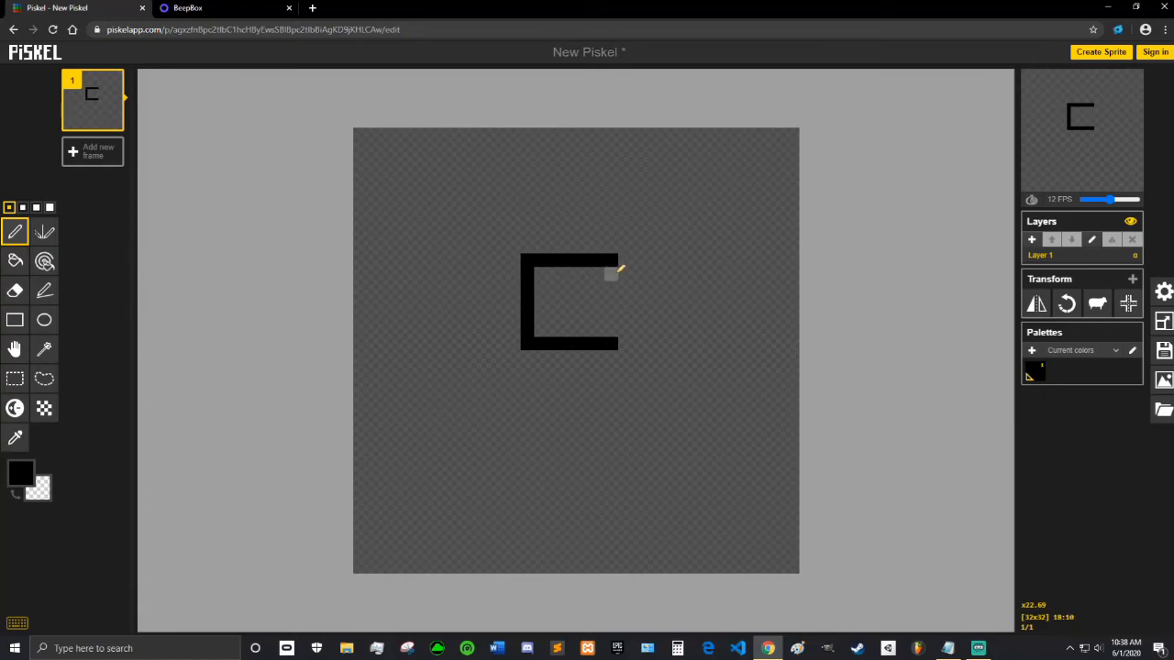
drag(611, 270, 611, 332)
click(554, 288)
click(583, 288)
drag(549, 316, 589, 315)
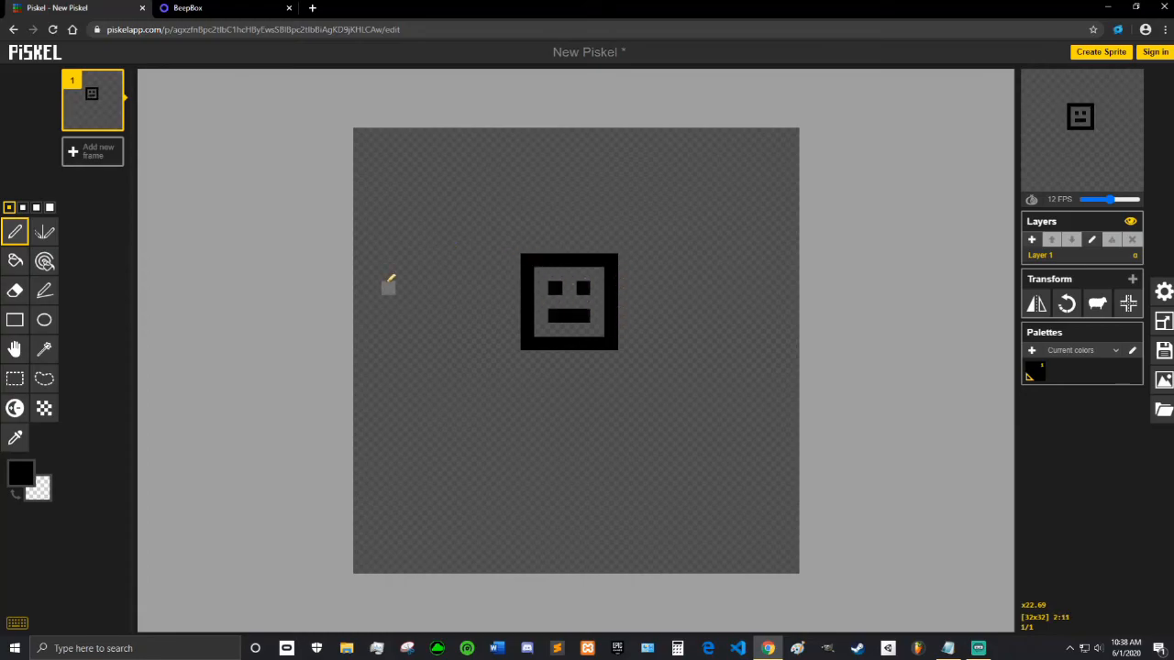
Draw a 5-pixel-wide black torso outline below the head and outline two short legs under it.
mouse_move(543, 353)
mouse_down()
mouse_move(544, 422)
mouse_move(579, 451)
mouse_move(605, 451)
mouse_up()
drag(598, 353, 597, 454)
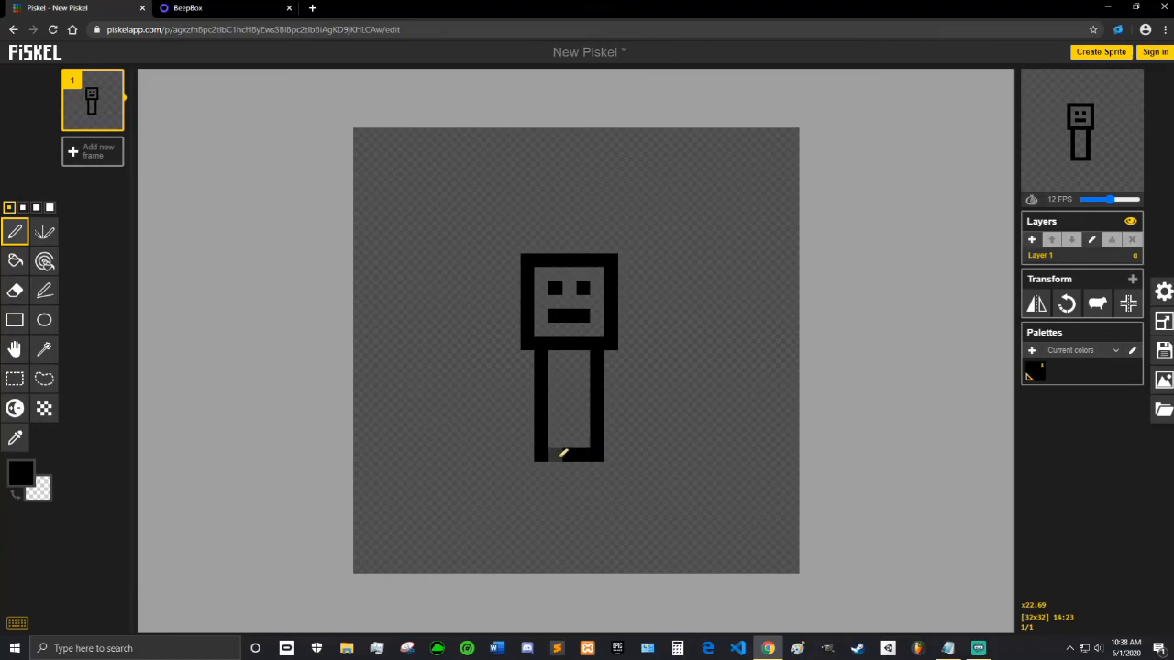
drag(541, 464, 541, 528)
drag(576, 464, 573, 515)
mouse_move(602, 466)
mouse_down()
mouse_move(595, 524)
mouse_move(548, 521)
mouse_move(597, 521)
mouse_up()
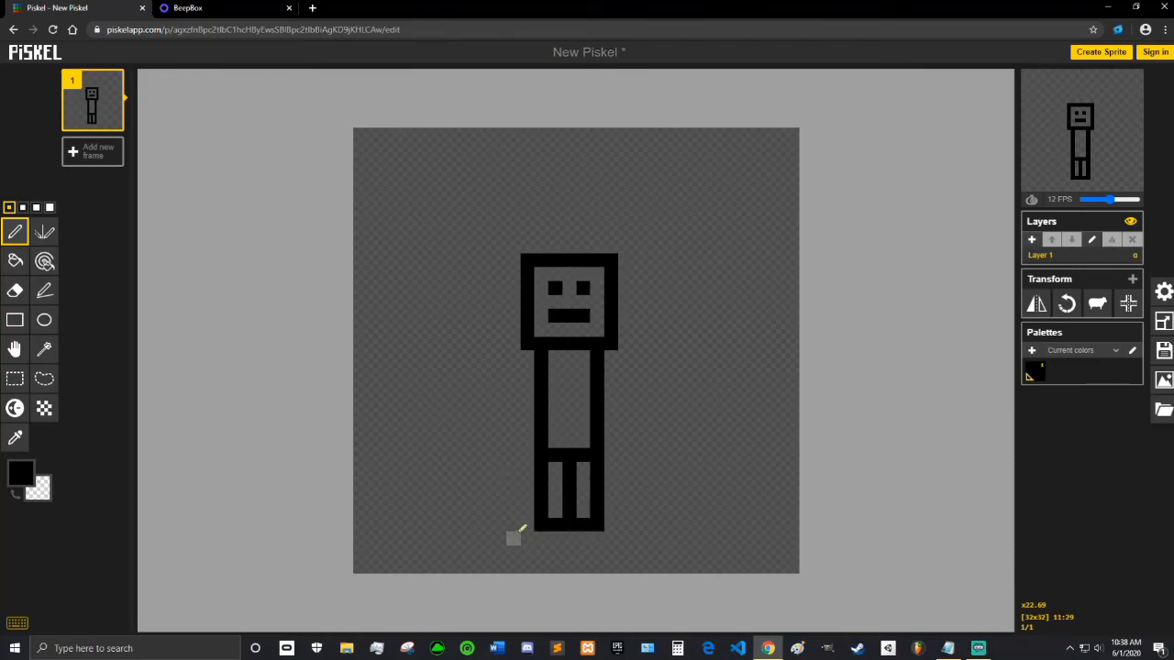
Draw a wide black skateboard under the legs, with raised ends and two one-pixel wheels.
mouse_move(483, 538)
mouse_down()
mouse_move(657, 540)
mouse_move(691, 523)
mouse_move(703, 536)
mouse_move(692, 550)
mouse_move(469, 552)
mouse_up()
click(473, 540)
click(472, 524)
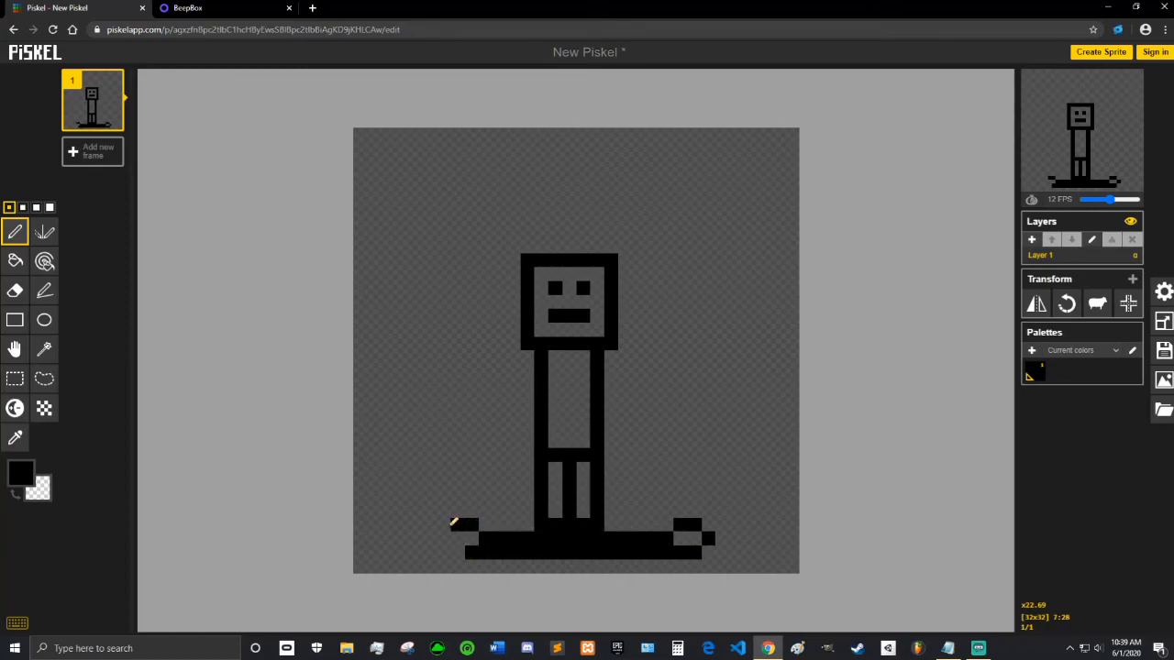
key(ctrl+z)
click(443, 537)
click(457, 538)
drag(671, 541, 694, 540)
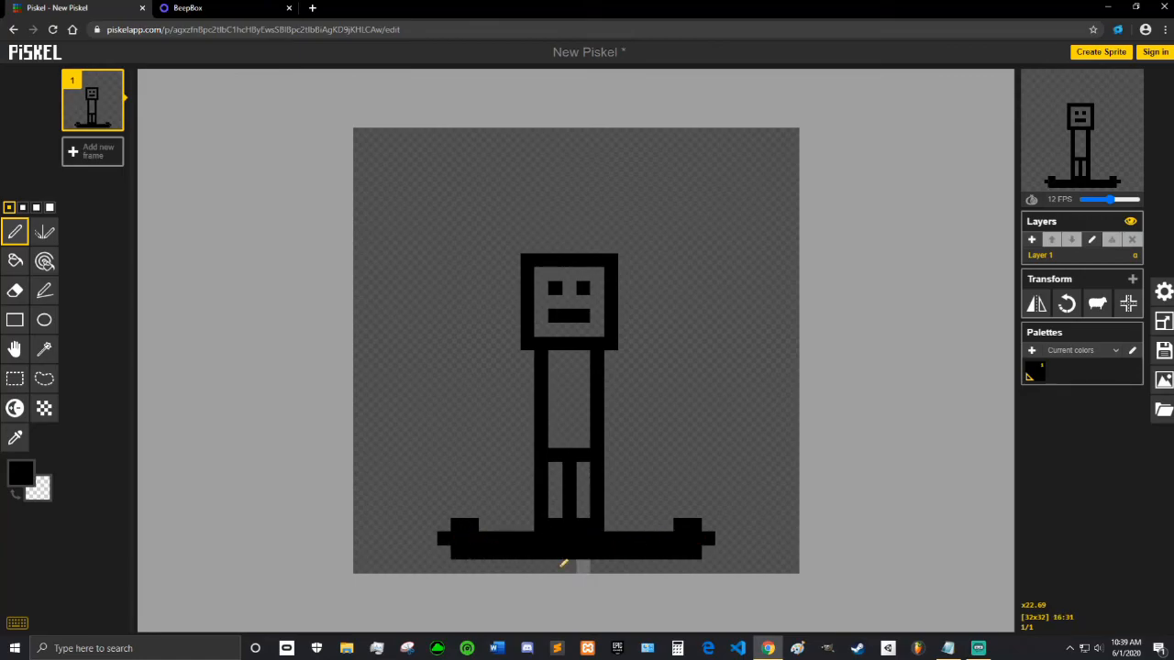
click(624, 565)
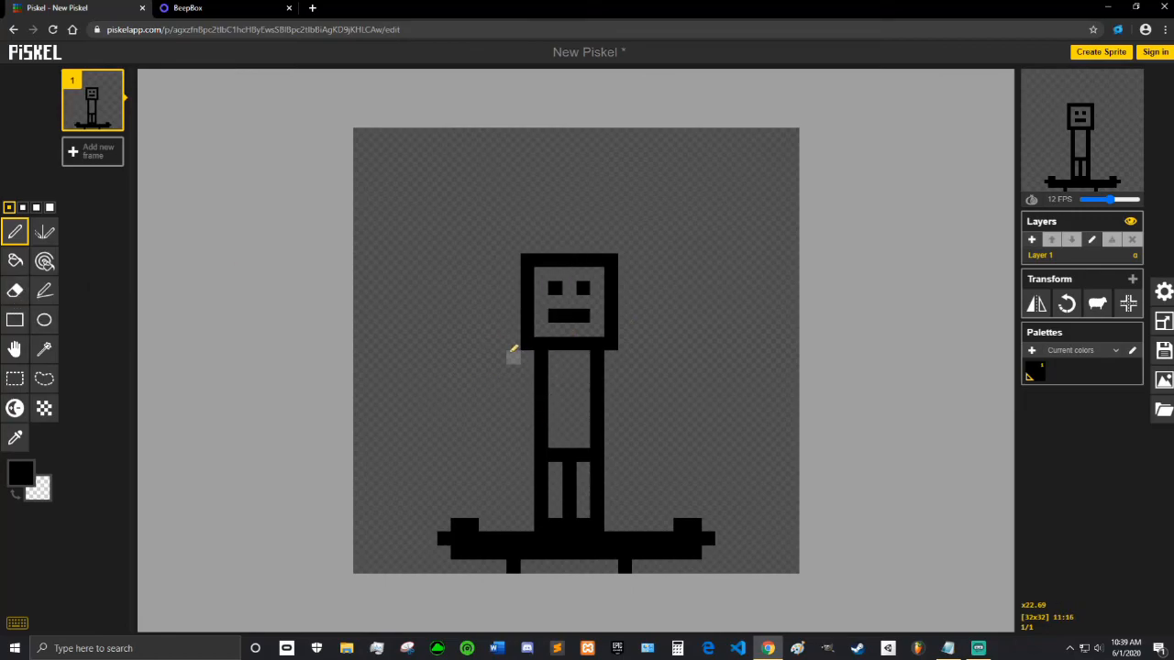
Fill the face with the beige skin color #ead296.
click(27, 470)
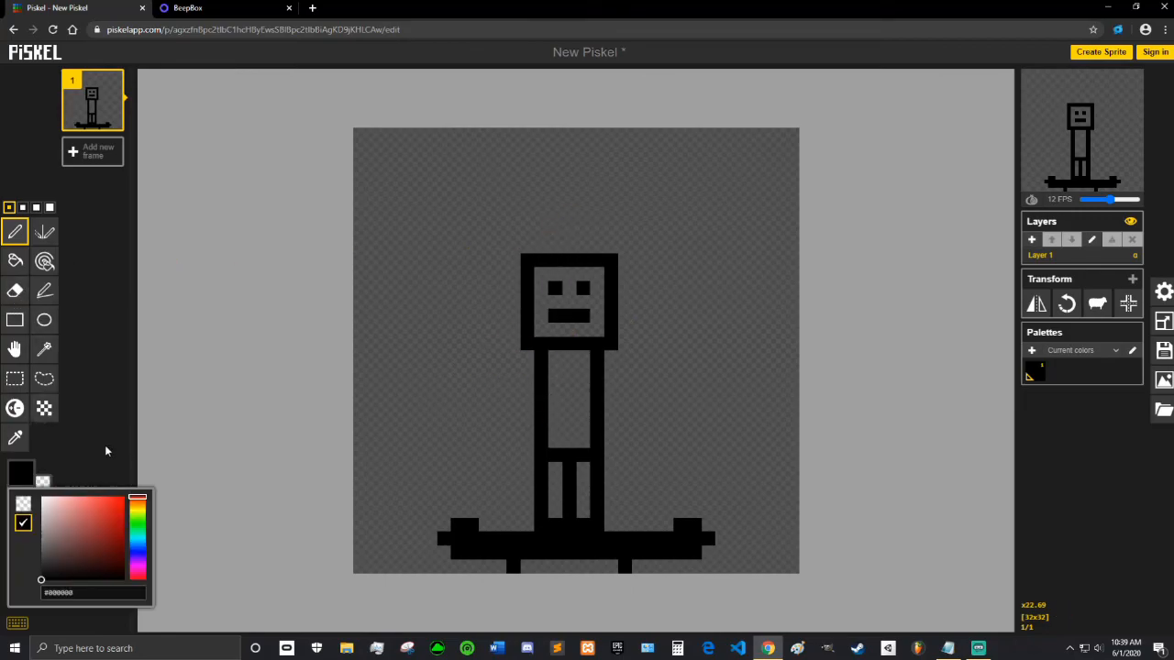
click(144, 507)
drag(142, 508, 79, 498)
drag(81, 505, 72, 507)
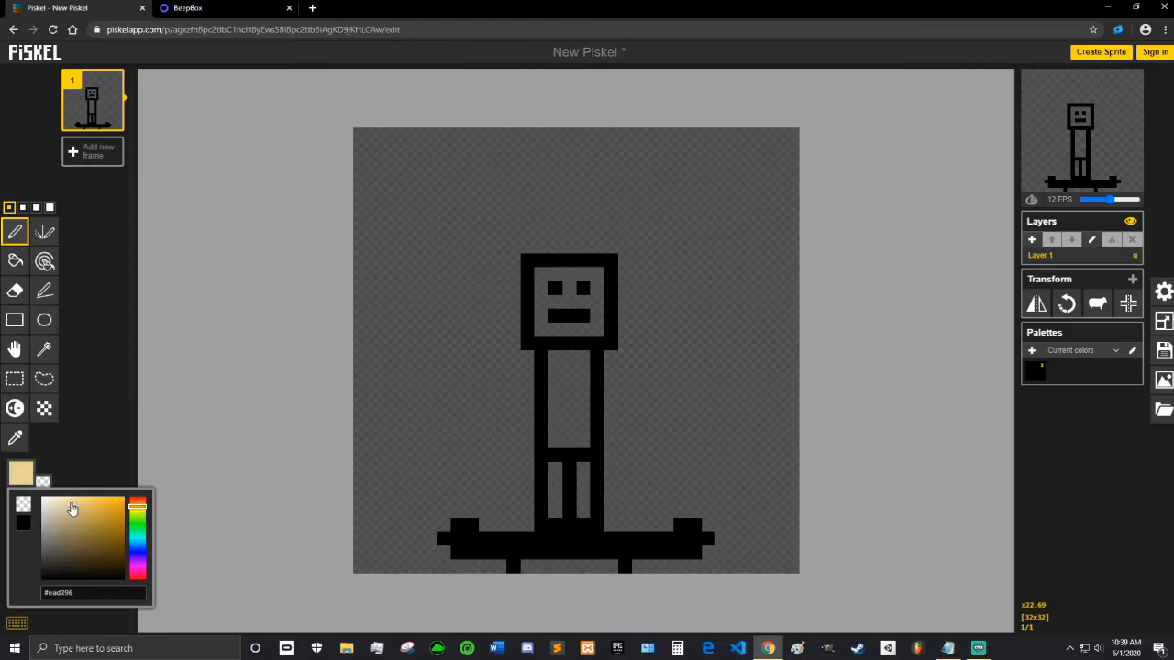
click(15, 261)
click(541, 303)
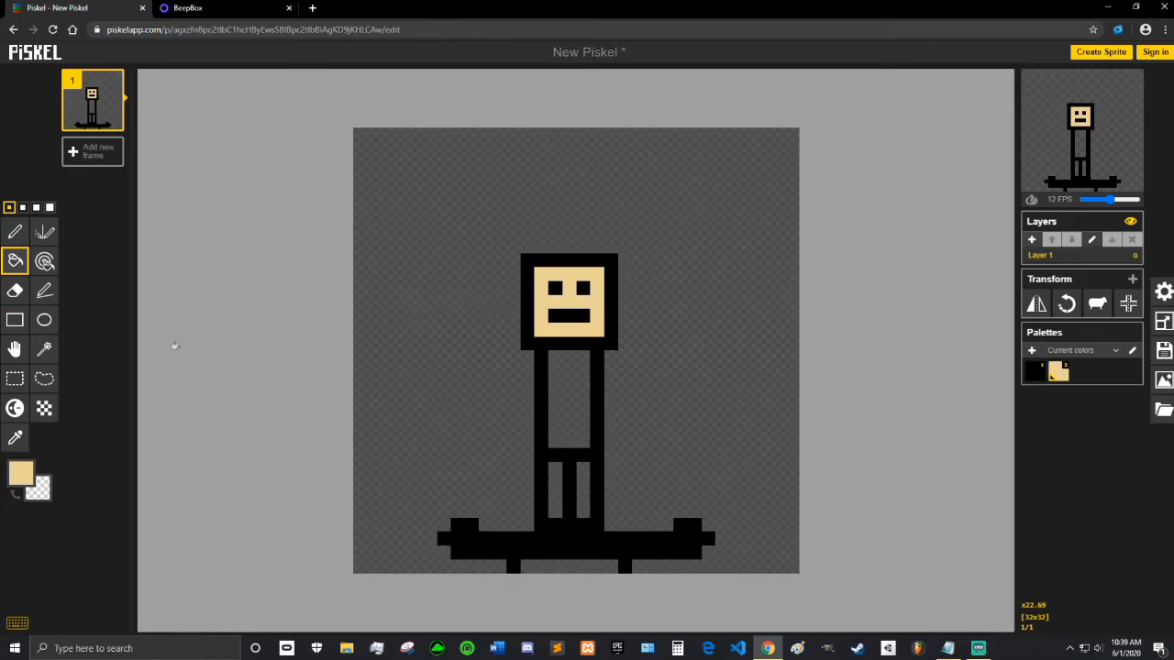
Fill the inside of the torso with bright red.
click(21, 472)
mouse_move(157, 514)
mouse_down()
mouse_move(157, 497)
mouse_move(129, 507)
mouse_up()
click(123, 525)
click(553, 358)
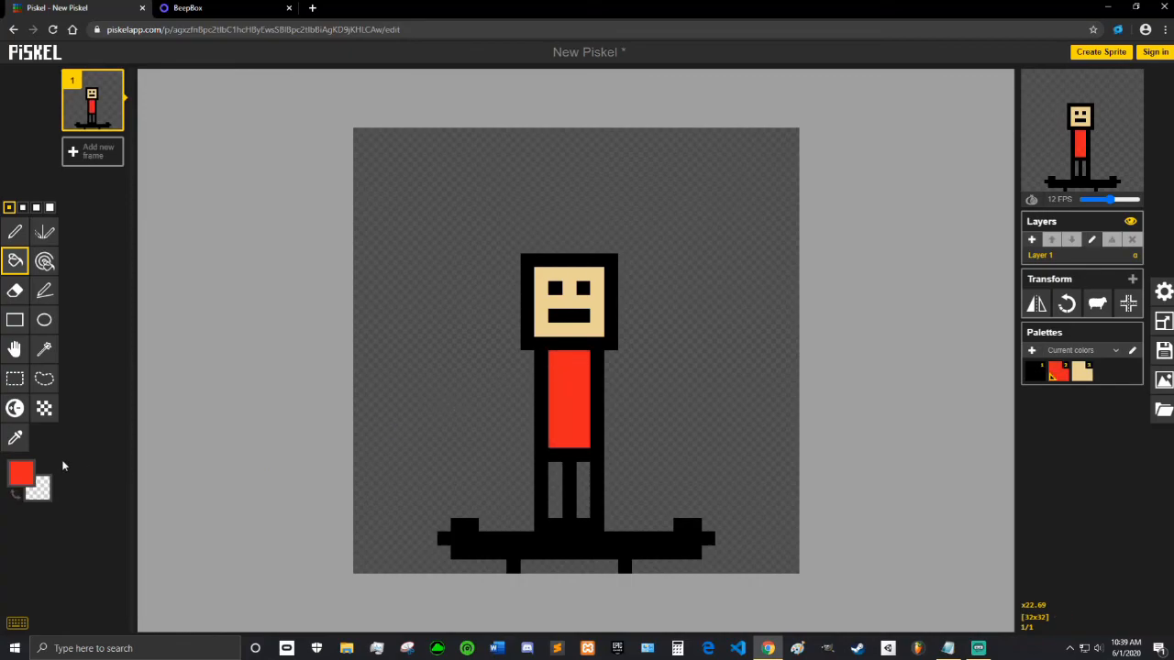
Fill the inside of both legs with blue #2421ec.
click(21, 472)
click(156, 530)
drag(156, 530, 161, 556)
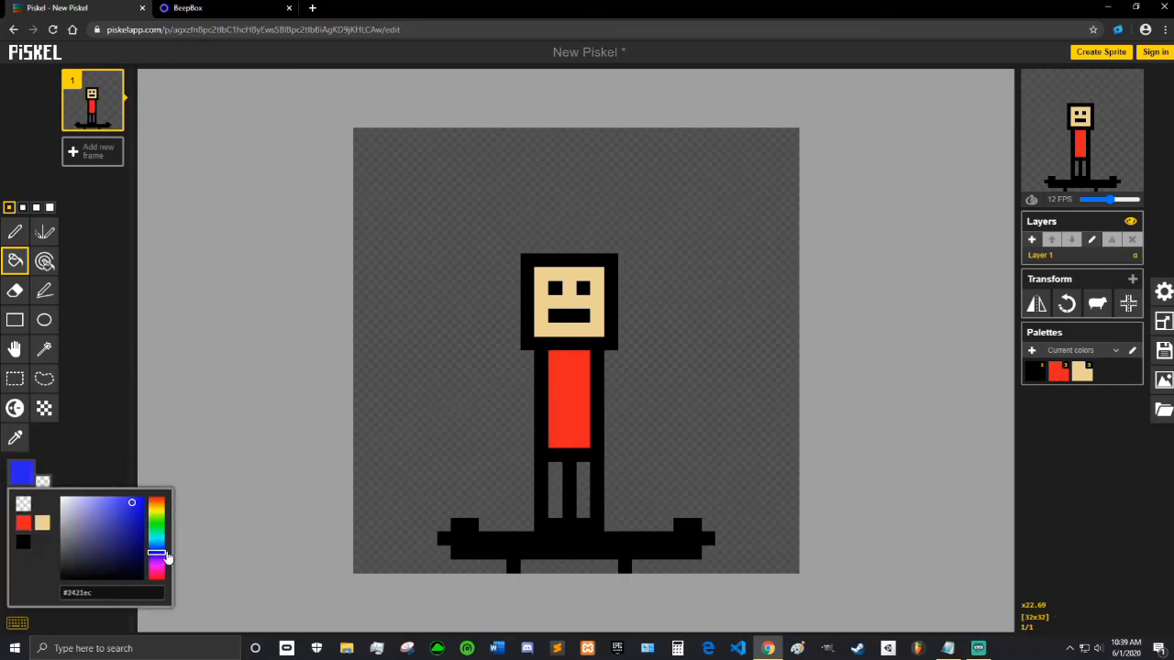
click(554, 475)
click(581, 479)
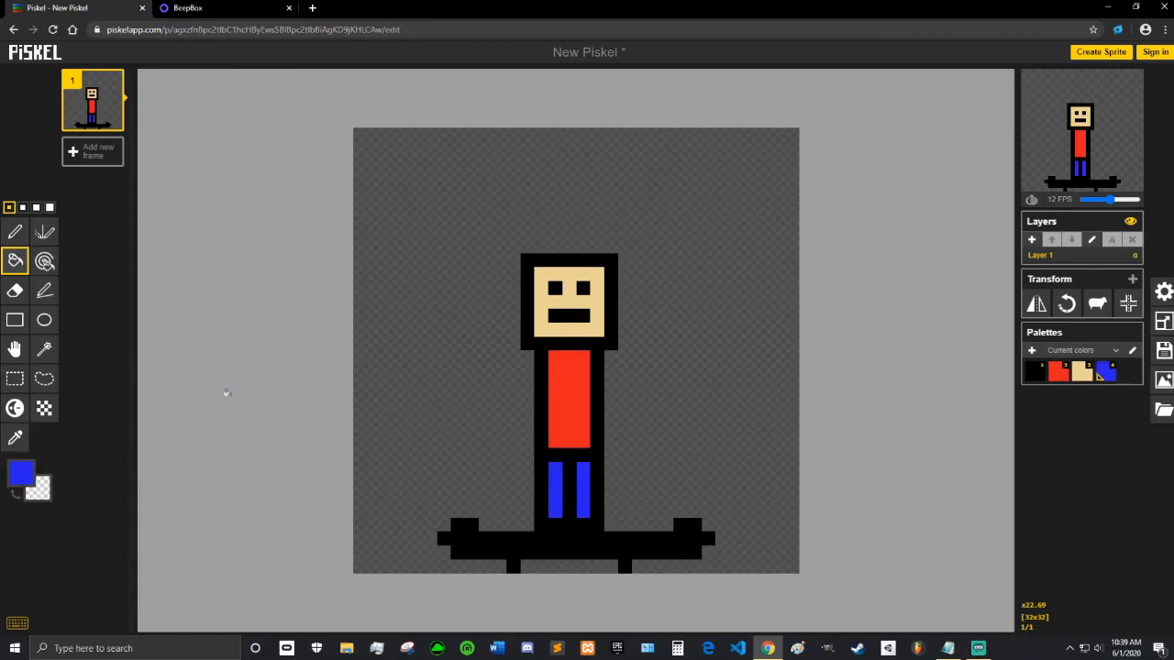
Draw a black row on top of the head and a large balloon-shaped outline rising from it to the canvas's upper edge.
click(15, 226)
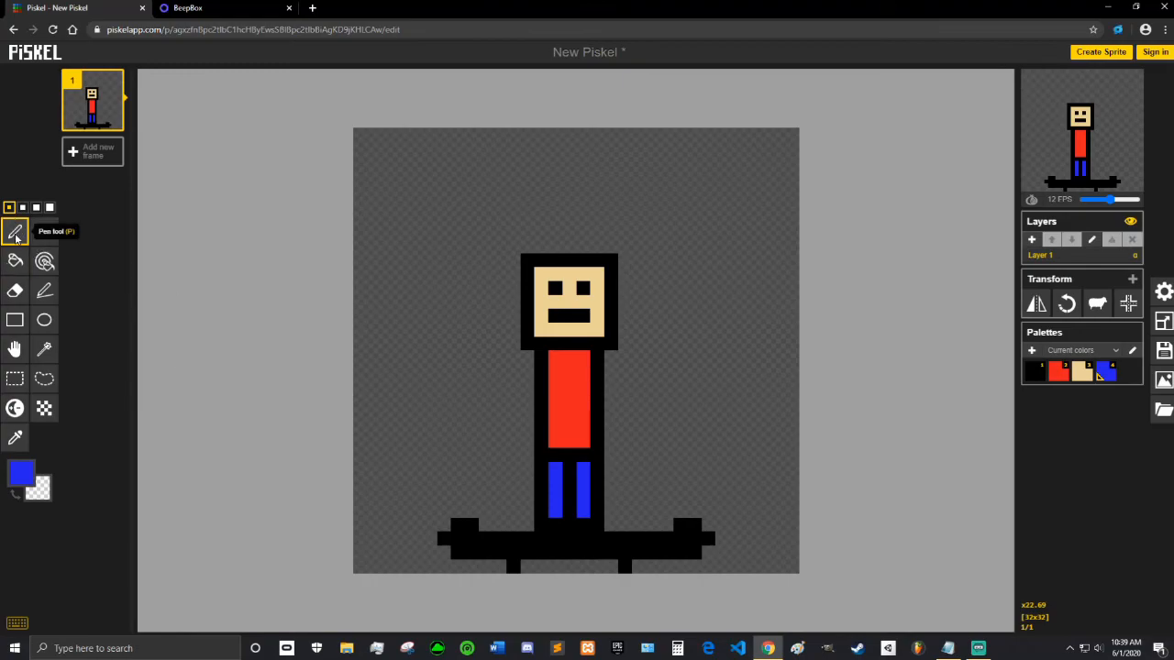
click(22, 472)
click(42, 542)
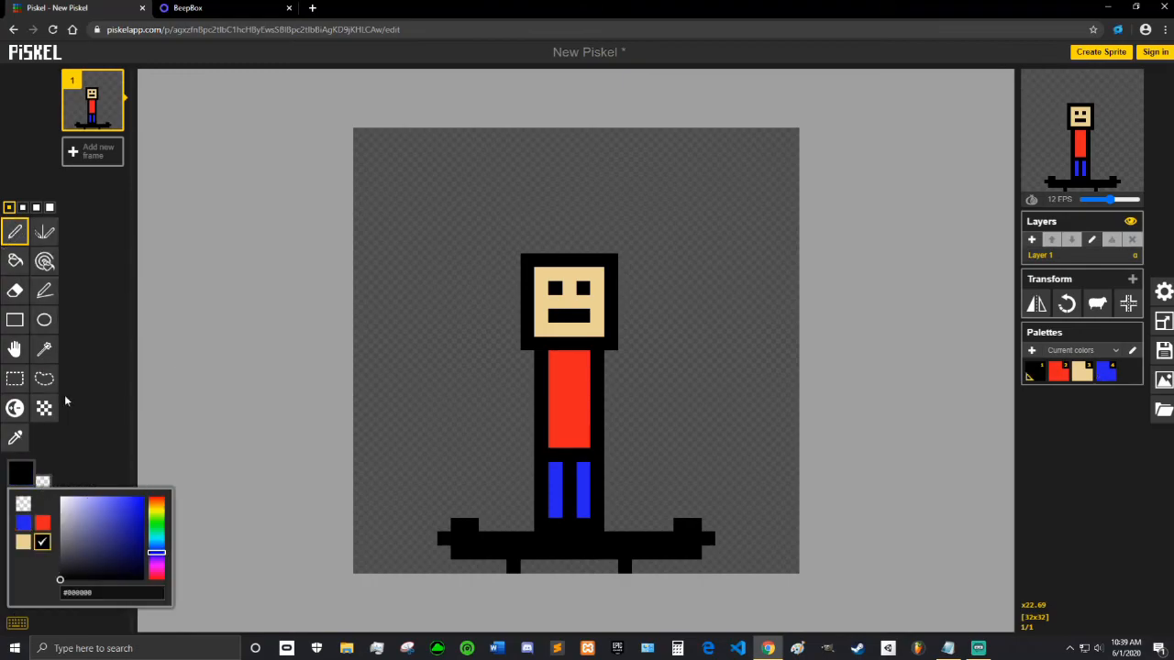
mouse_move(541, 245)
mouse_down()
mouse_move(606, 245)
mouse_move(618, 231)
mouse_up()
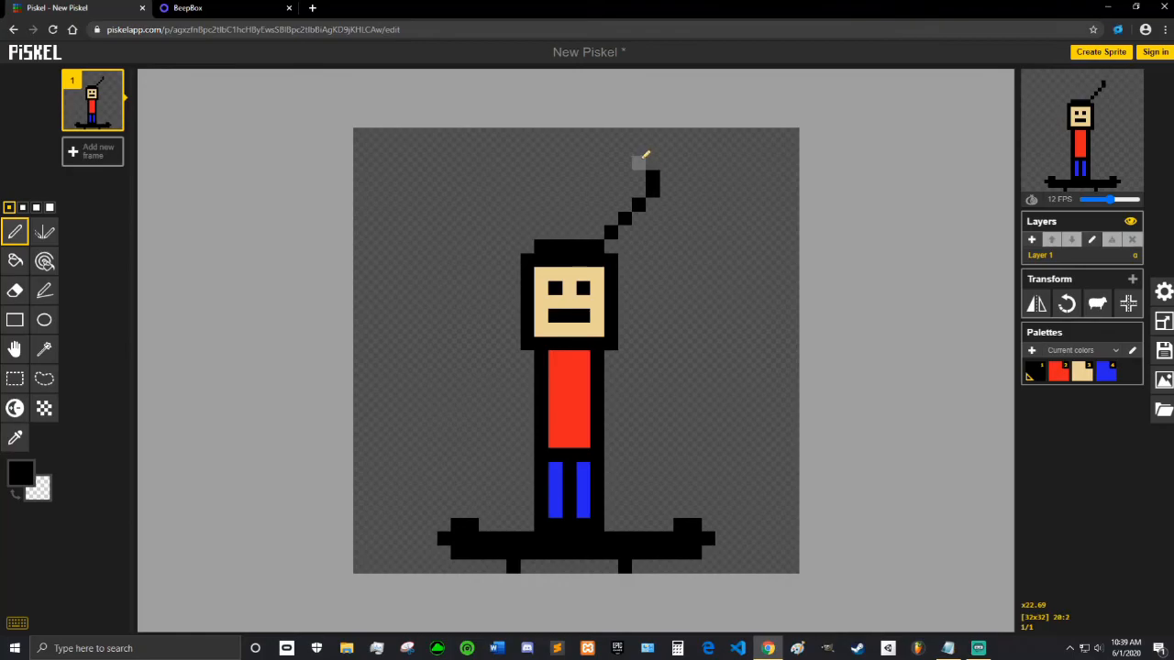
drag(628, 135, 530, 134)
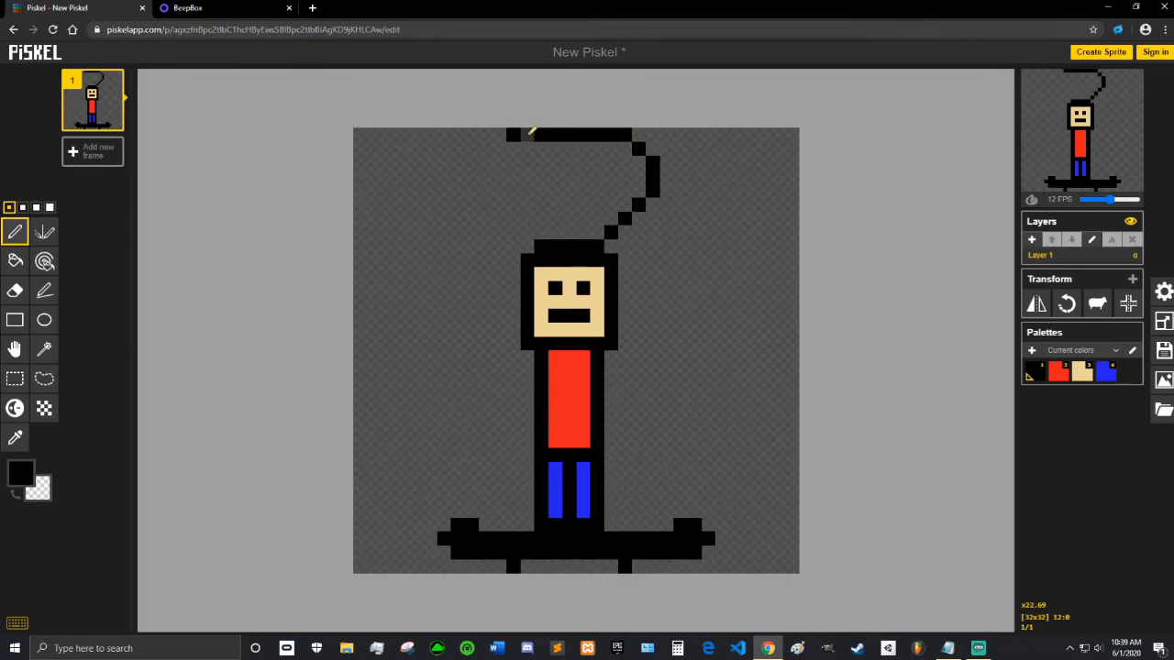
click(514, 219)
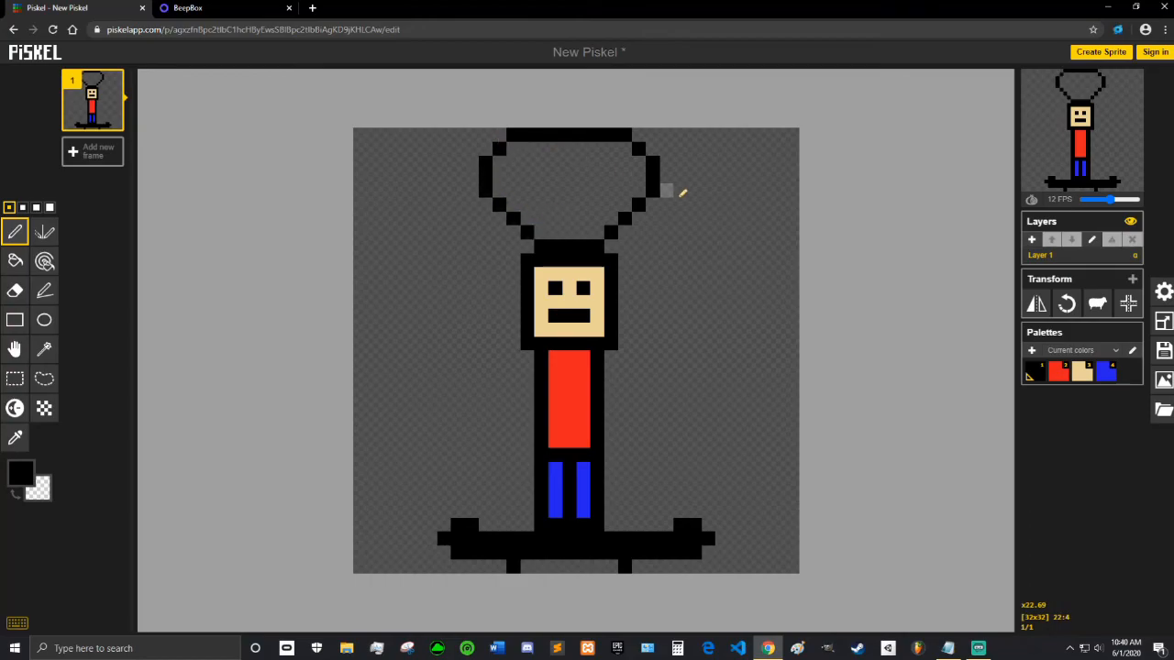
Draw a black inner line across the lower part of the shape above the head, joining its two sides.
click(502, 188)
click(513, 189)
click(527, 203)
drag(555, 203, 598, 203)
click(638, 190)
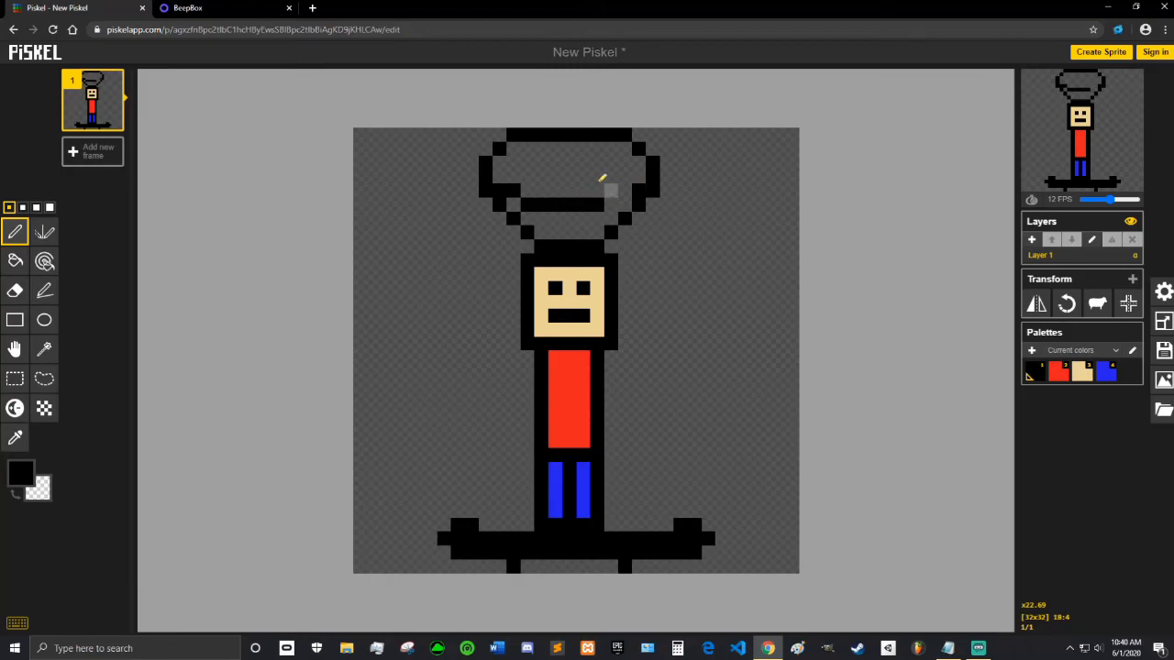
drag(623, 190, 611, 203)
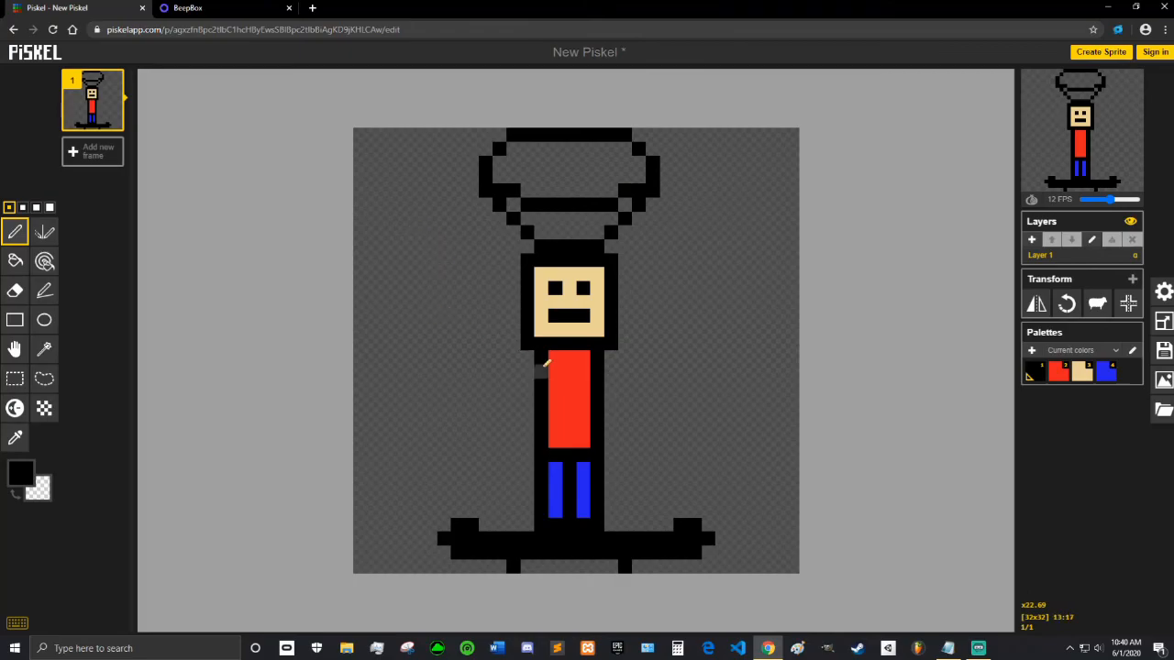
Try a large curved raised arm from the torso's left side toward the shape above the head and undo it.
mouse_move(542, 365)
mouse_down()
mouse_move(480, 328)
mouse_move(467, 257)
mouse_move(504, 222)
mouse_up()
mouse_move(537, 400)
mouse_down()
mouse_move(460, 378)
mouse_move(439, 348)
mouse_move(433, 231)
mouse_up()
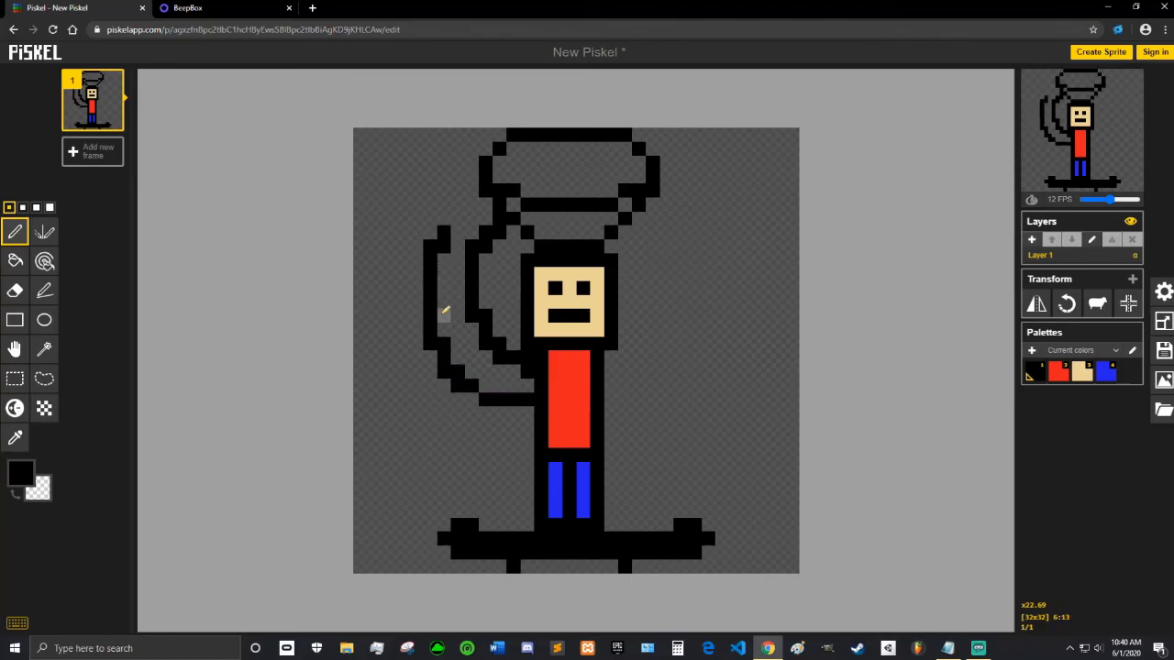
key(ctrl+z)
key(ctrl+z)
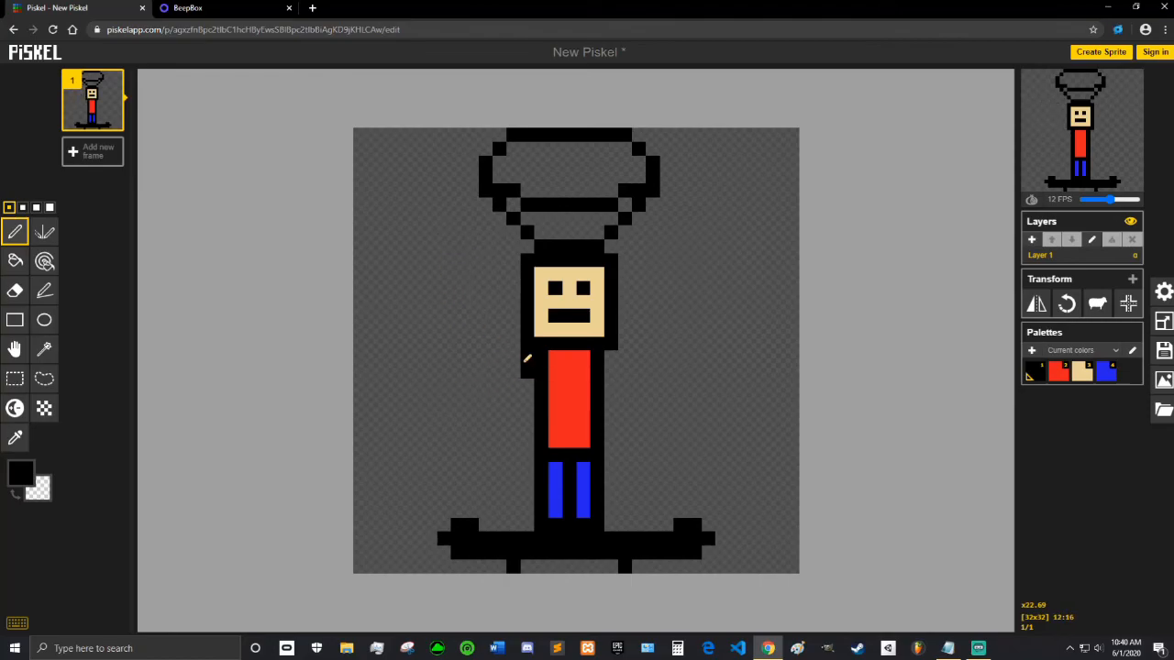
key(ctrl+z)
Draw the inner black outline of a raised arm from the torso's left side up toward the shape above the head.
drag(532, 371, 503, 353)
key(ctrl+z)
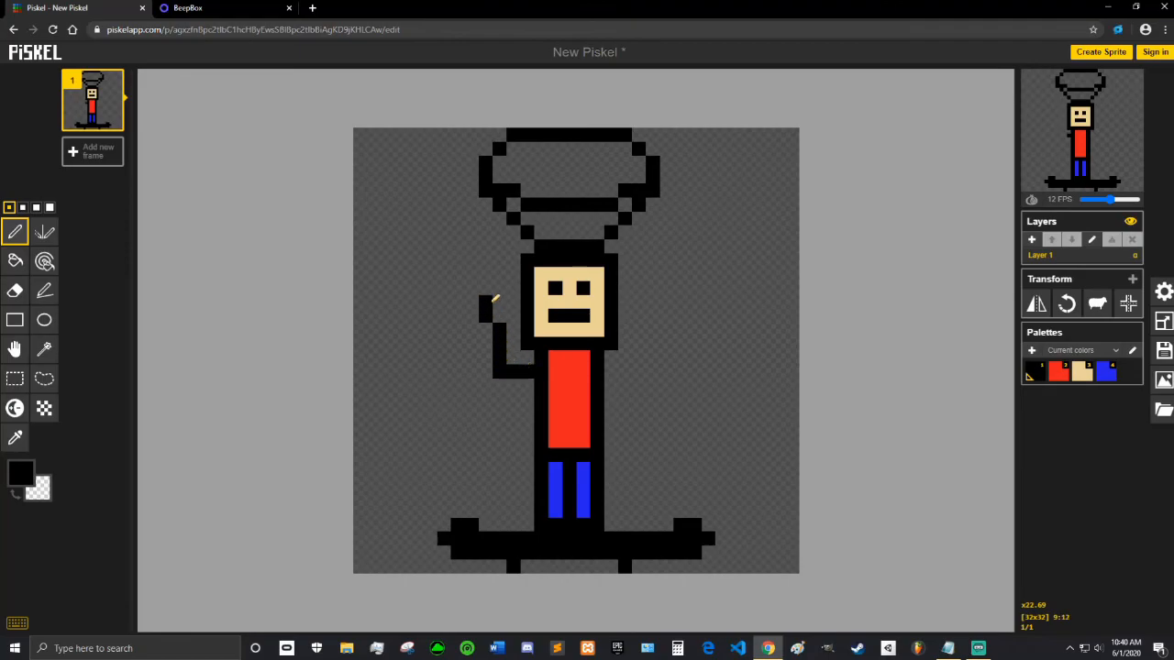
drag(493, 299, 501, 262)
Draw the left arm's outer black outline parallel to the inner one, joining the torso to the shape above the head.
mouse_move(513, 396)
mouse_down()
mouse_move(532, 393)
mouse_move(484, 397)
mouse_up()
click(470, 371)
click(464, 325)
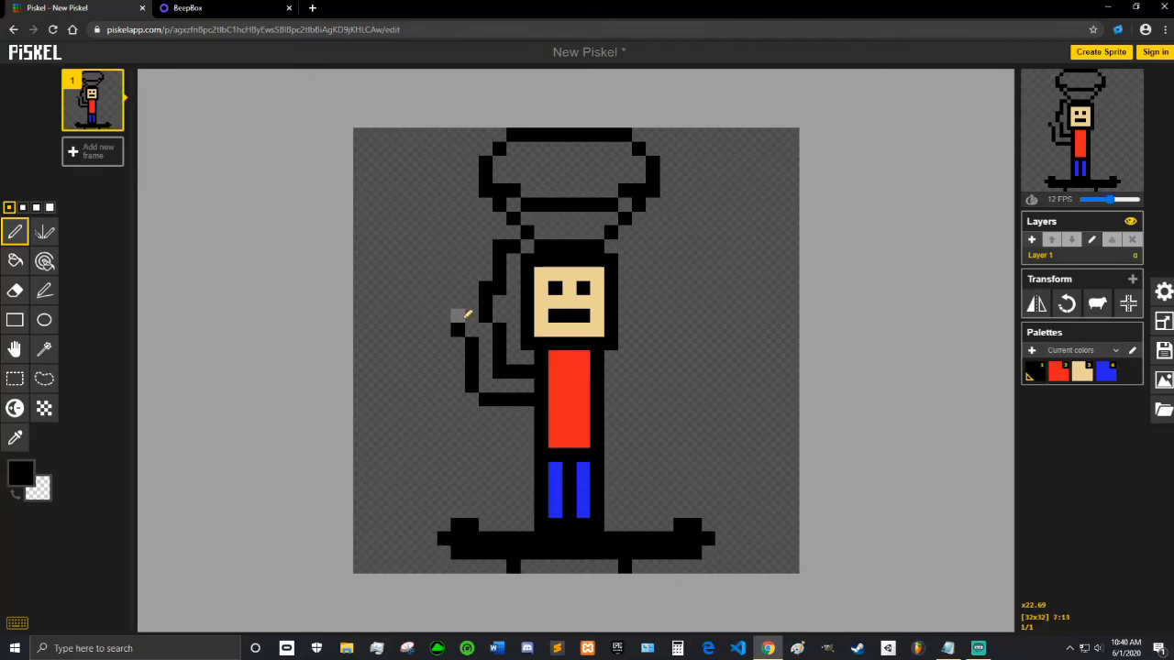
click(462, 298)
click(463, 288)
click(457, 274)
click(471, 262)
click(473, 245)
click(473, 231)
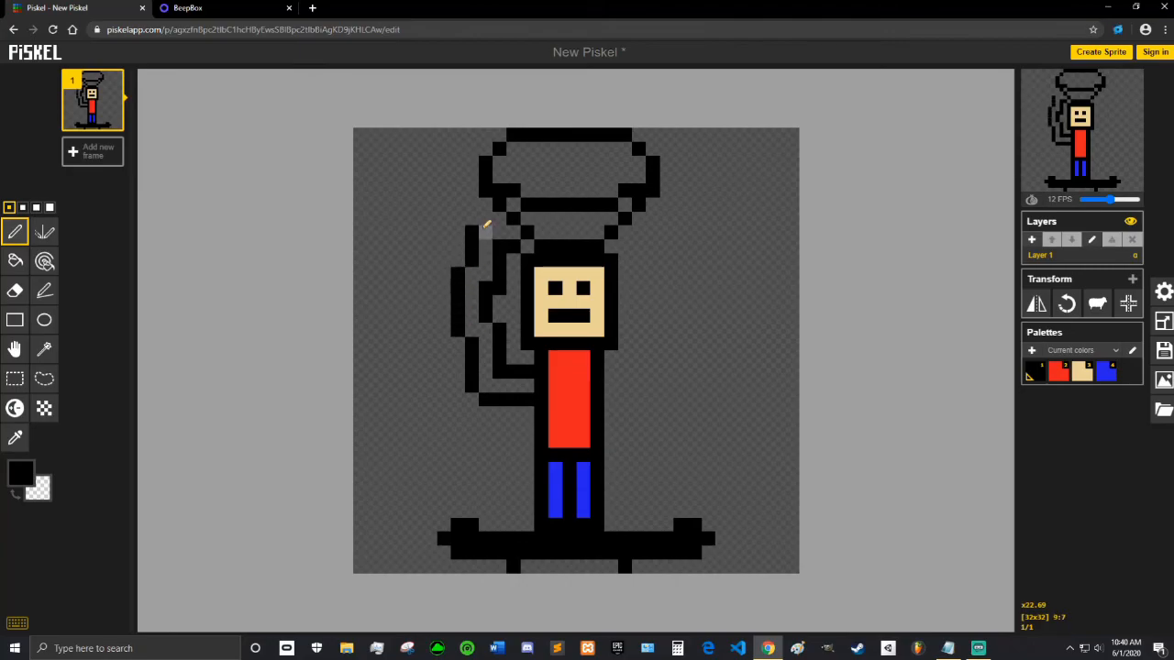
click(501, 215)
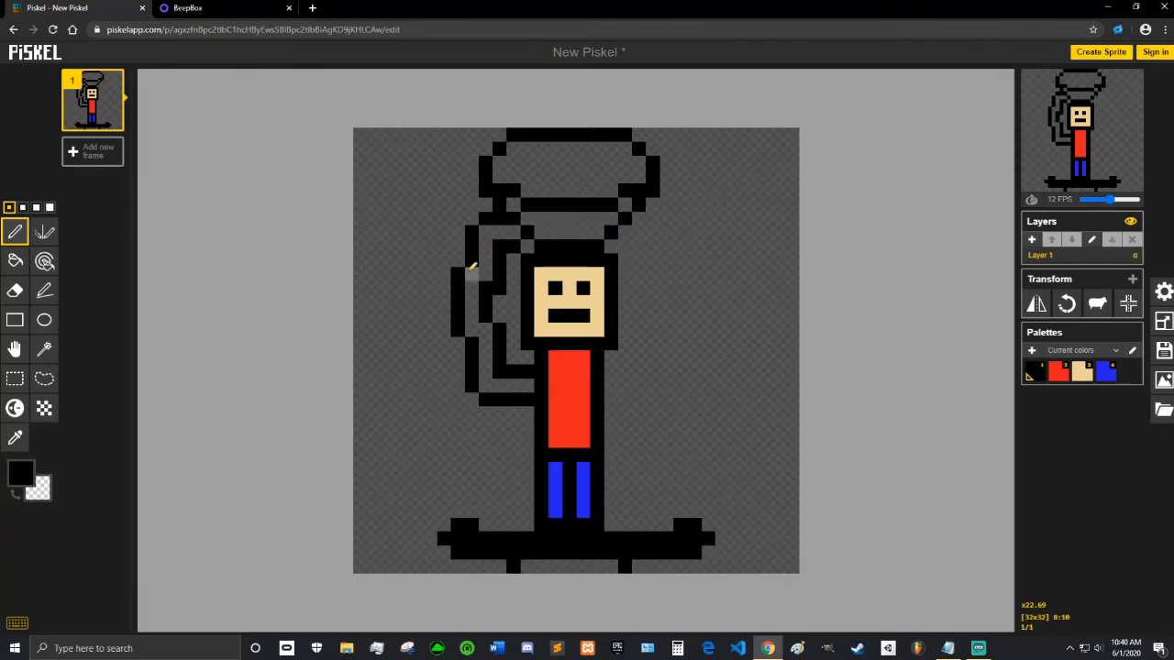
click(44, 231)
click(514, 246)
click(14, 232)
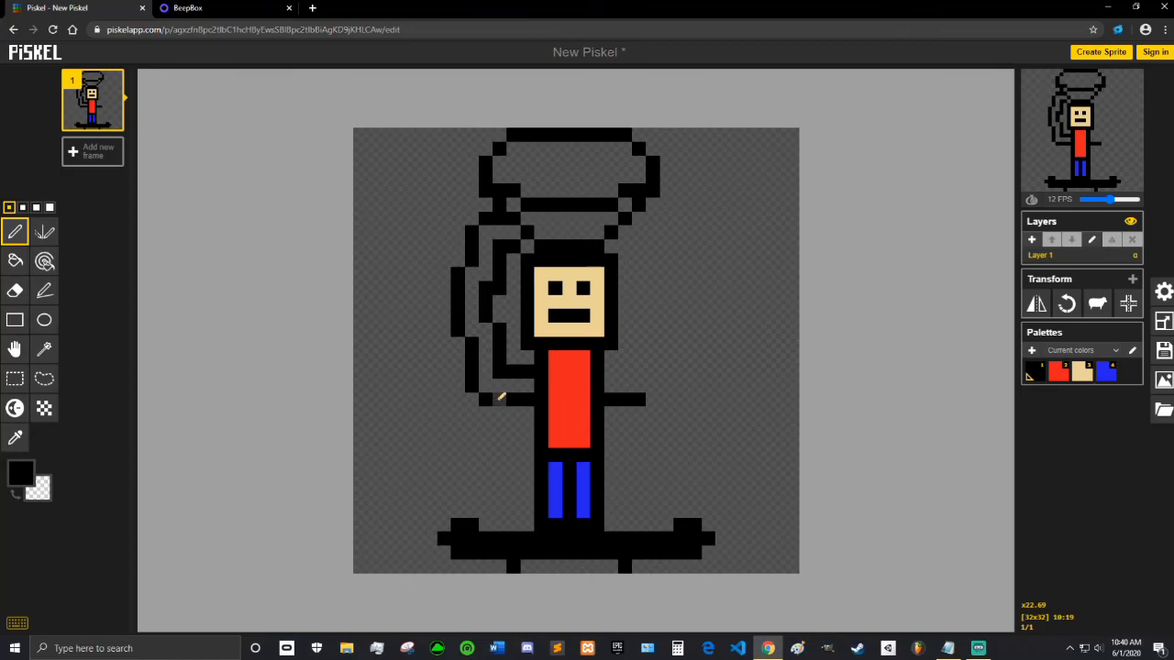
Draw the right arm's outer black outline from the torso outward and up toward the shape above the head.
click(639, 398)
drag(666, 384, 666, 361)
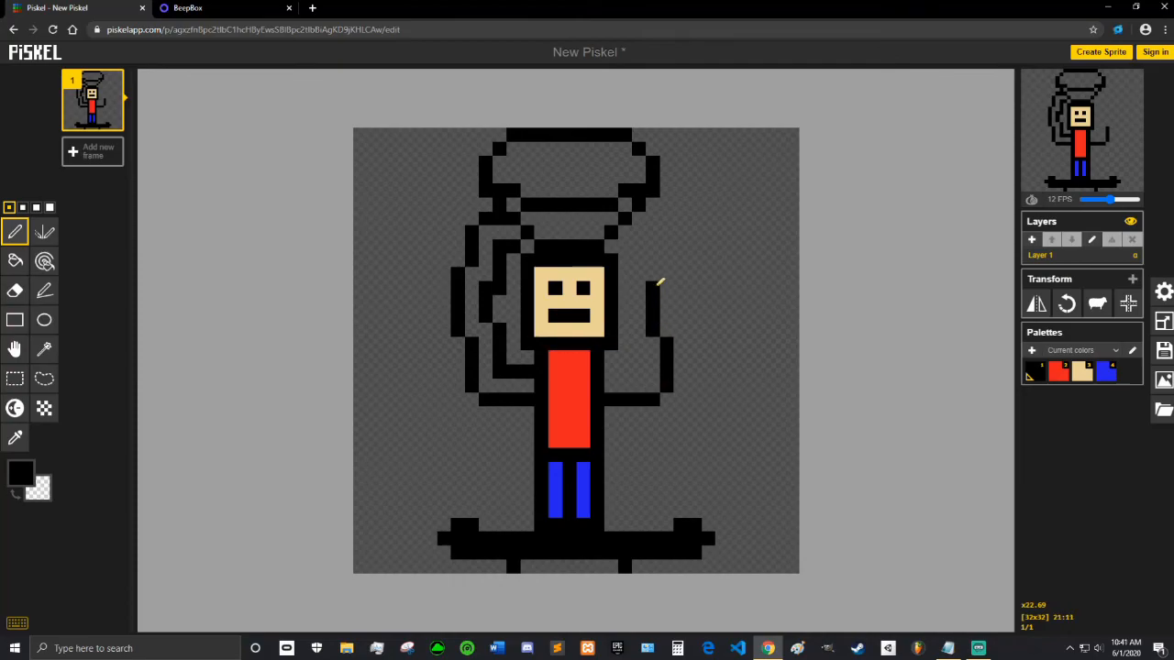
click(652, 274)
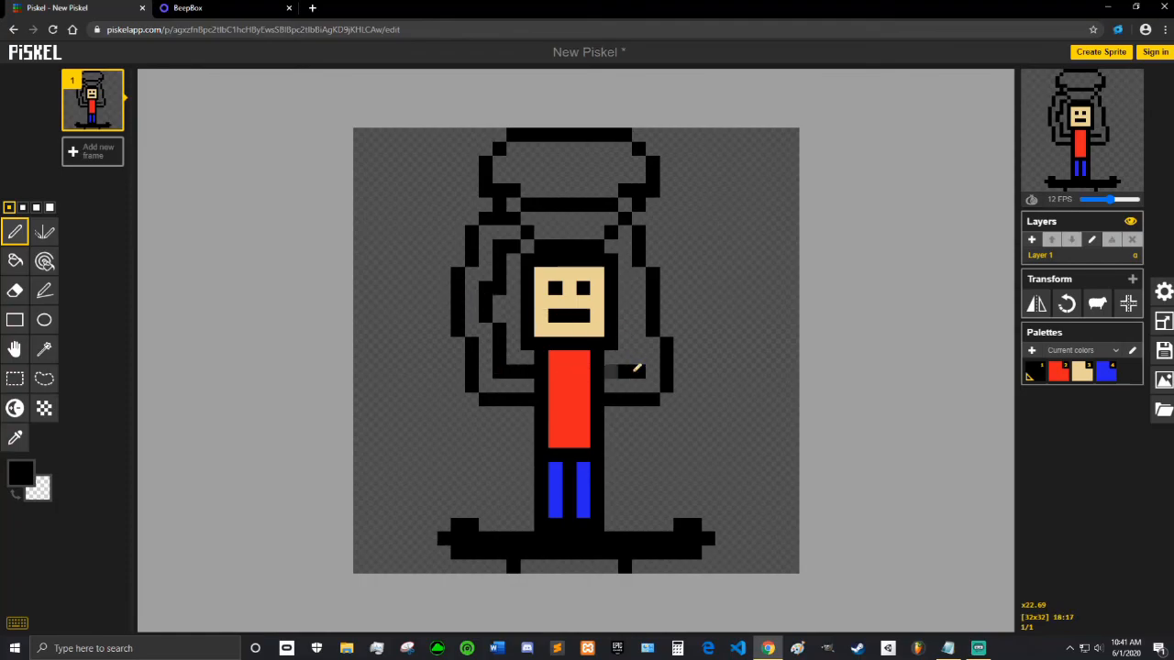
Erase the upper part of the right arm's outline and redraw its inner and outer lines to mirror the left arm.
drag(655, 331, 642, 250)
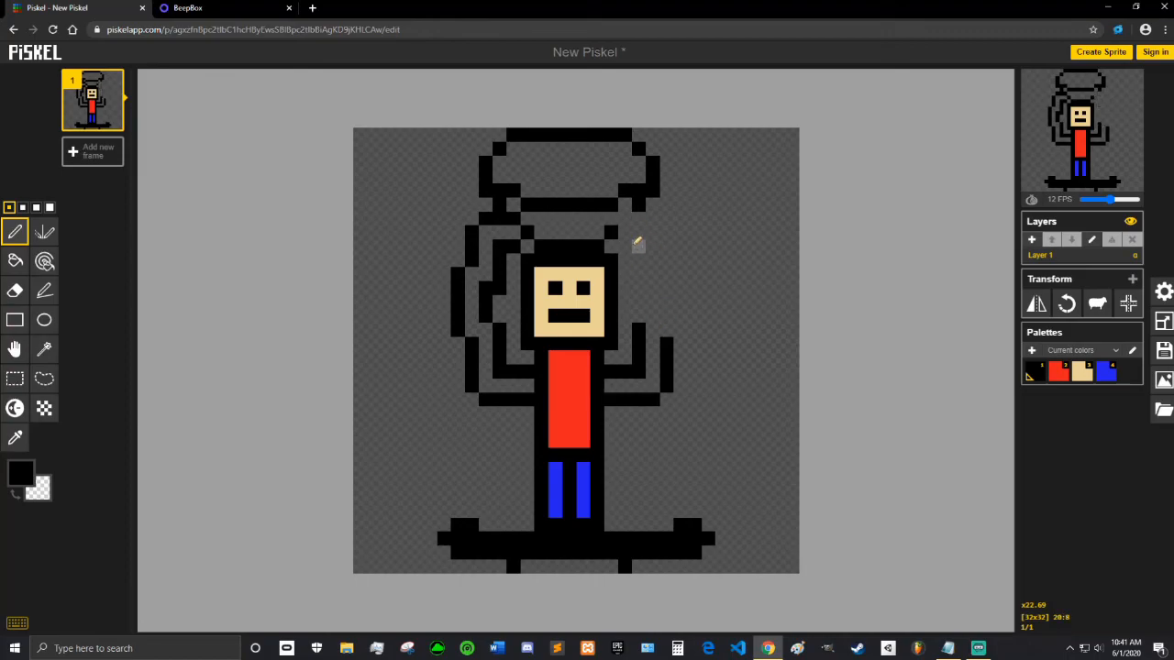
click(627, 220)
drag(652, 316, 653, 302)
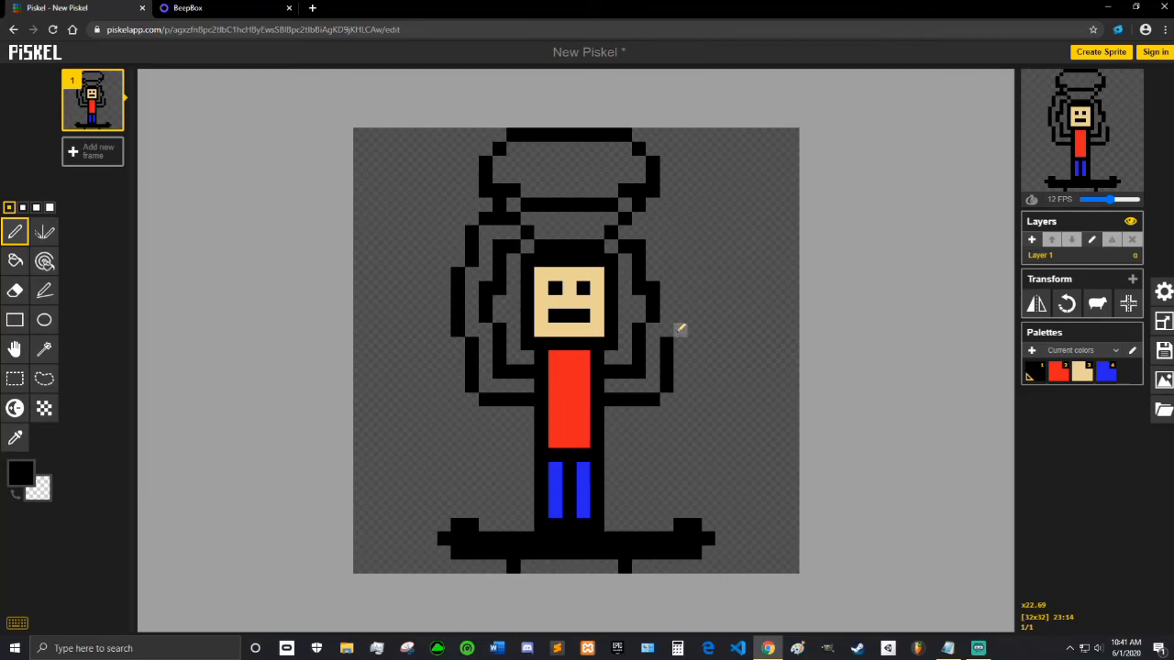
drag(680, 341, 681, 327)
drag(681, 312, 668, 246)
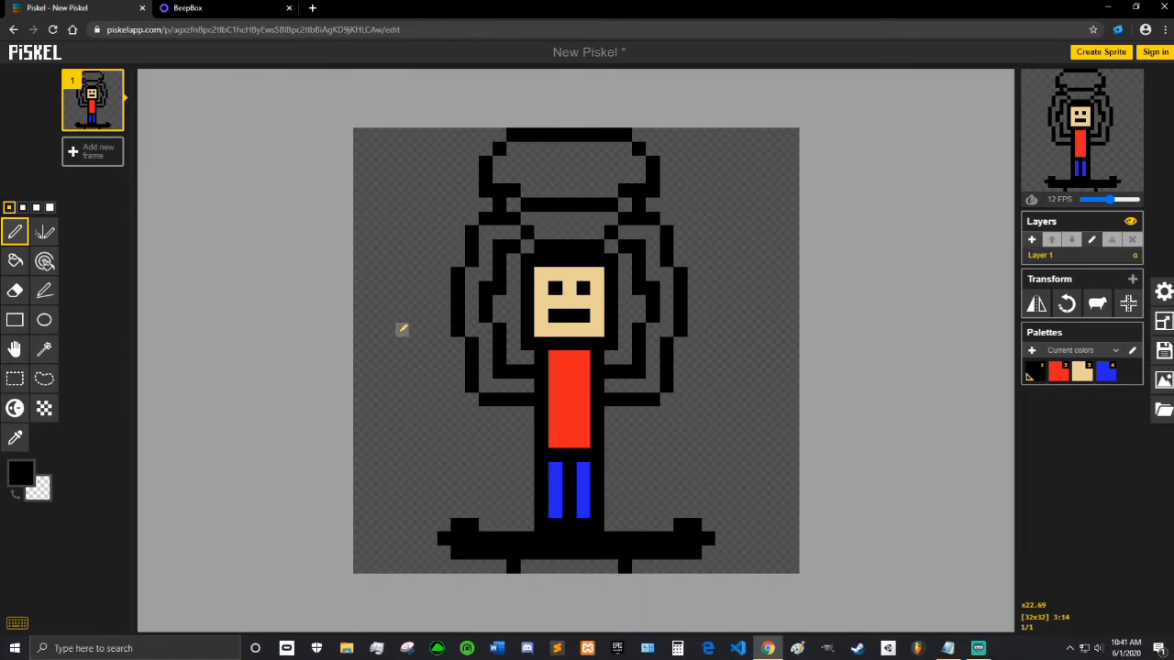
Fill the inside of both raised arms with the skin colour sampled from the face.
click(15, 437)
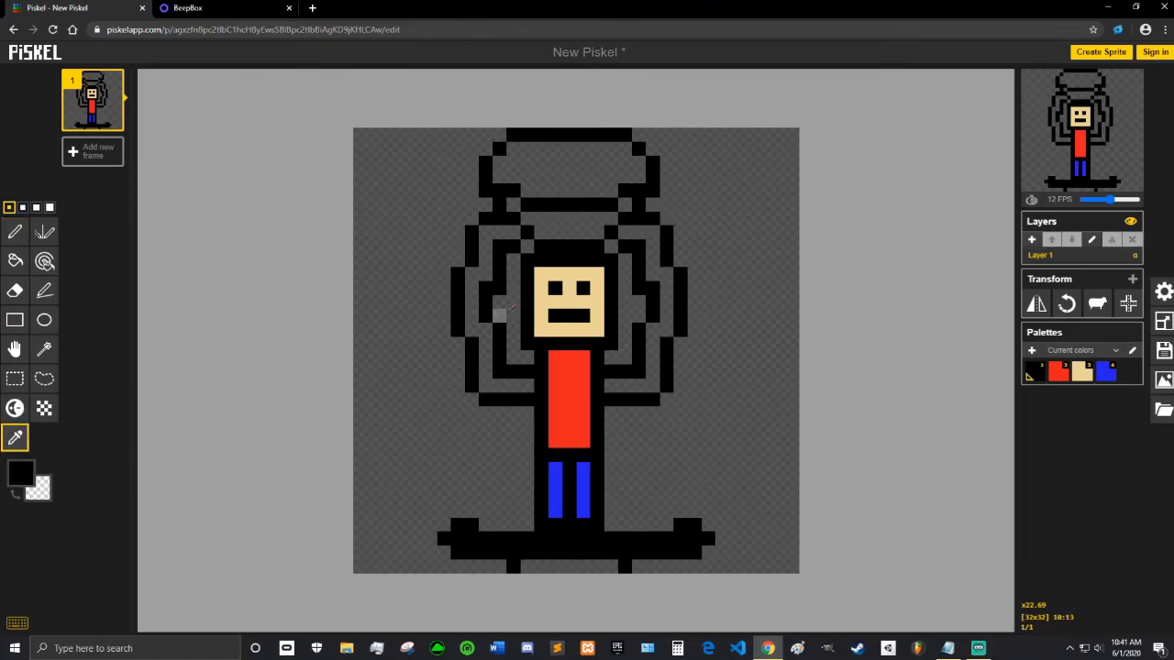
click(547, 299)
click(15, 260)
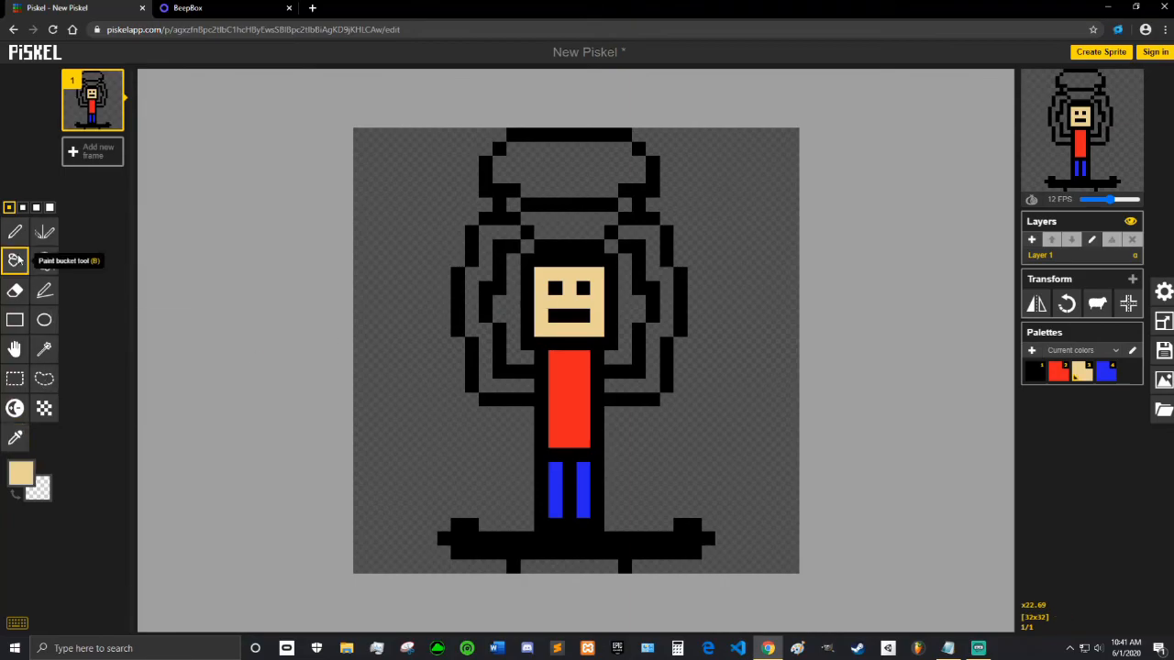
click(471, 301)
click(652, 301)
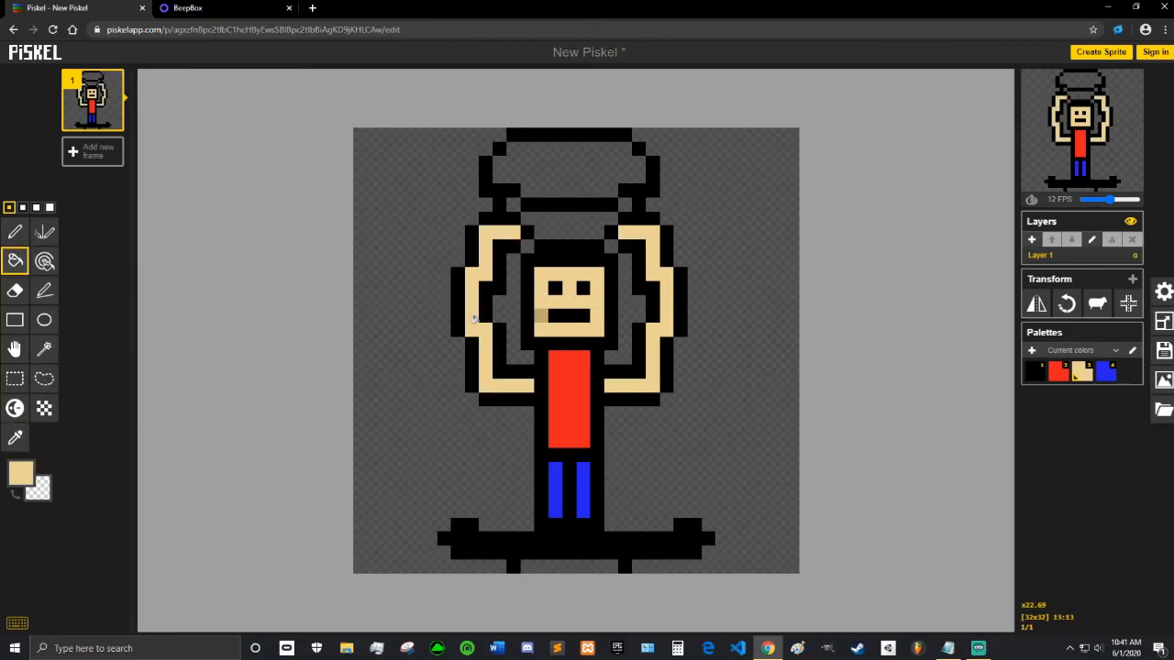
Paint red sleeves on the lower part of both arms using the colour sampled from the torso.
click(15, 437)
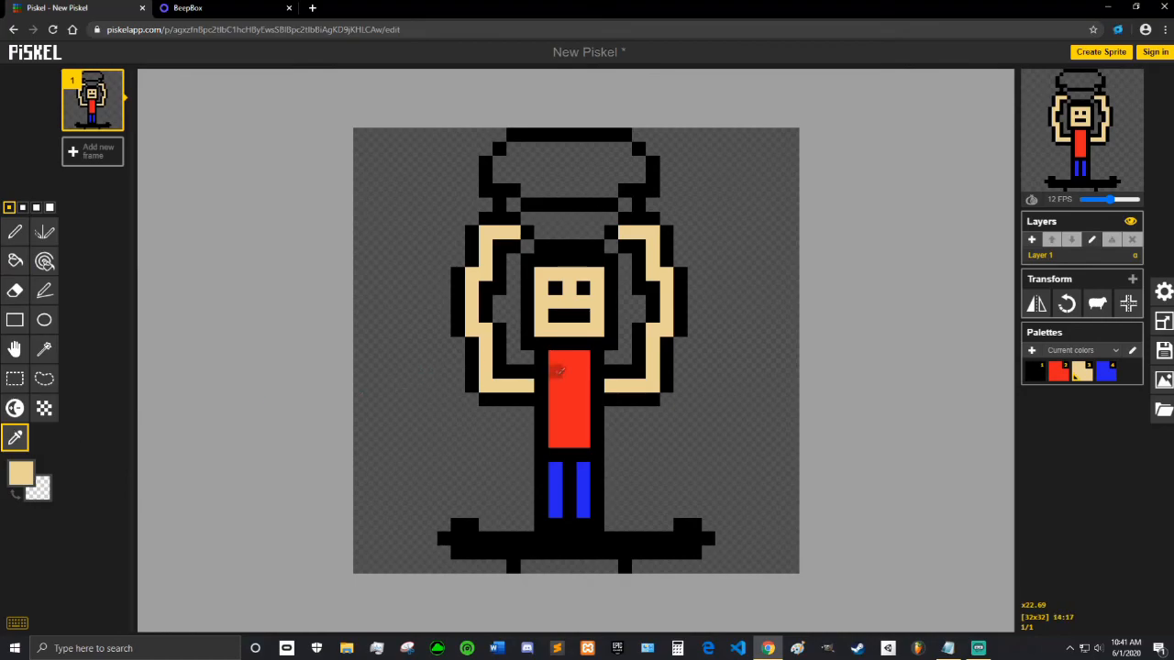
click(561, 370)
click(15, 232)
mouse_move(485, 386)
mouse_down()
mouse_move(653, 385)
mouse_move(653, 370)
mouse_up()
click(486, 371)
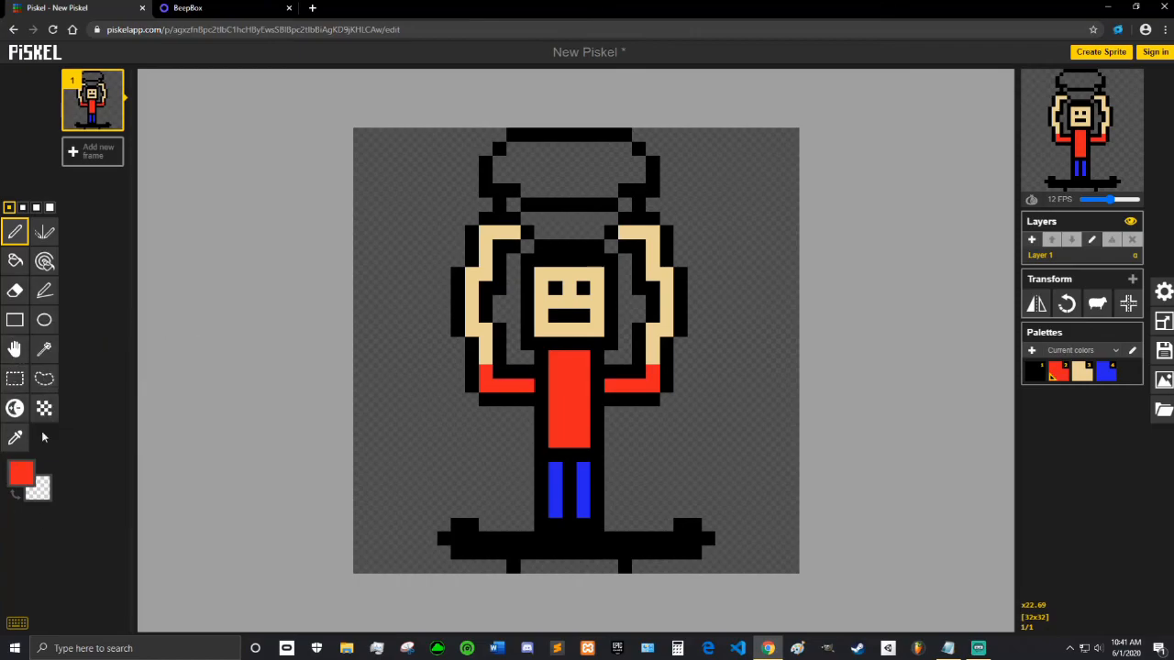
Draw a black #000000 pixel across each arm where the red sleeve meets the skin.
click(20, 479)
drag(101, 538, 94, 585)
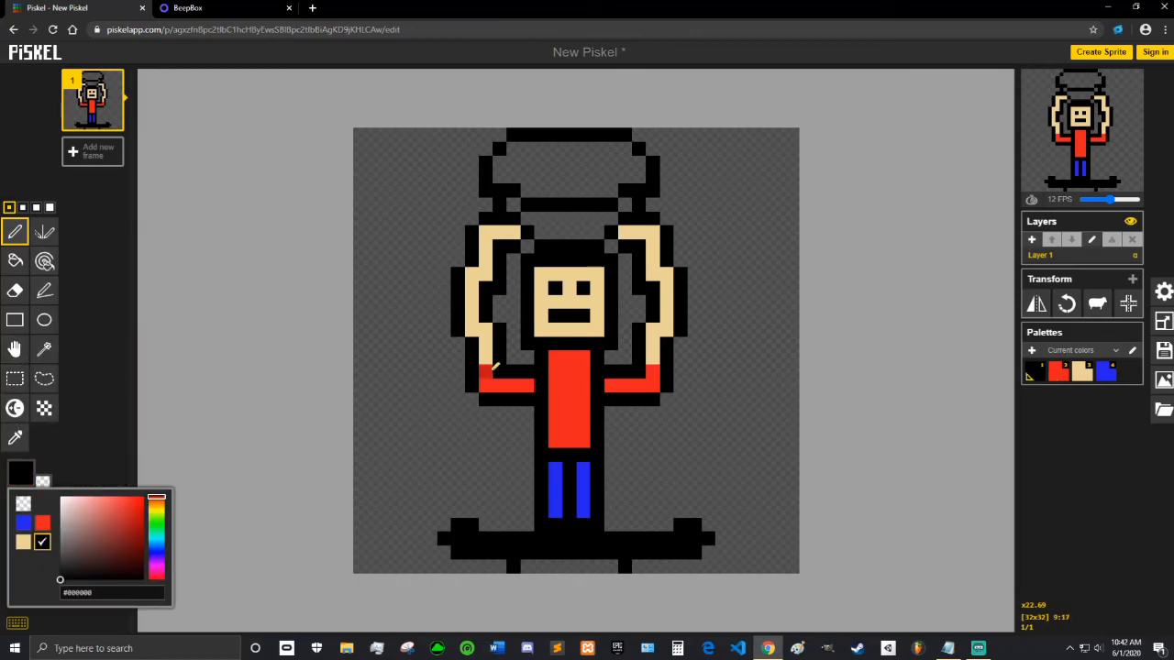
click(486, 358)
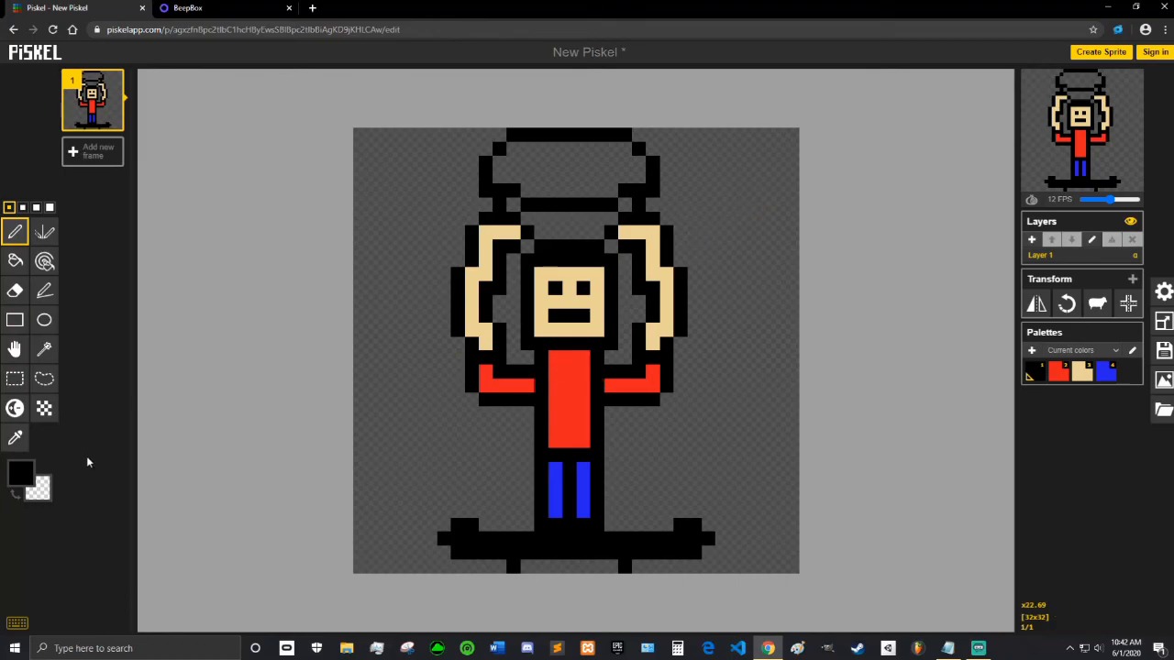
Try dark brown shoes at the bottom of both blue legs and undo them.
click(20, 473)
click(162, 505)
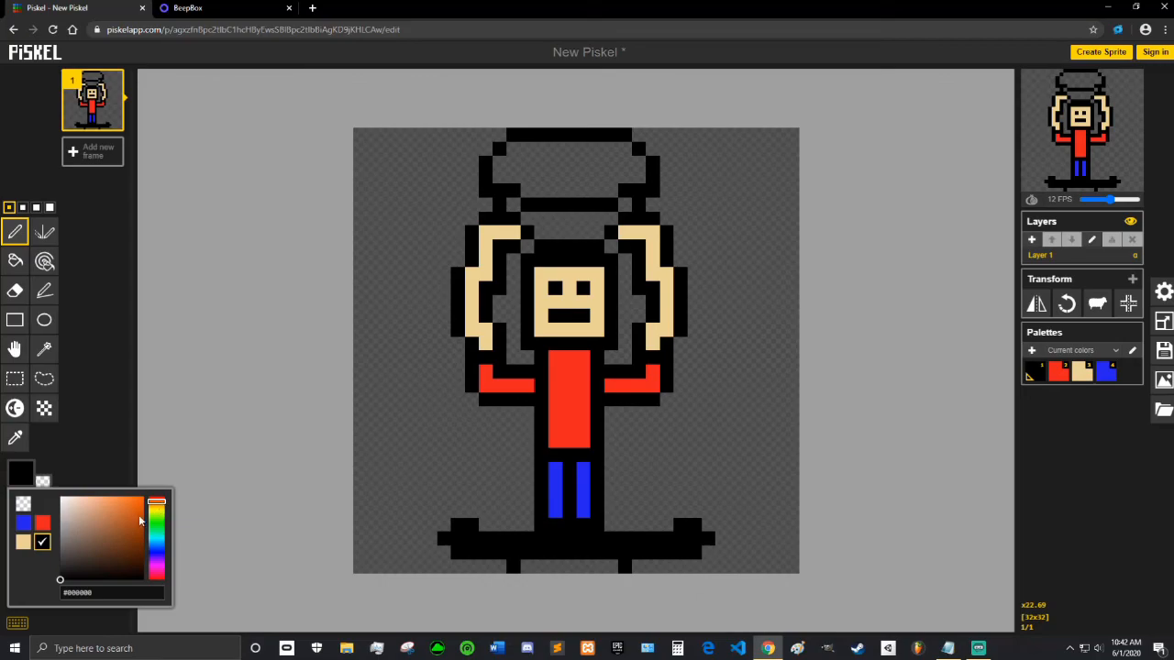
drag(138, 515, 144, 566)
click(553, 510)
click(581, 509)
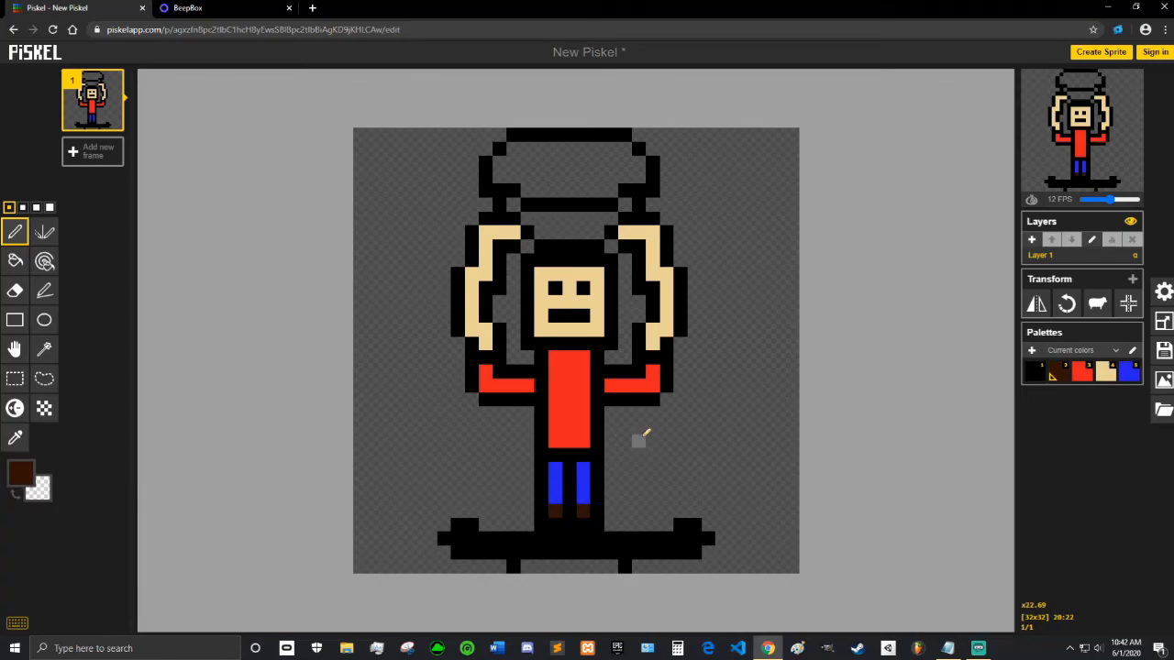
key(ctrl+z)
key(ctrl+z)
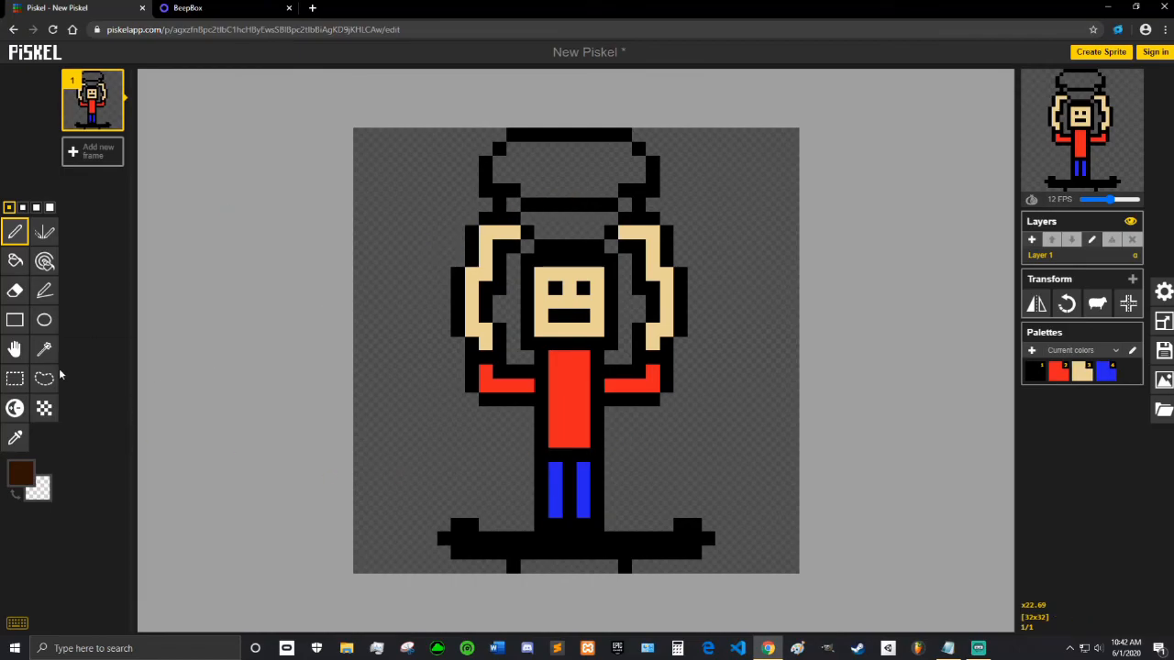
Paint the lower band of the shape above the head, including its two corner pixels, in brown #723913.
click(22, 472)
click(114, 525)
click(112, 529)
mouse_move(158, 516)
mouse_down()
mouse_move(163, 505)
mouse_move(131, 517)
mouse_move(112, 542)
mouse_move(164, 507)
mouse_up()
mouse_move(112, 541)
mouse_down()
mouse_move(89, 542)
mouse_move(126, 557)
mouse_move(128, 544)
mouse_up()
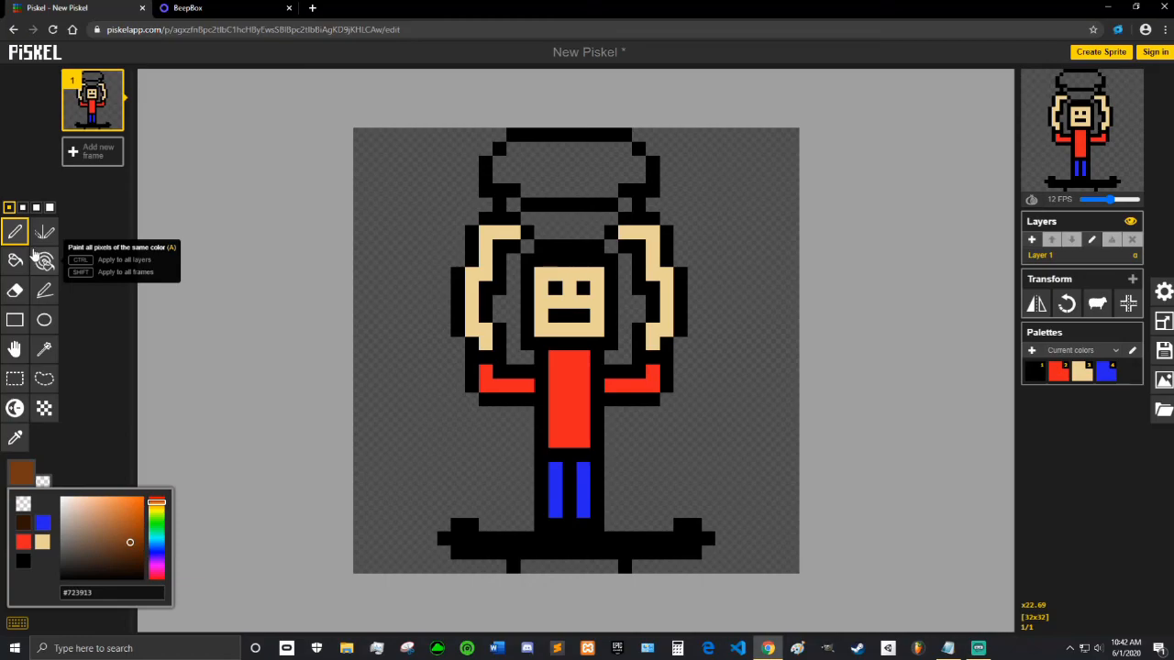
click(513, 203)
mouse_move(526, 216)
mouse_down()
mouse_move(608, 221)
mouse_move(545, 228)
mouse_move(602, 231)
mouse_up()
click(624, 204)
Fill the upper part of the shape above the head with darker brown #49240c.
click(33, 477)
drag(129, 542, 129, 556)
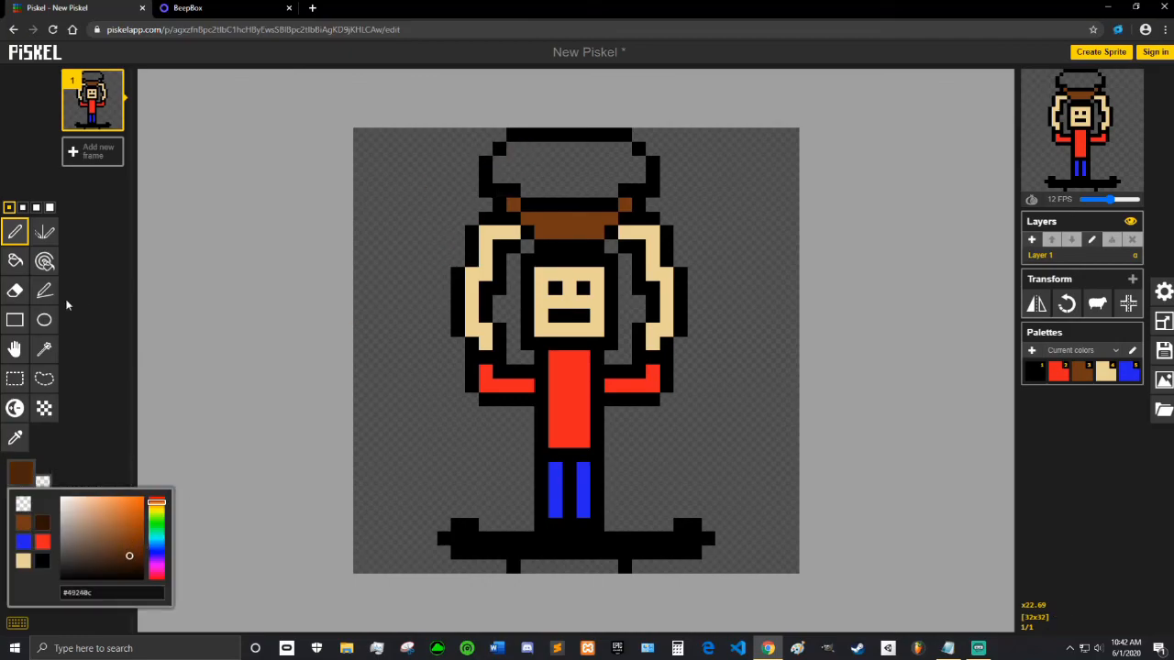
click(15, 261)
click(595, 163)
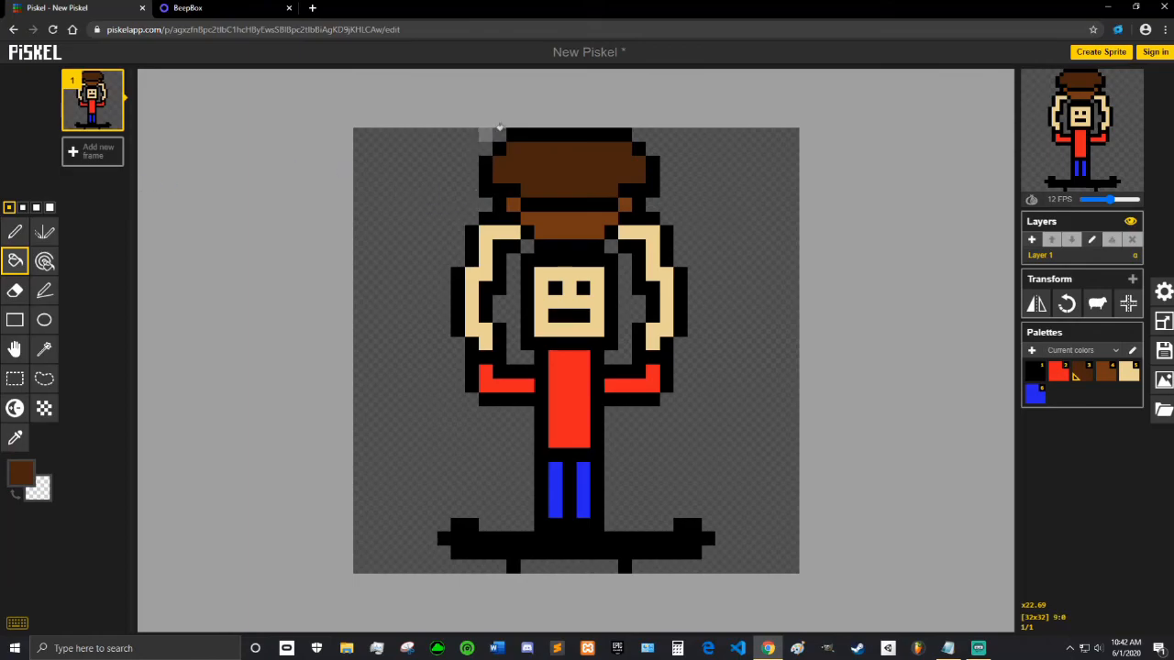
Export the selected frame as a PNG file at 128 x 128 resolution and close the export settings.
click(1163, 381)
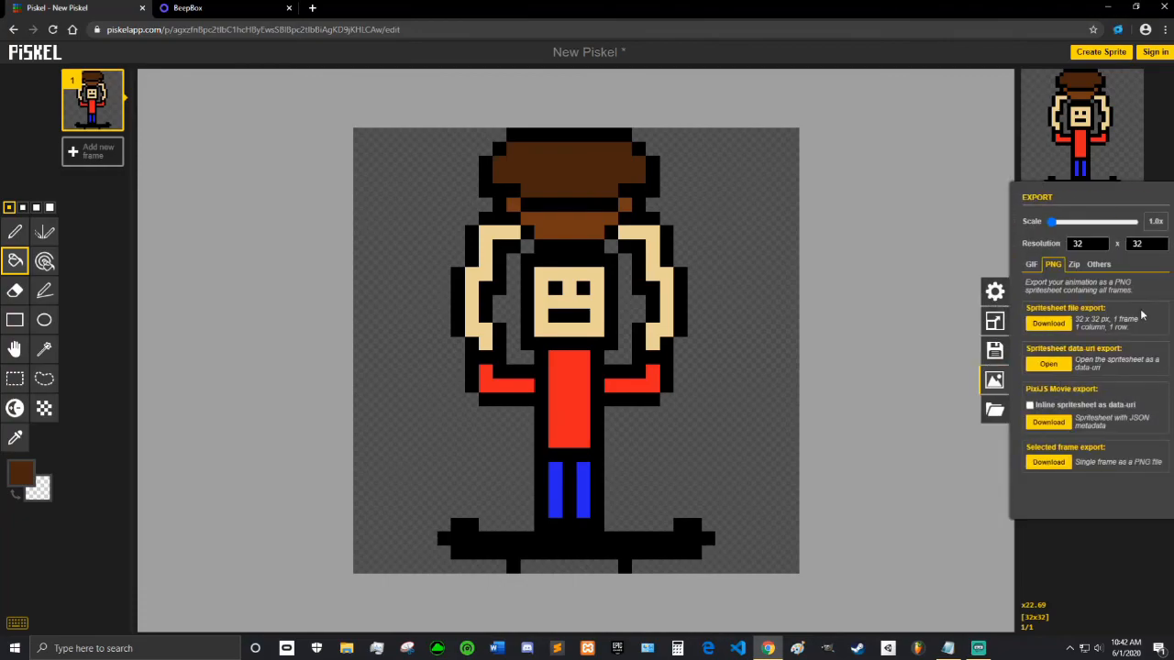
click(983, 228)
click(1157, 380)
text(128)
click(1047, 462)
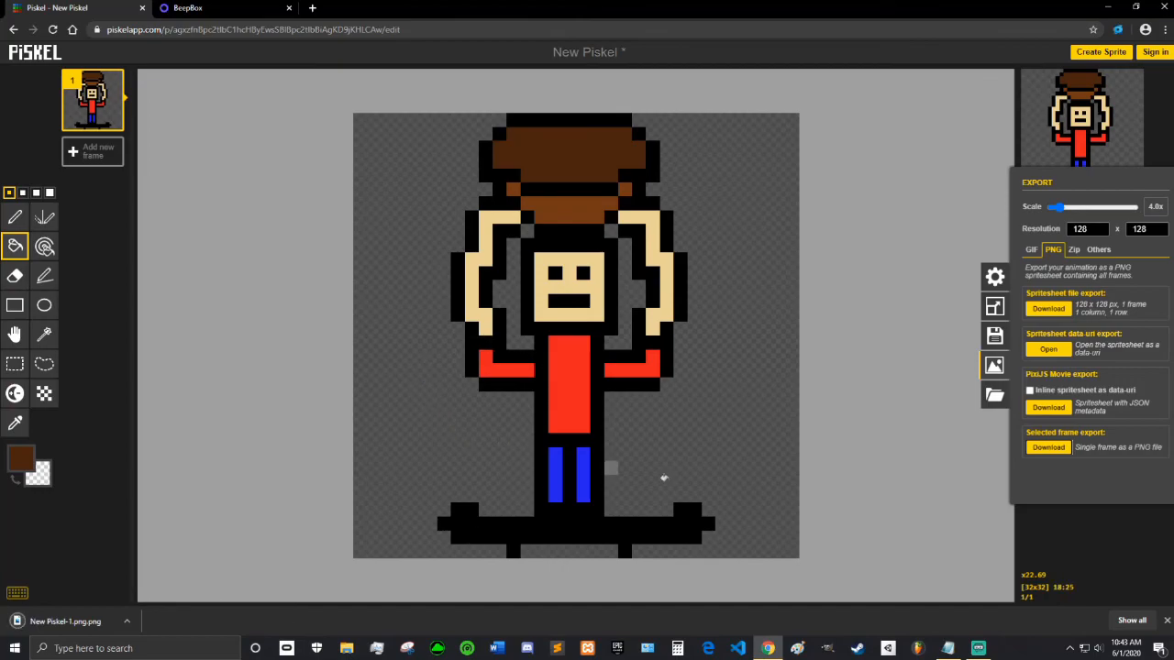
click(1165, 620)
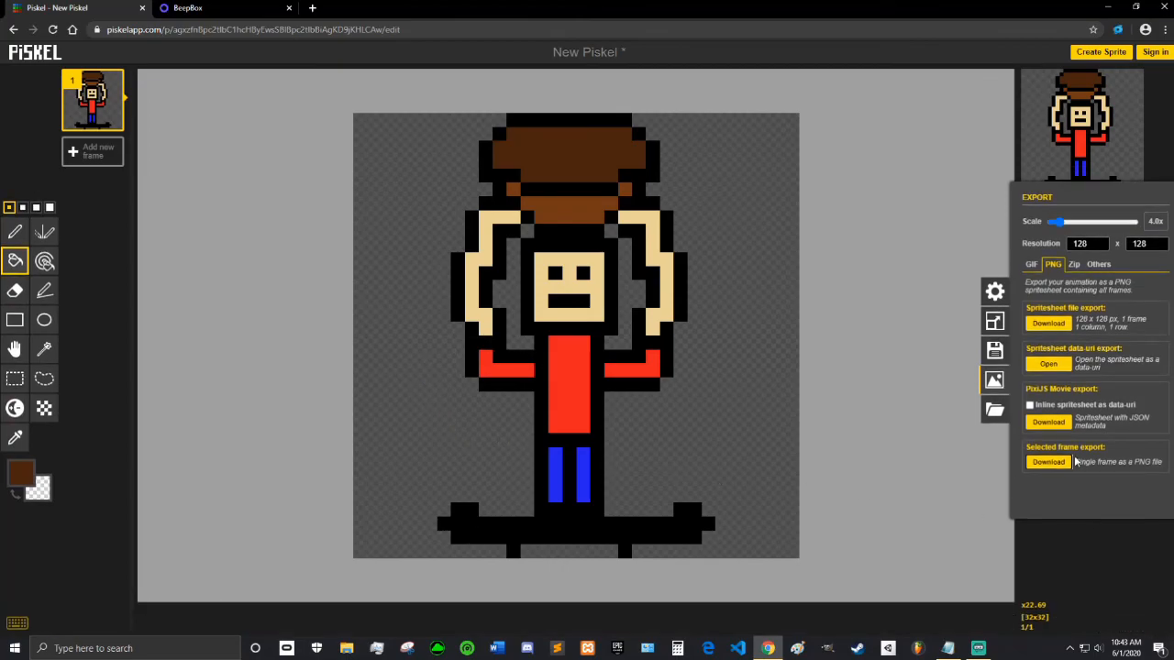
click(999, 383)
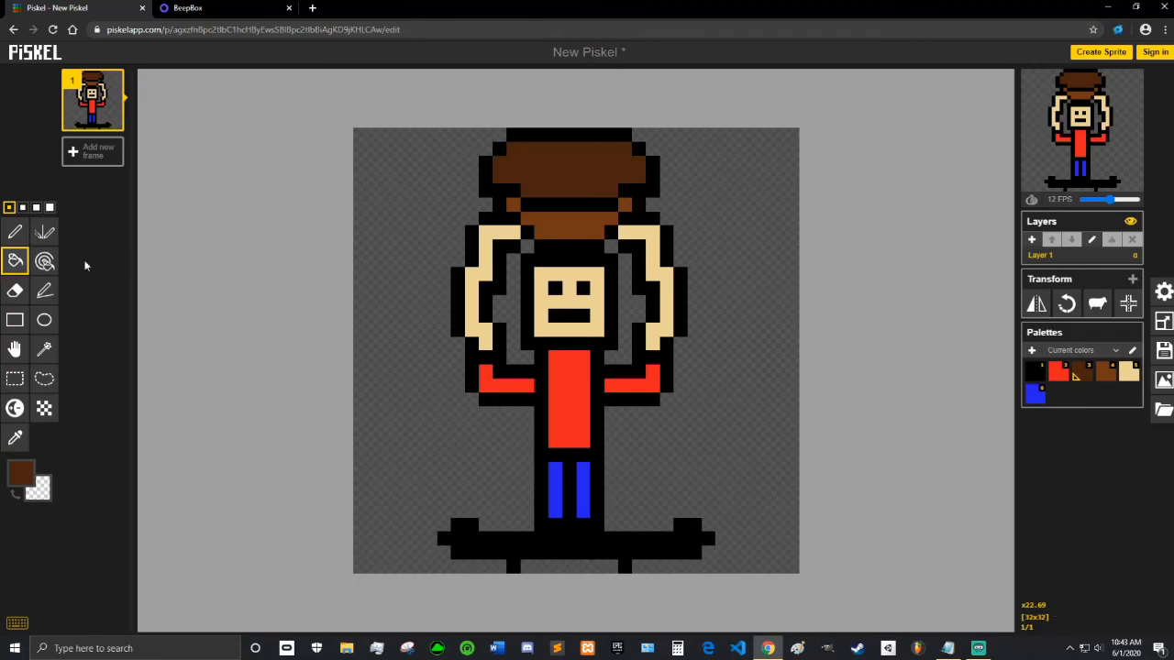
Add a blank frame and delete the frame containing the character.
click(75, 156)
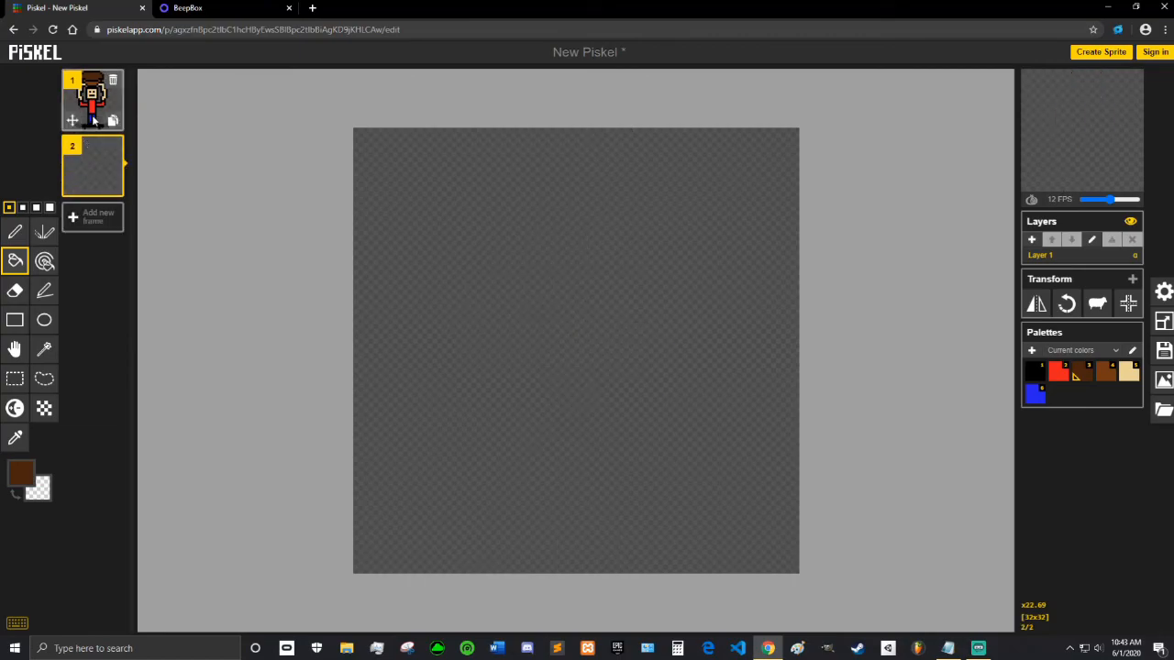
click(114, 81)
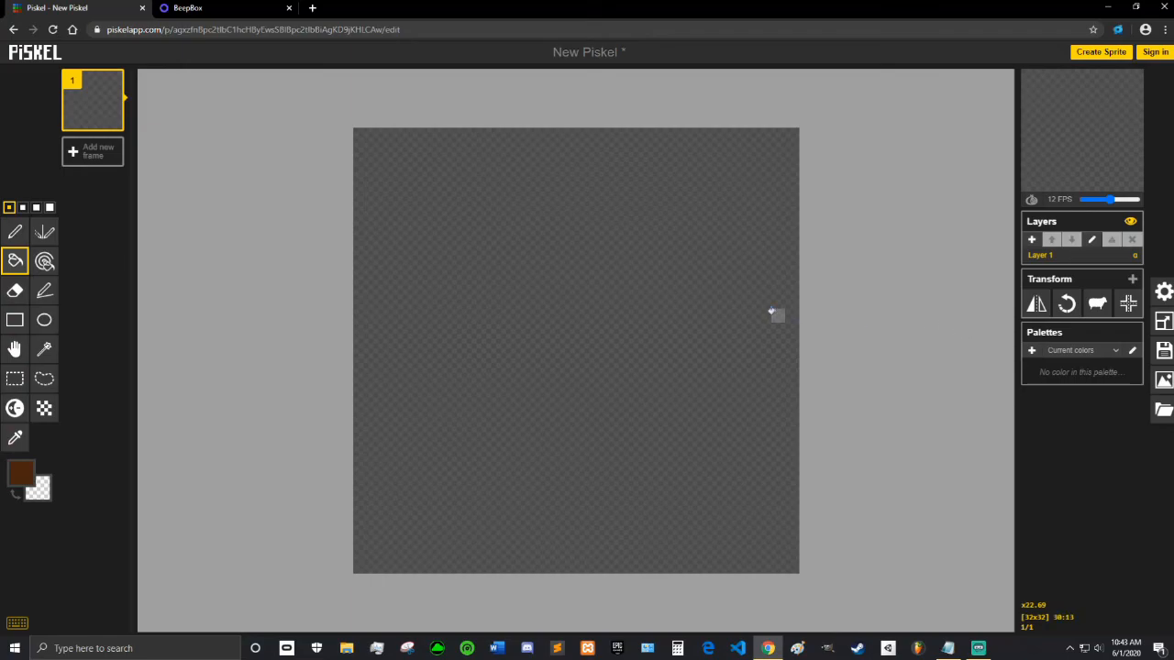
Draw a large symmetrical five-pointed star outline across the canvas in black #000000 with the mirror pen.
click(15, 232)
click(21, 472)
click(60, 579)
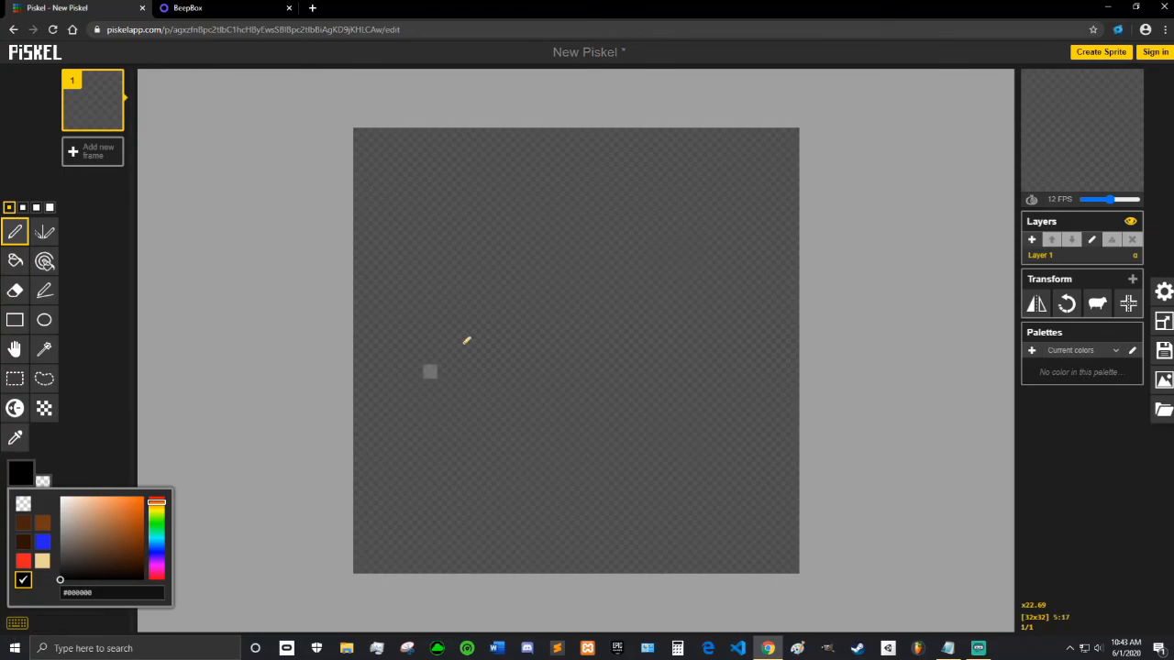
click(44, 232)
click(568, 134)
mouse_move(568, 134)
mouse_down()
mouse_move(489, 256)
mouse_move(456, 223)
mouse_move(381, 195)
mouse_move(412, 264)
mouse_move(466, 334)
mouse_move(427, 541)
mouse_move(536, 449)
mouse_move(568, 399)
mouse_up()
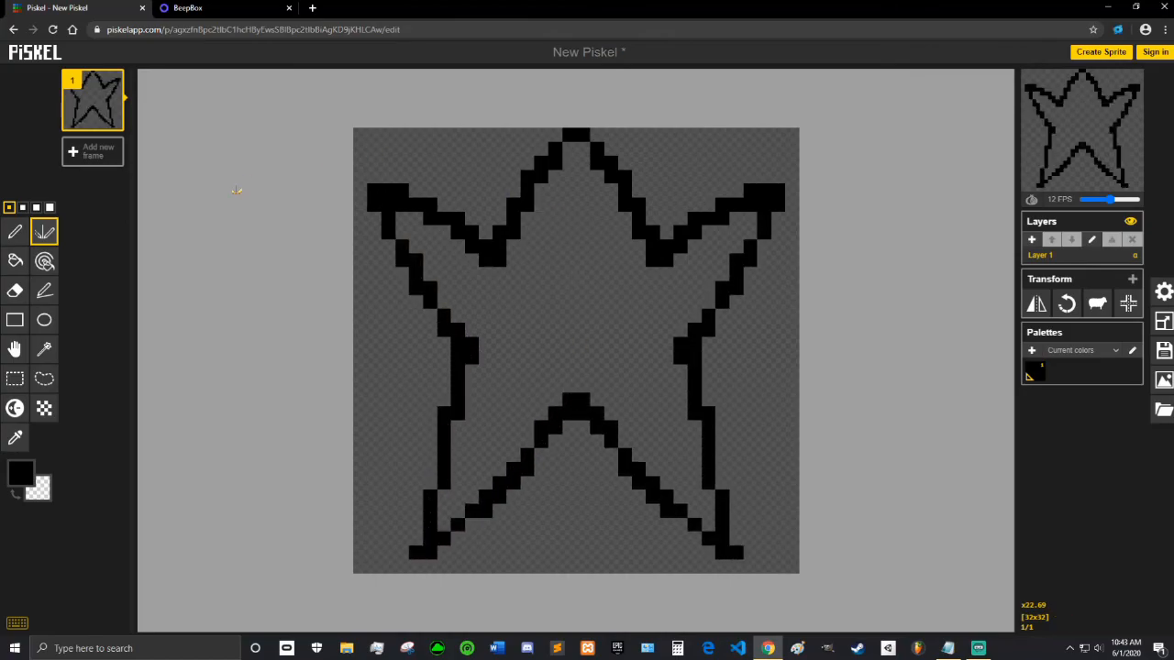
Fill the inside of the star with golden yellow #e5b219.
click(20, 473)
click(157, 506)
click(136, 518)
mouse_move(136, 518)
mouse_down()
mouse_move(142, 498)
mouse_move(136, 509)
mouse_up()
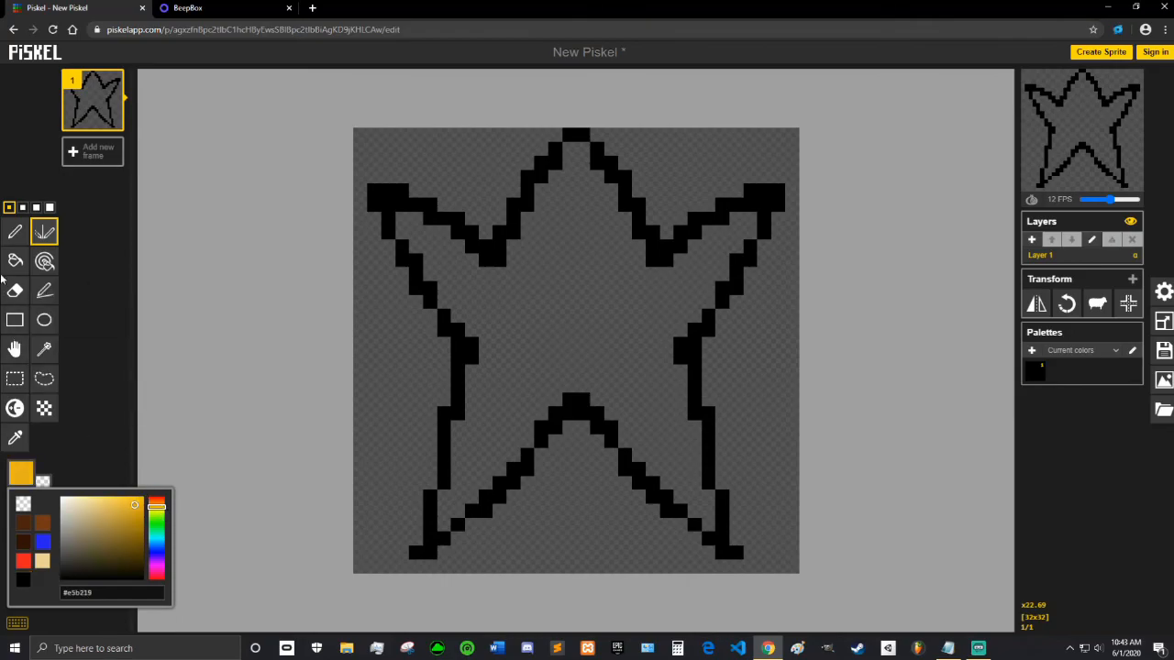
click(15, 260)
click(507, 295)
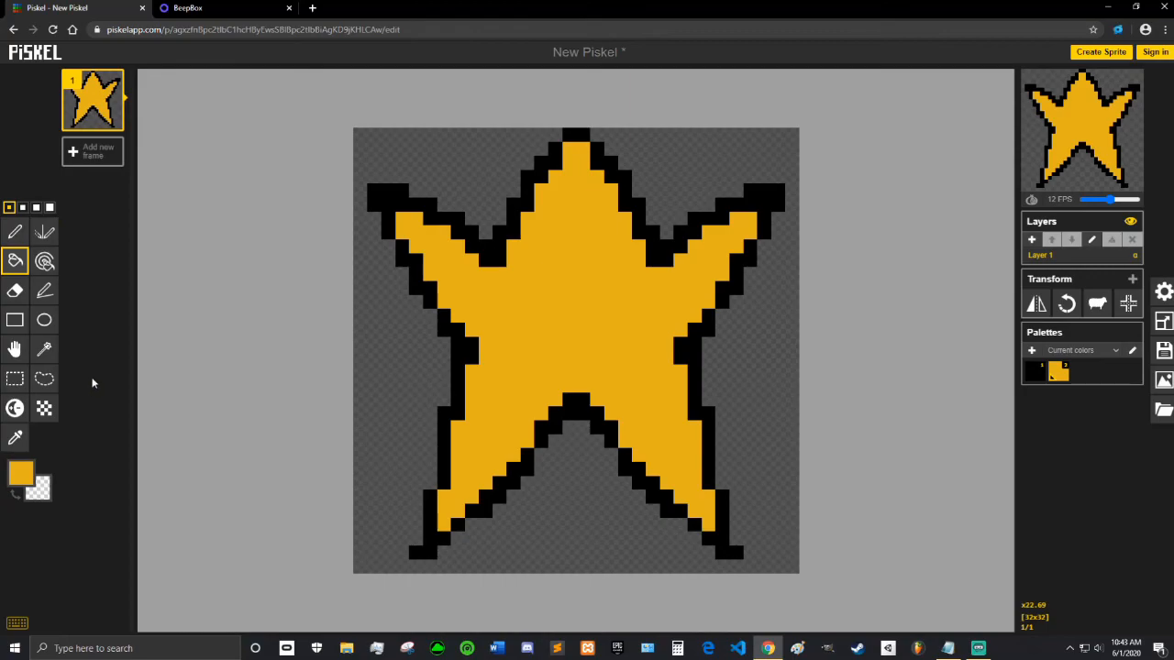
Shade the star's inner edge all the way round with a one-pixel band of dark gold #927212 using the Pen tool.
click(20, 472)
drag(136, 512, 135, 536)
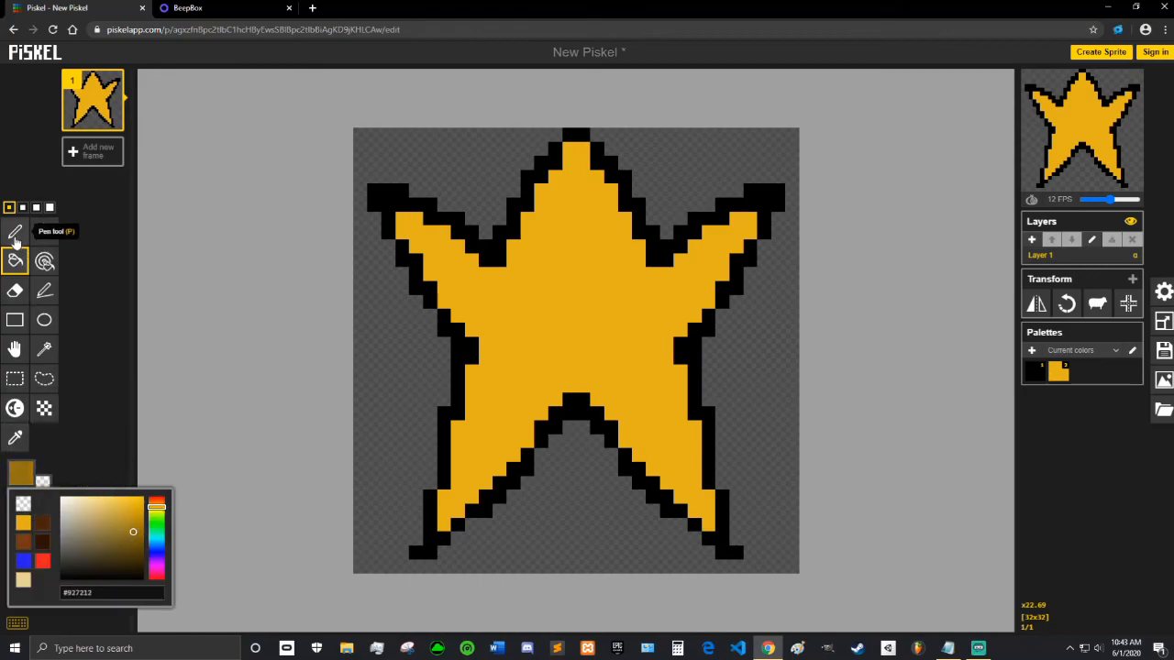
click(14, 232)
drag(397, 214, 440, 280)
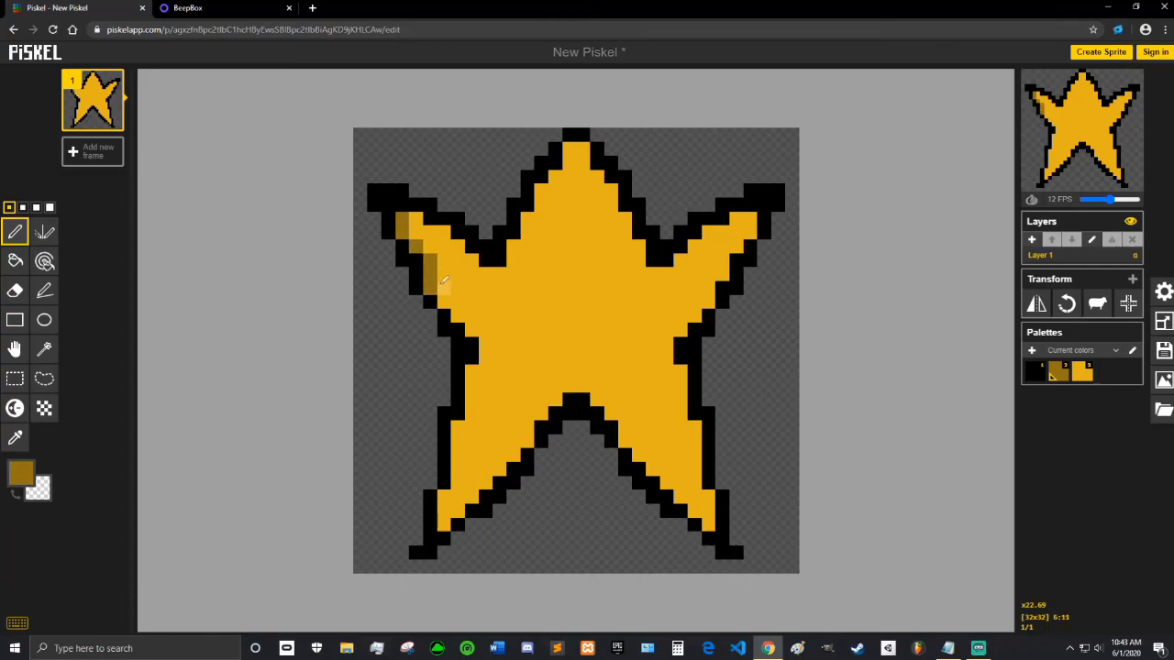
mouse_move(445, 289)
mouse_down()
mouse_move(488, 353)
mouse_move(443, 523)
mouse_up()
click(457, 511)
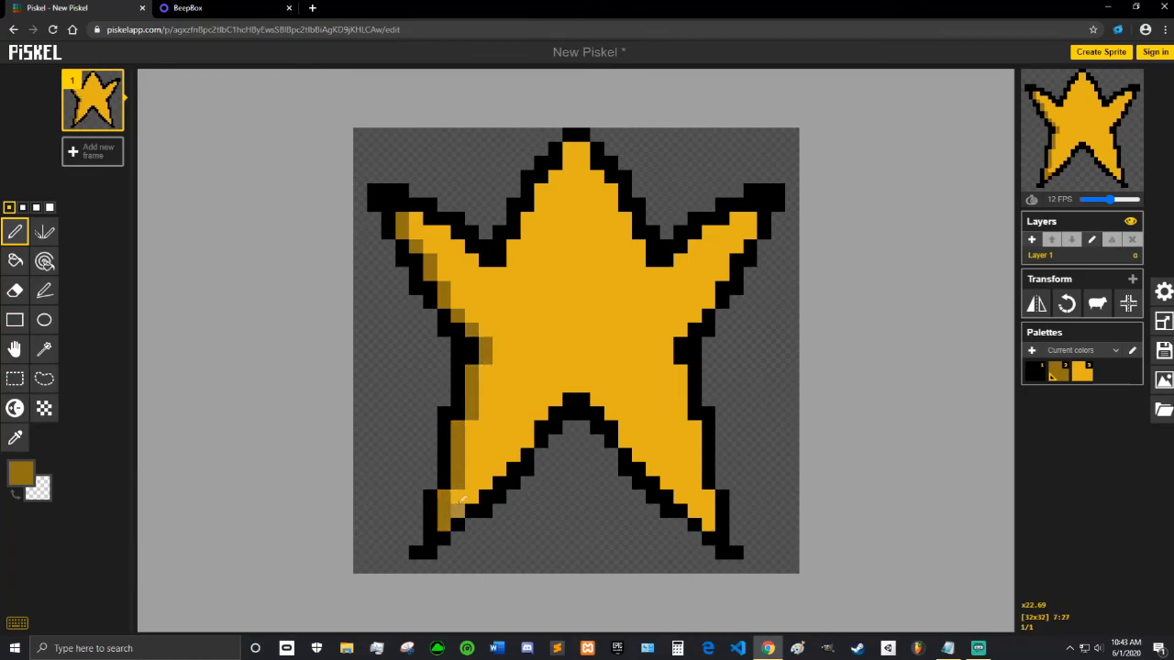
click(472, 496)
click(487, 479)
click(500, 465)
drag(530, 438, 532, 423)
click(555, 399)
click(570, 385)
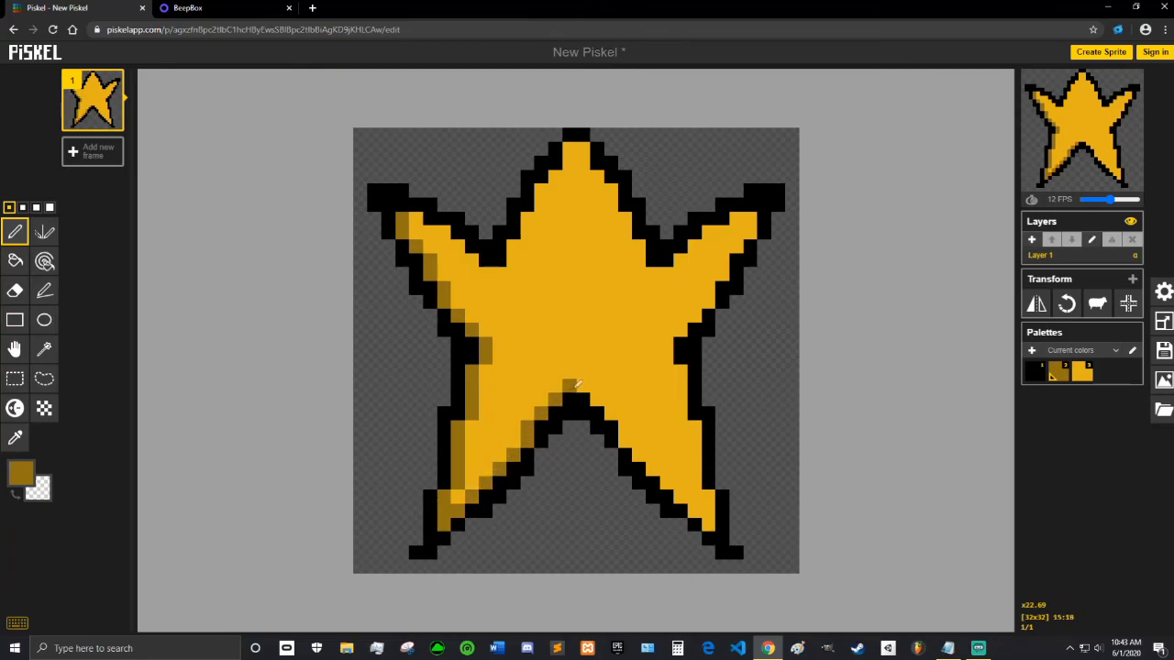
click(584, 385)
click(597, 399)
click(624, 427)
click(639, 455)
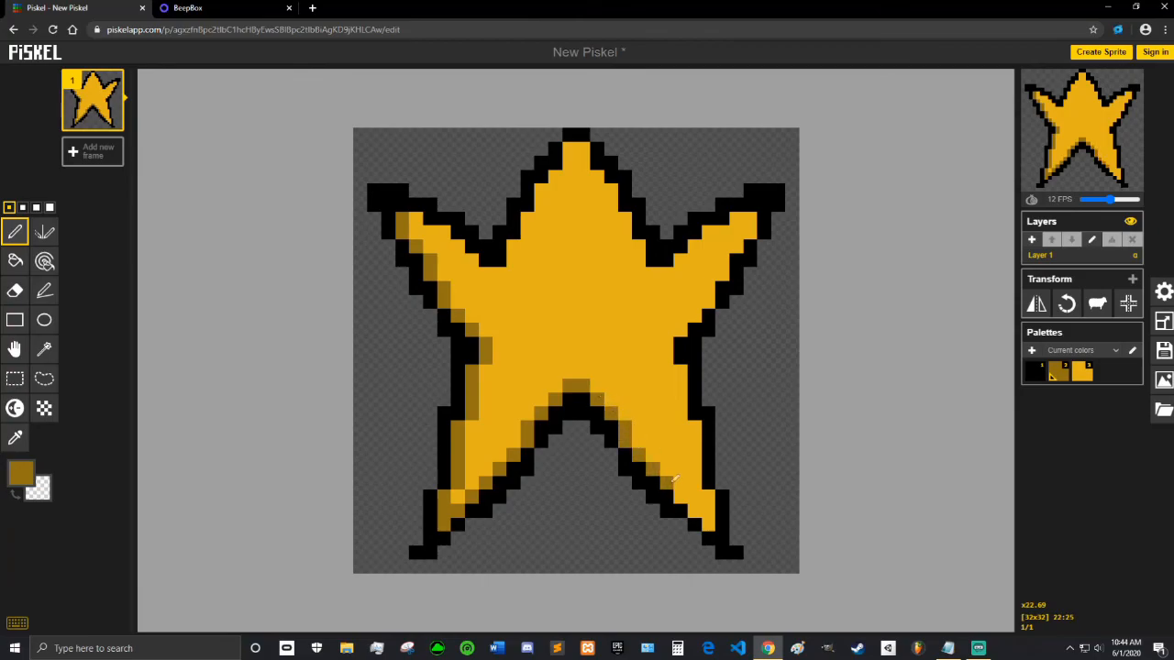
click(694, 507)
click(709, 522)
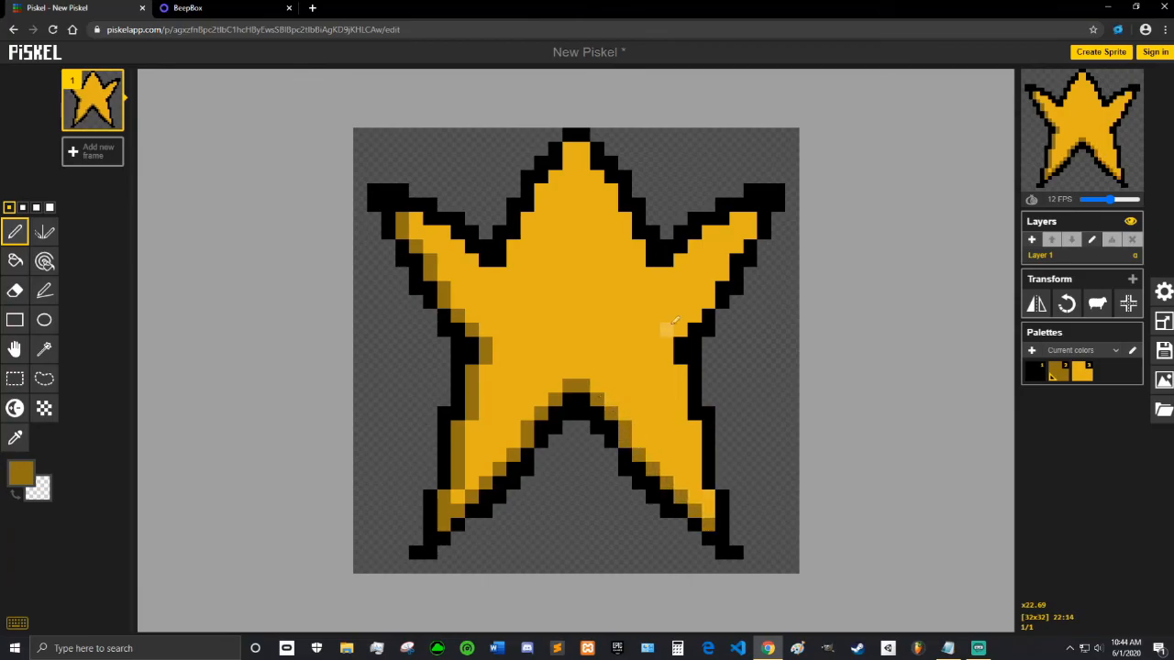
click(696, 479)
mouse_move(702, 469)
mouse_down()
mouse_move(674, 353)
mouse_move(750, 231)
mouse_move(737, 221)
mouse_move(709, 232)
mouse_move(665, 273)
mouse_move(573, 149)
mouse_move(513, 255)
mouse_move(493, 268)
mouse_move(419, 218)
mouse_move(463, 228)
mouse_up()
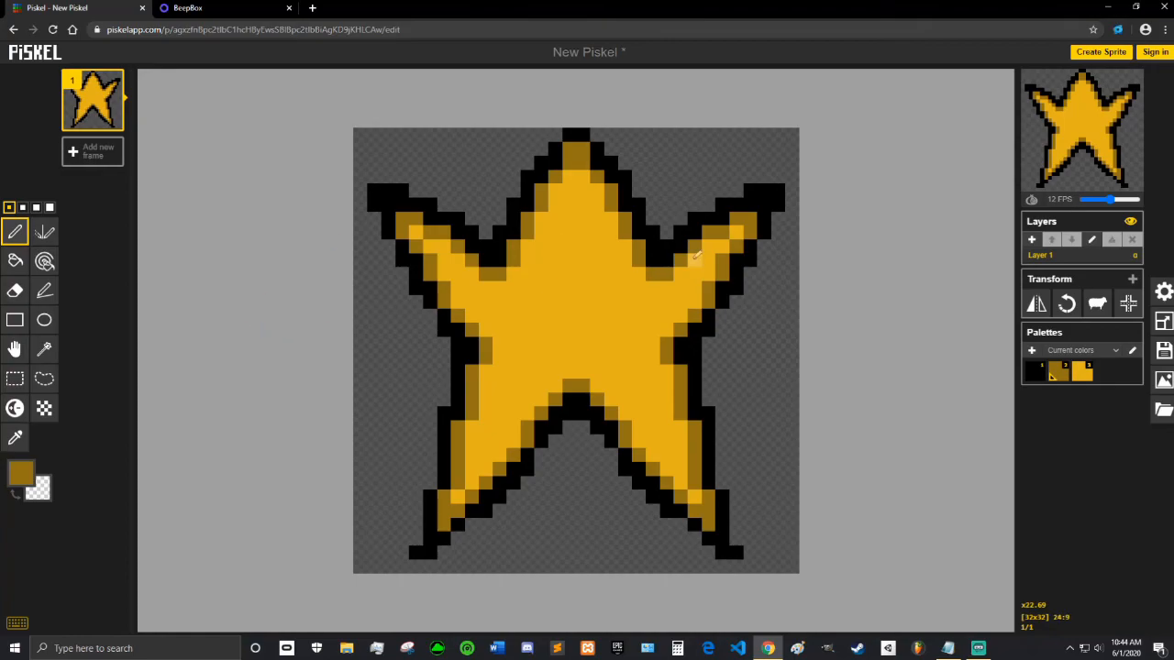
Paint a second shading band in medium gold #bb9215 just inside the star's dark gold band.
click(21, 472)
drag(139, 536, 135, 521)
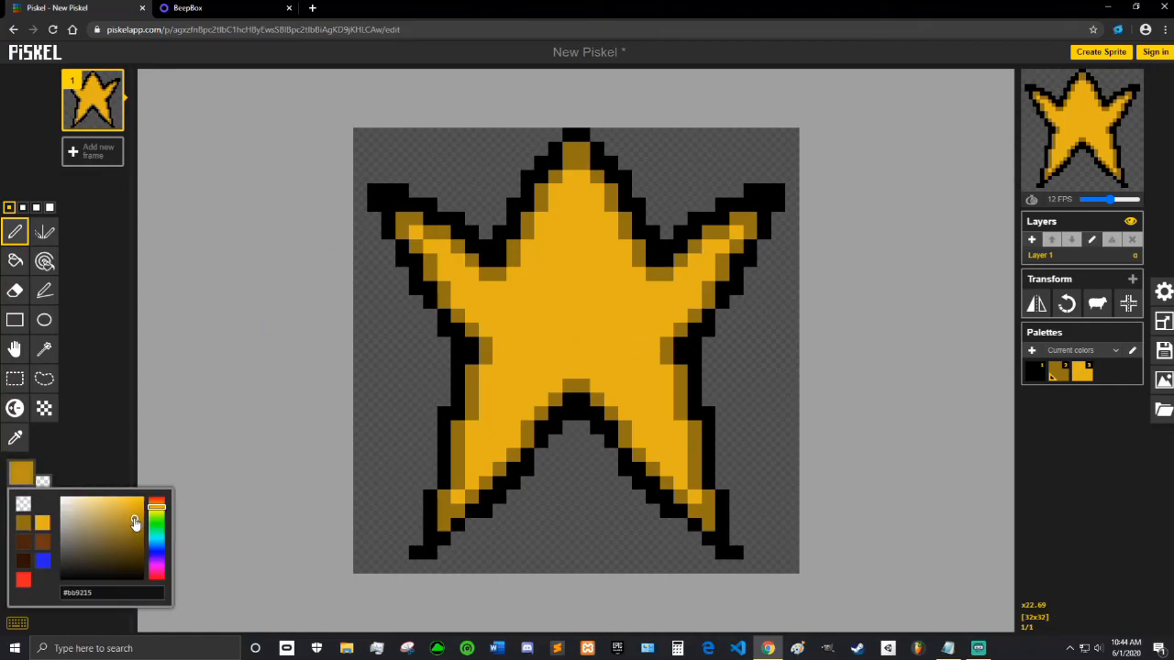
click(418, 233)
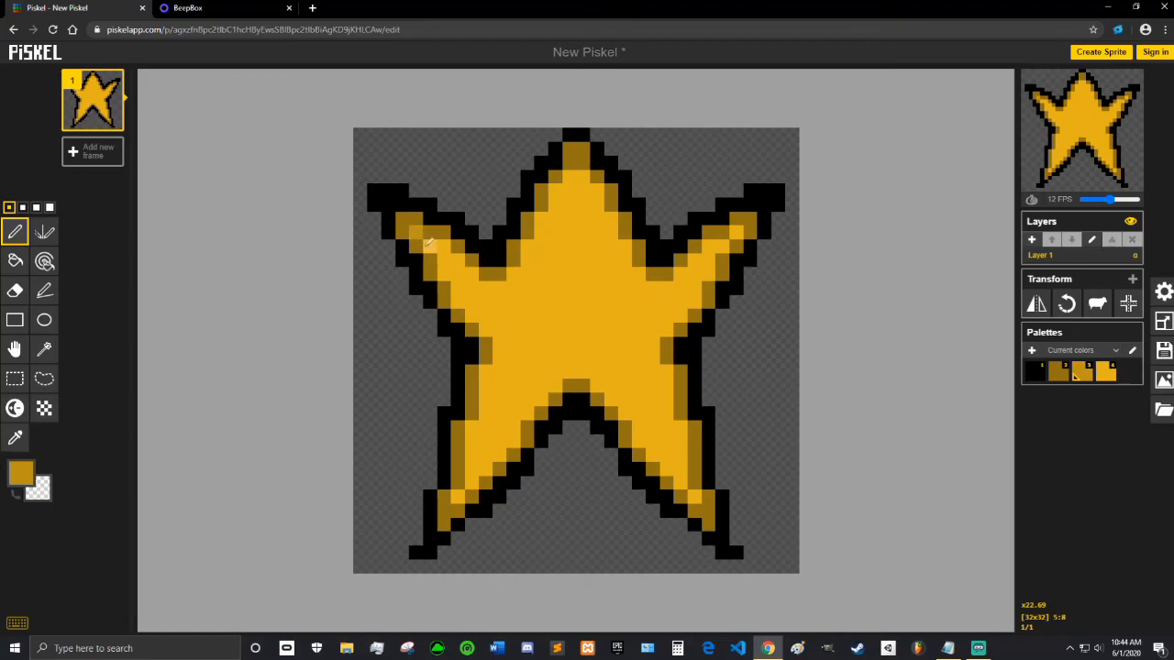
mouse_move(441, 244)
mouse_down()
mouse_move(505, 288)
mouse_move(559, 188)
mouse_move(579, 176)
mouse_move(636, 272)
mouse_move(672, 274)
mouse_move(664, 287)
mouse_move(736, 236)
mouse_move(697, 280)
mouse_up()
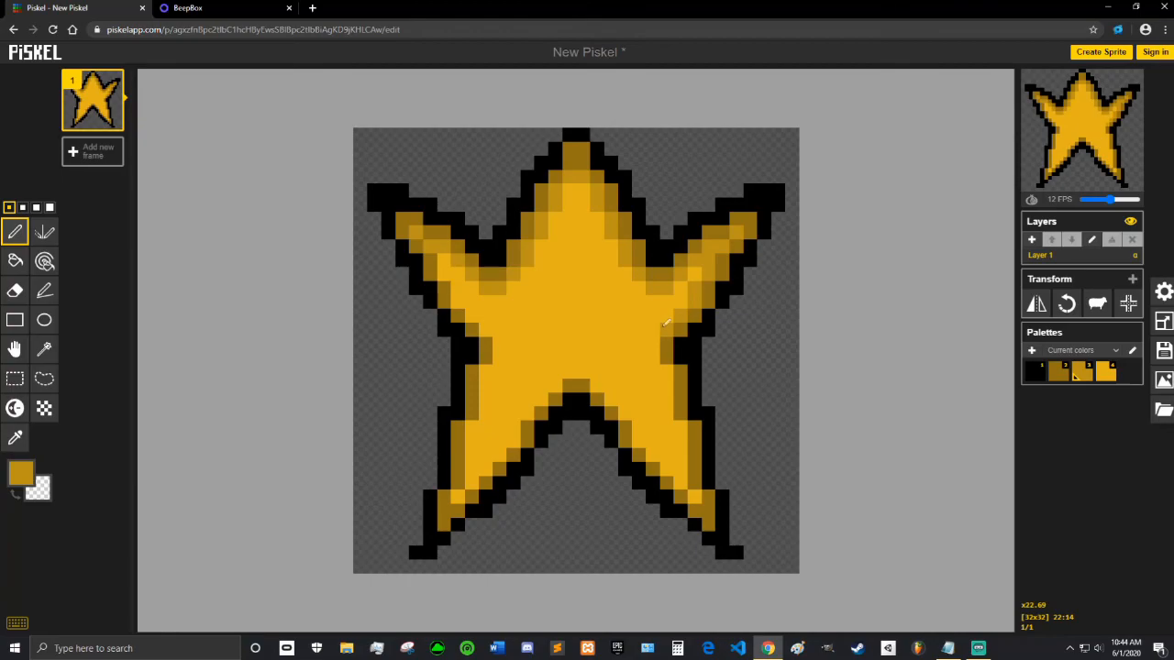
mouse_move(657, 358)
mouse_down()
mouse_move(692, 484)
mouse_move(667, 479)
mouse_move(619, 394)
mouse_up()
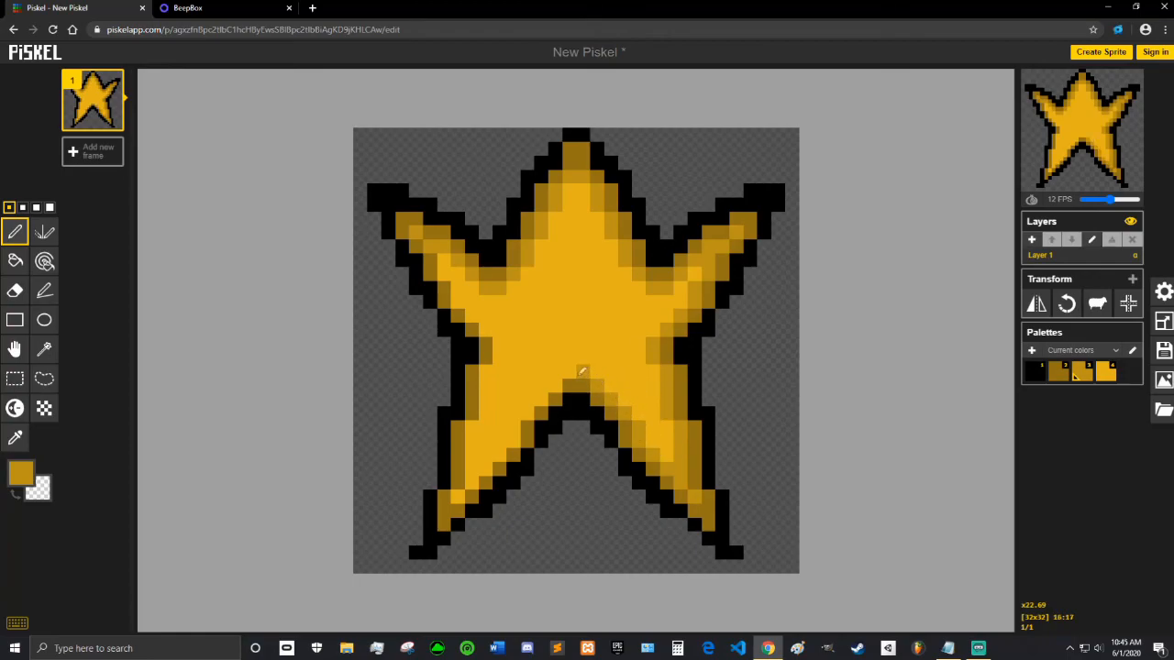
mouse_move(567, 382)
mouse_down()
mouse_move(541, 389)
mouse_move(507, 450)
mouse_up()
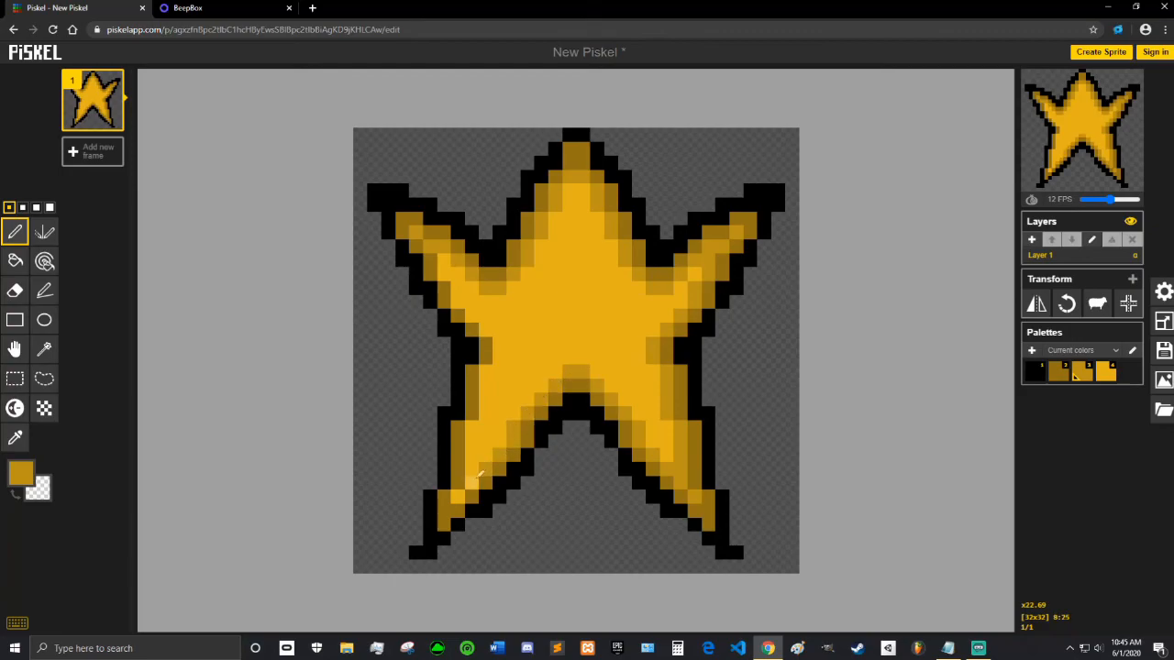
mouse_move(457, 493)
mouse_down()
mouse_move(500, 344)
mouse_move(447, 254)
mouse_up()
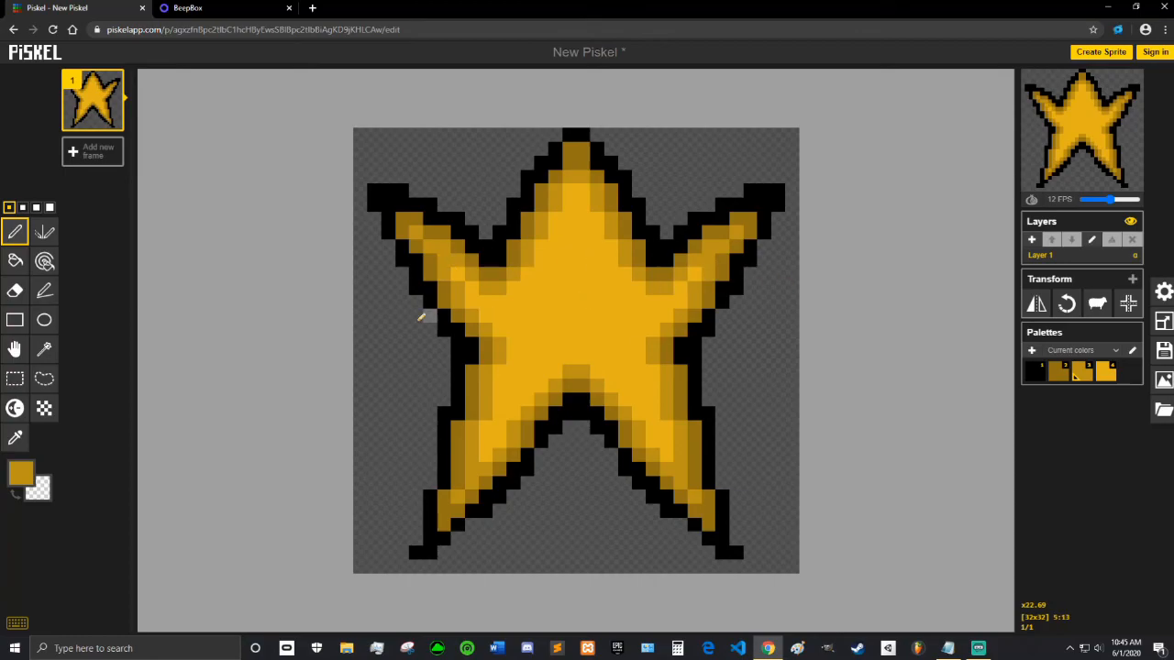
Paint a third shading band in light gold #e3b11b just inside the star's medium gold band.
click(22, 472)
drag(134, 522, 134, 514)
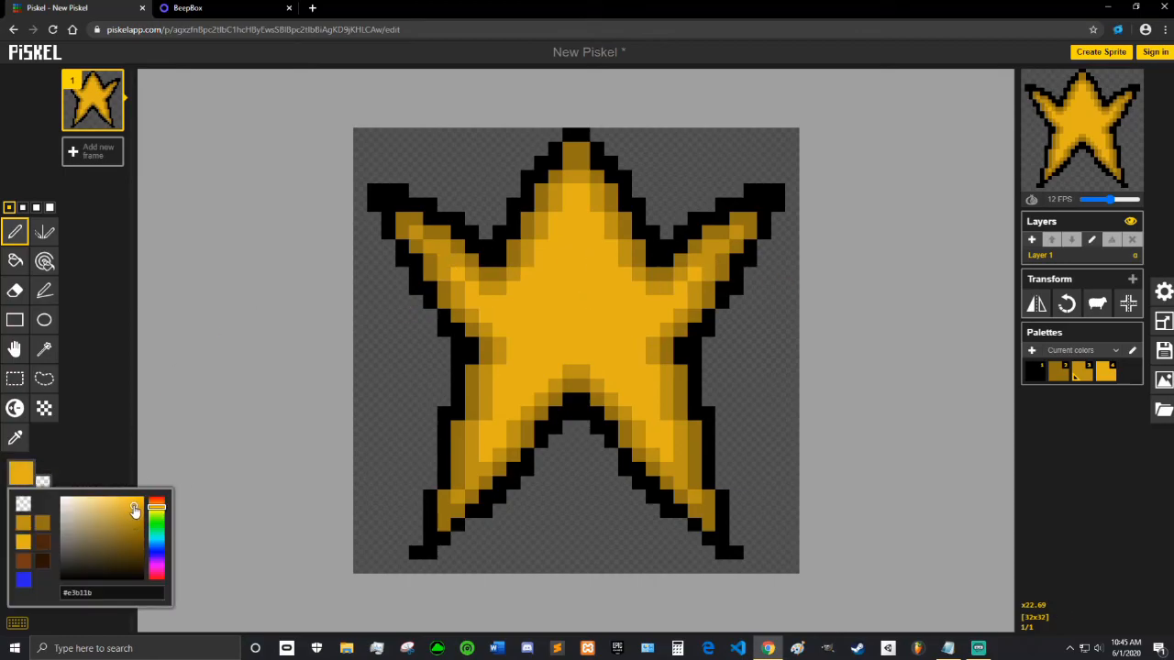
click(468, 275)
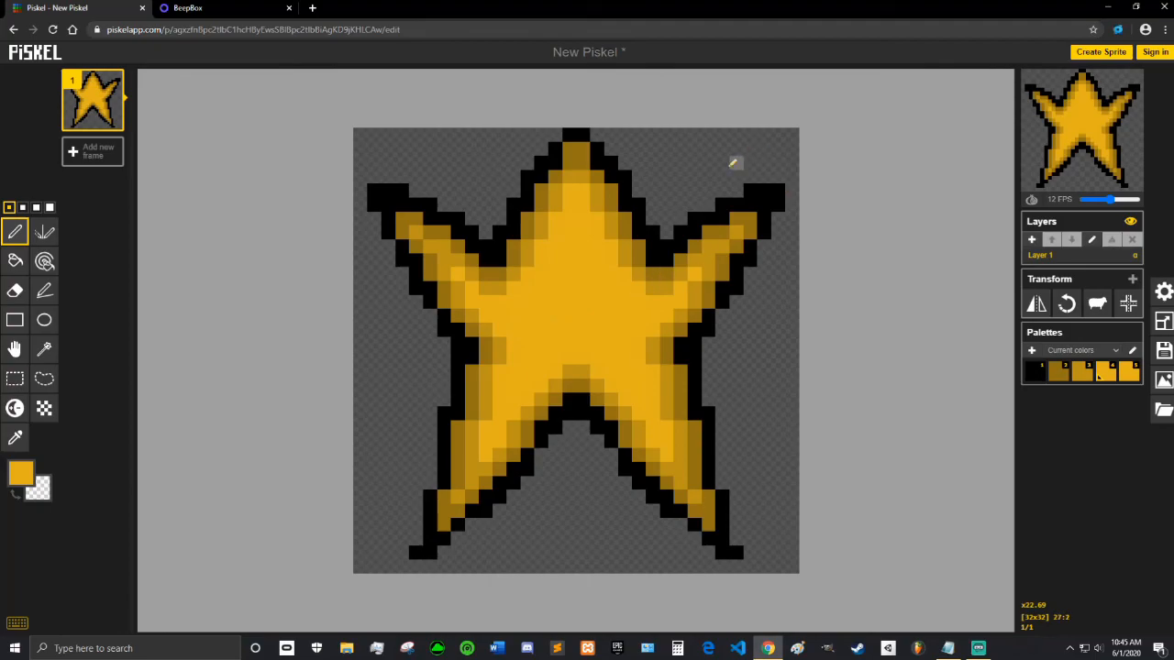
Export the star frame as a single PNG file at 128 x 128 resolution and close the export settings.
click(1162, 378)
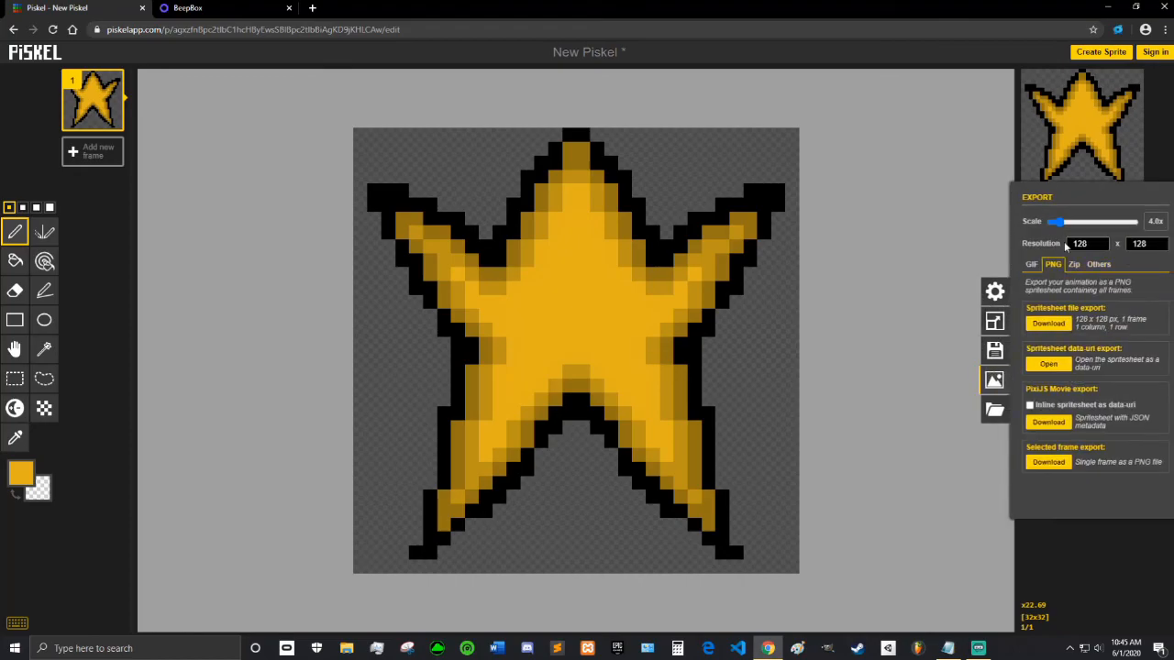
click(1052, 462)
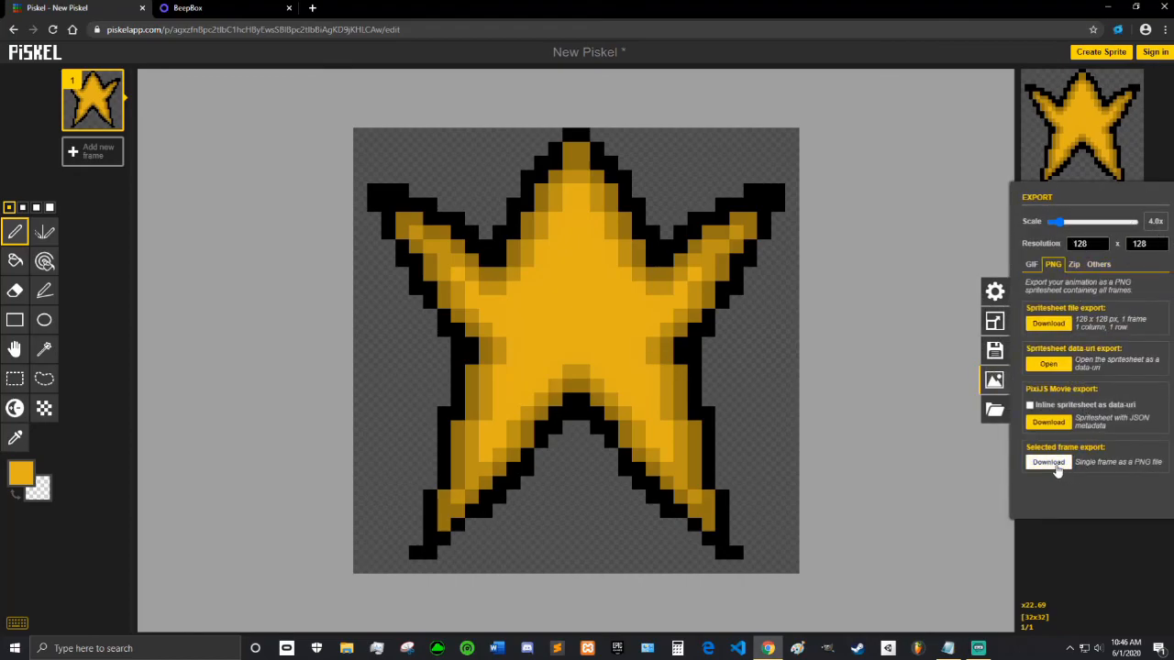
click(1166, 621)
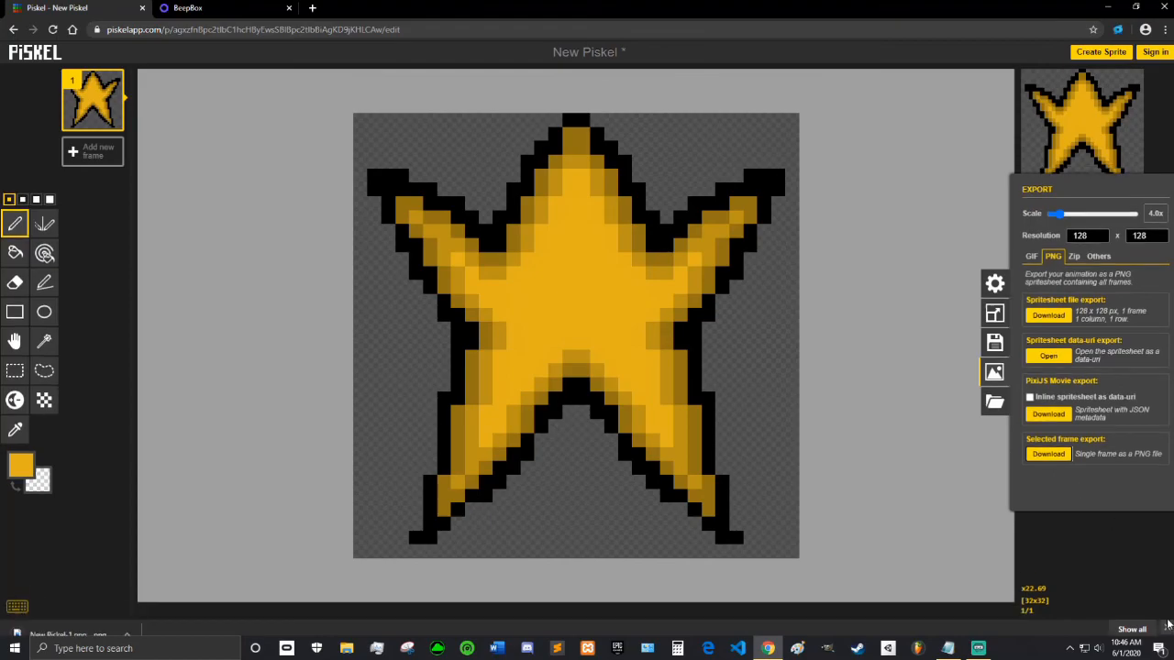
click(993, 379)
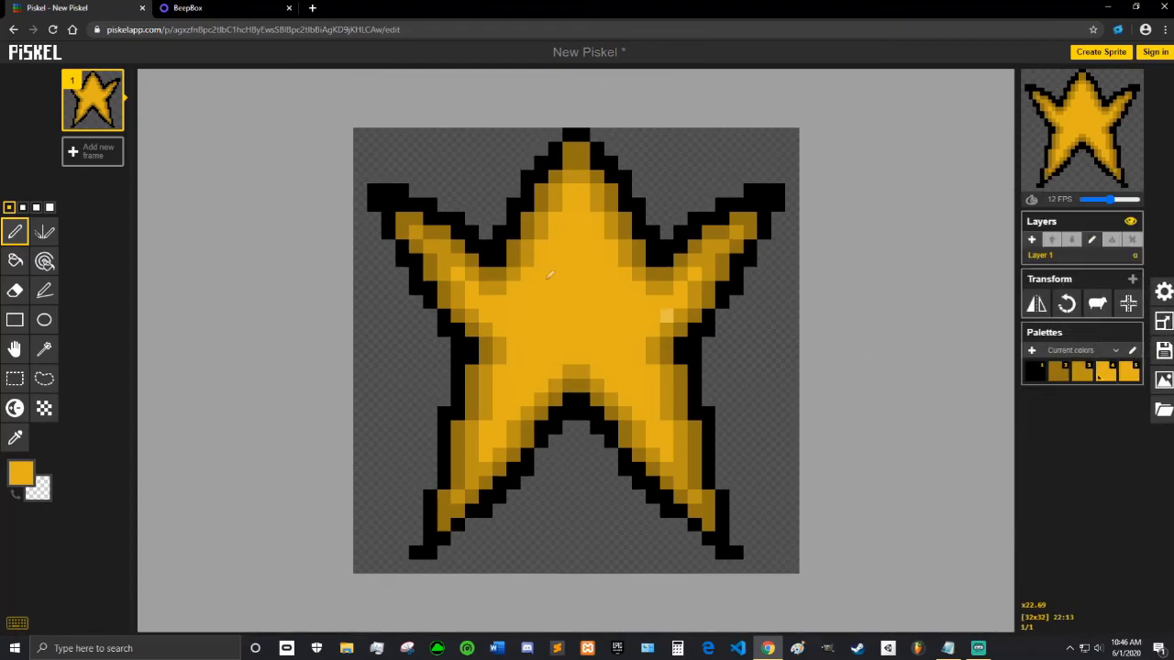
Replace the star's frame with a blank one and draw a black #000000 circle outline spanning the whole canvas.
click(81, 153)
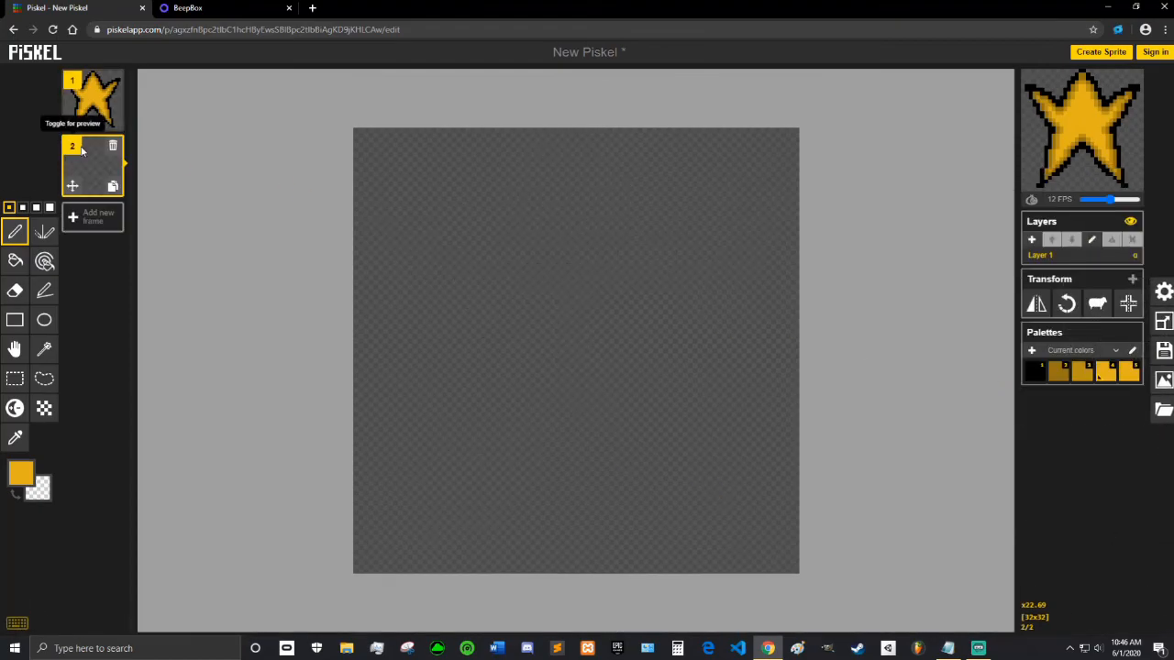
click(113, 82)
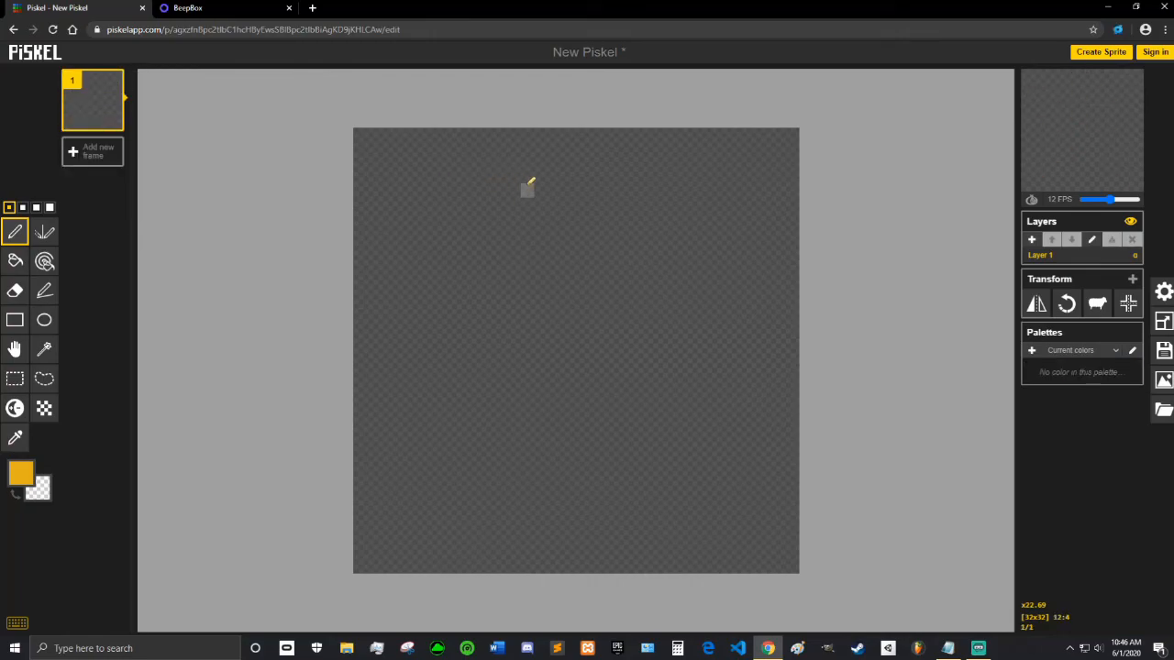
click(44, 319)
click(21, 472)
click(94, 555)
drag(94, 556, 59, 579)
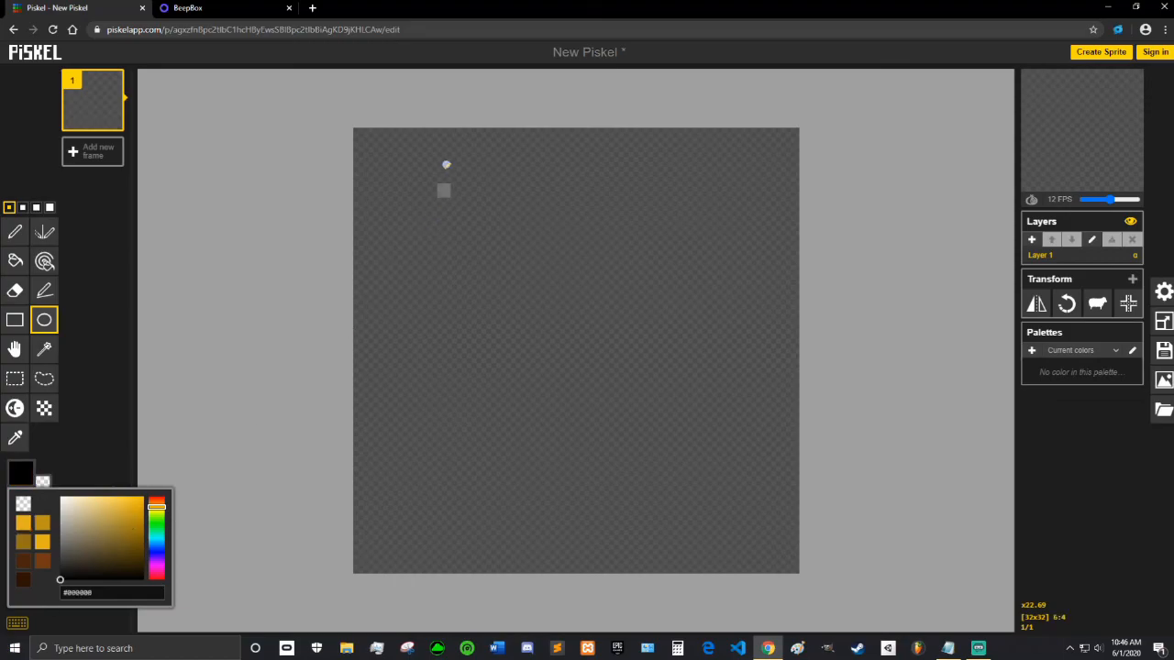
drag(358, 132, 792, 567)
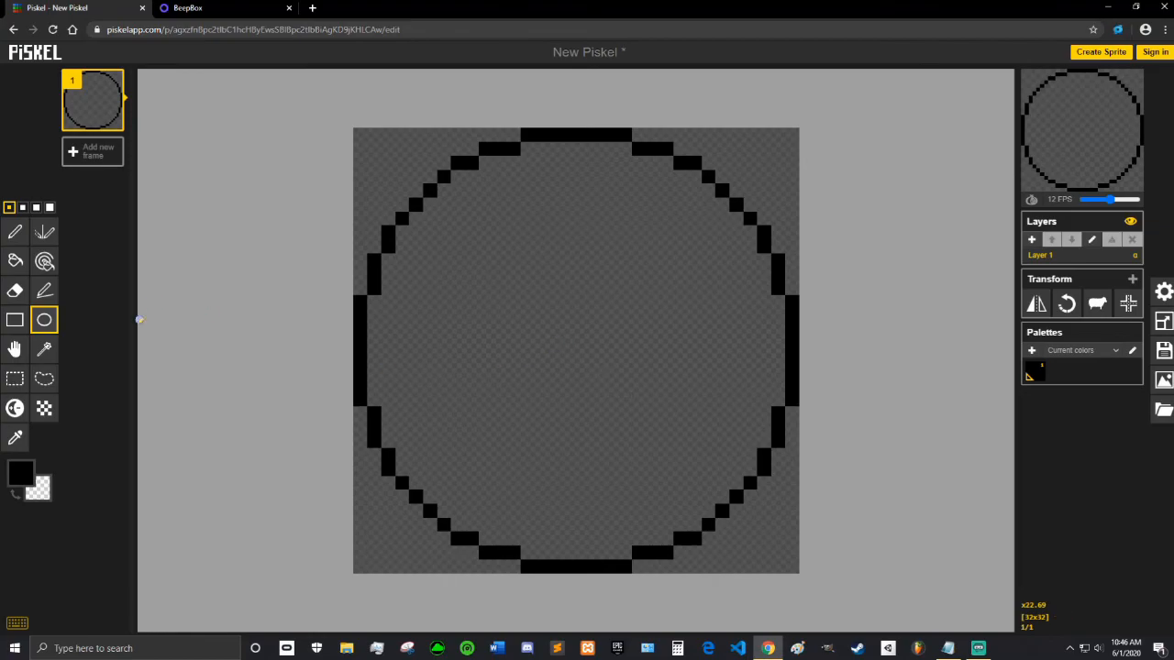
Fill the inside of the large circle with brown #49320c.
click(26, 479)
click(44, 561)
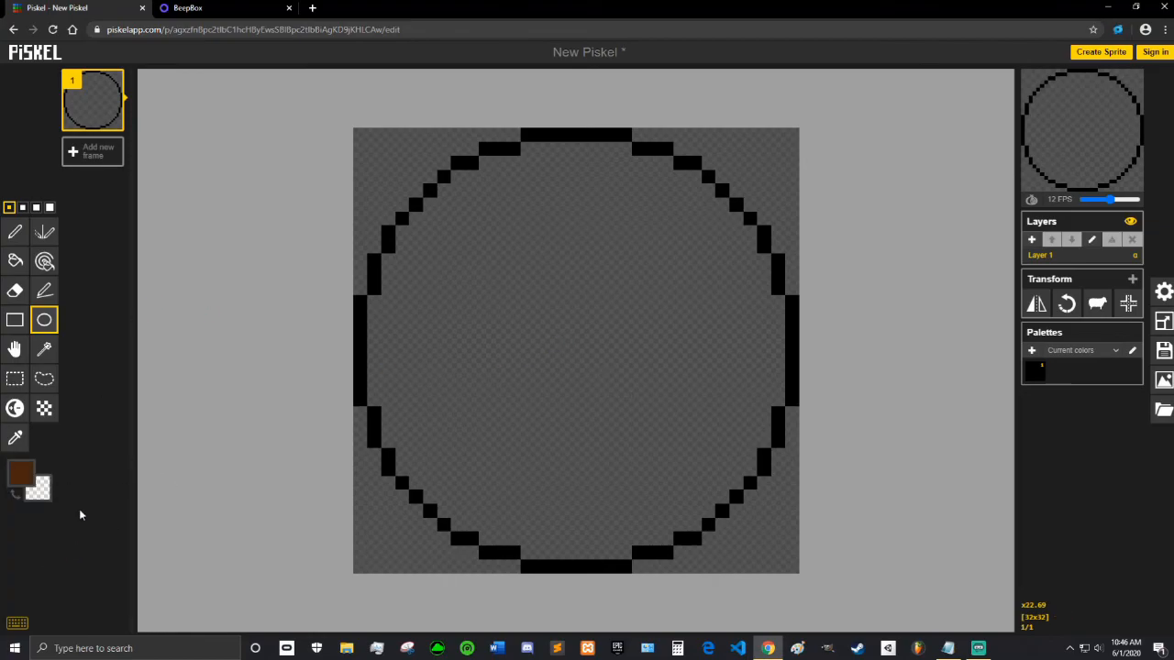
click(22, 473)
click(158, 507)
drag(158, 501, 168, 506)
click(15, 261)
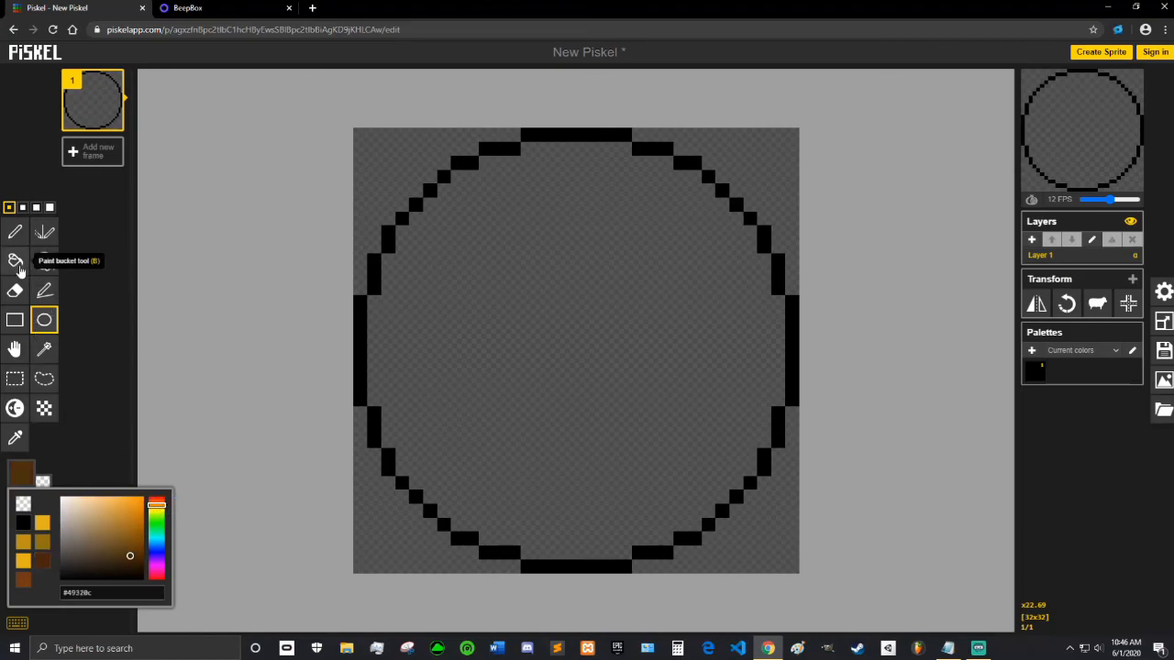
click(516, 324)
Draw three crater outlines in dark brown #2f1f05 inside the circle: a large one at left and two smaller ones at right.
click(44, 319)
click(21, 472)
drag(131, 561, 134, 563)
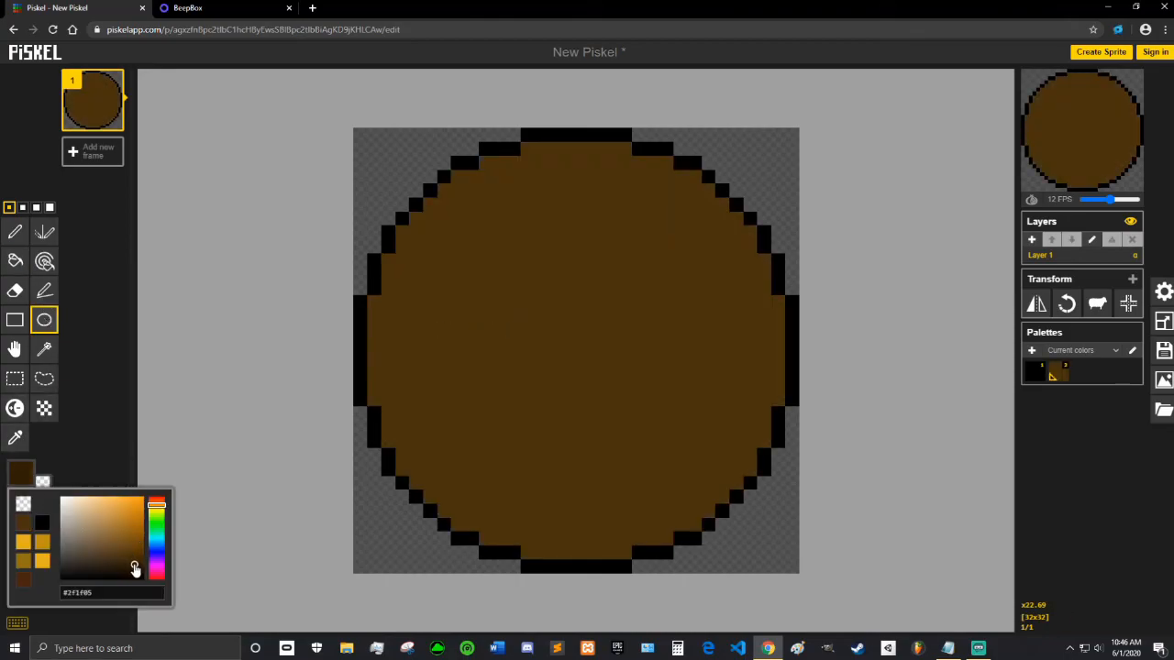
drag(414, 269, 598, 455)
drag(597, 190, 723, 277)
mouse_move(650, 357)
mouse_down()
mouse_move(716, 441)
mouse_move(753, 459)
mouse_up()
Try filling the three craters with dark brown #2f1f05, and undo the fills.
click(14, 261)
click(531, 316)
click(680, 215)
click(681, 399)
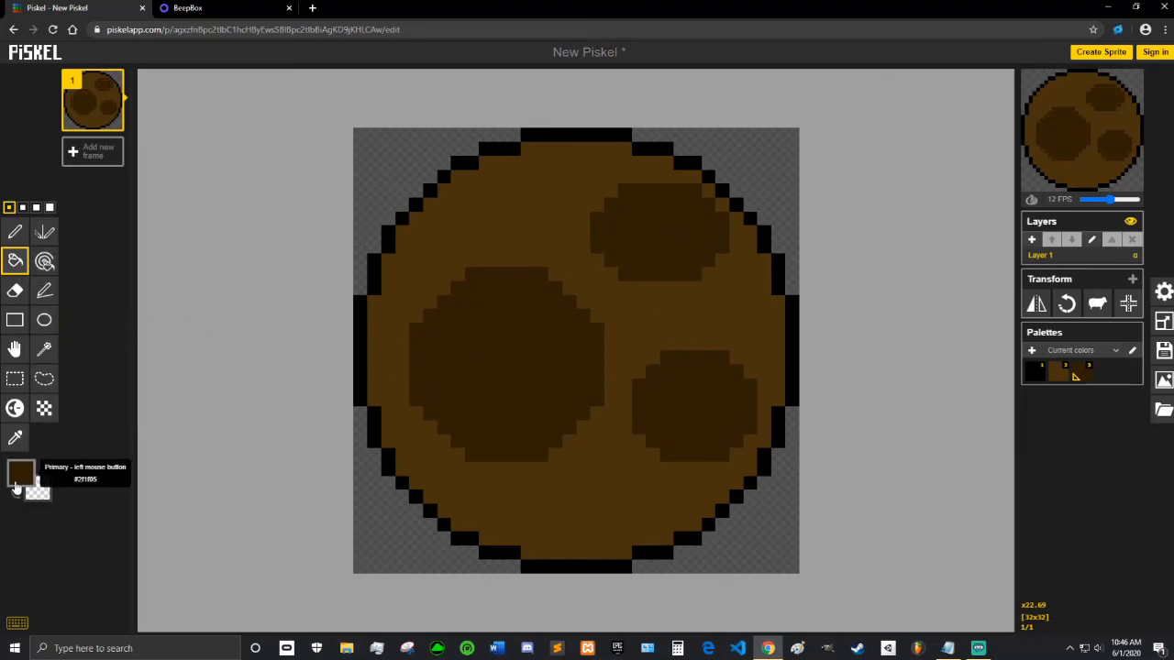
key(ctrl+z)
key(ctrl+z)
key(ctrl+z)
Fill the insides of the three craters with brown #4d3207.
click(20, 475)
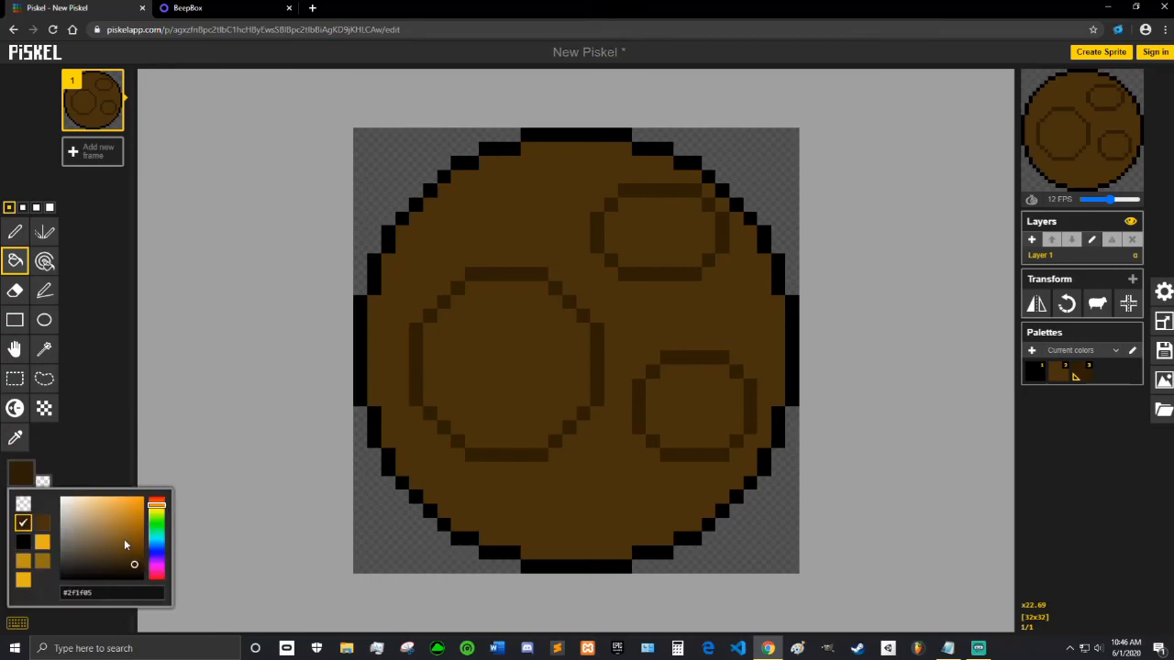
drag(137, 561, 138, 554)
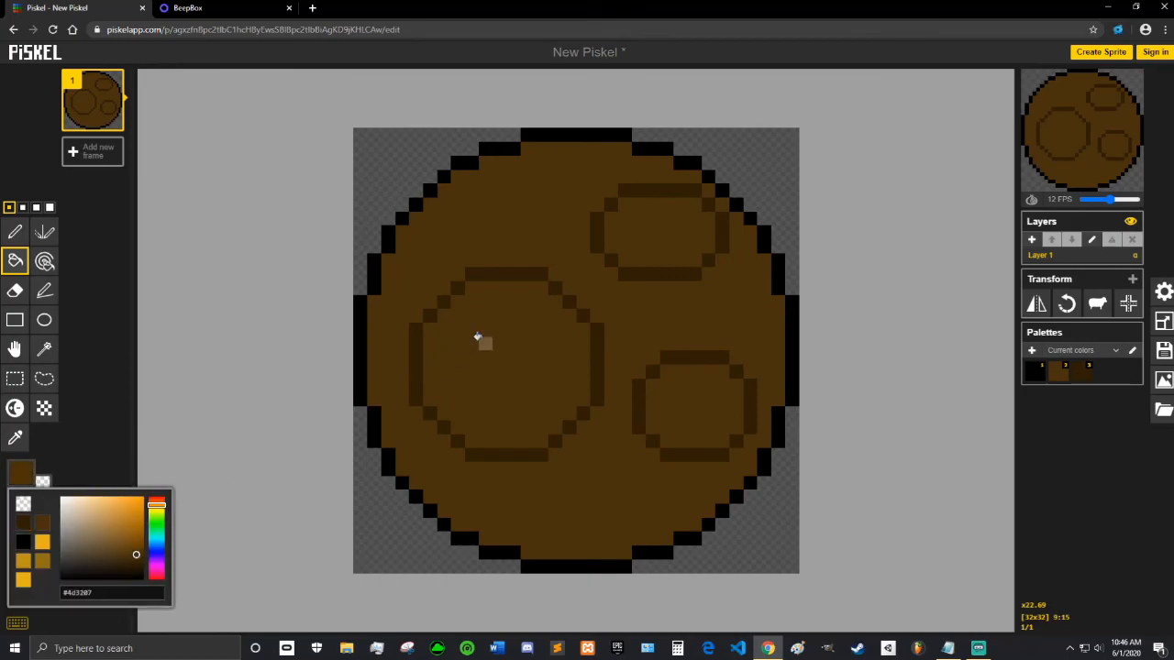
click(497, 334)
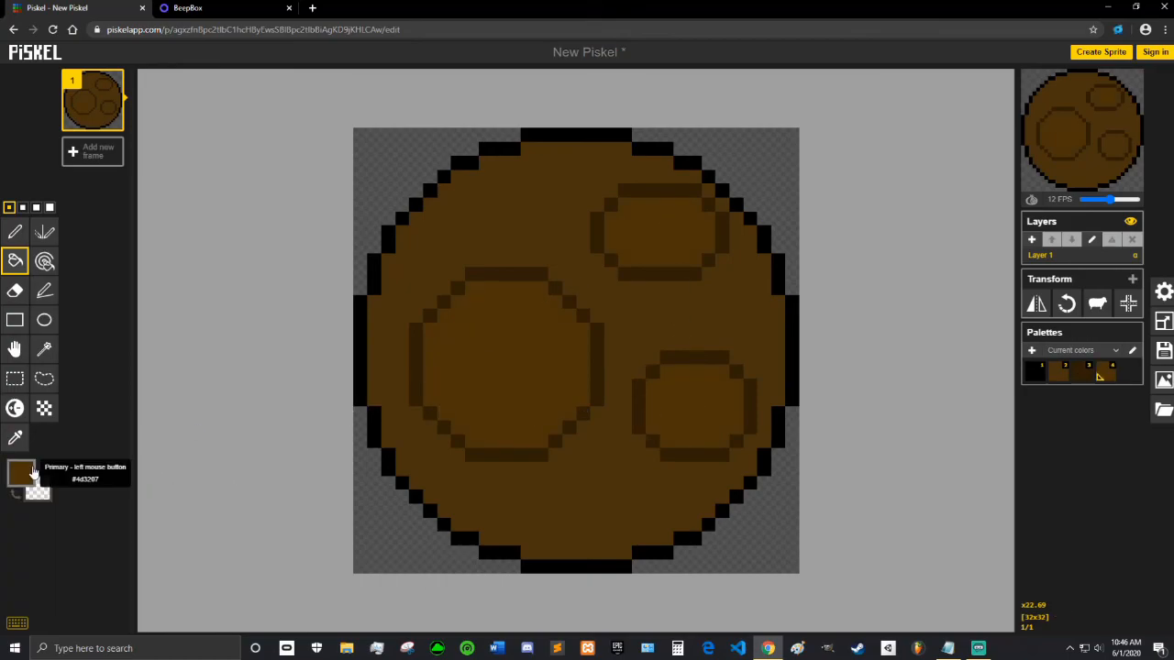
Fill the insides of the three craters with muted dark brown #3c2b10.
click(20, 473)
drag(137, 554, 118, 557)
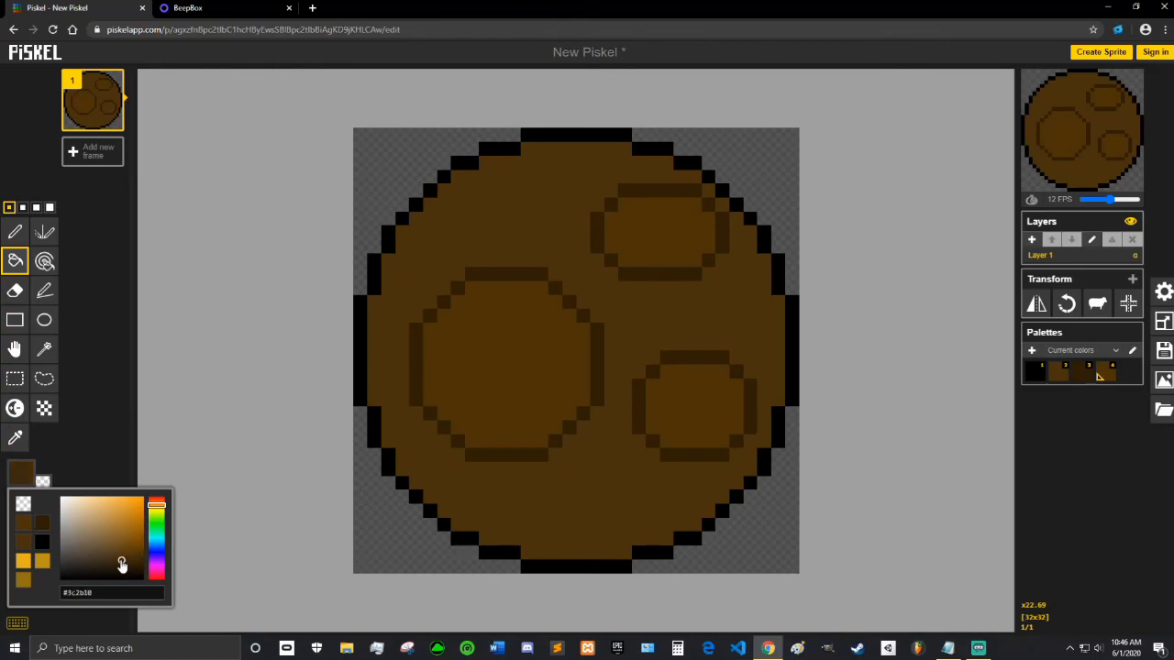
click(472, 351)
click(665, 242)
click(690, 399)
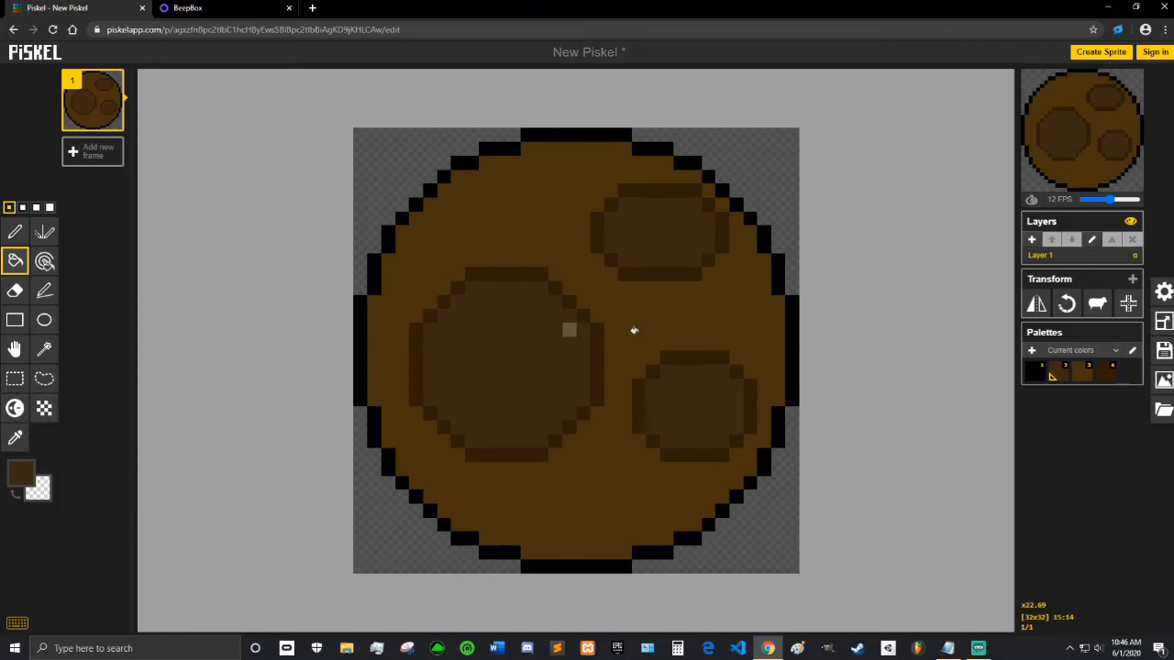
Export the brown cratered circle's frame as a single PNG file at 128 x 128, and close the export settings and downloads bar.
click(1162, 380)
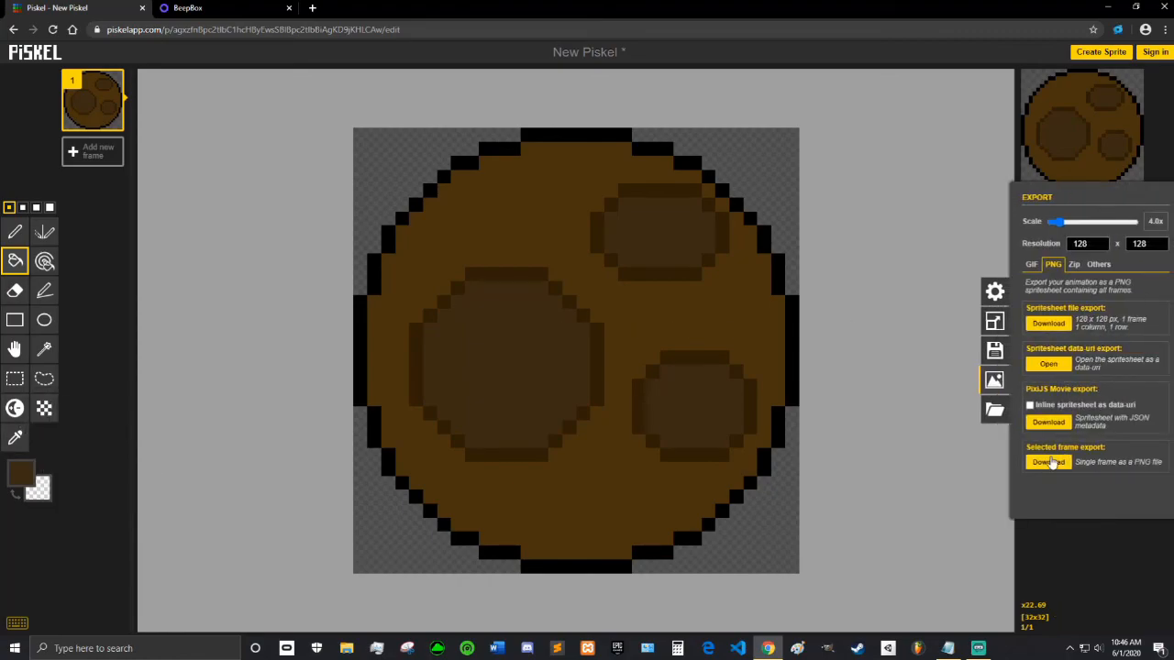
click(1047, 461)
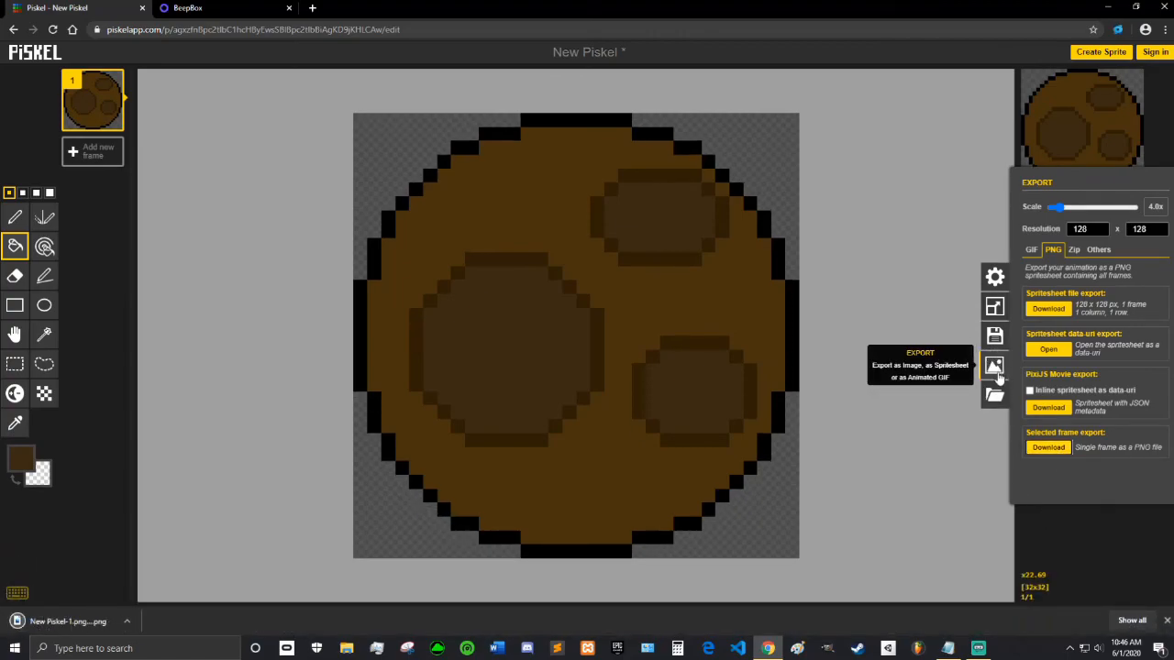
click(994, 365)
click(1166, 621)
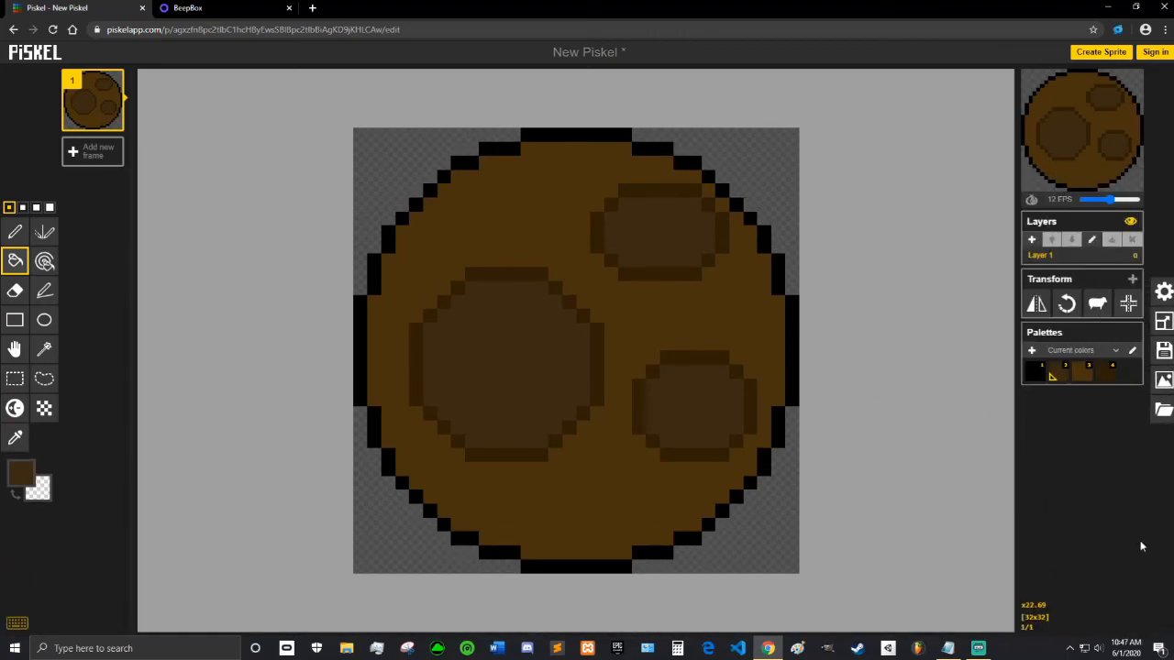
Replace the brown cratered circle's frame with a new empty frame and resize the canvas to 640 x 480 px.
click(92, 152)
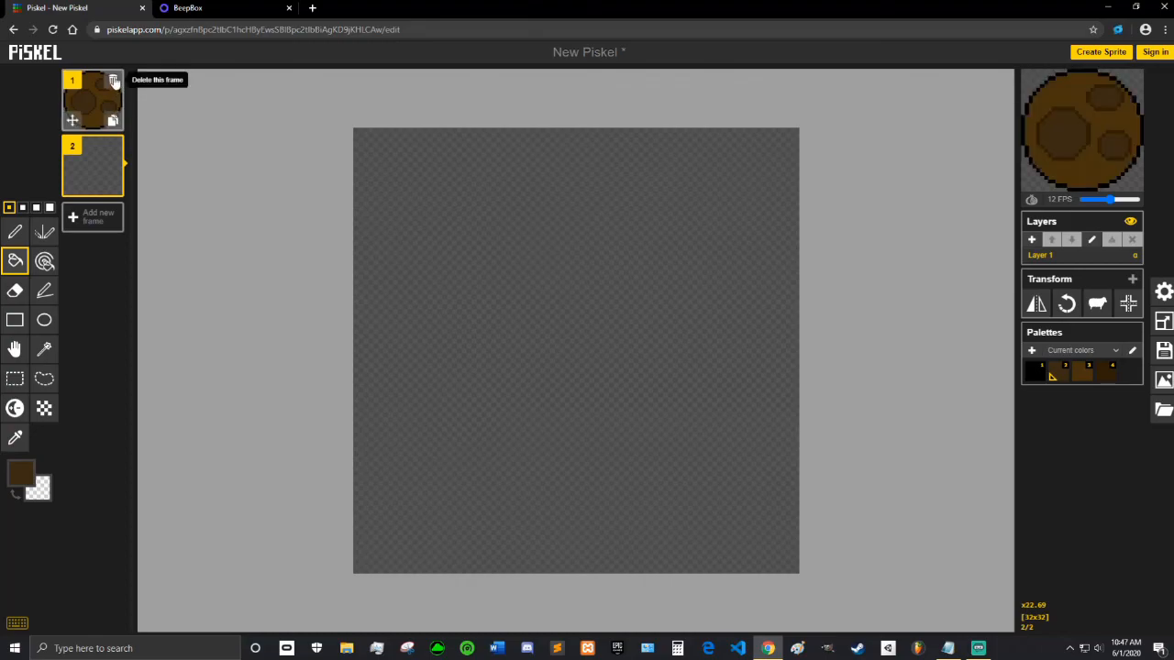
click(114, 81)
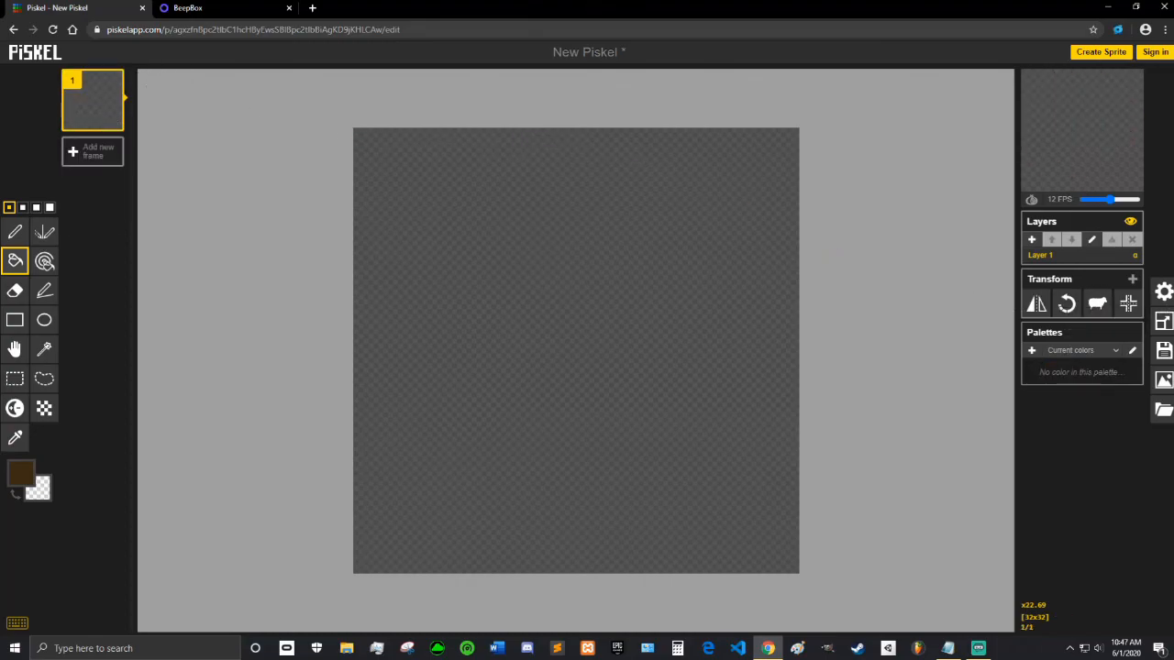
click(1161, 323)
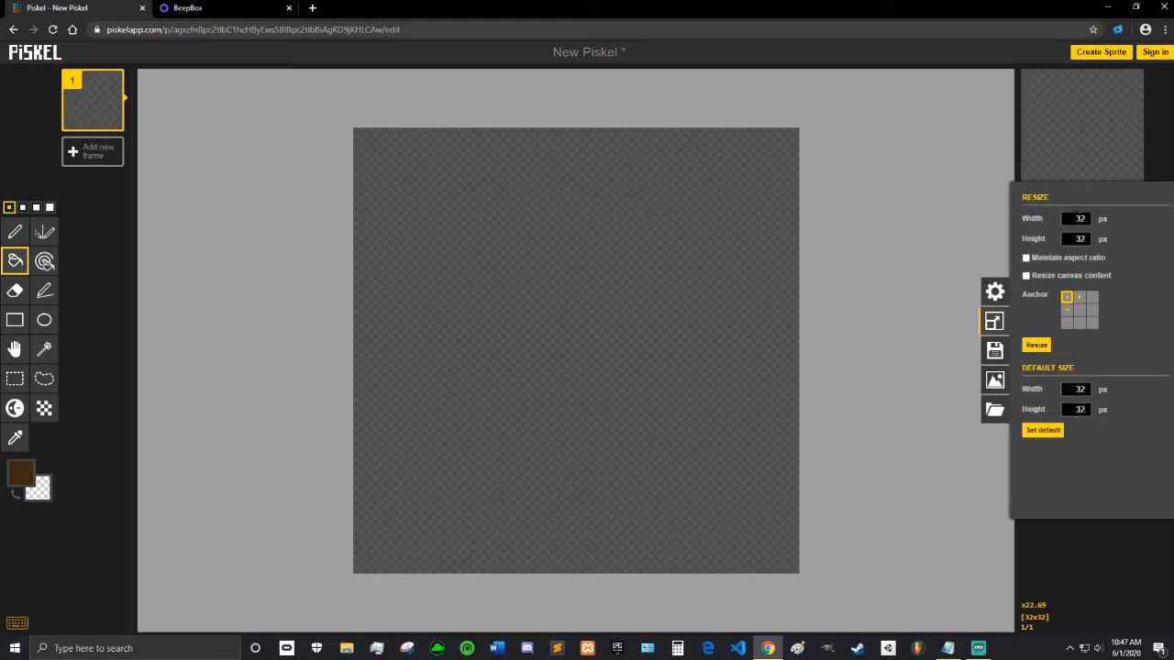
click(953, 171)
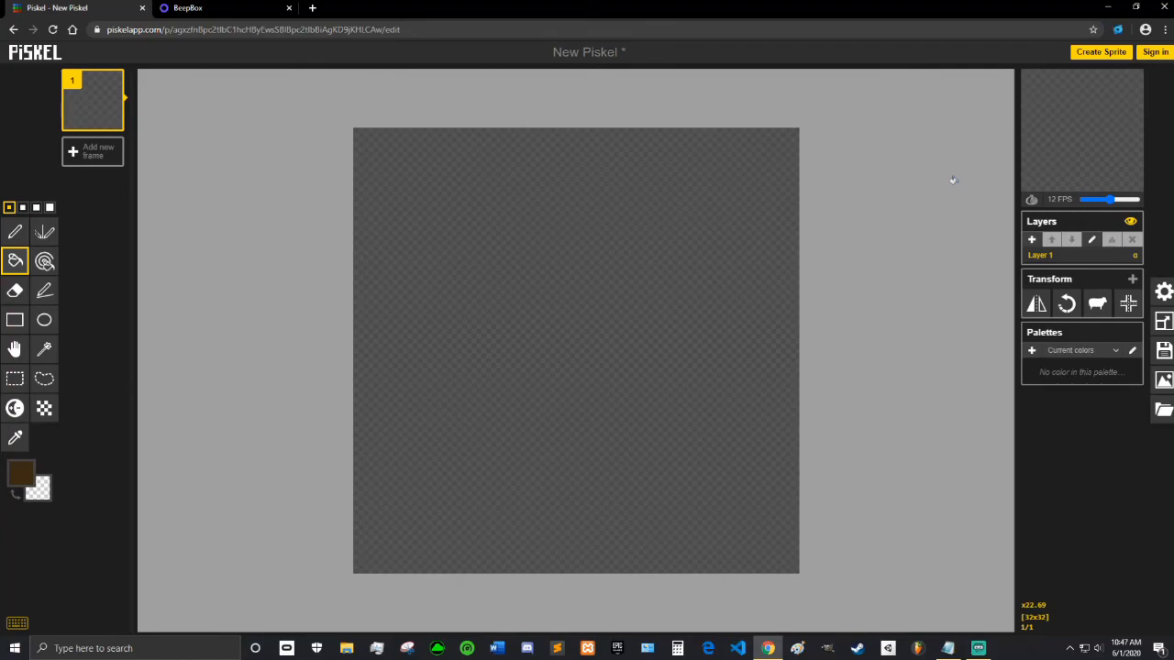
click(1163, 322)
text(640)
key(Tab)
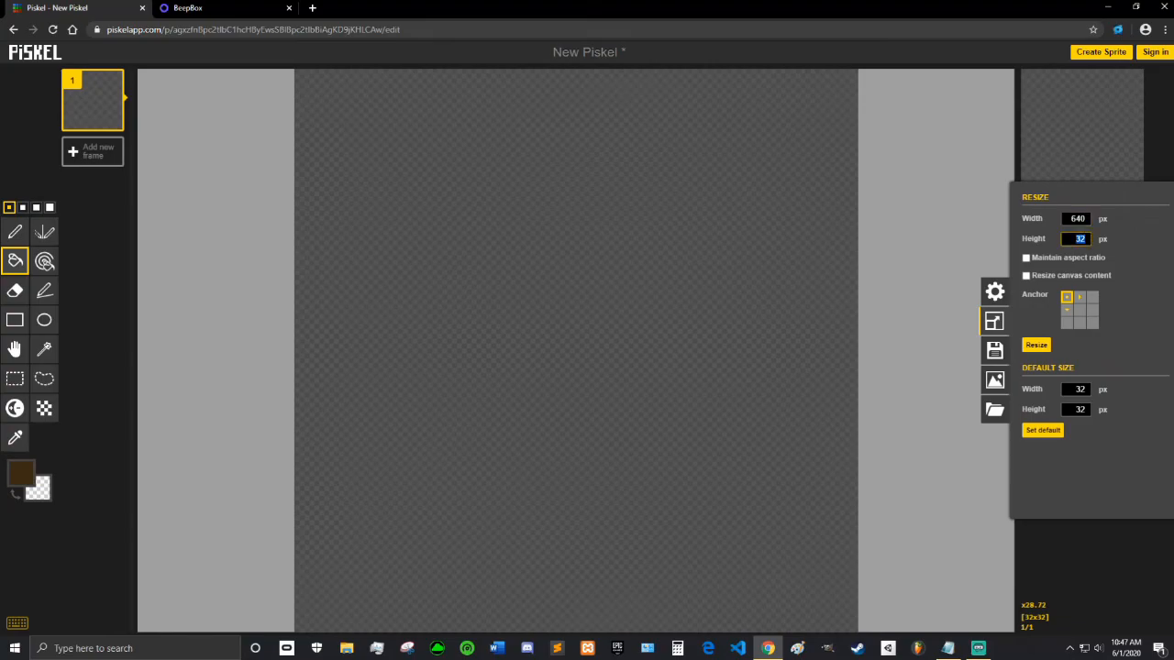
key(Return)
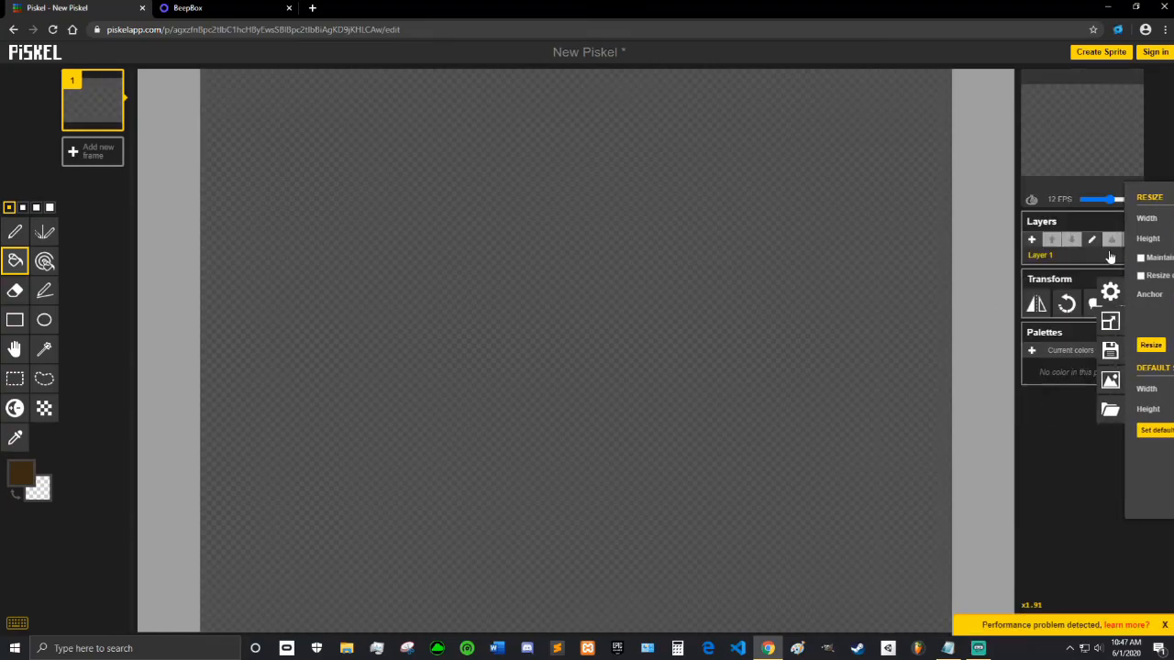
scroll(657, 252, down, 2)
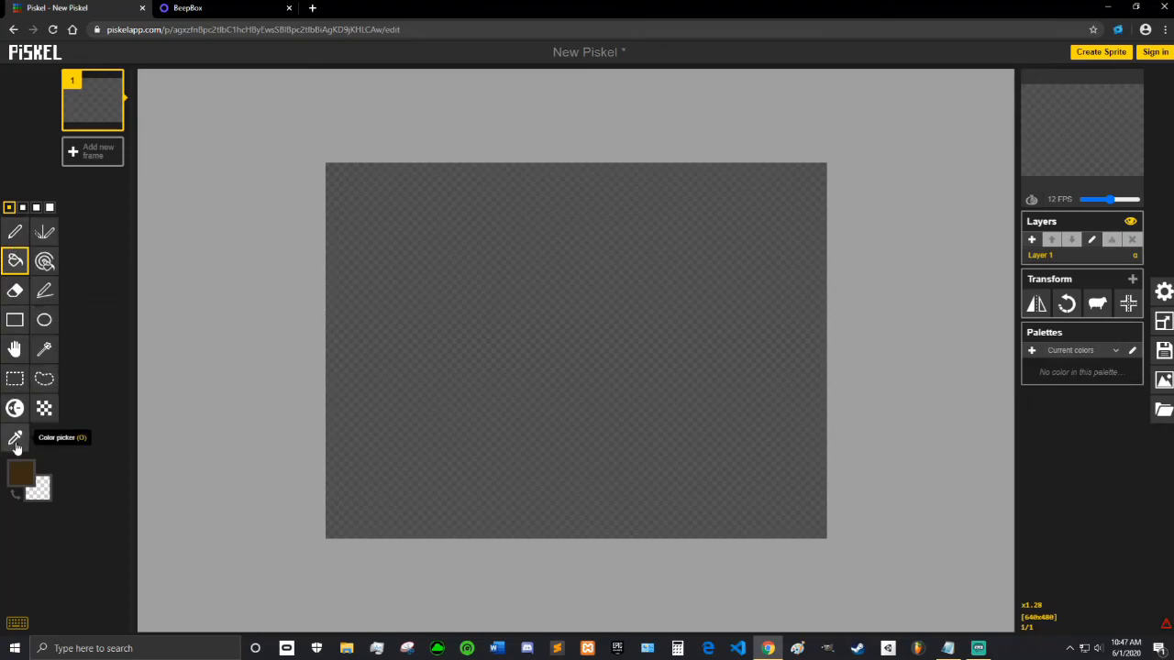
Fill the whole empty canvas with dark grey #111111.
click(20, 471)
drag(88, 556, 19, 575)
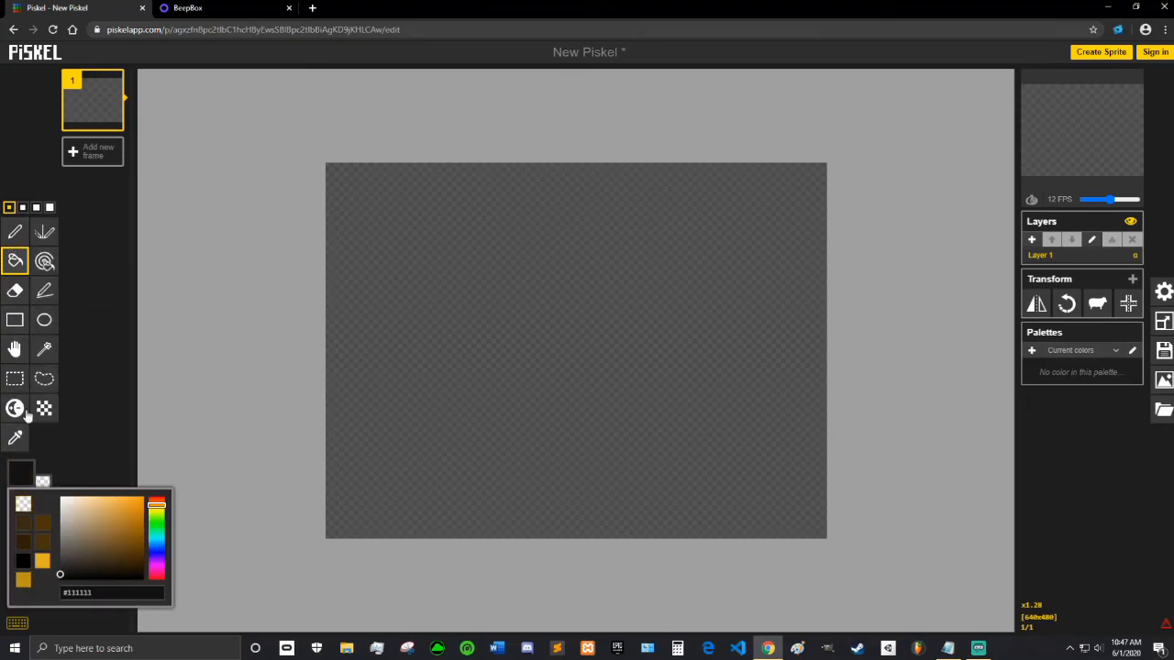
click(477, 306)
Fill the whole canvas with near-black #040404.
click(20, 471)
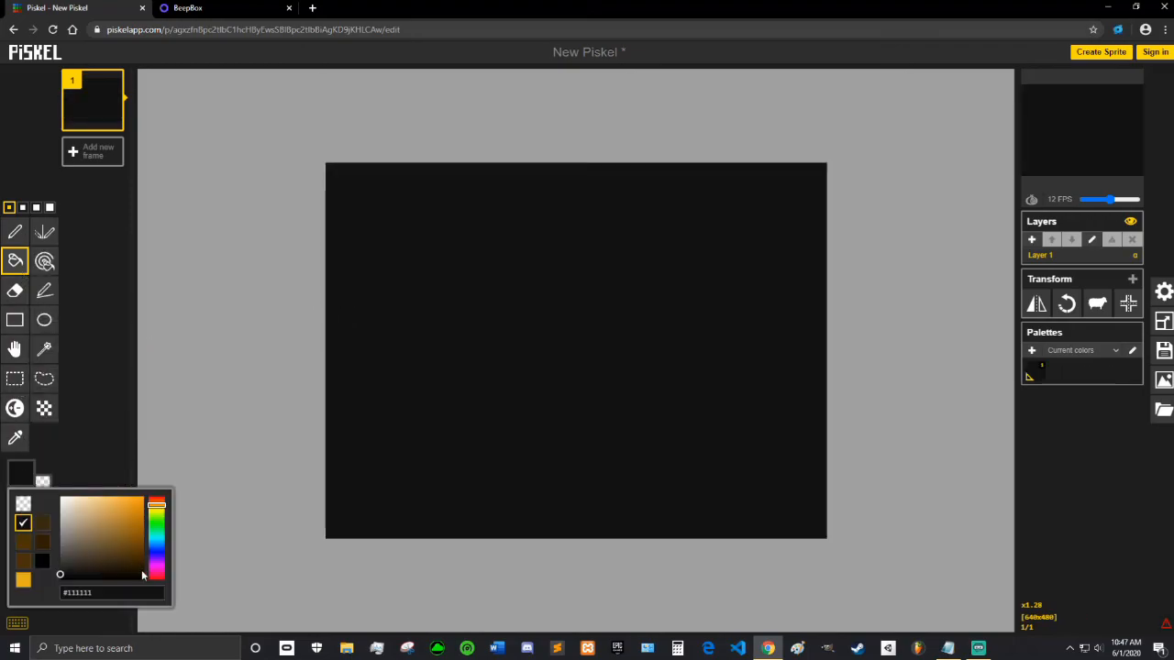
click(59, 578)
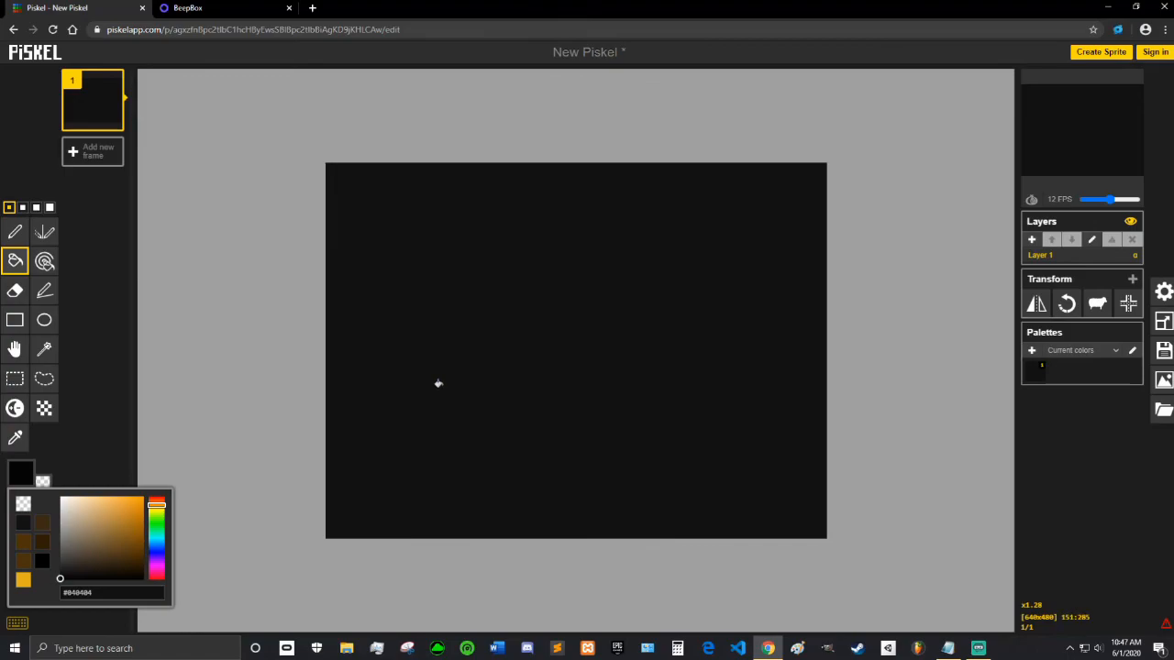
click(437, 386)
Draw a straight 4-pixel-wide horizontal line in bright green #3bd920 across the full width near the canvas's lower edge.
click(20, 472)
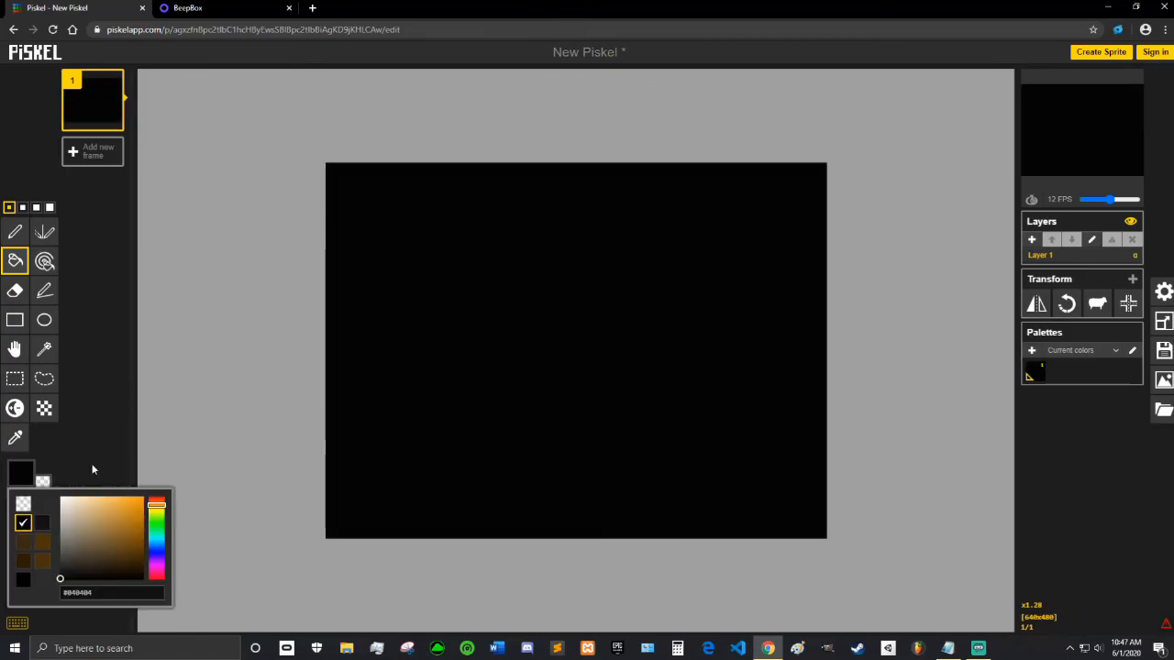
click(152, 521)
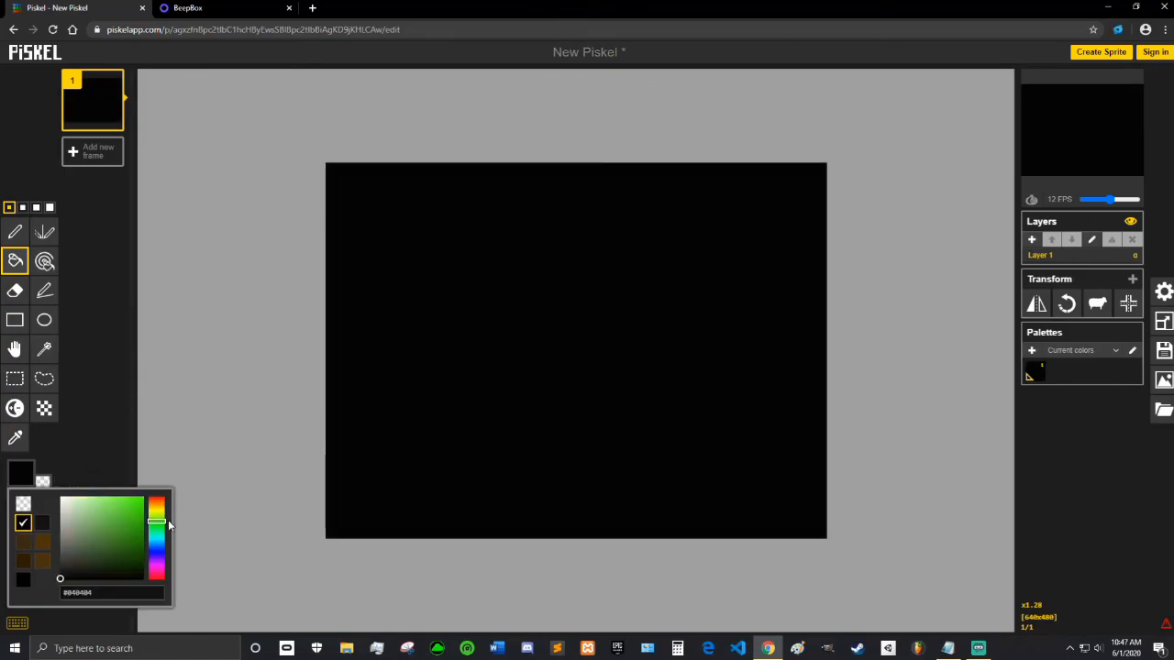
click(140, 498)
click(128, 509)
click(131, 508)
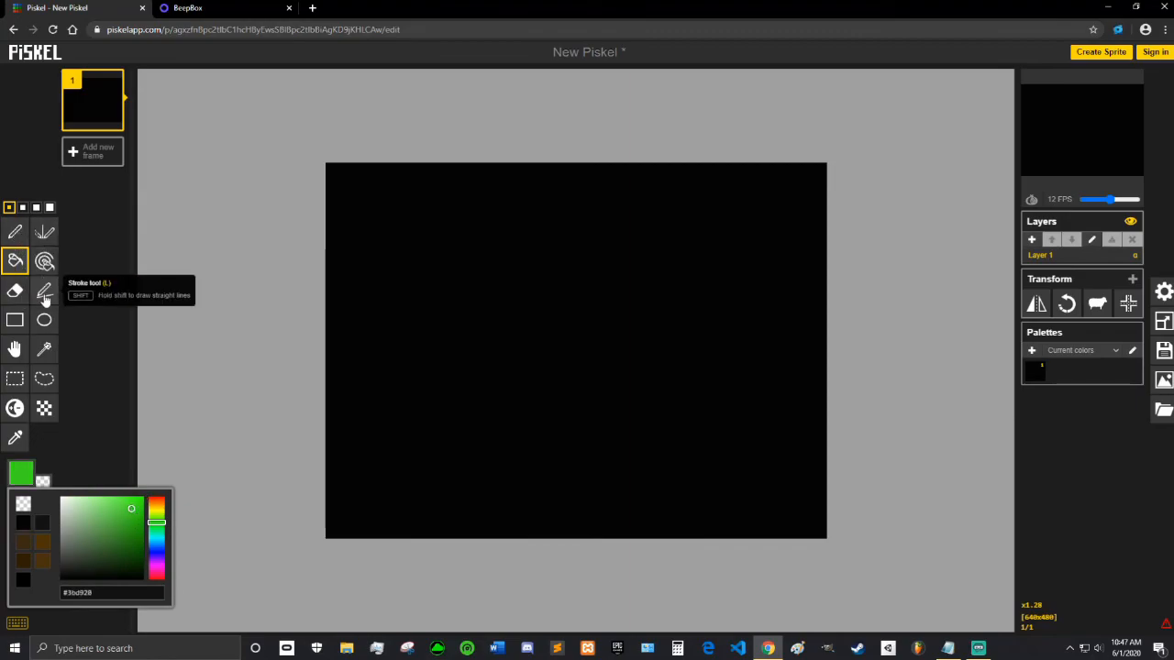
click(45, 295)
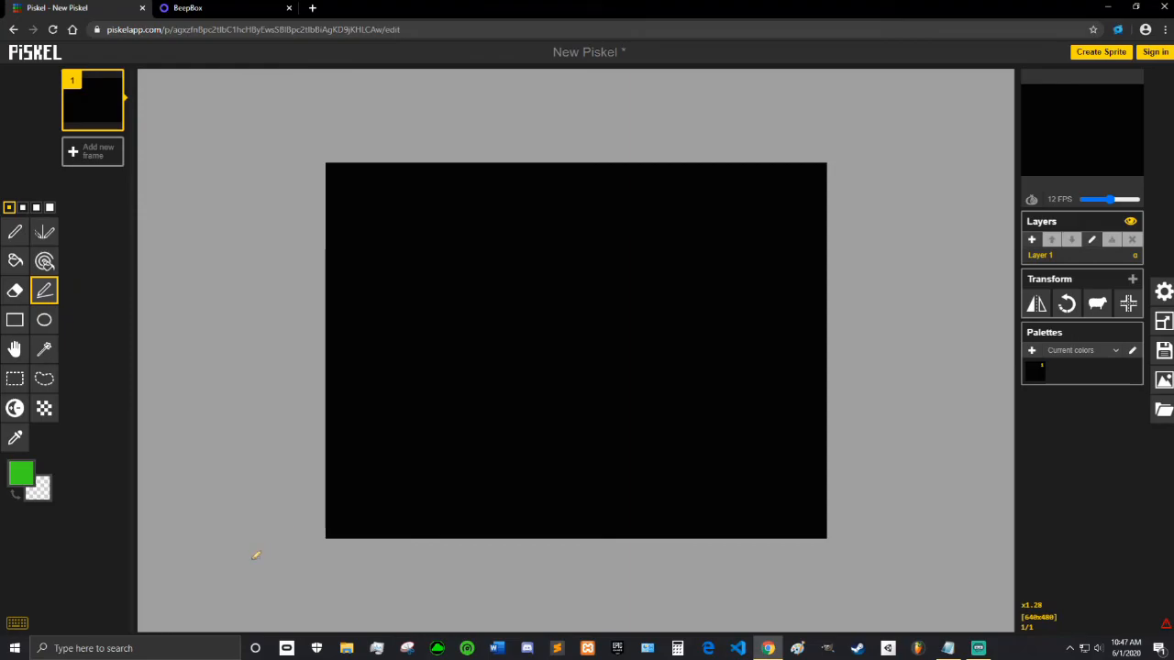
scroll(256, 555, up, 3)
scroll(242, 567, down, 4)
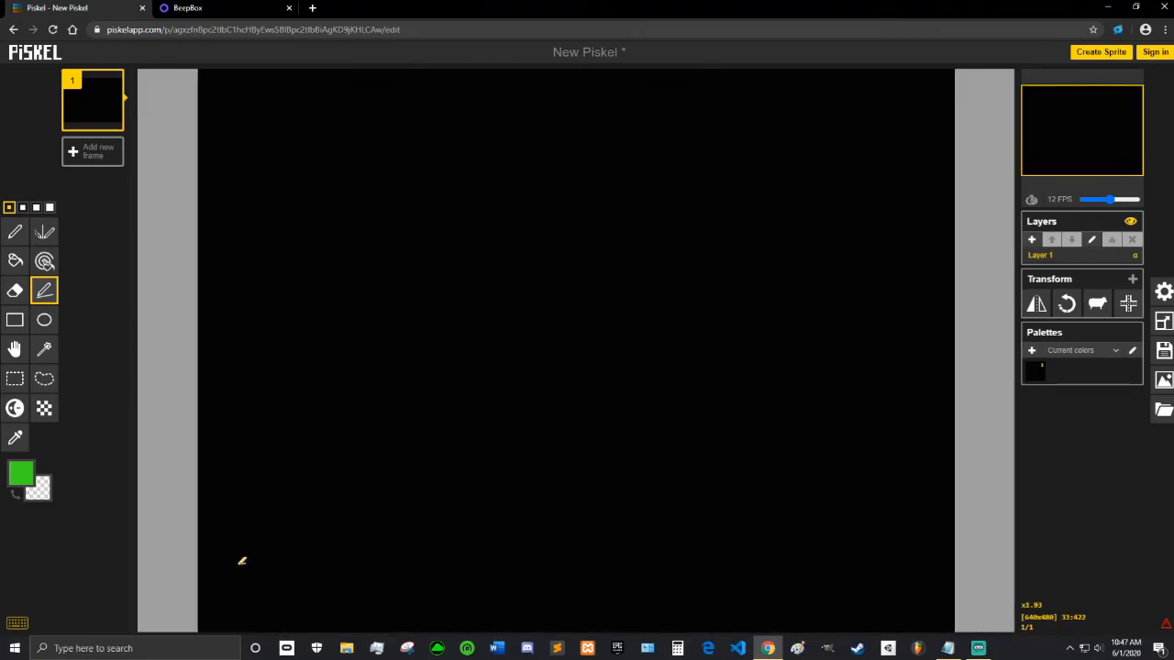
click(49, 207)
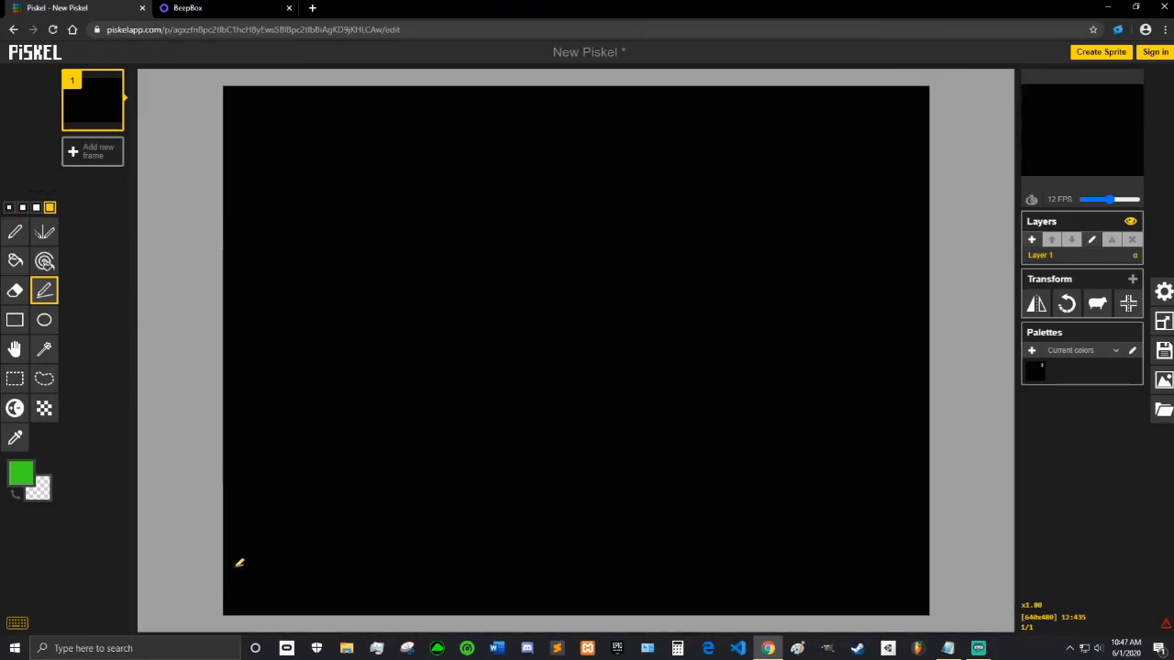
drag(228, 576, 948, 576)
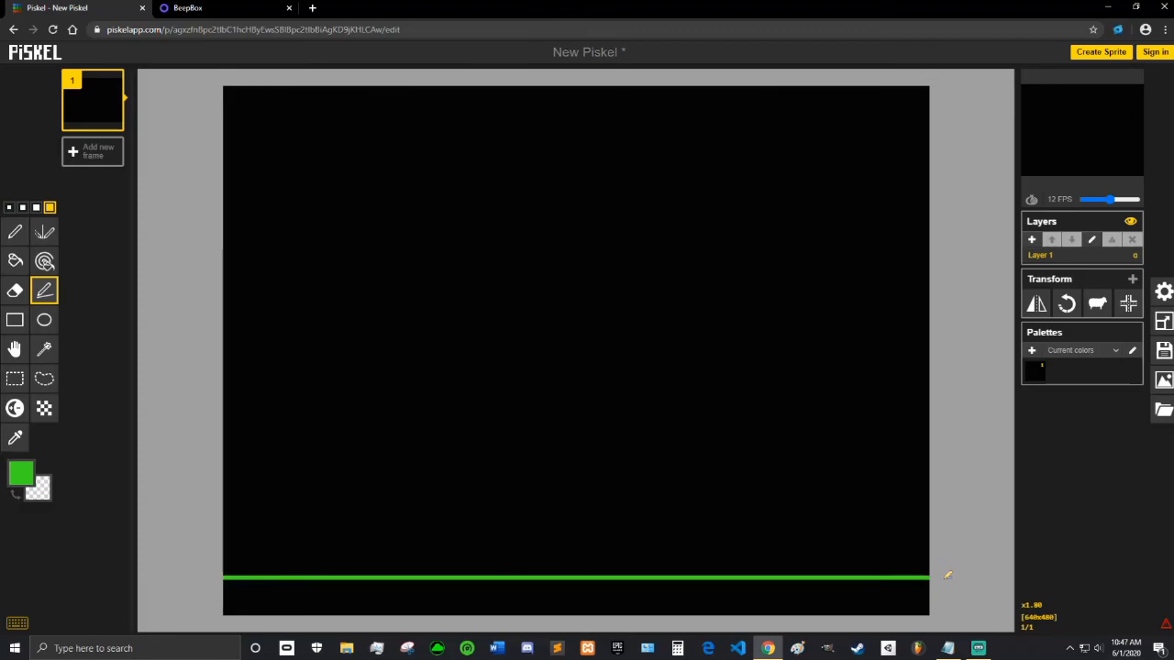
Recolour the horizontal line with a darker green using the bucket fill.
click(21, 472)
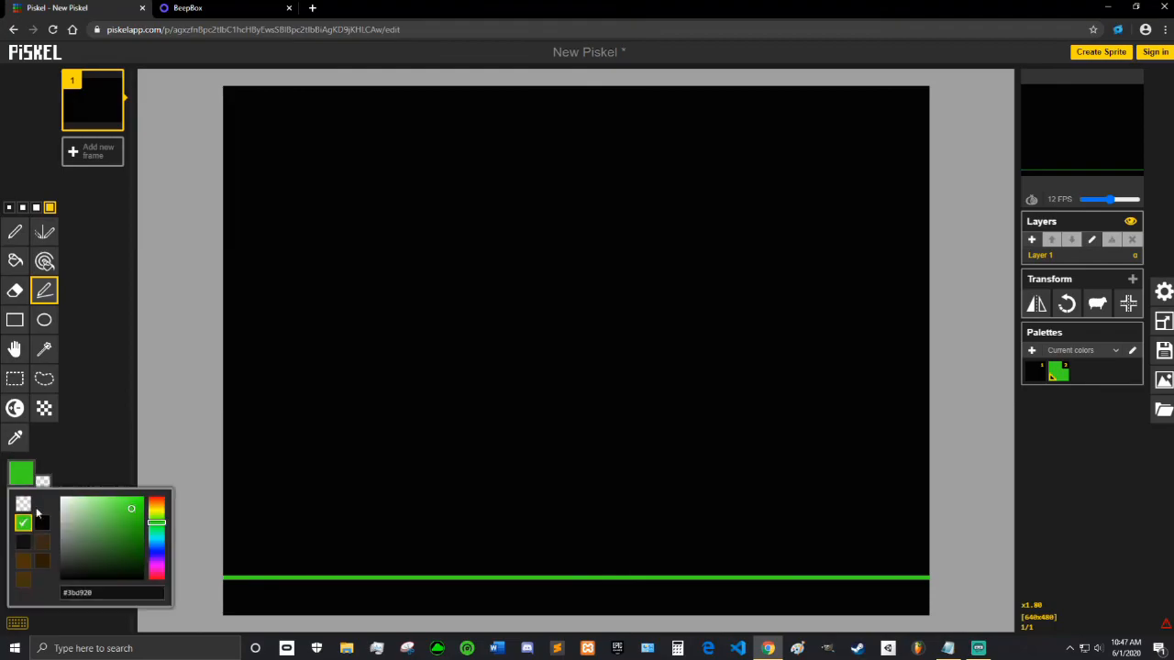
drag(134, 519, 124, 536)
click(14, 289)
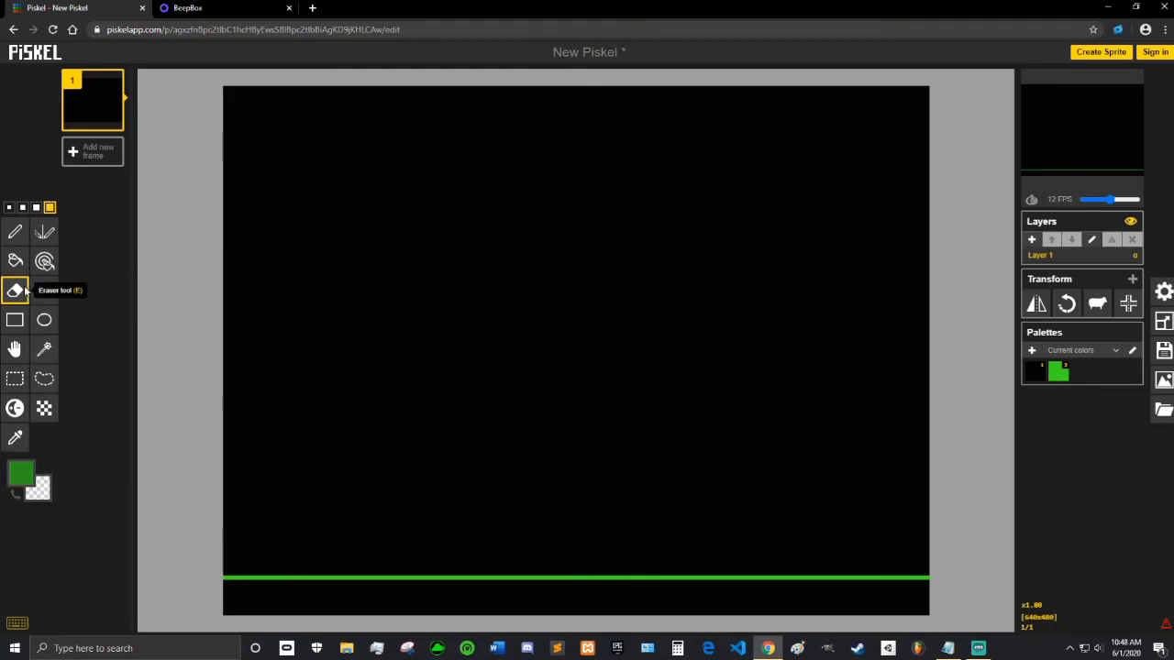
click(15, 260)
click(242, 577)
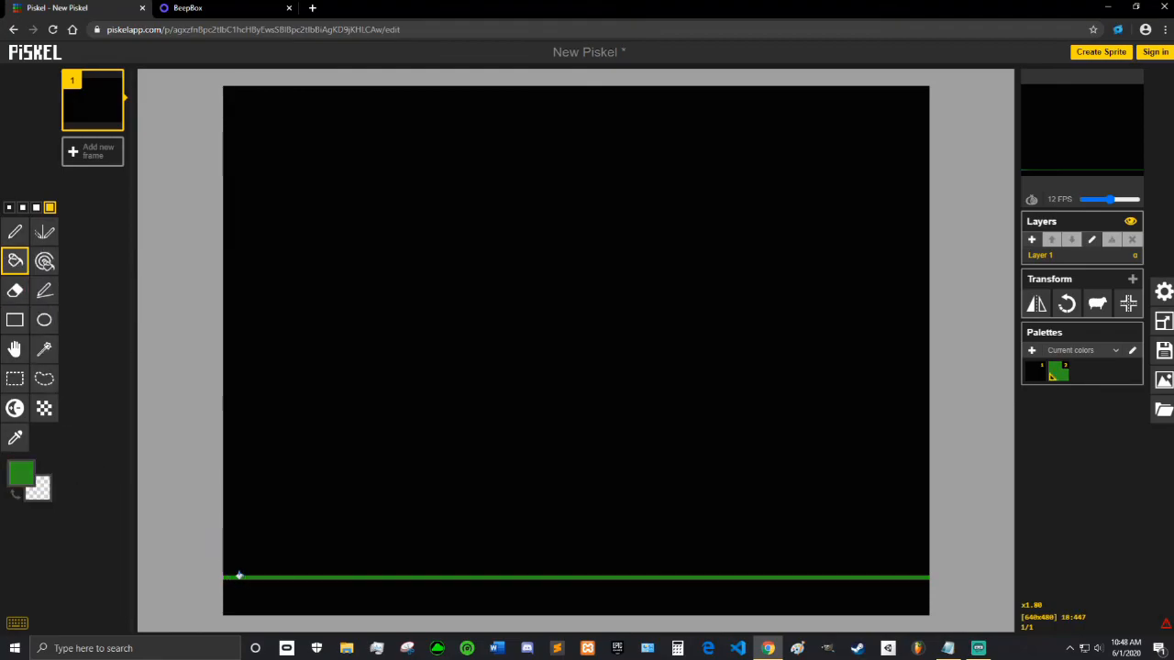
Try filling the strip below the line with bright green #3bd920, and undo the fill.
click(21, 472)
click(42, 525)
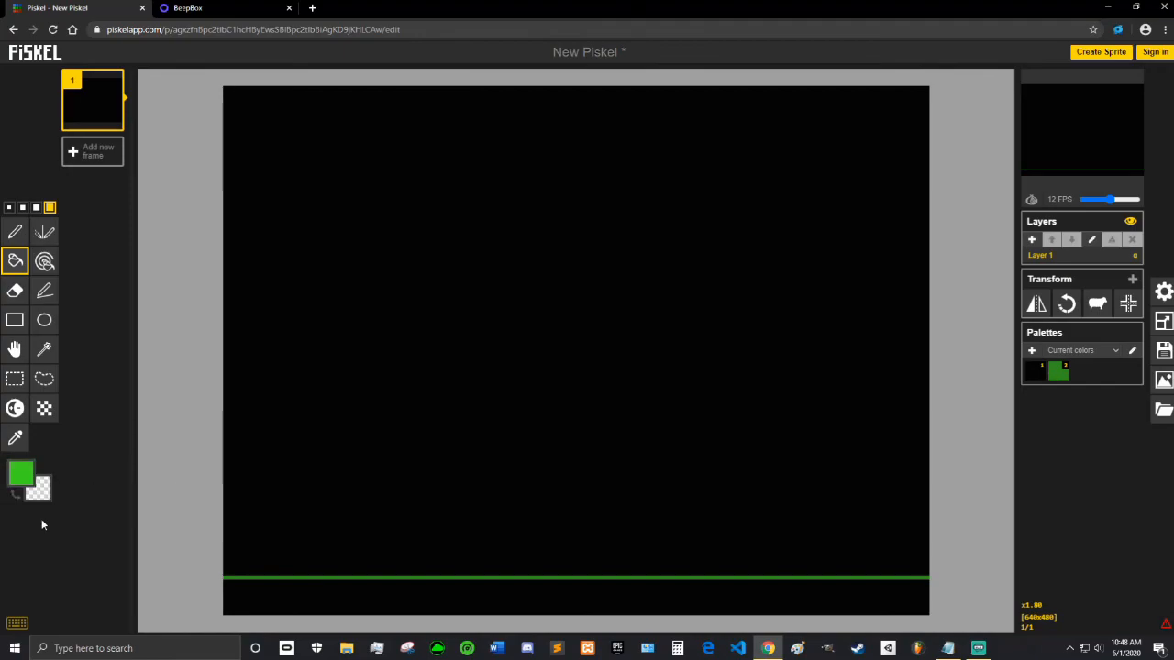
click(260, 596)
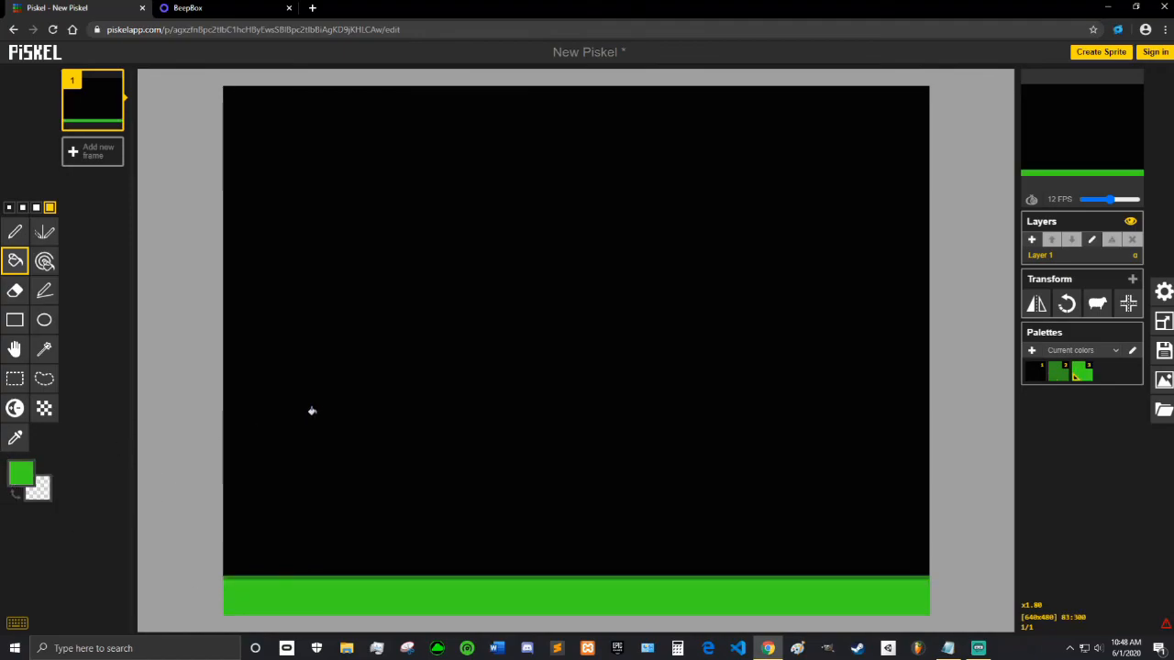
scroll(281, 350, down, 2)
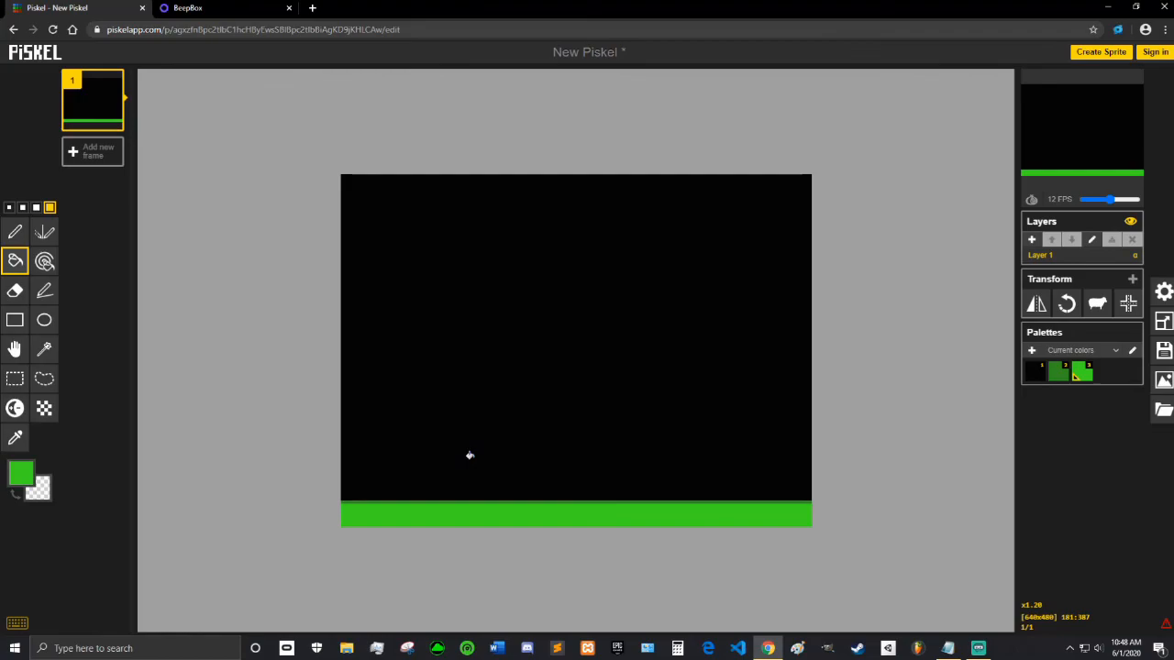
key(ctrl+z)
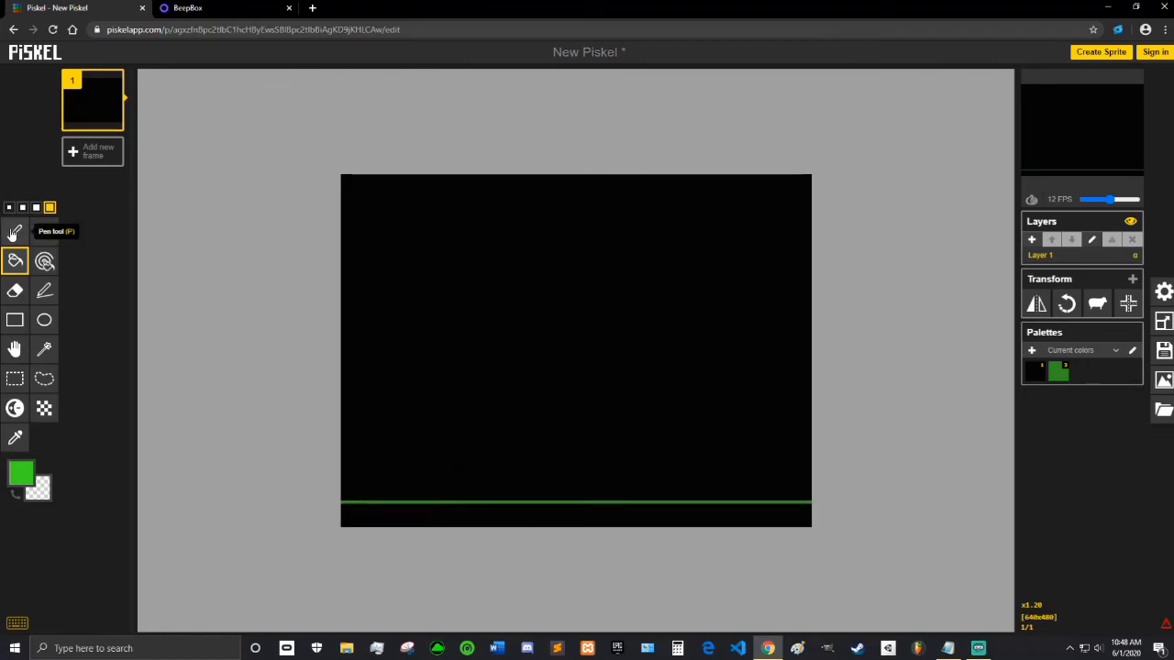
Fill the dark green line with the near-black background colour so it blends into the canvas.
click(22, 474)
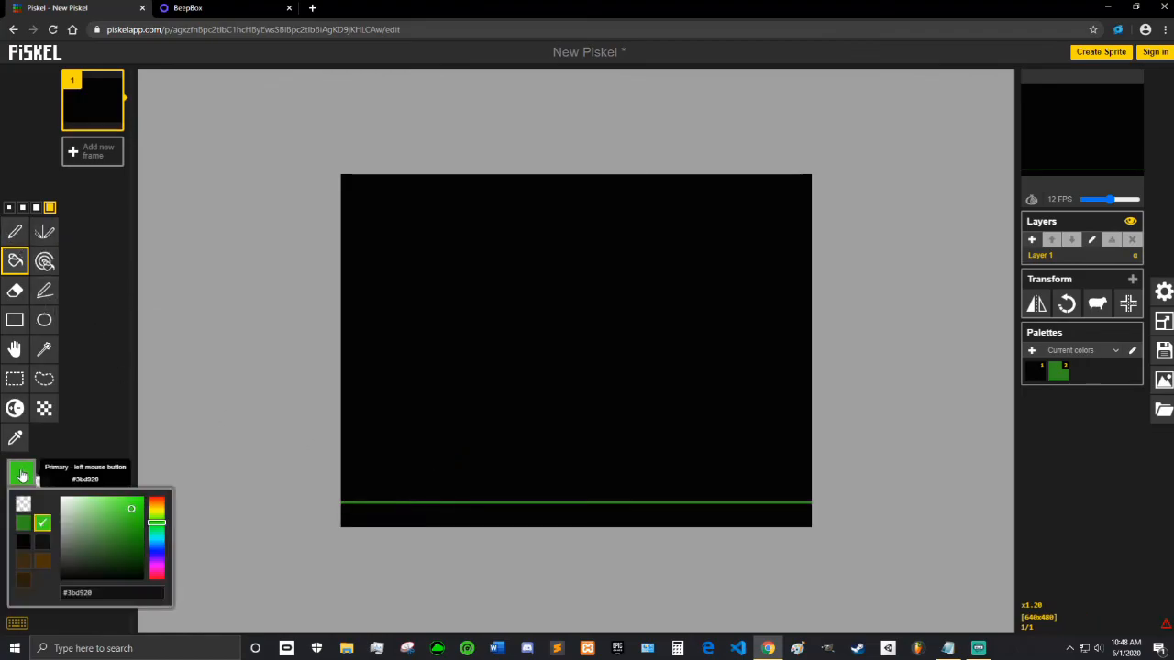
click(27, 546)
click(396, 500)
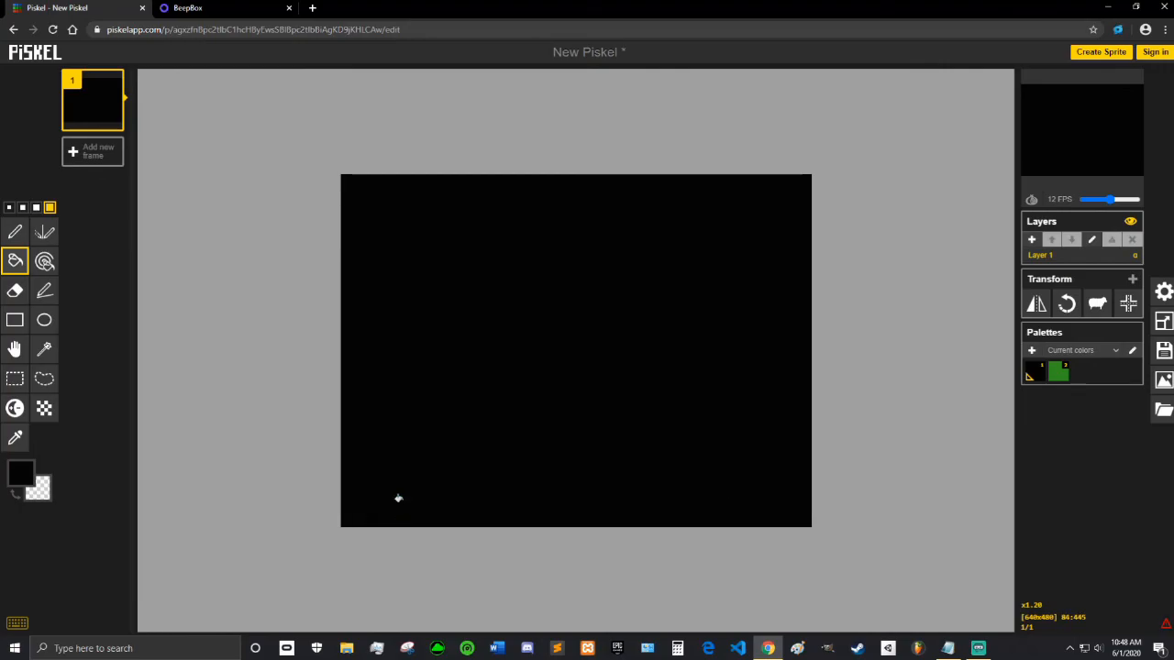
Place a one-pixel dark green dot near the canvas's lower-right area with the Stroke tool at pen size 1.
click(22, 474)
click(28, 525)
click(44, 233)
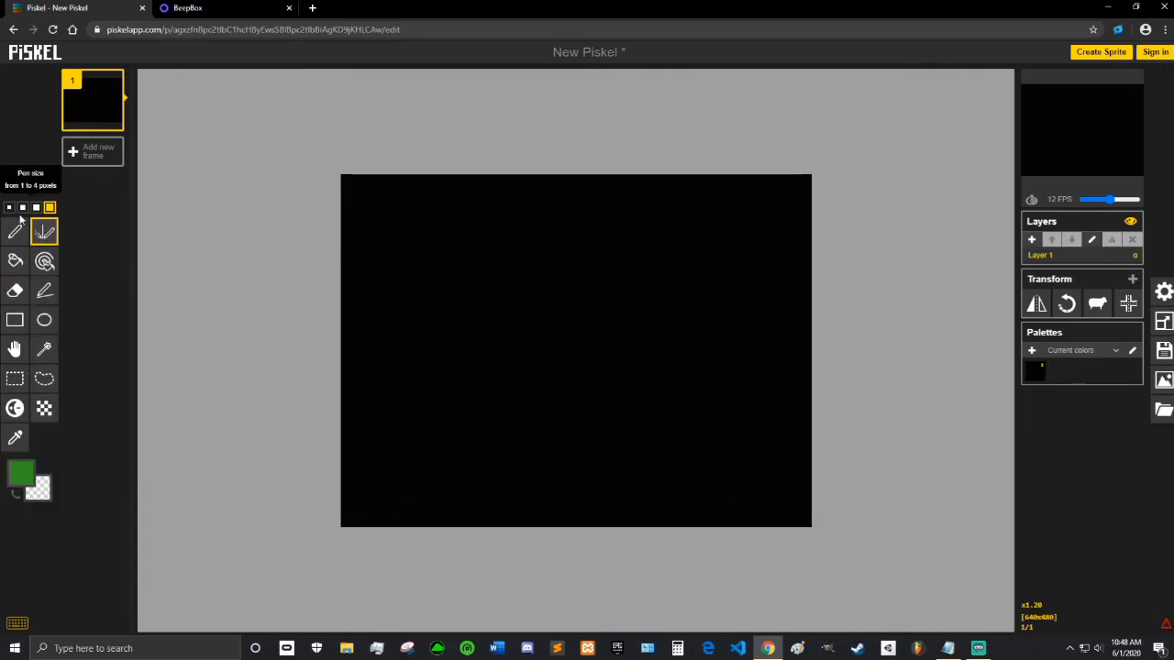
click(44, 291)
click(9, 207)
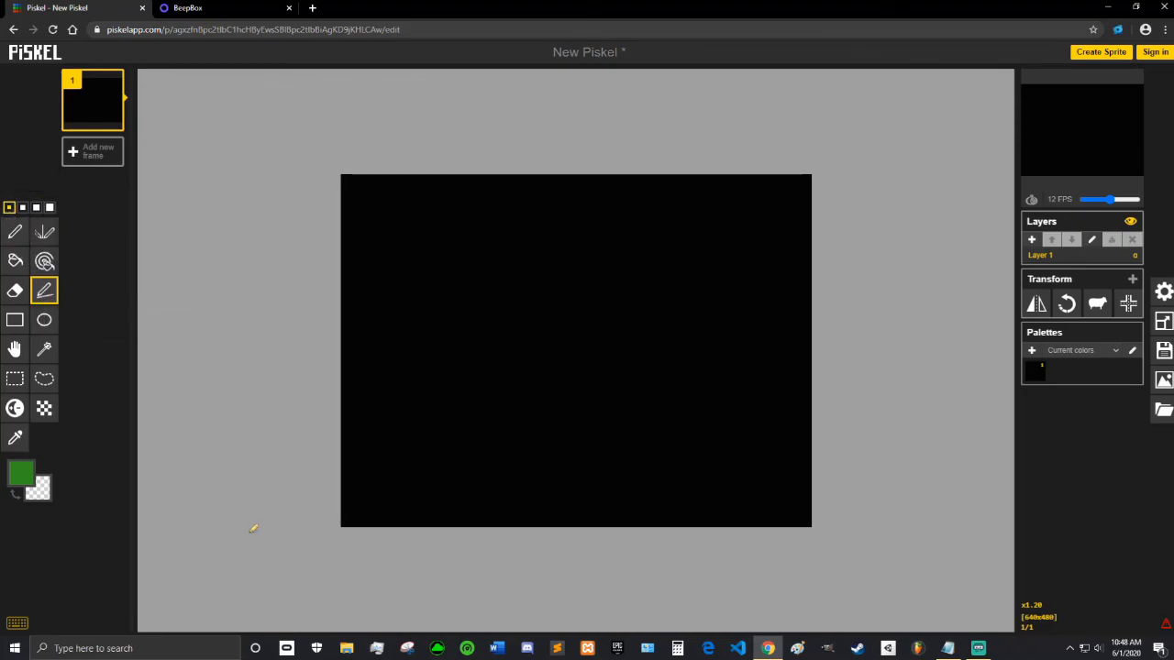
scroll(253, 523, up, 5)
scroll(261, 511, down, 3)
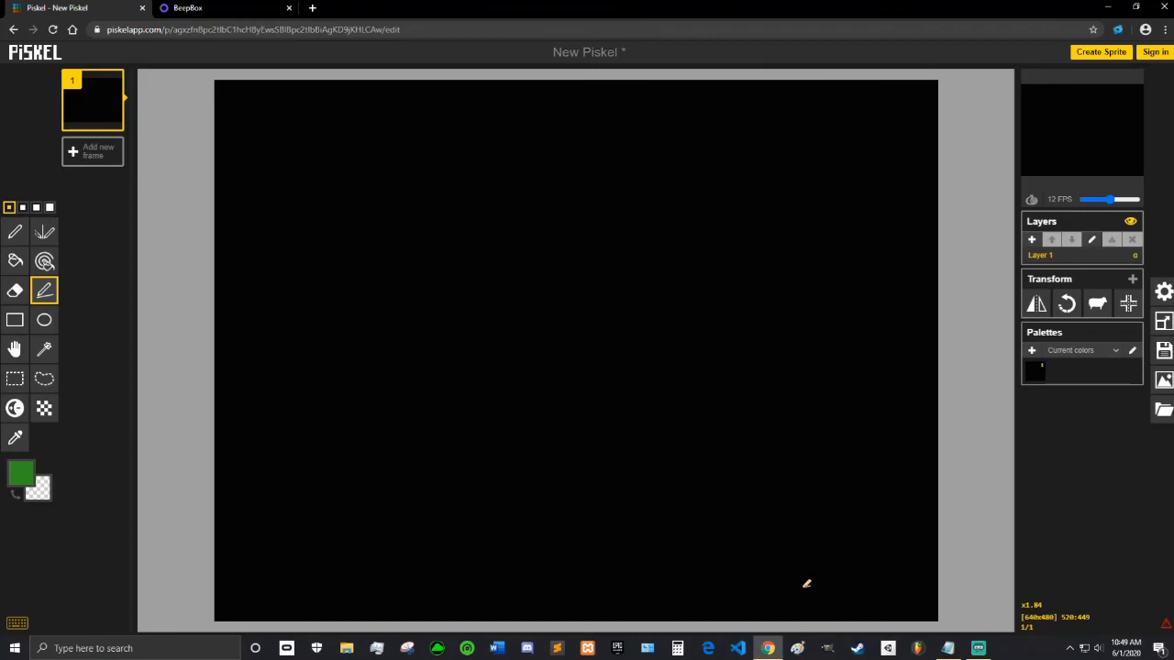
click(803, 586)
Extend the dot into a one-pixel dark green horizontal line reaching both the right and left edges of the canvas.
scroll(823, 598, up, 3)
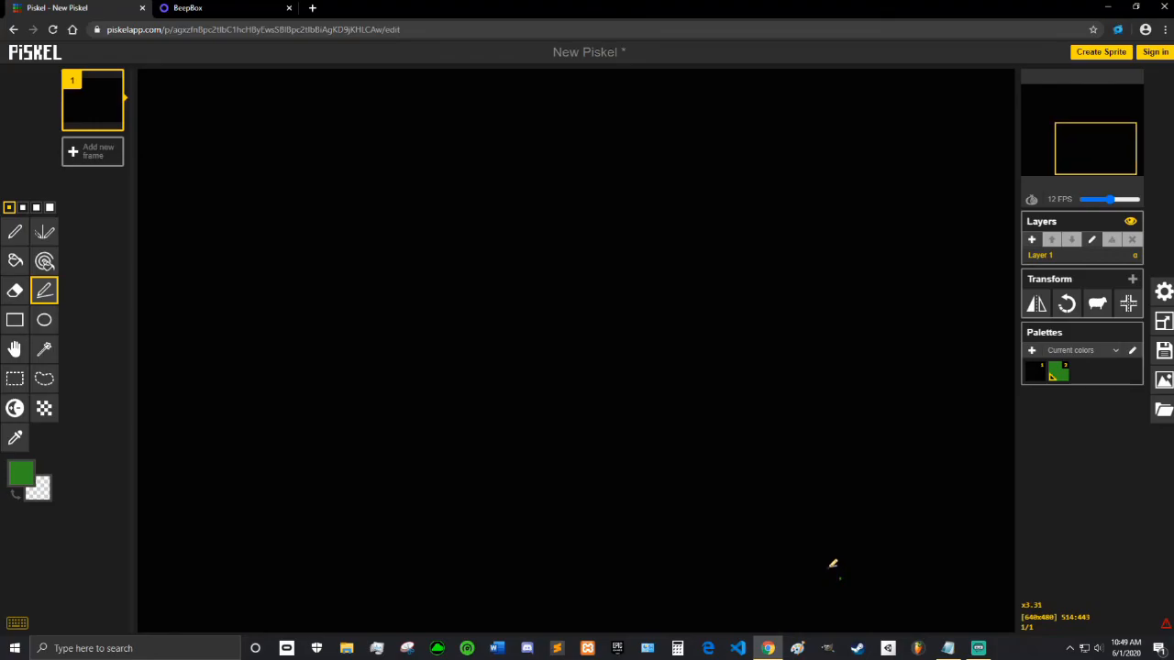
scroll(832, 553, down, 3)
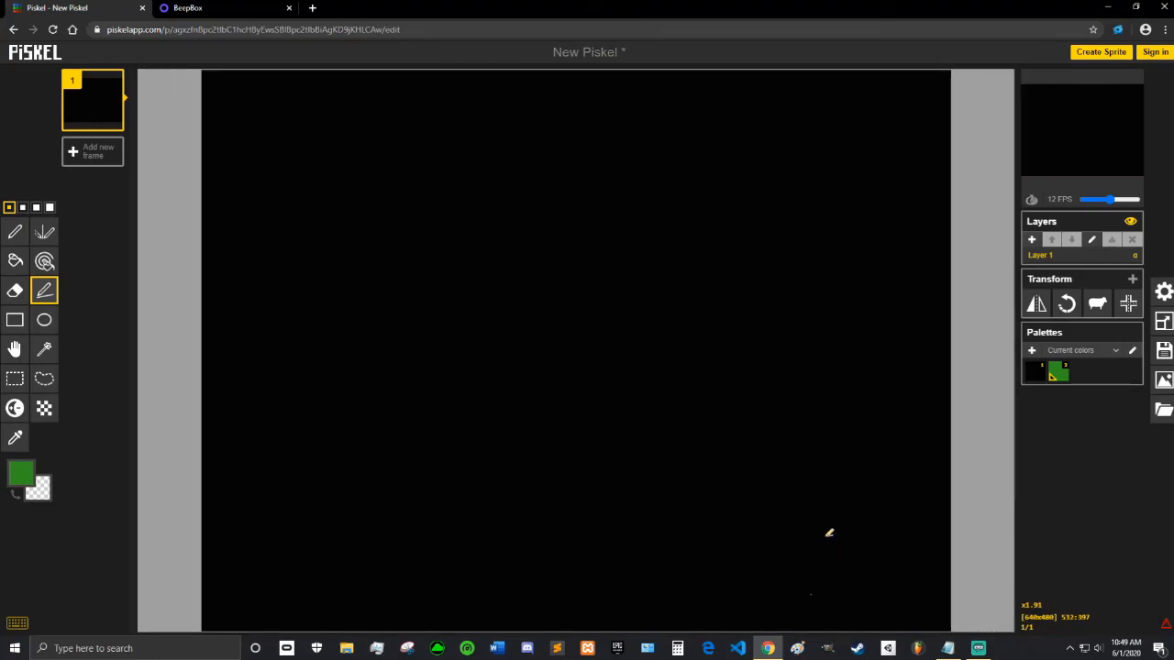
scroll(828, 539, up, 5)
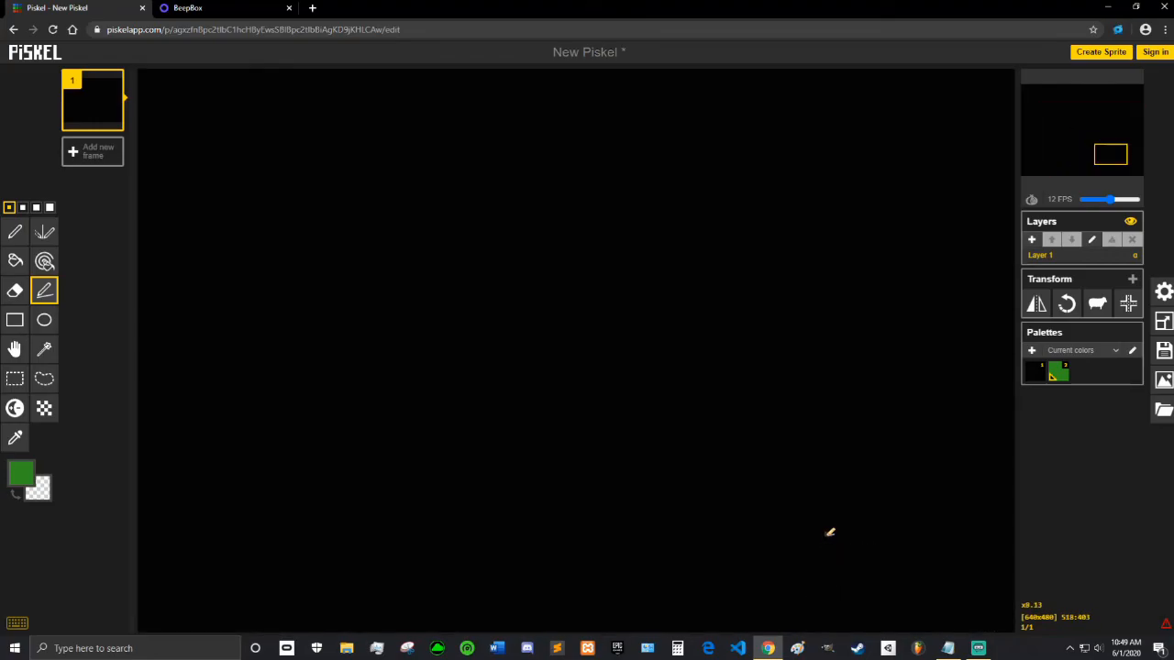
scroll(828, 549, down, 4)
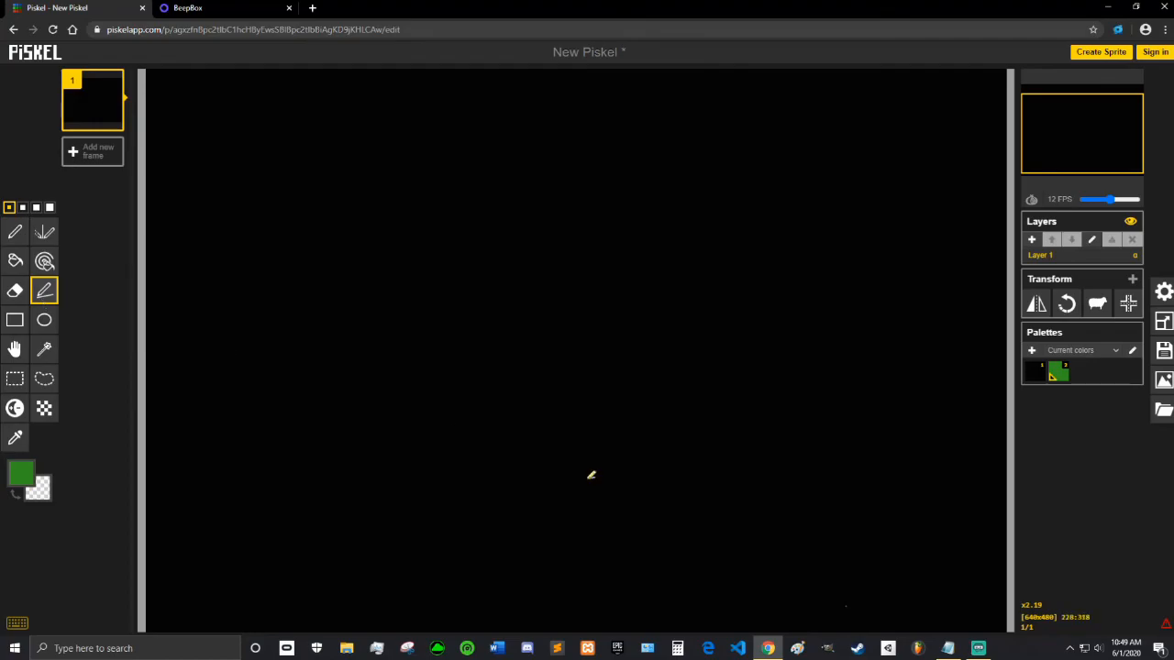
drag(846, 605, 1018, 602)
drag(1017, 606, 1015, 606)
mouse_move(859, 602)
mouse_down()
mouse_move(354, 592)
mouse_move(332, 581)
mouse_move(184, 592)
mouse_up()
Draw a second one-pixel dark green horizontal line directly along the first, across the full canvas width.
scroll(340, 585, down, 1)
scroll(351, 461, down, 1)
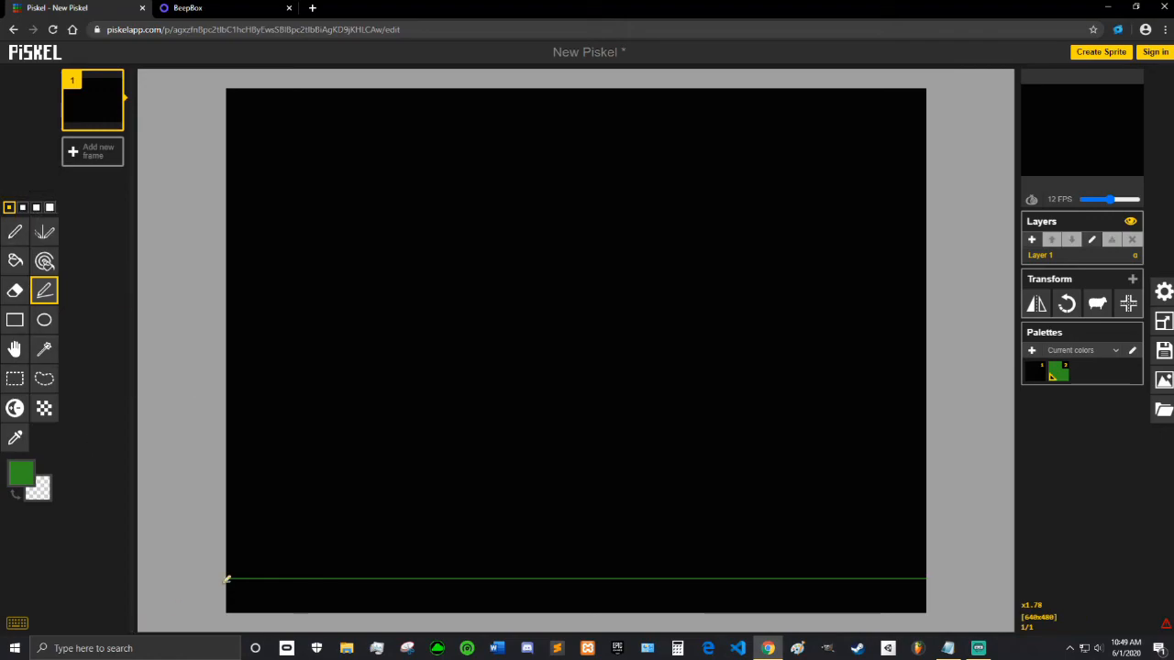
drag(230, 576, 967, 578)
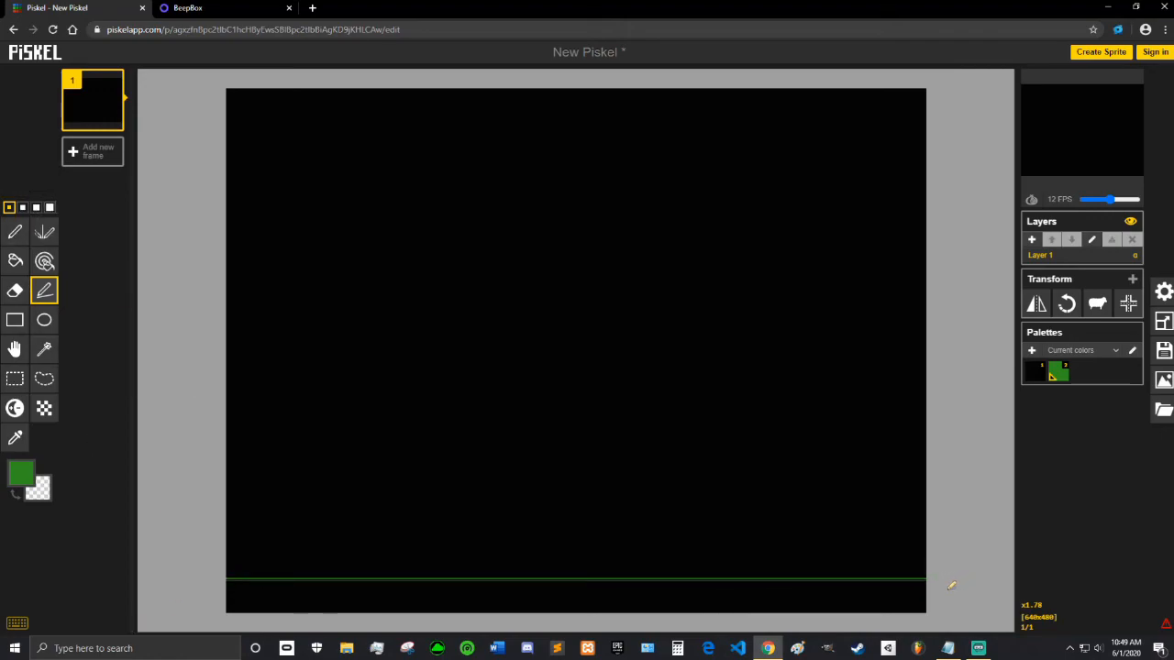
Fill the gap between the two dark green lines with another full-width line, forming one thicker horizontal band.
scroll(951, 585, up, 3)
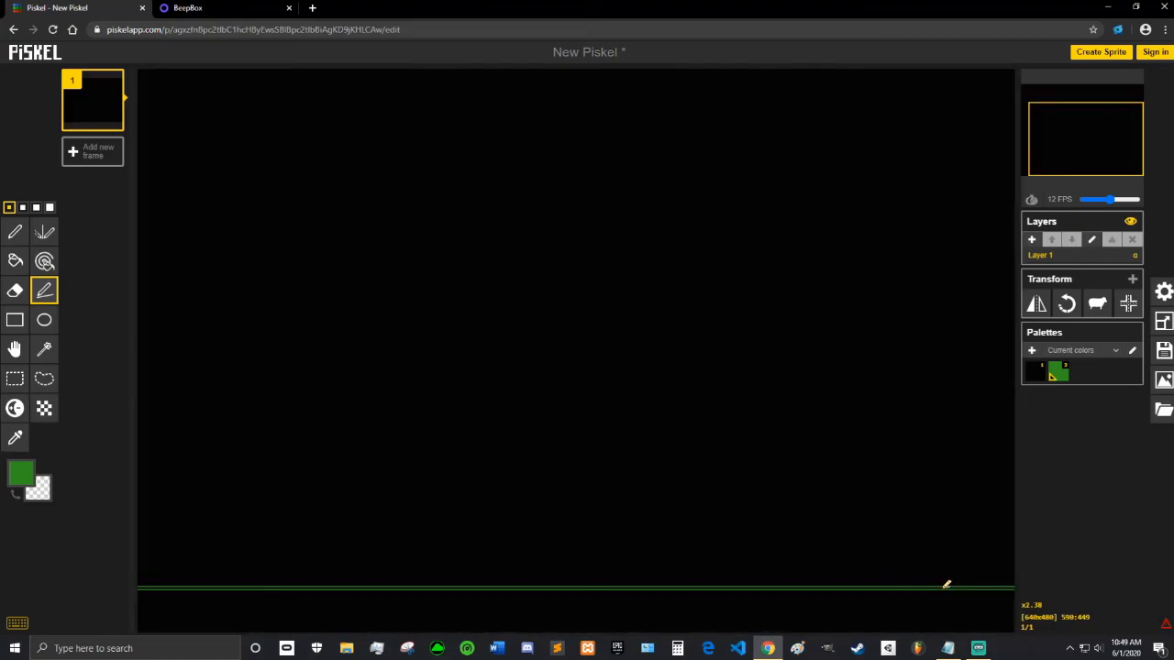
mouse_move(947, 585)
mouse_down()
mouse_move(526, 590)
mouse_move(370, 581)
mouse_move(203, 551)
mouse_up()
scroll(459, 586, down, 2)
scroll(872, 561, up, 2)
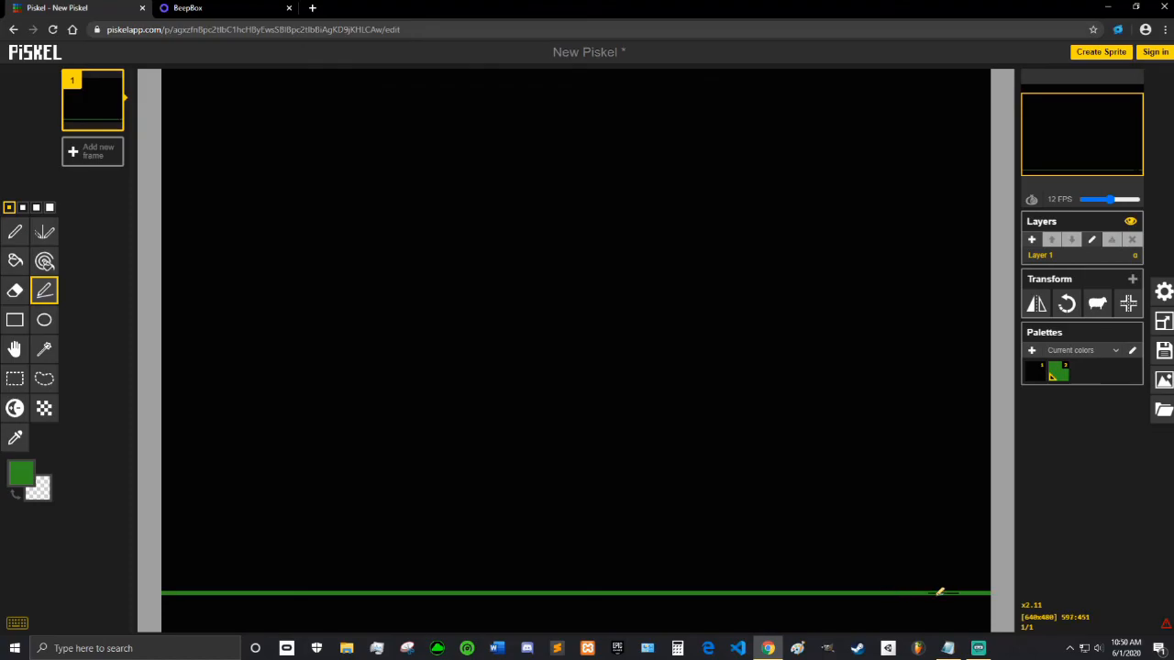
scroll(964, 588, down, 3)
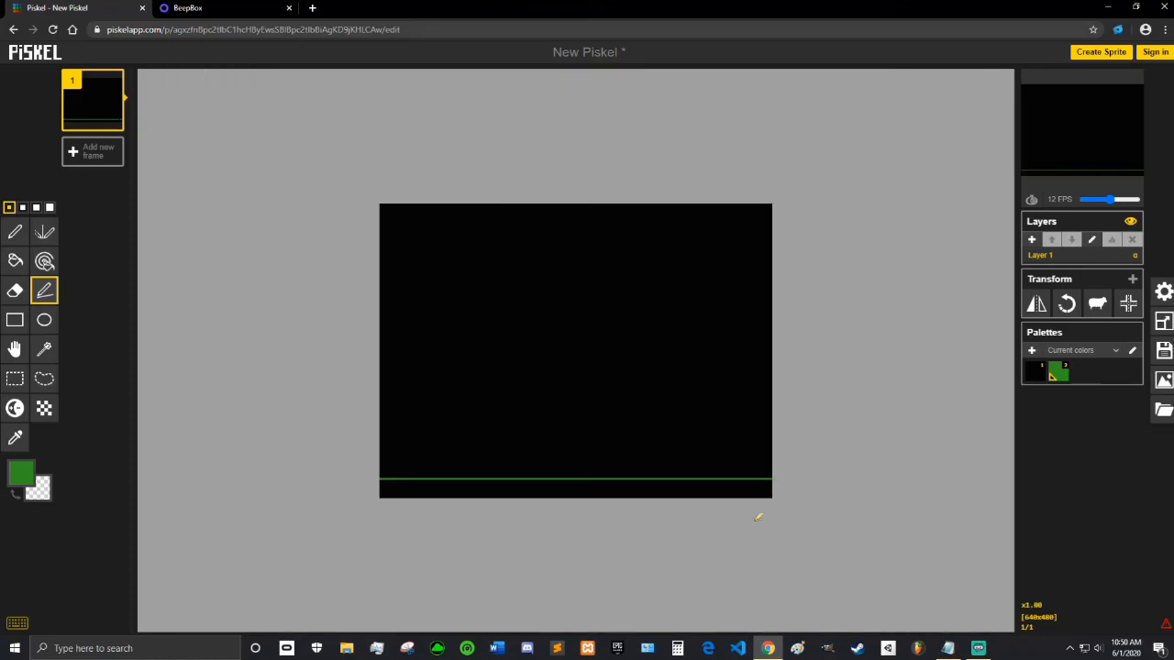
Choose a brighter green and fill the black strip beneath the green line with it to form the ground.
click(21, 472)
click(40, 524)
click(15, 262)
click(391, 490)
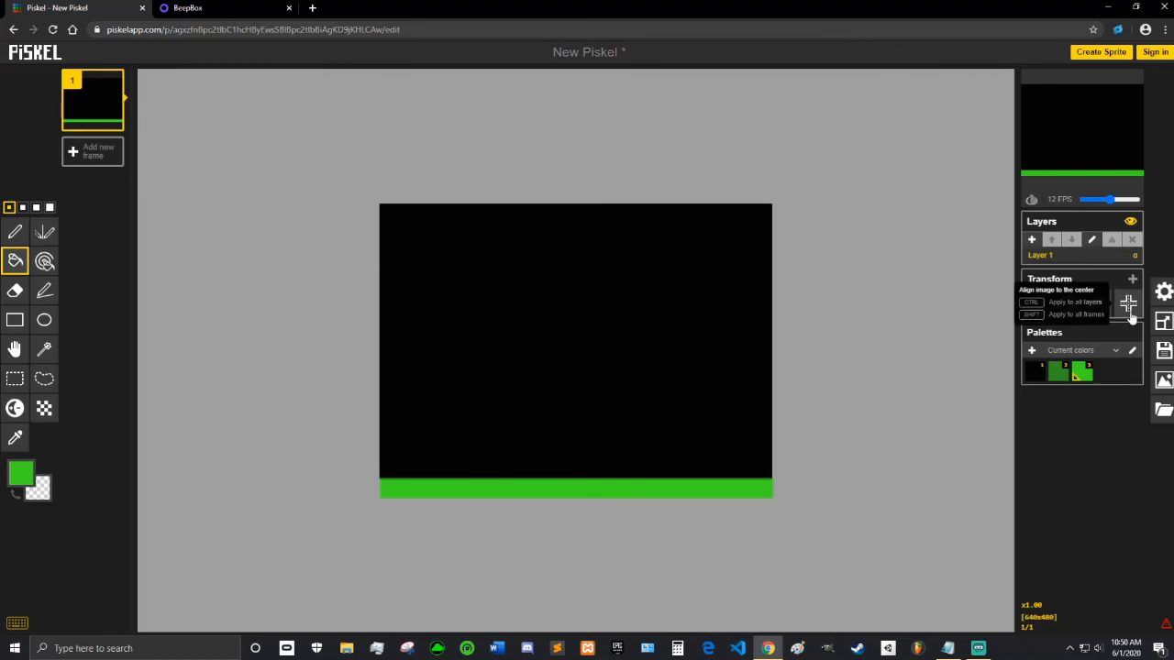
Export the selected frame as a PNG file at 1.0x scale, 640 x 480, and close the export settings.
click(1163, 381)
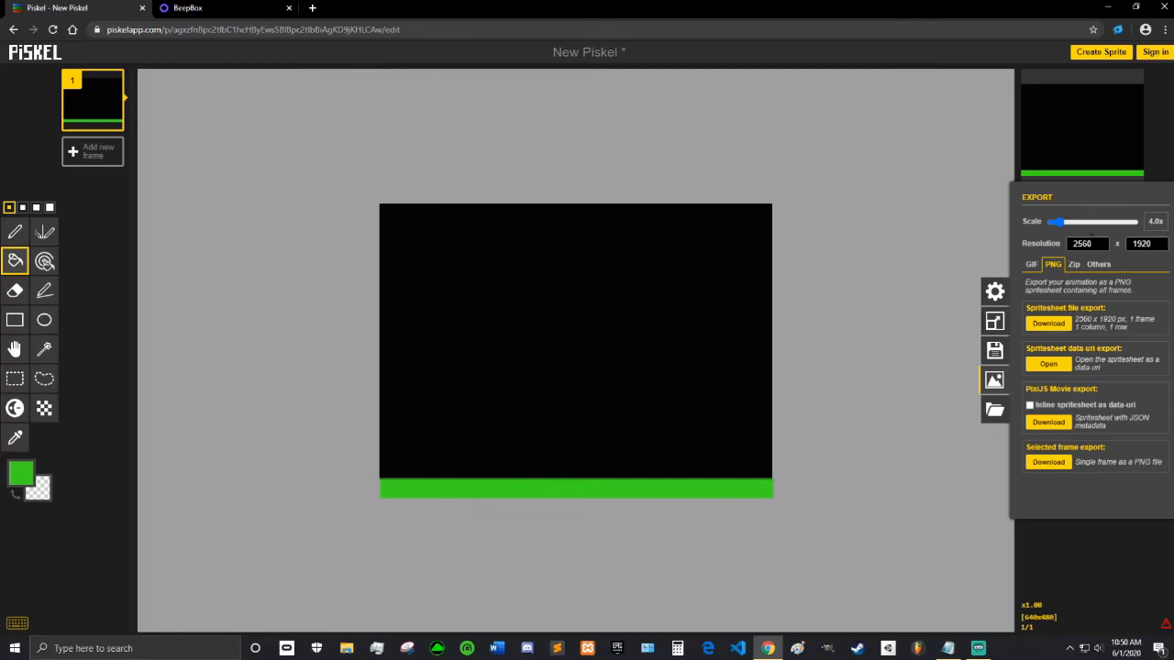
drag(1056, 223, 990, 222)
click(1056, 461)
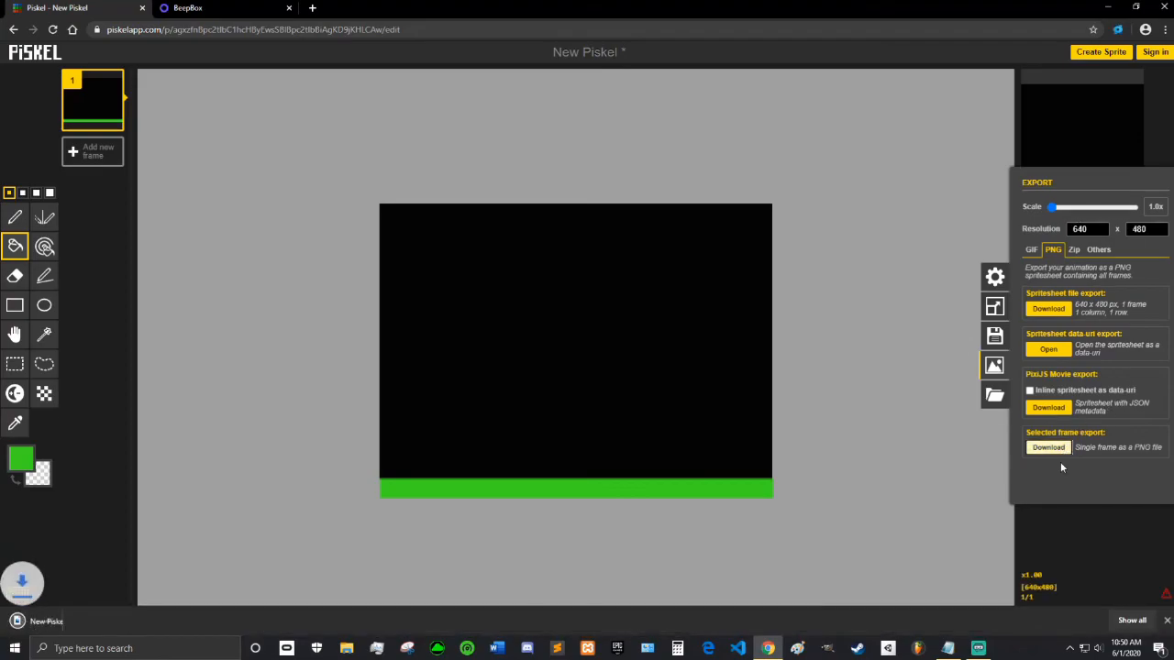
click(1166, 620)
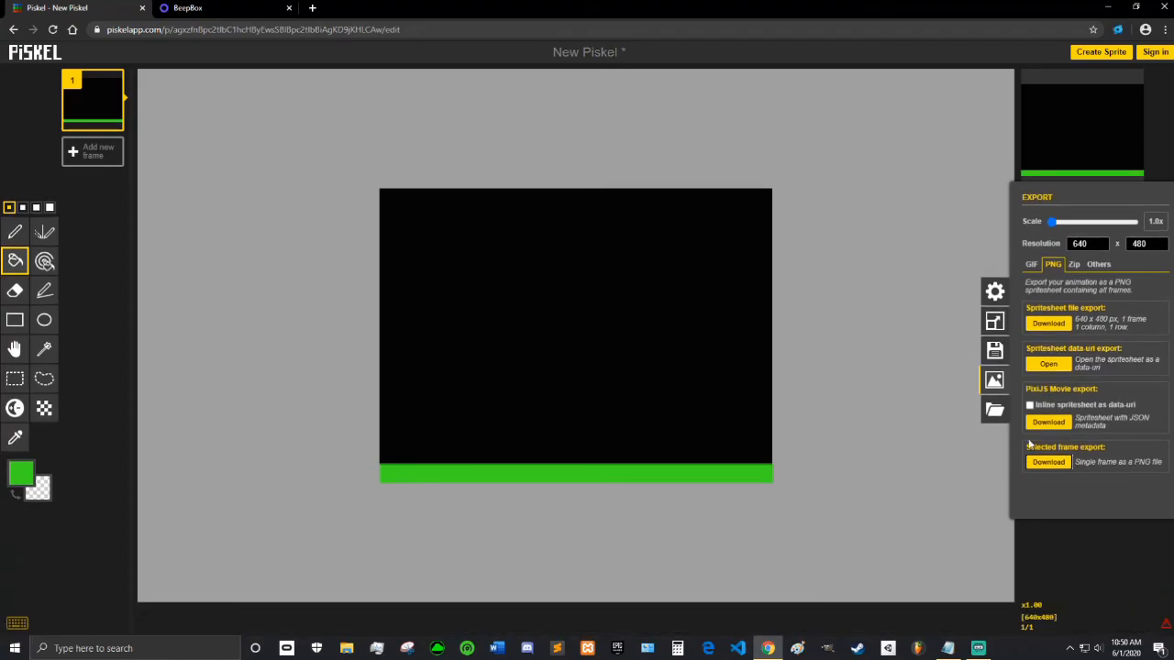
click(996, 383)
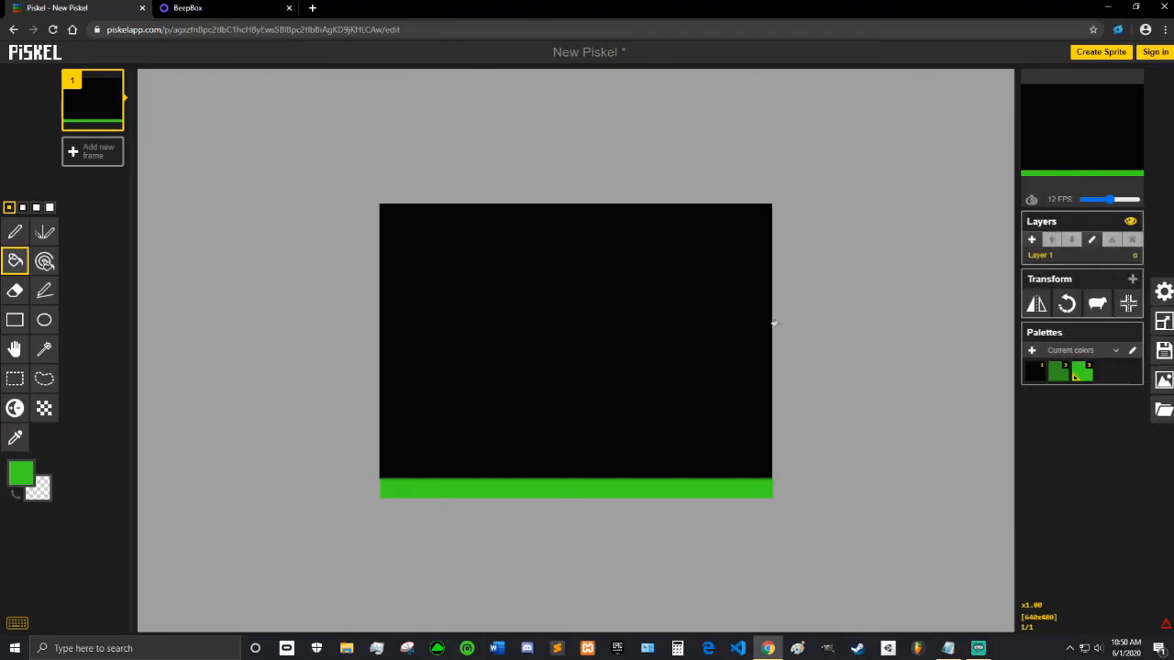
Close the Piskel page to switch to BeepBox and check the available song keys, leaving the key at C.
click(143, 9)
click(637, 99)
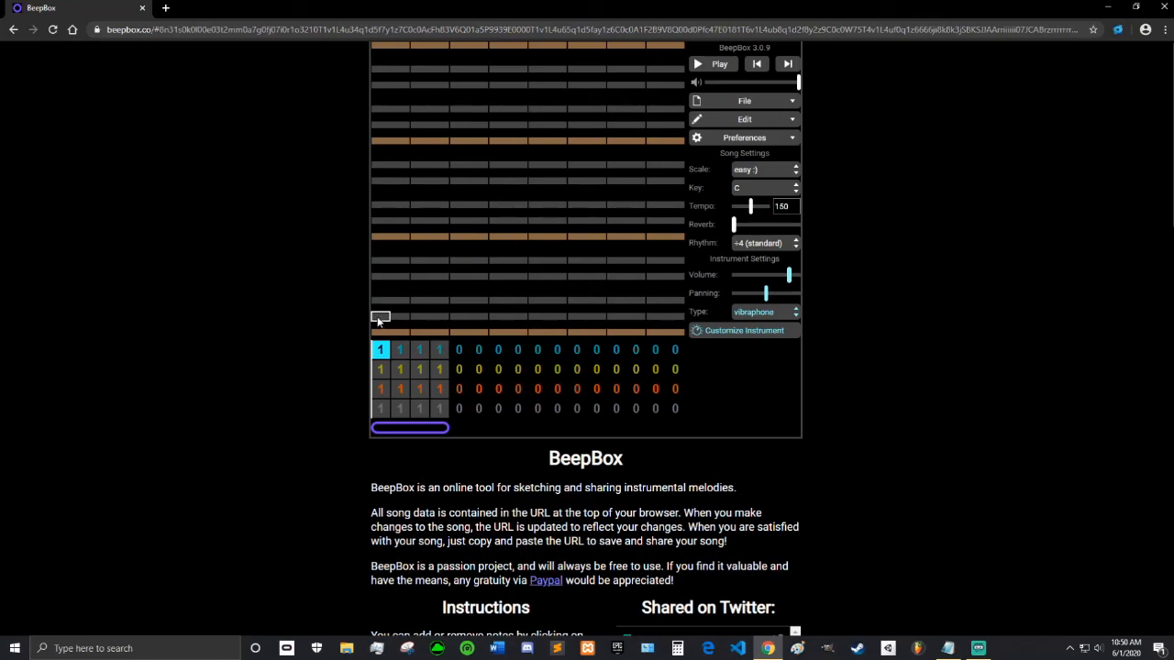
click(769, 188)
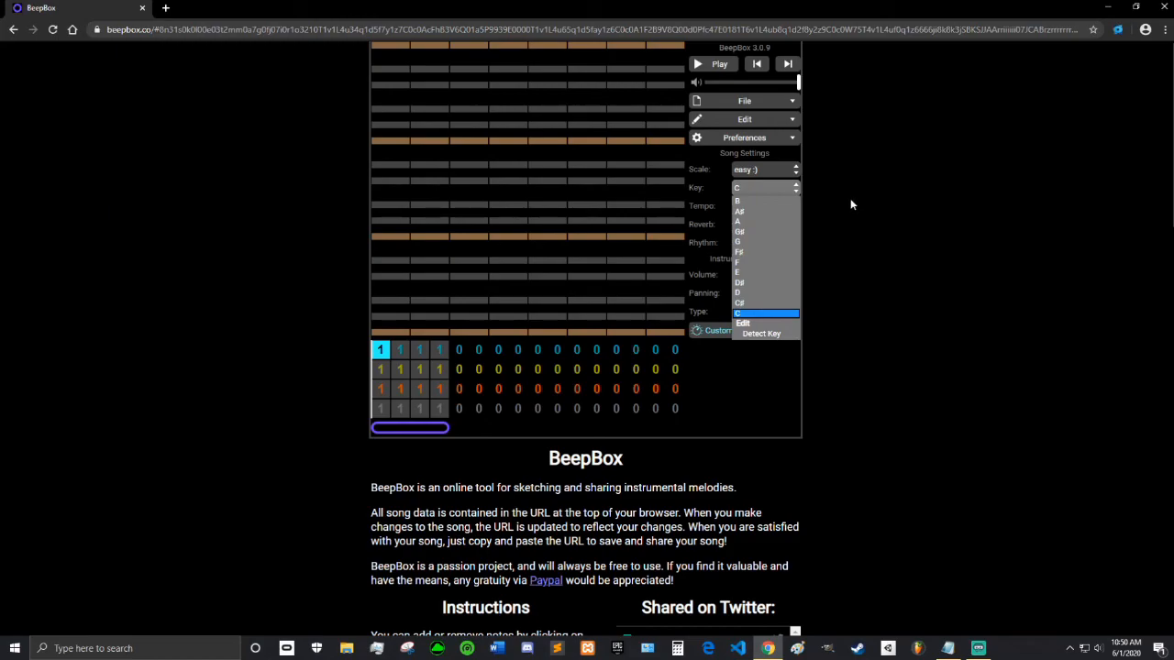
click(796, 189)
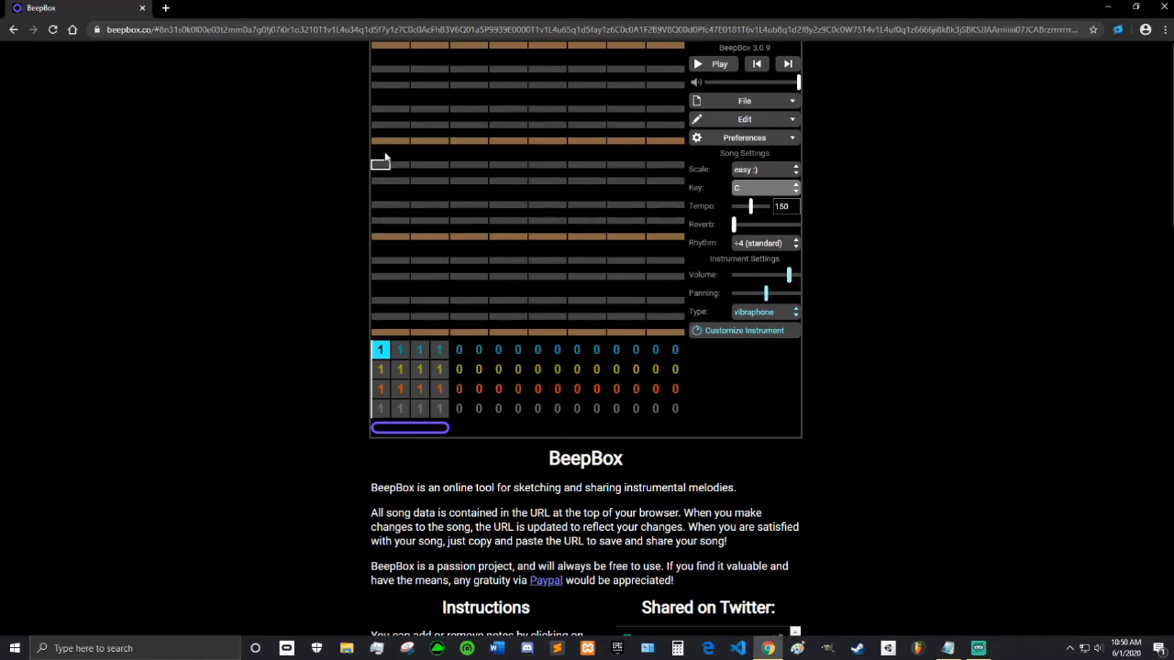
Place eight short ascending notes in bar 1, one on each beat, and play them back.
click(381, 276)
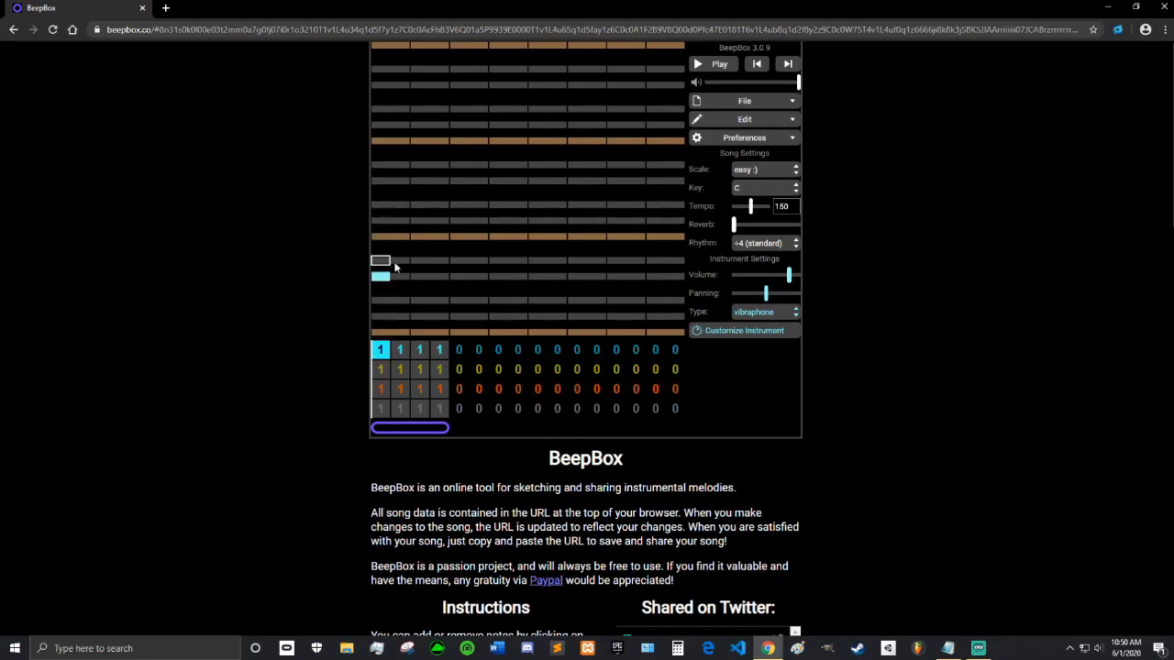
click(419, 237)
click(458, 204)
click(498, 164)
click(538, 123)
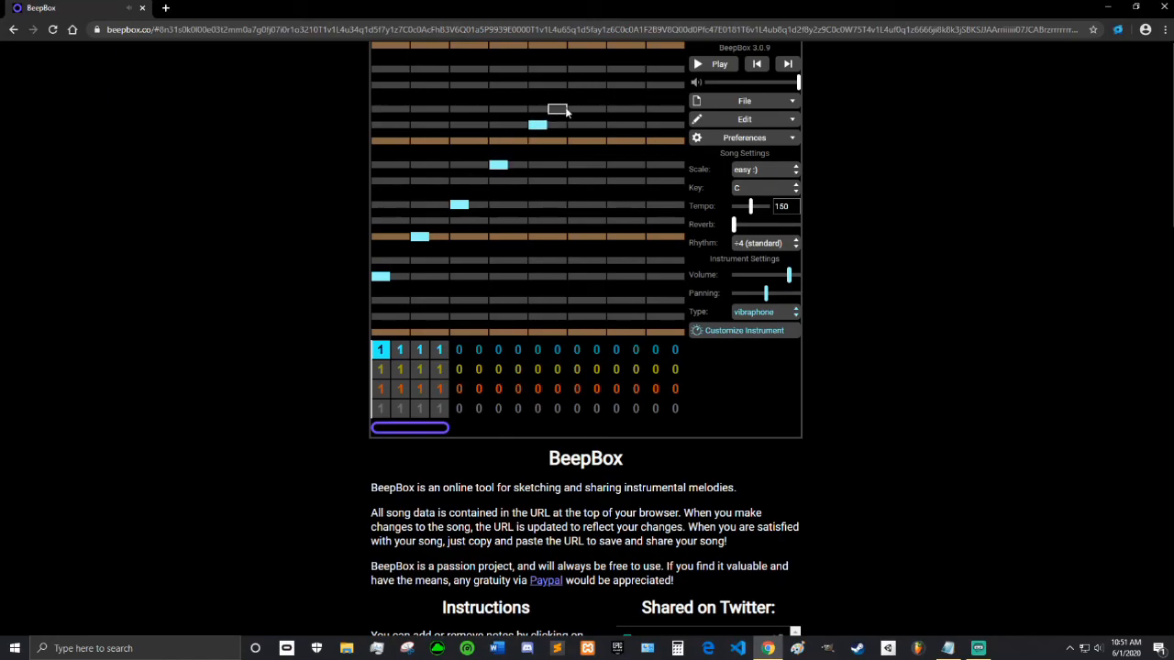
click(581, 108)
click(655, 48)
click(721, 65)
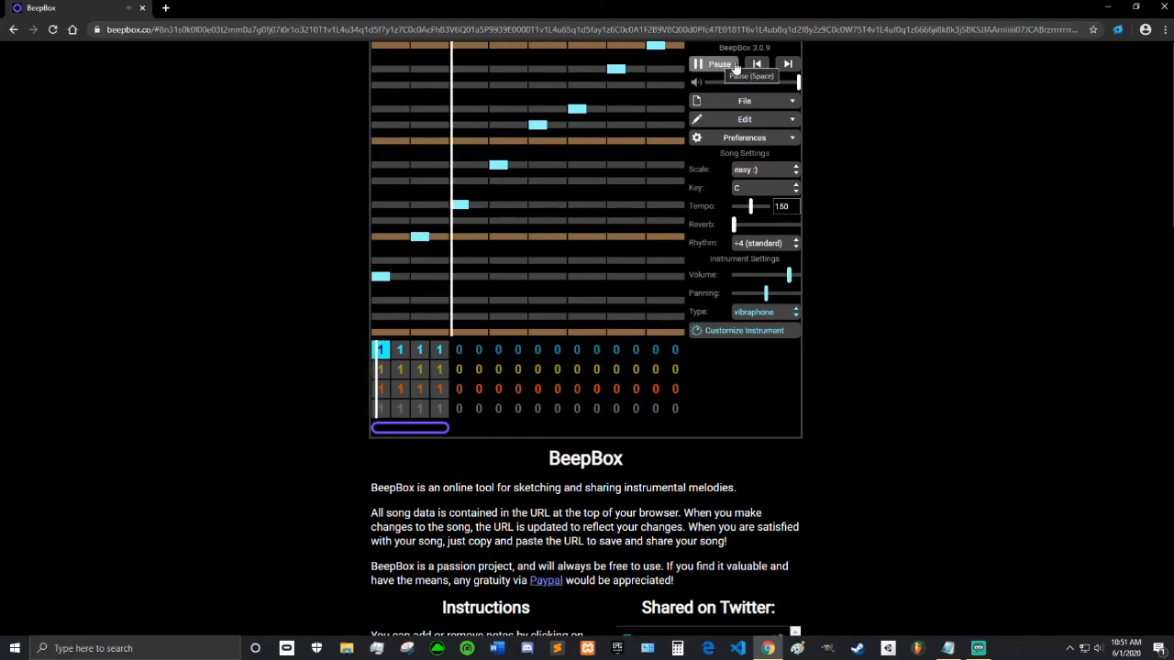
click(714, 64)
Delete the last four notes of the ascending run and try stretching the fourth note over about two beats.
click(658, 46)
click(616, 69)
click(576, 109)
click(537, 124)
drag(510, 168, 589, 166)
drag(584, 109, 564, 62)
drag(553, 114, 568, 104)
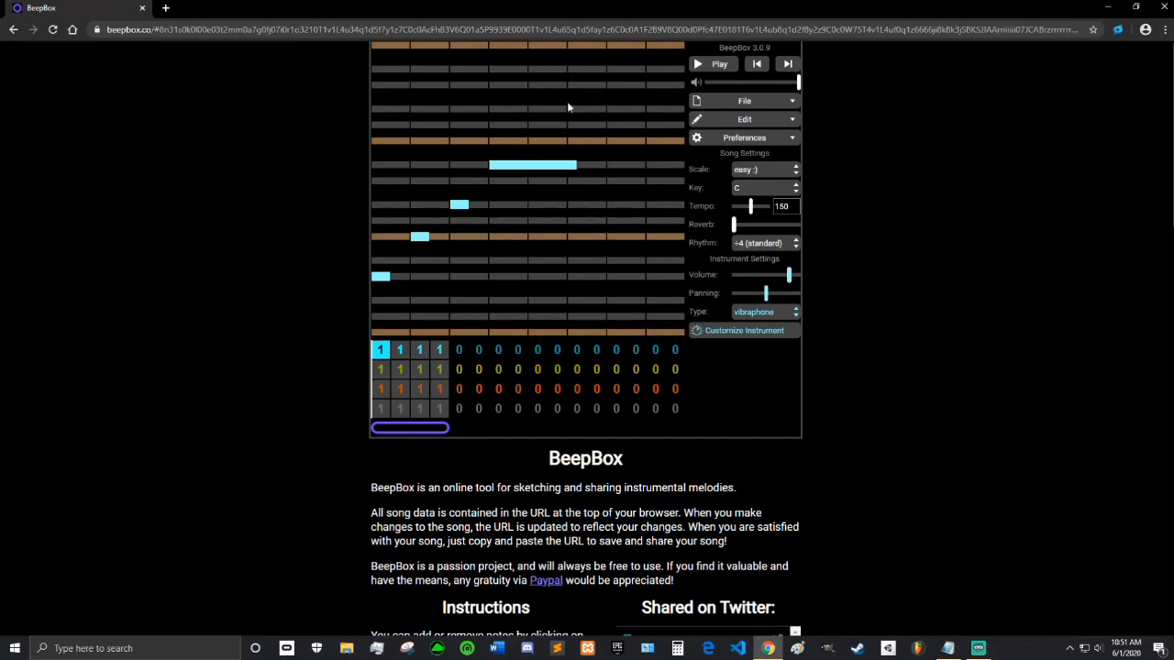
drag(547, 154, 509, 174)
Delete the four remaining notes from pattern 1 in bar 1.
click(498, 165)
click(459, 205)
click(418, 237)
click(383, 275)
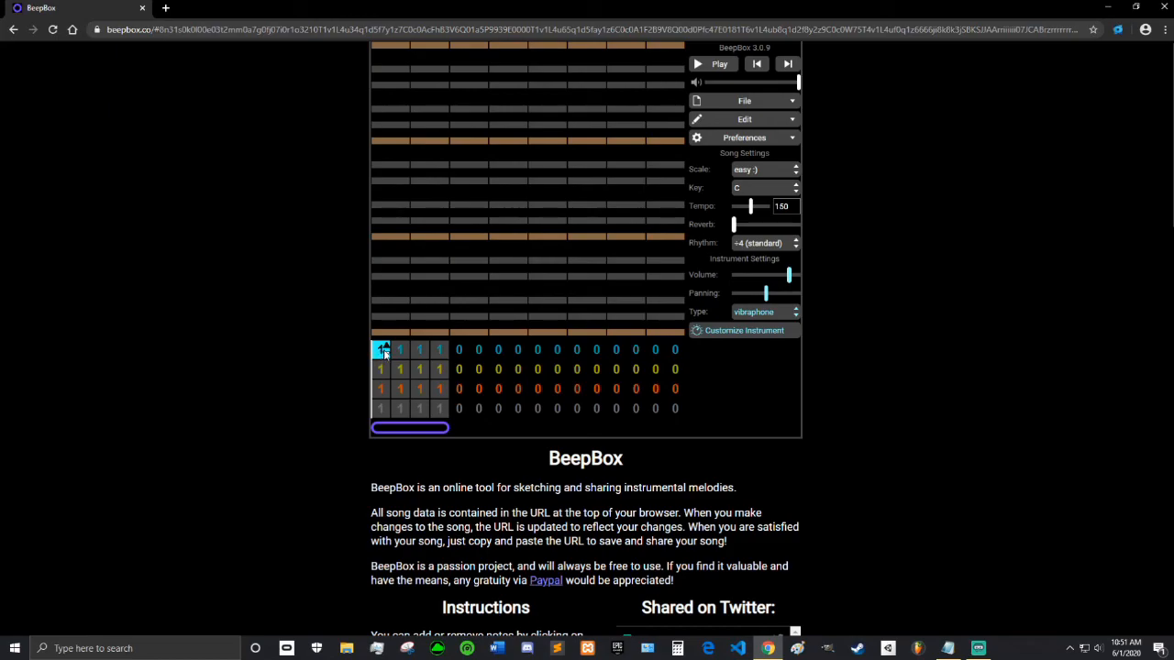
Enter a staircase of ascending half-beat notes in pattern 1, from near the lowest row up to the top row.
click(379, 300)
click(400, 276)
click(419, 261)
click(439, 237)
click(458, 220)
click(478, 204)
click(498, 180)
click(517, 164)
click(538, 140)
click(557, 125)
click(576, 108)
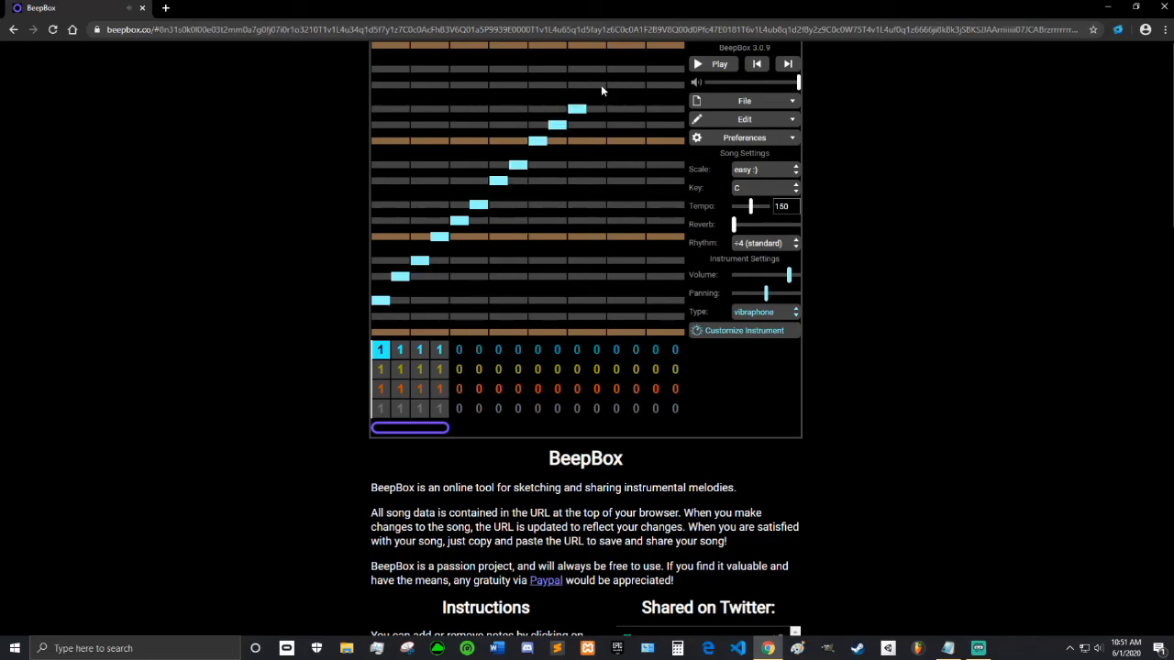
drag(636, 46, 668, 47)
Assign pattern 2 to bar 2, enter a descending run of half-beat notes down to the lowest row, and play the result.
click(400, 353)
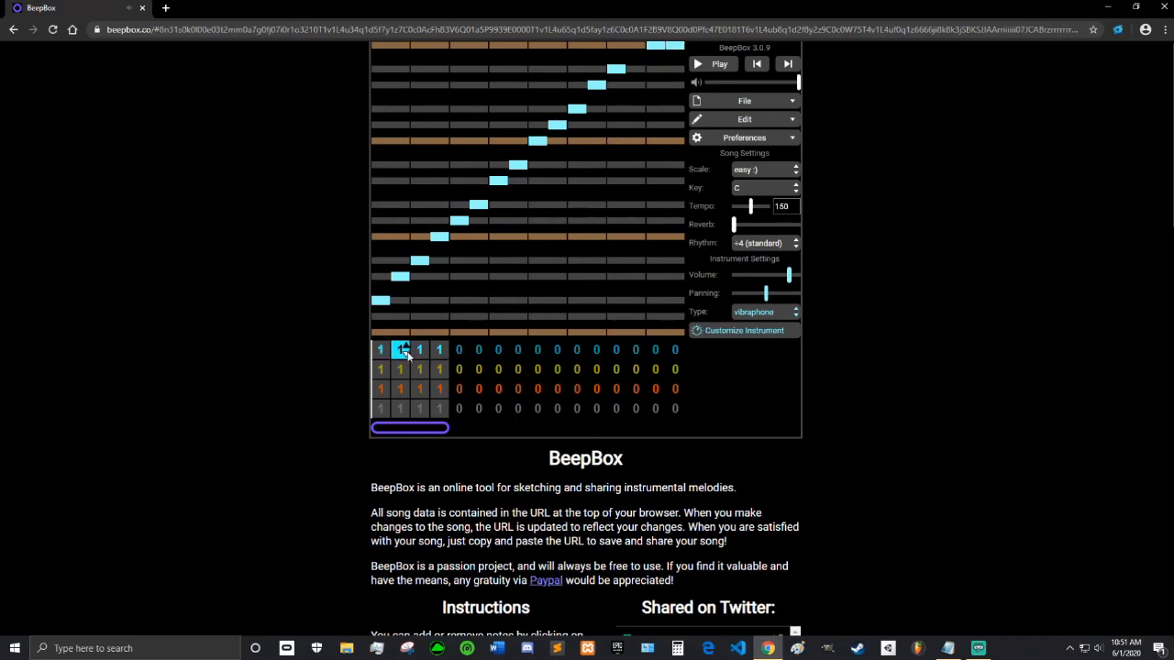
click(404, 353)
double_click(404, 347)
click(381, 124)
click(401, 126)
click(419, 140)
click(439, 164)
click(458, 181)
click(477, 204)
click(498, 221)
click(518, 236)
click(537, 260)
click(557, 276)
click(577, 300)
click(596, 315)
click(616, 332)
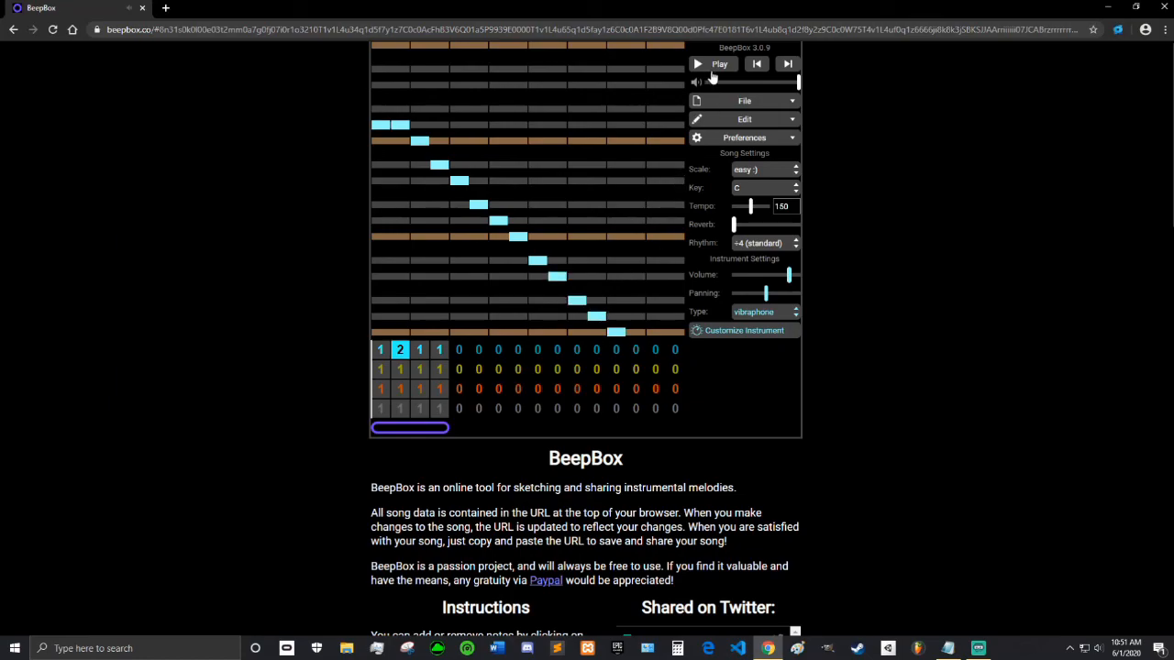
click(714, 66)
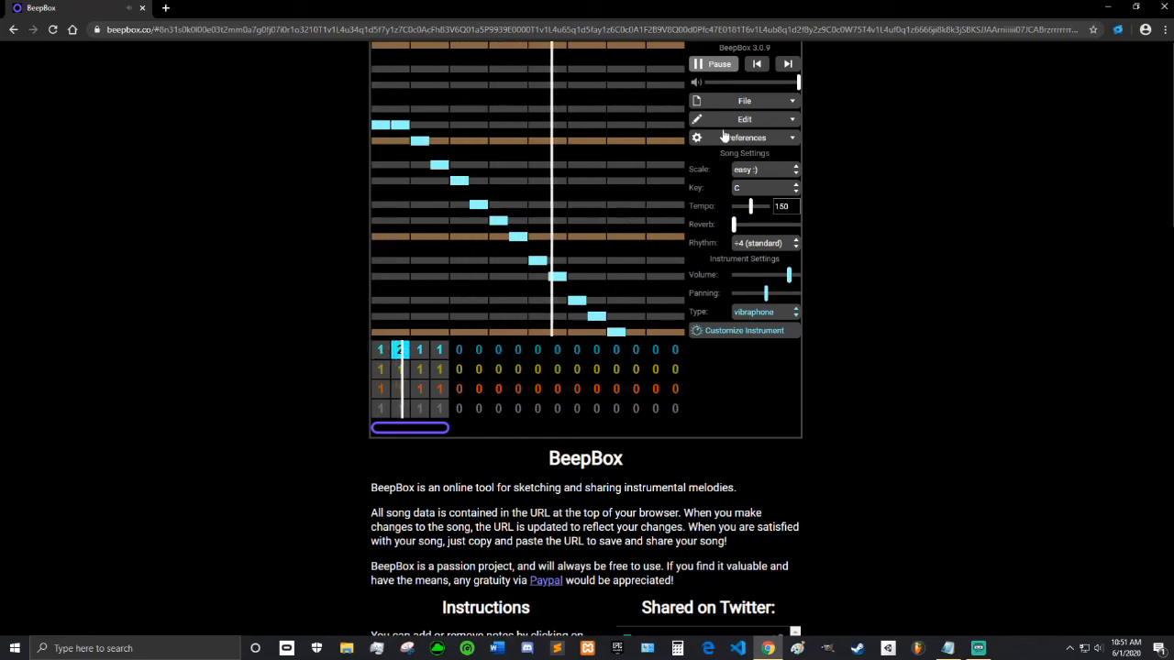
click(713, 64)
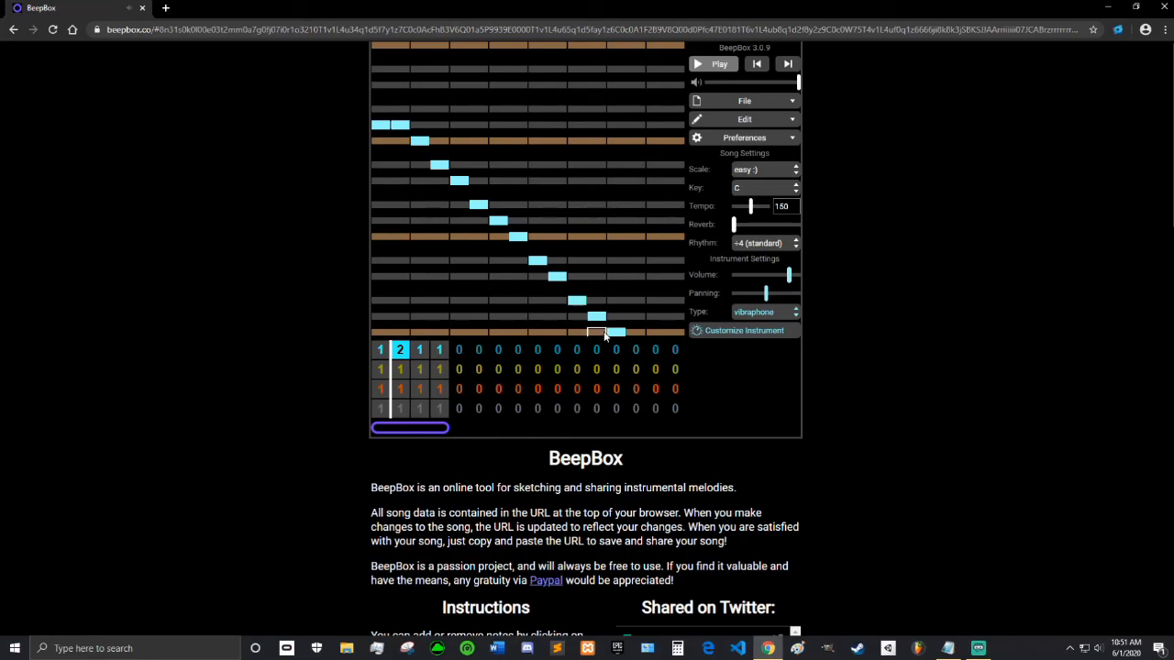
Delete all descending notes from pattern 2 and return bar 2 to pattern 1.
click(614, 332)
mouse_move(598, 319)
mouse_down()
mouse_move(526, 239)
mouse_move(577, 319)
mouse_move(555, 275)
mouse_move(403, 132)
mouse_up()
click(402, 130)
click(385, 128)
click(404, 355)
Delete every note of the ascending run from pattern 1.
click(381, 300)
click(401, 276)
click(420, 261)
click(440, 236)
click(459, 223)
click(478, 204)
click(498, 182)
click(537, 140)
click(557, 125)
click(577, 108)
click(595, 84)
click(616, 69)
click(655, 45)
click(675, 46)
Look through the instrument type presets, keeping the vibraphone.
click(739, 315)
scroll(765, 520, down, 1)
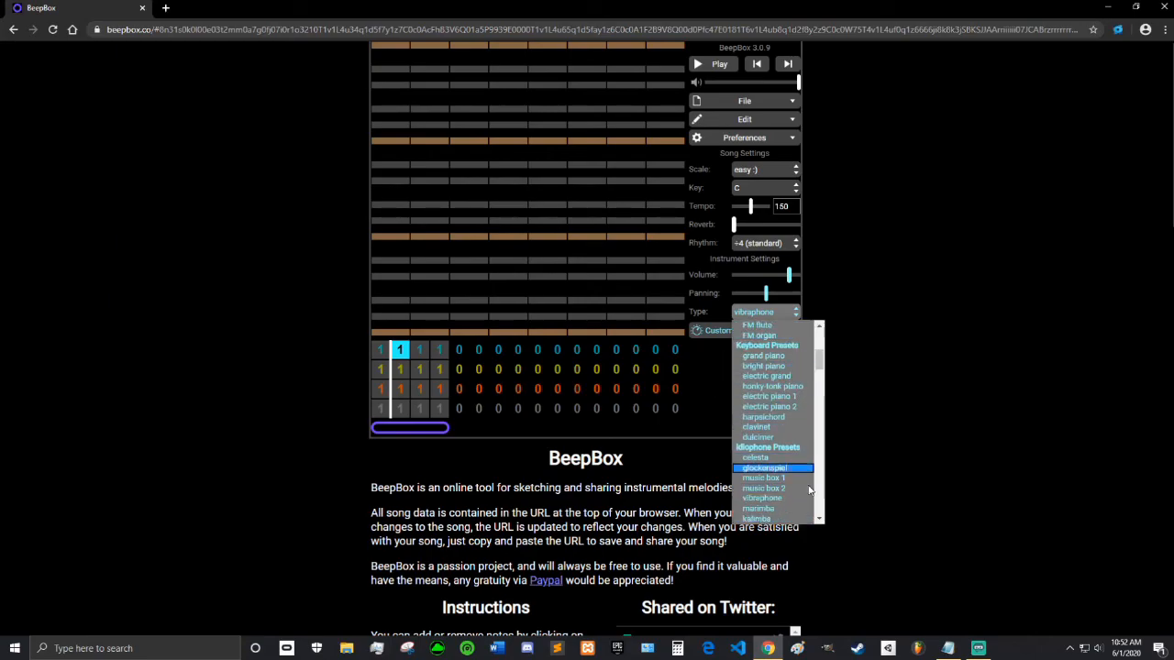
click(1015, 358)
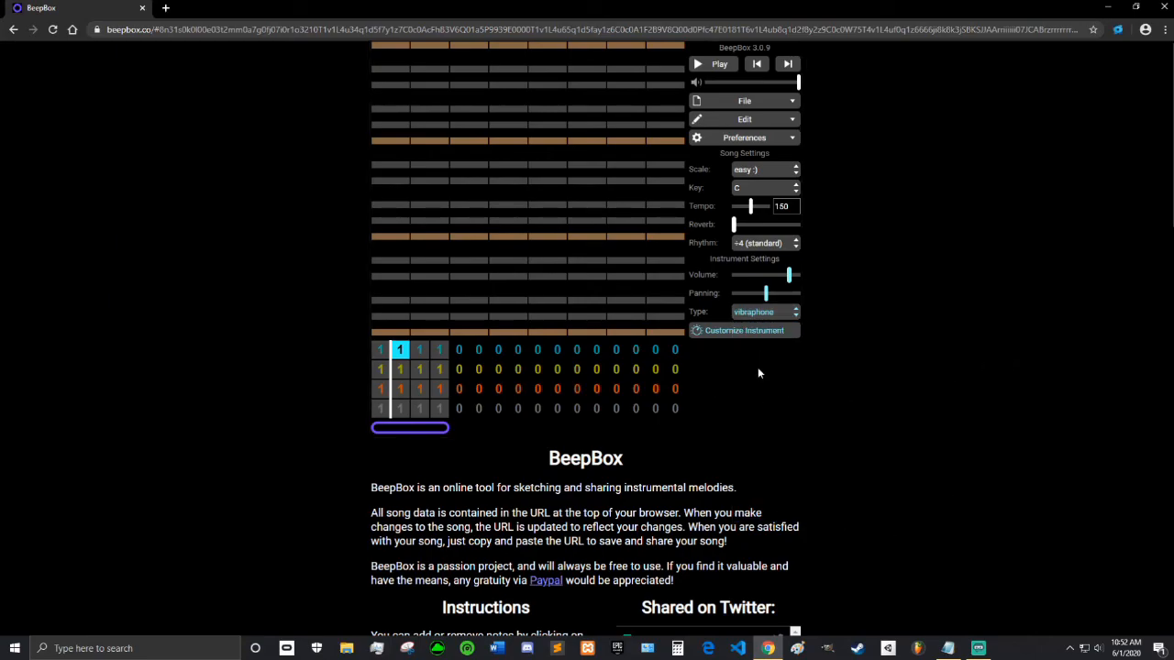
Return to bar 1 of the first channel and lower the song tempo to 140.
click(380, 349)
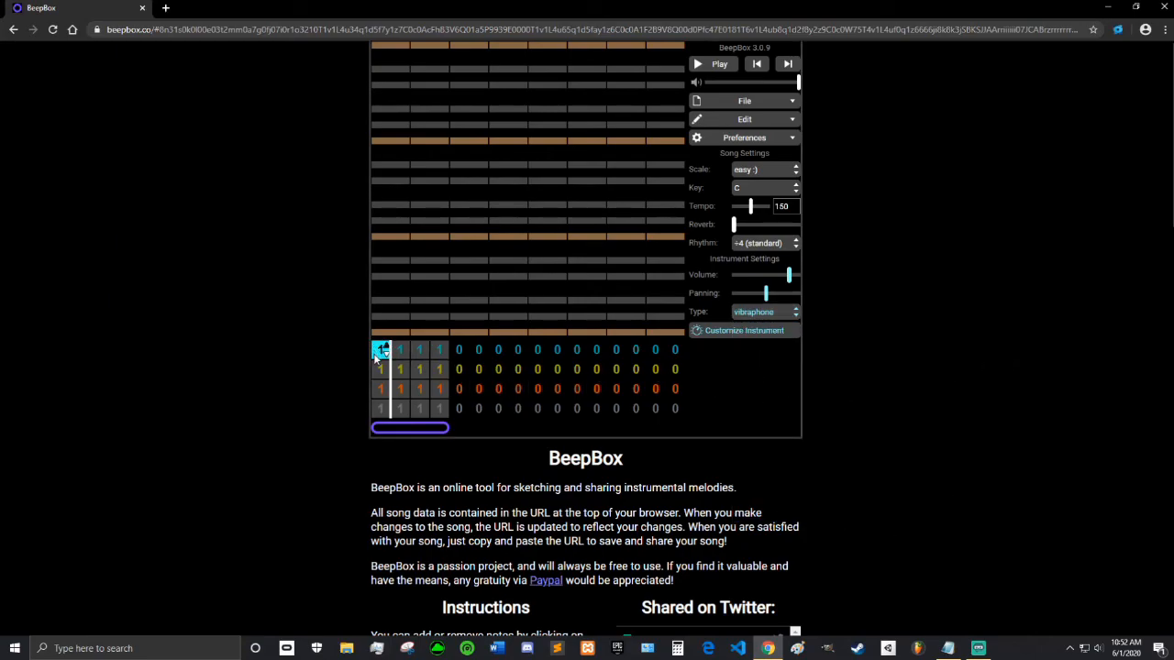
mouse_move(442, 428)
mouse_down()
mouse_move(399, 426)
mouse_move(486, 427)
mouse_move(449, 428)
mouse_up()
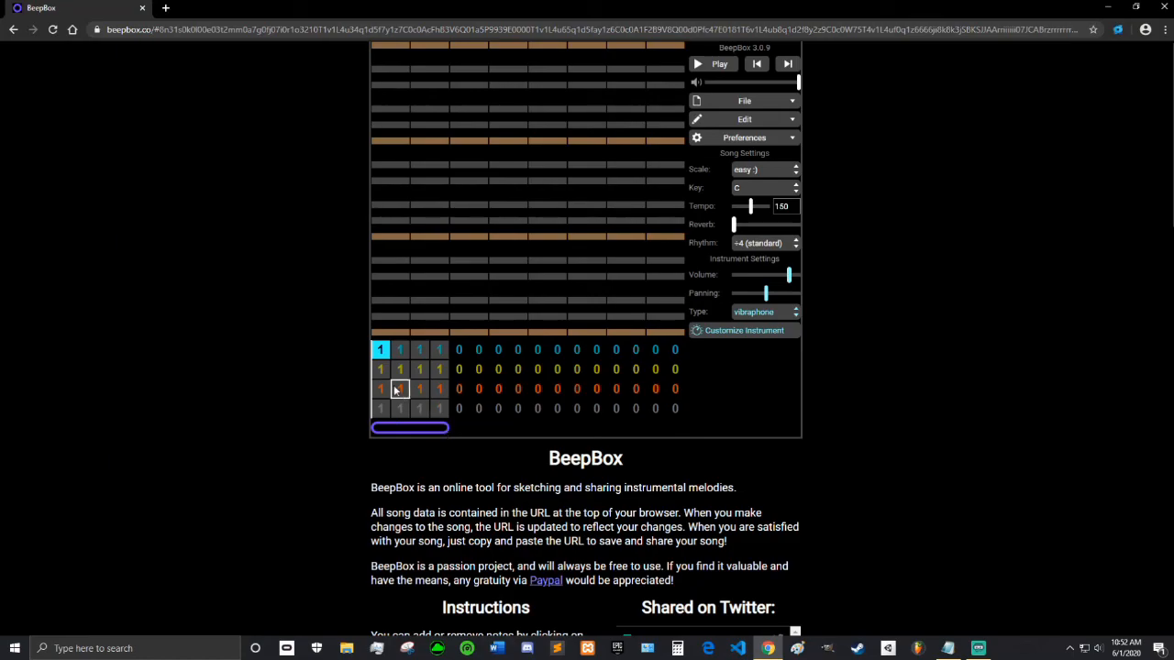
mouse_move(443, 427)
mouse_down()
mouse_move(705, 431)
mouse_move(447, 429)
mouse_up()
drag(755, 212, 747, 211)
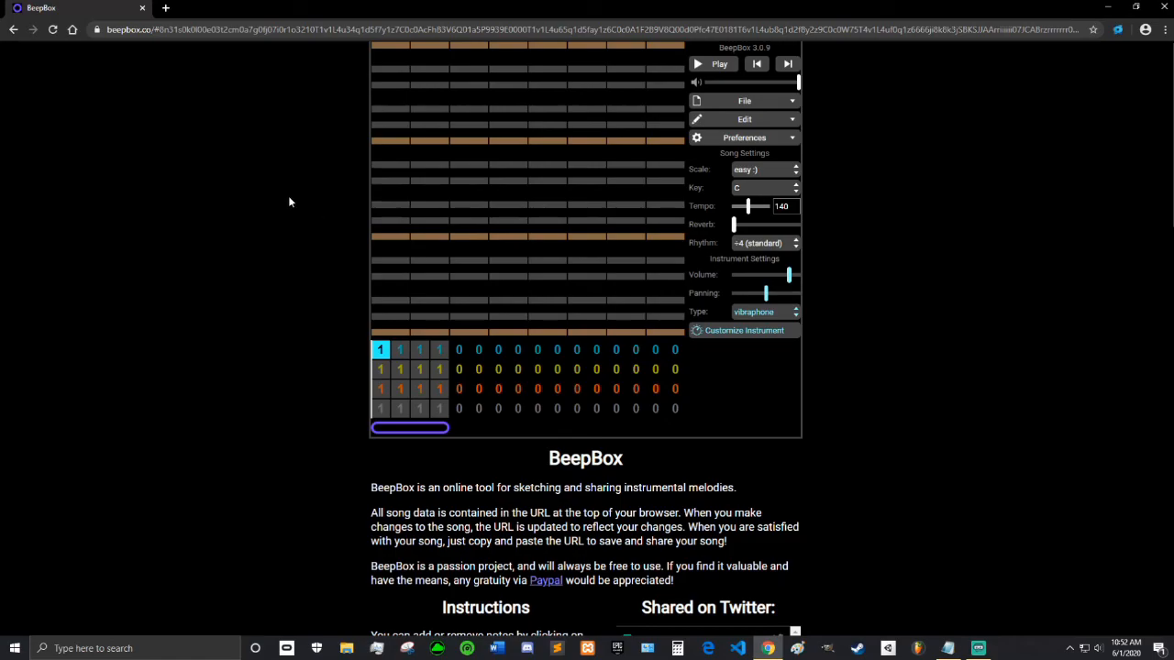
Enter a seven-note melody in pattern 1 that rises over the first three beats and steps back down across the rest.
click(381, 236)
click(420, 181)
click(459, 141)
click(498, 164)
click(537, 164)
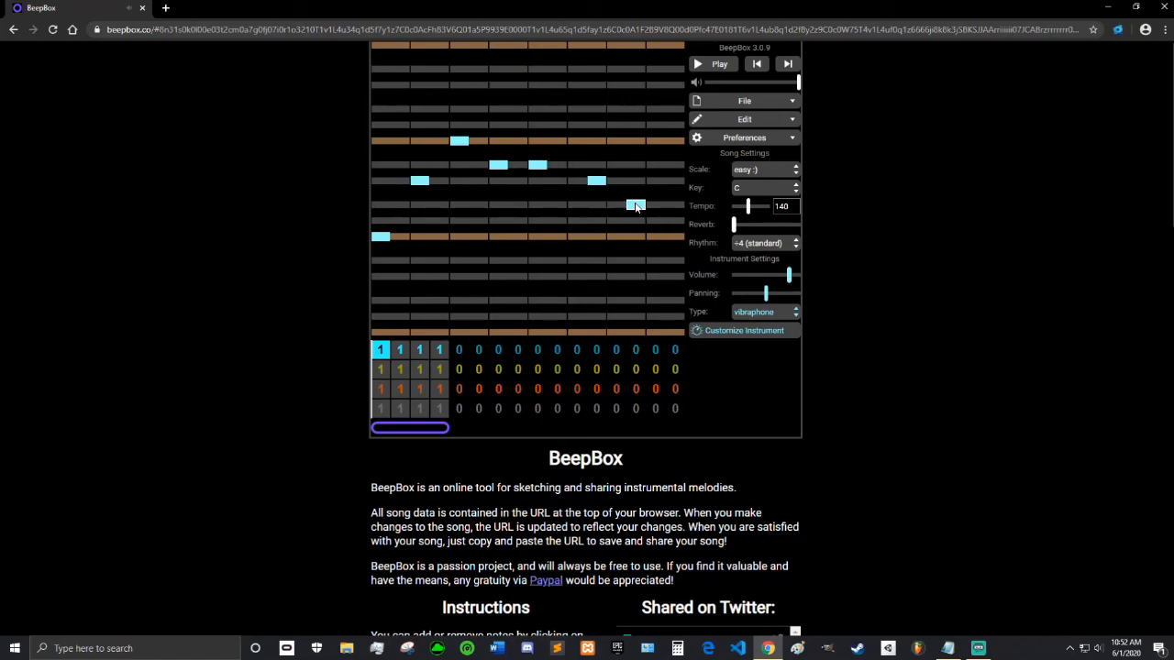
Move the melody's last note half a beat earlier and check the melody by playing it.
click(719, 66)
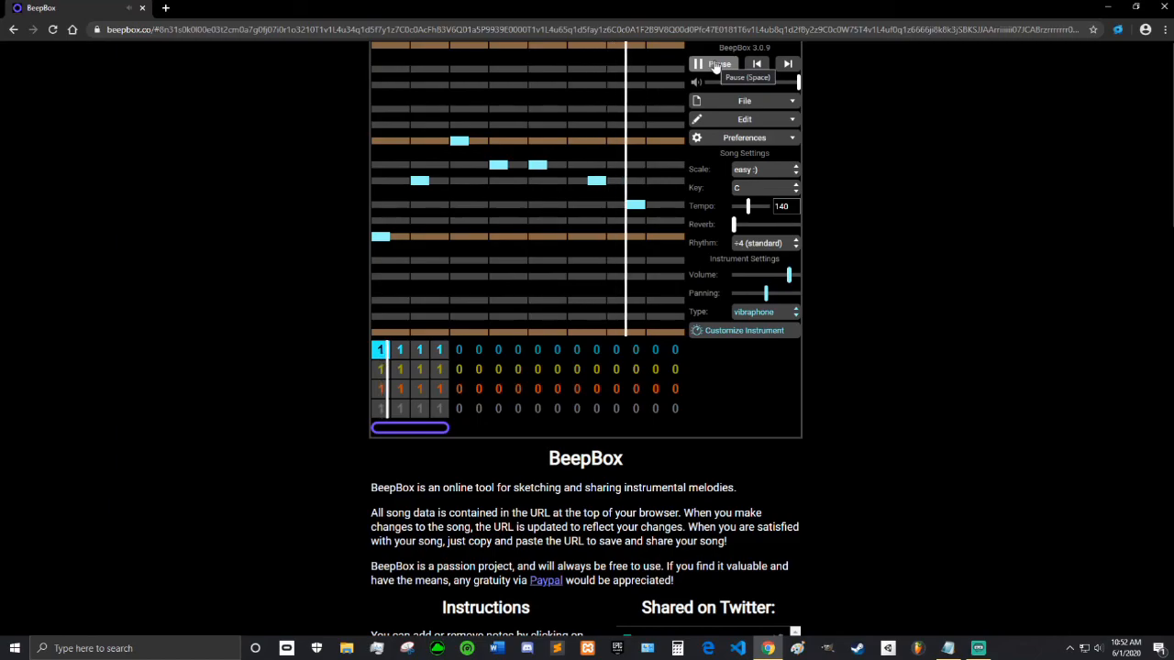
click(717, 65)
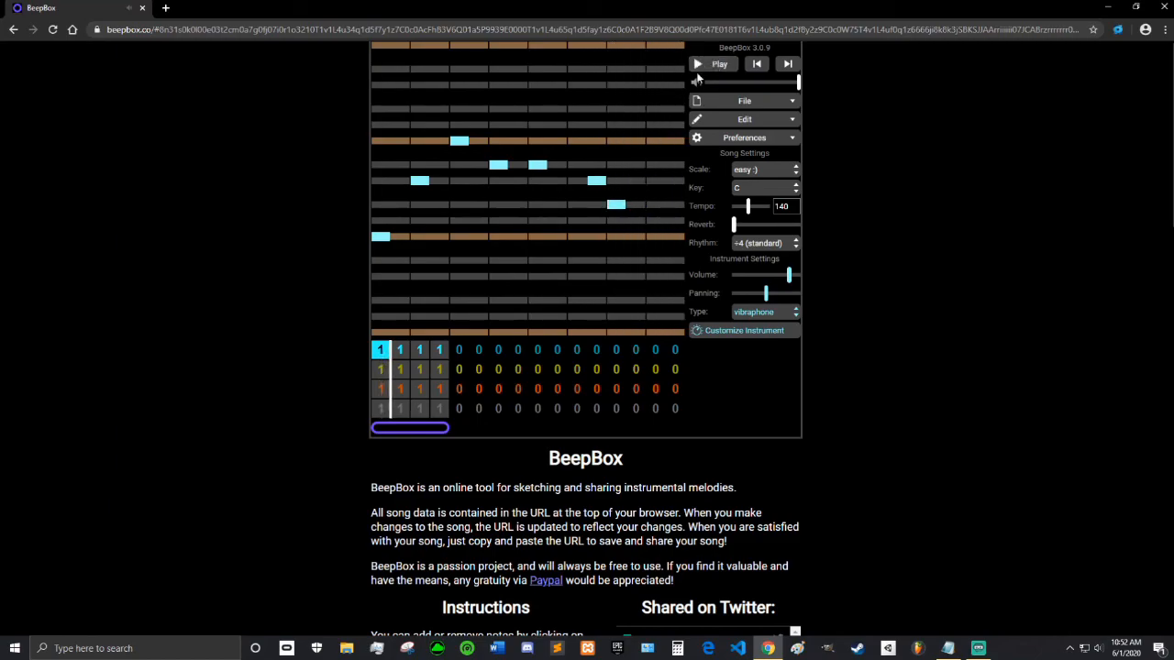
click(718, 66)
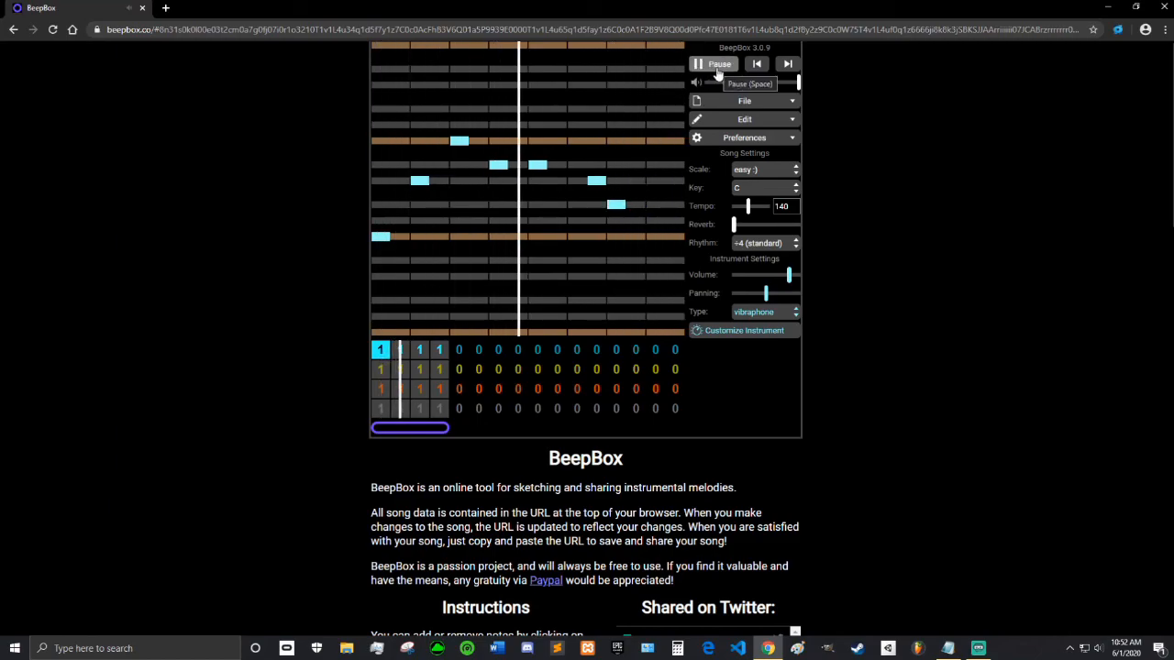
click(718, 66)
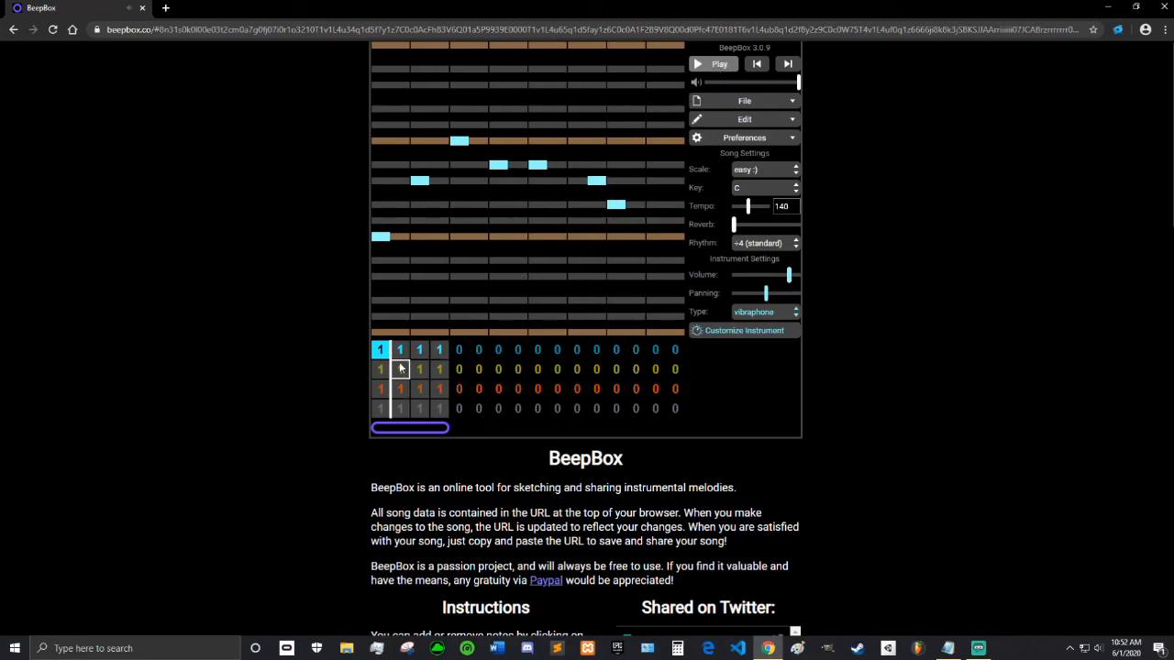
Assign pattern 2 to bar 2 and begin its melody with three rising notes.
click(403, 351)
key(2)
click(415, 192)
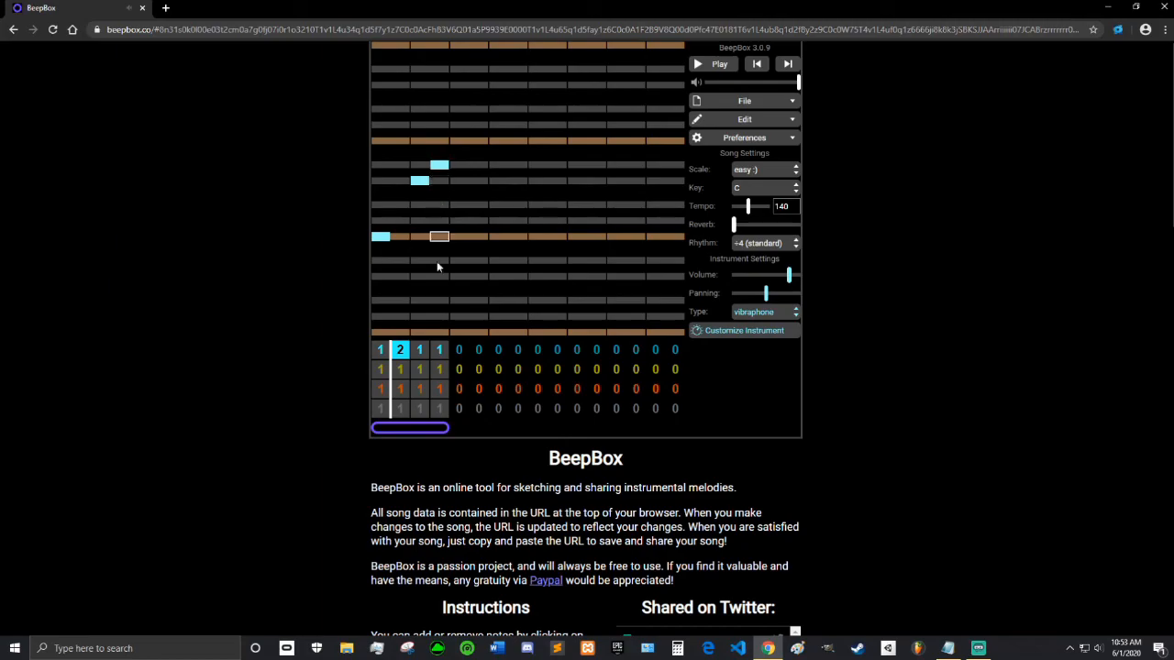
Compare bar 2 with the first melody and enter four notes for the melody's second half in pattern 3.
click(418, 350)
click(407, 345)
click(407, 349)
click(419, 349)
click(406, 349)
click(420, 350)
click(400, 349)
click(596, 181)
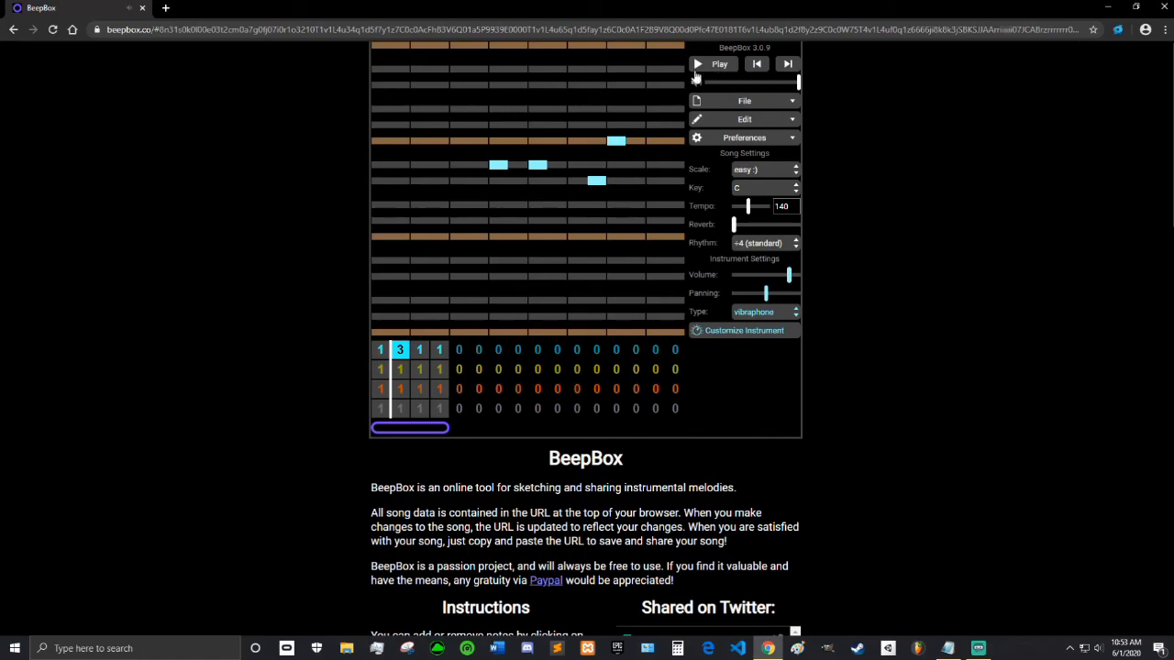
Return bar 2 to pattern 2 and complete its seven-note melody, ending on the same high note as beat three.
key(2)
click(405, 345)
click(405, 354)
click(499, 165)
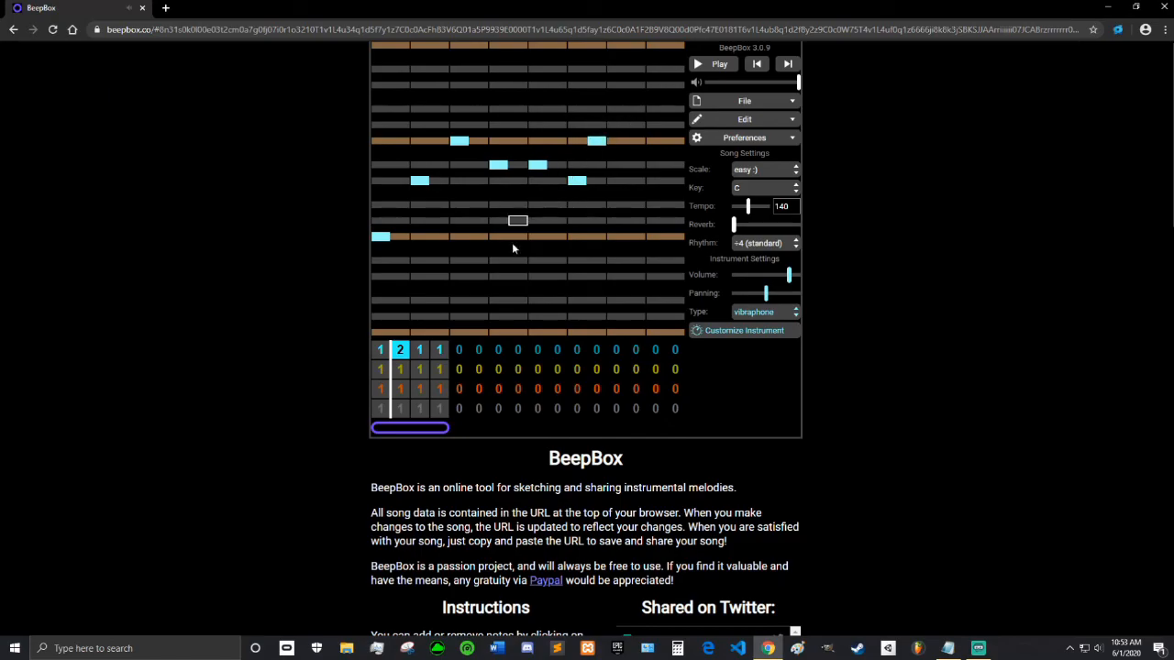
Compare pattern 2 with pattern 1 and shift the last two notes of pattern 2 half a beat later.
click(403, 349)
click(406, 355)
click(405, 346)
click(406, 355)
click(577, 181)
drag(594, 143, 597, 180)
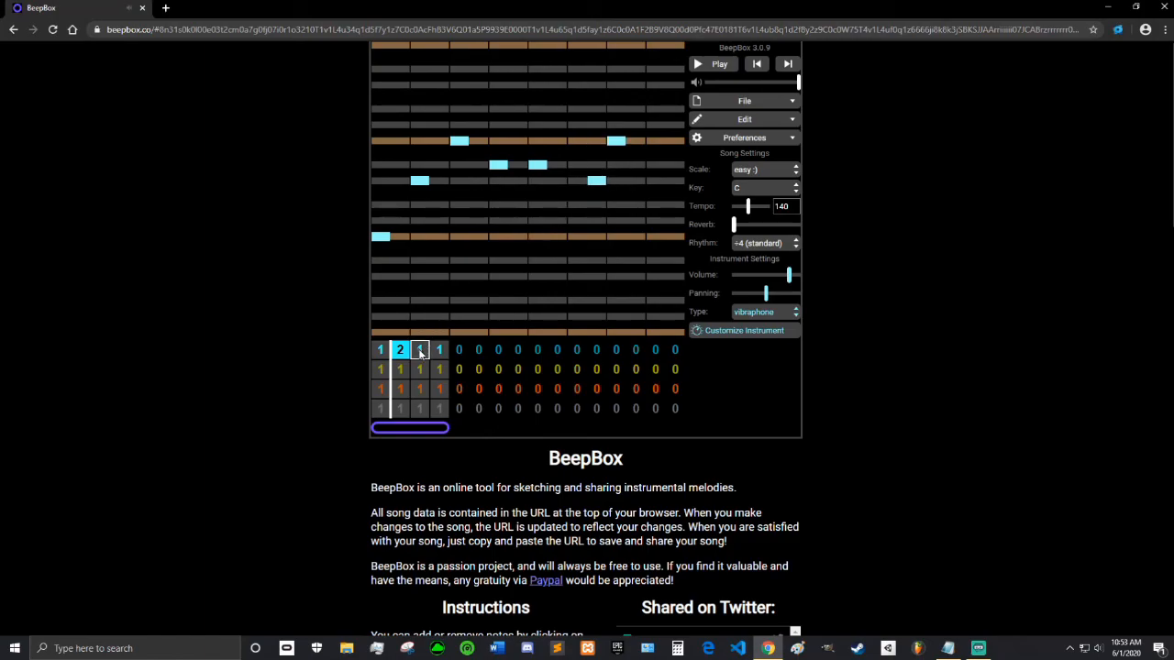
Clear all leftover notes from pattern 3 and return bar 2 to pattern 2.
click(404, 349)
drag(518, 168, 506, 167)
click(596, 182)
click(616, 142)
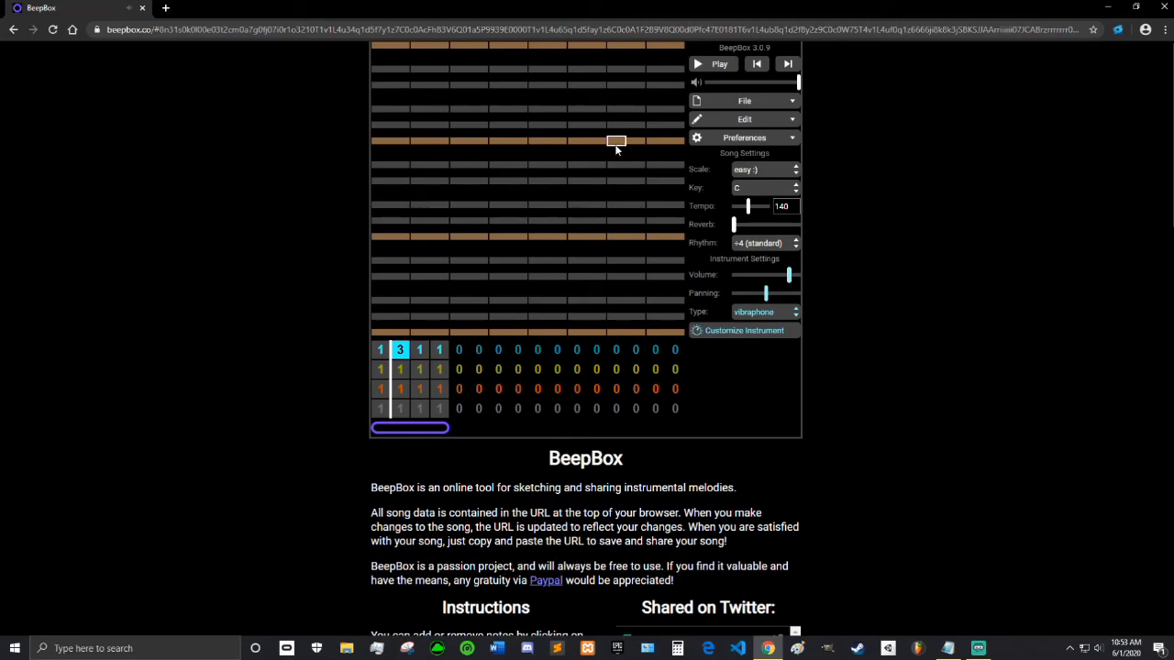
click(404, 355)
Play the song from bar 1 and review the melodies in bars 2 and 4, ending with playback paused.
click(380, 350)
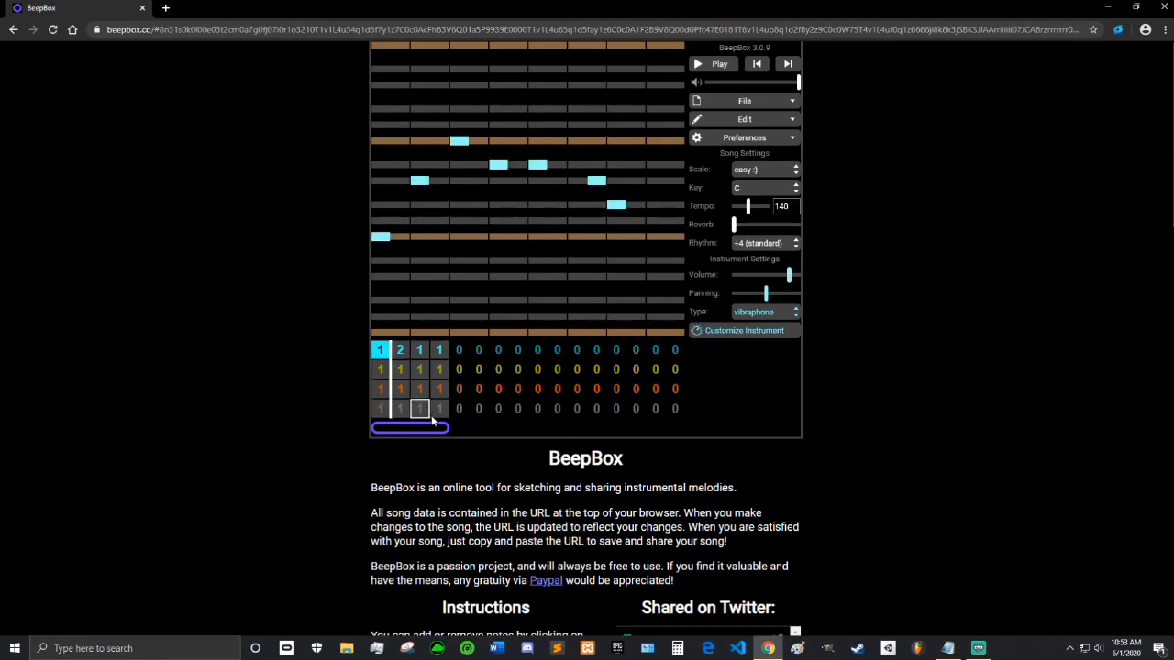
drag(417, 426, 390, 427)
click(715, 65)
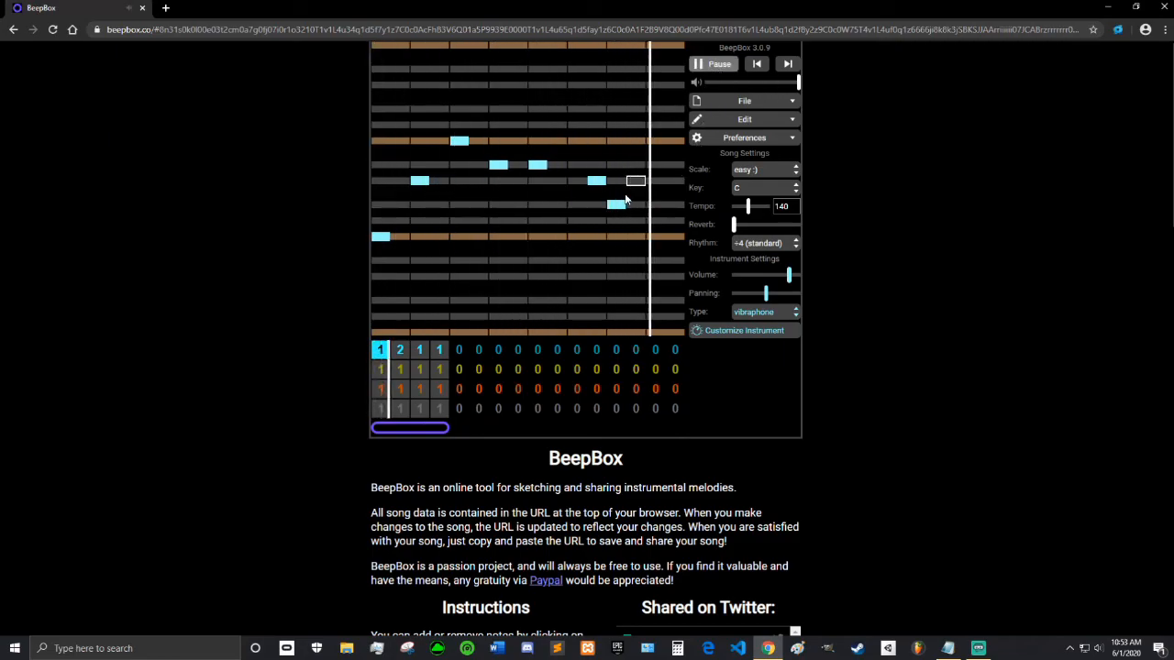
click(400, 353)
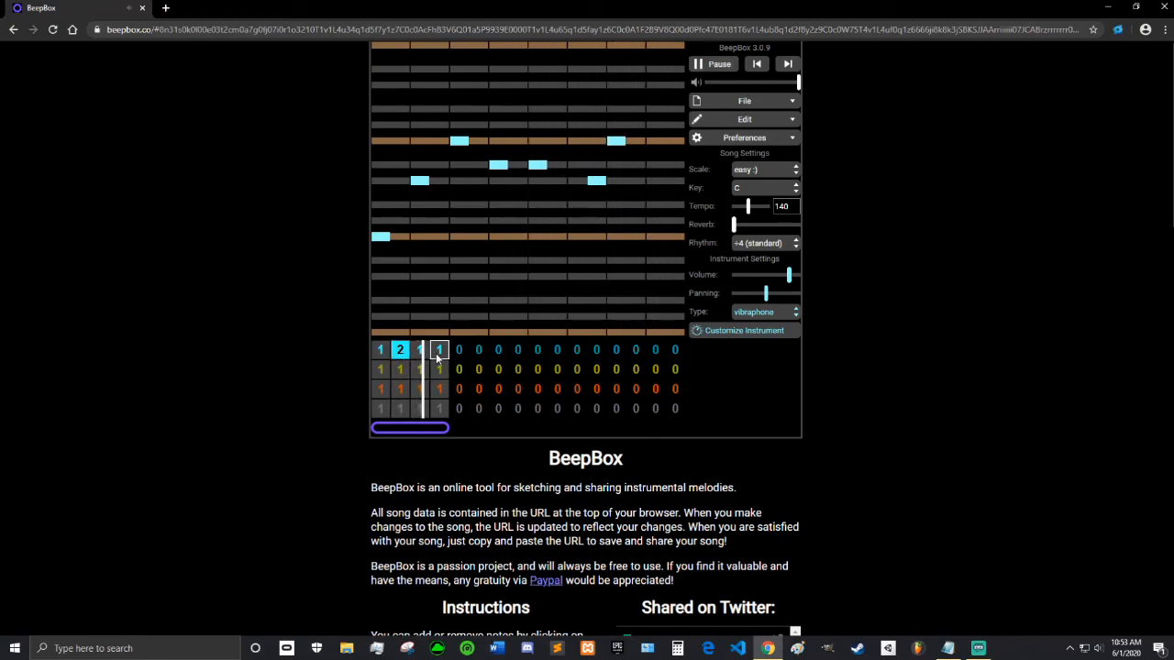
click(439, 350)
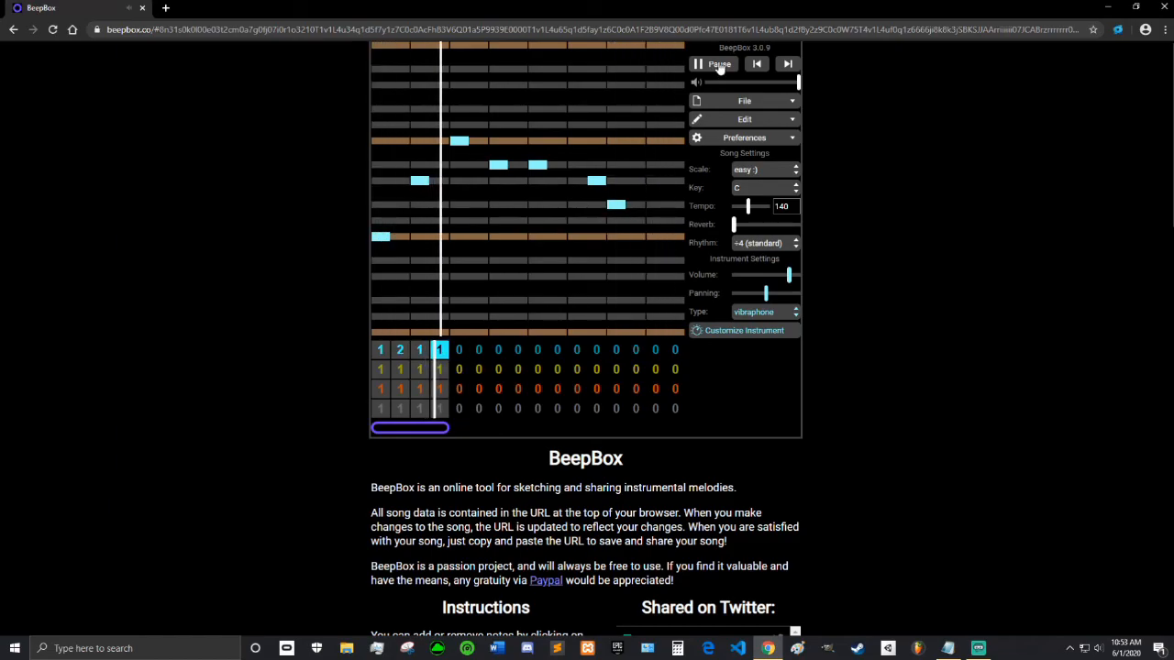
key(space)
Assign pattern 3 to bar 4, enter four half-beat low C notes, E on beat five and high C on beat seven, and play it.
key(3)
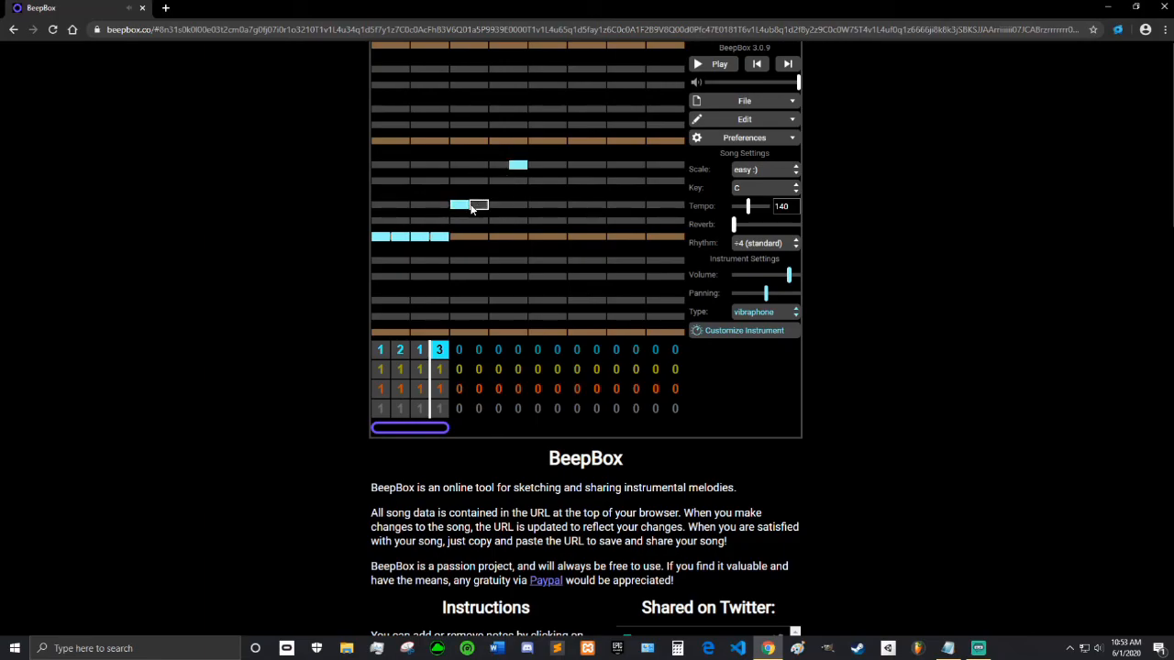
click(515, 167)
click(539, 203)
click(699, 64)
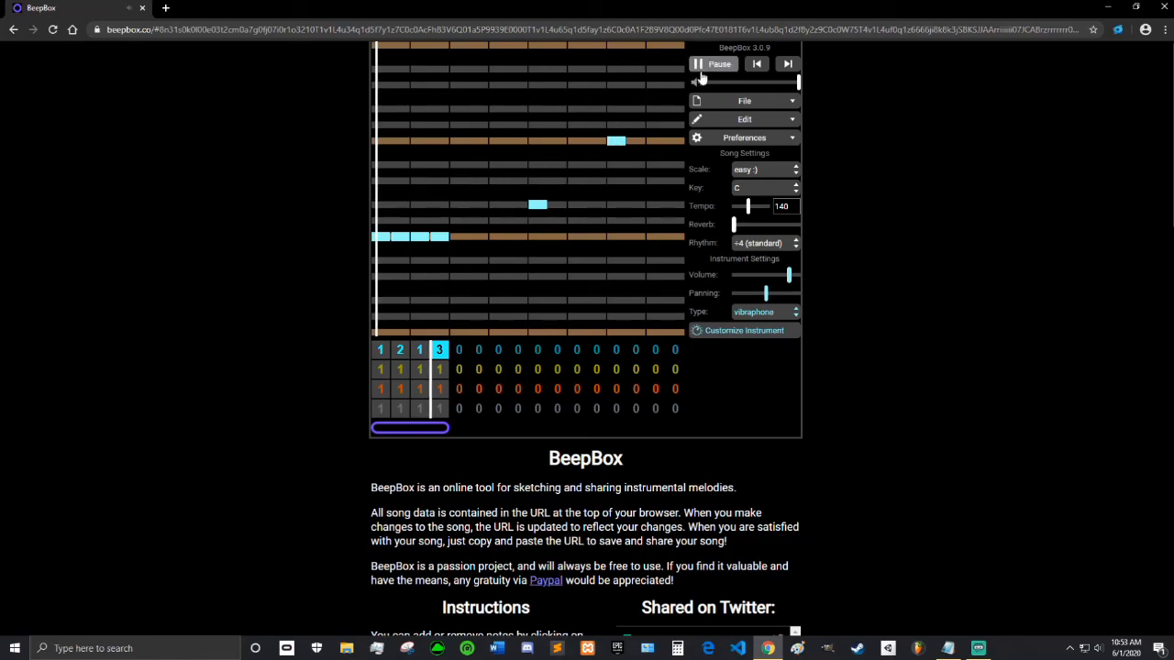
Respace pattern 3 with the four low C notes on beats one to four, E on beat six and high C on beat eight.
click(400, 236)
click(439, 238)
click(460, 239)
click(499, 238)
click(537, 204)
click(576, 204)
click(616, 140)
click(655, 140)
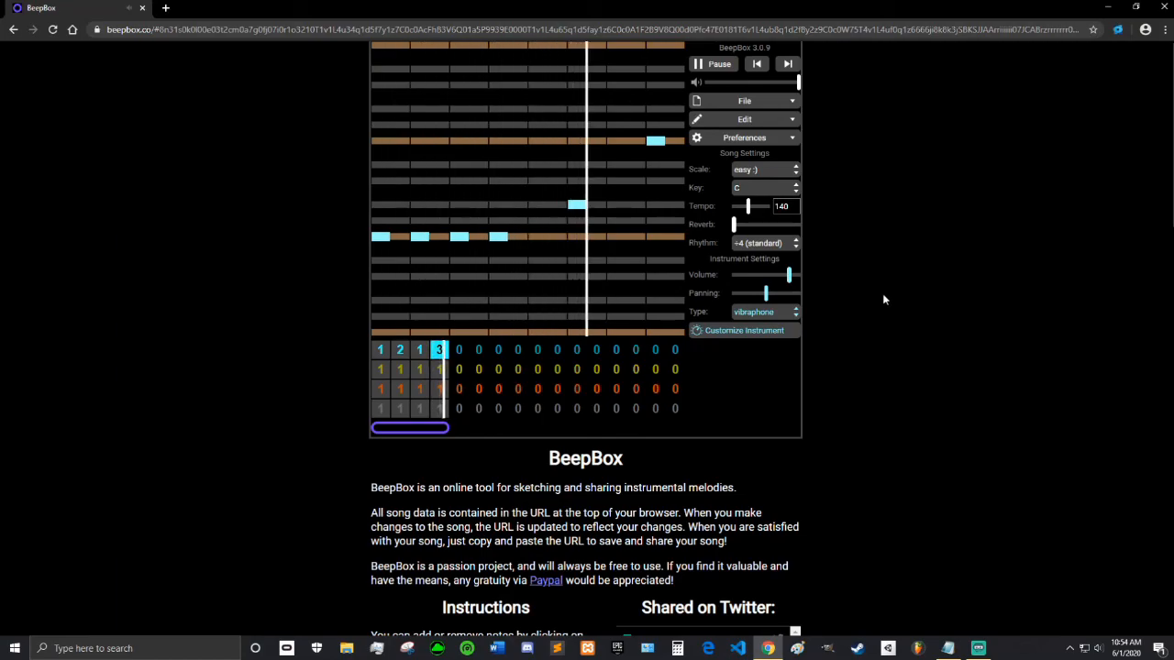
Move pattern 3's last note to beat seven and lower its second and fourth notes one row to A.
click(653, 142)
click(617, 141)
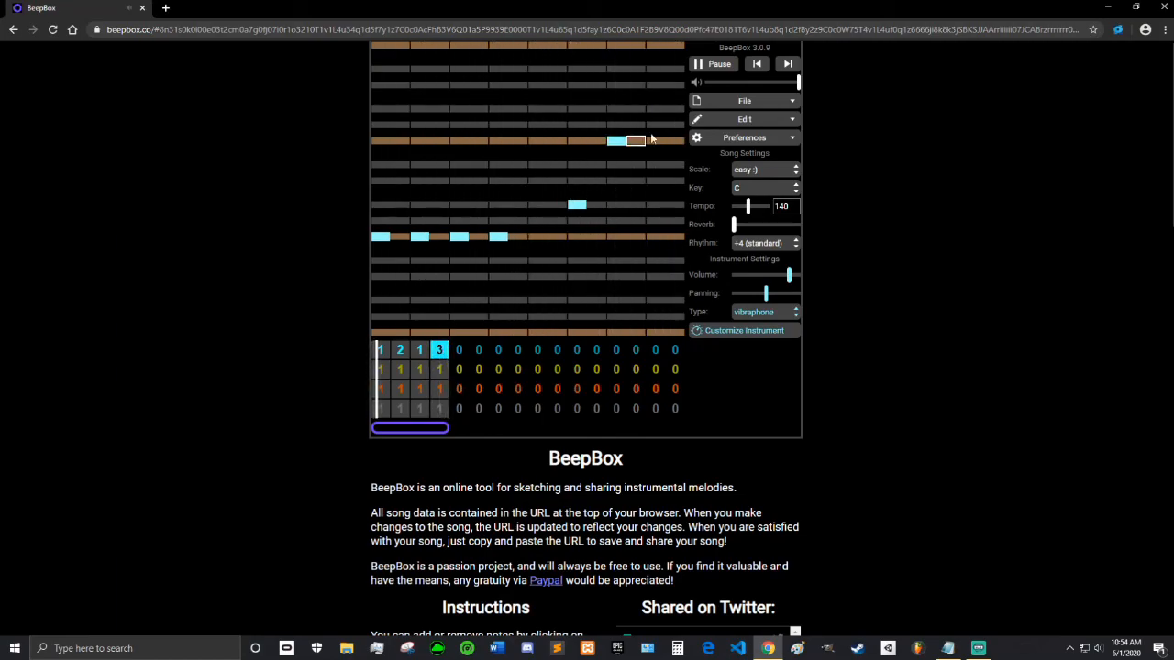
click(420, 237)
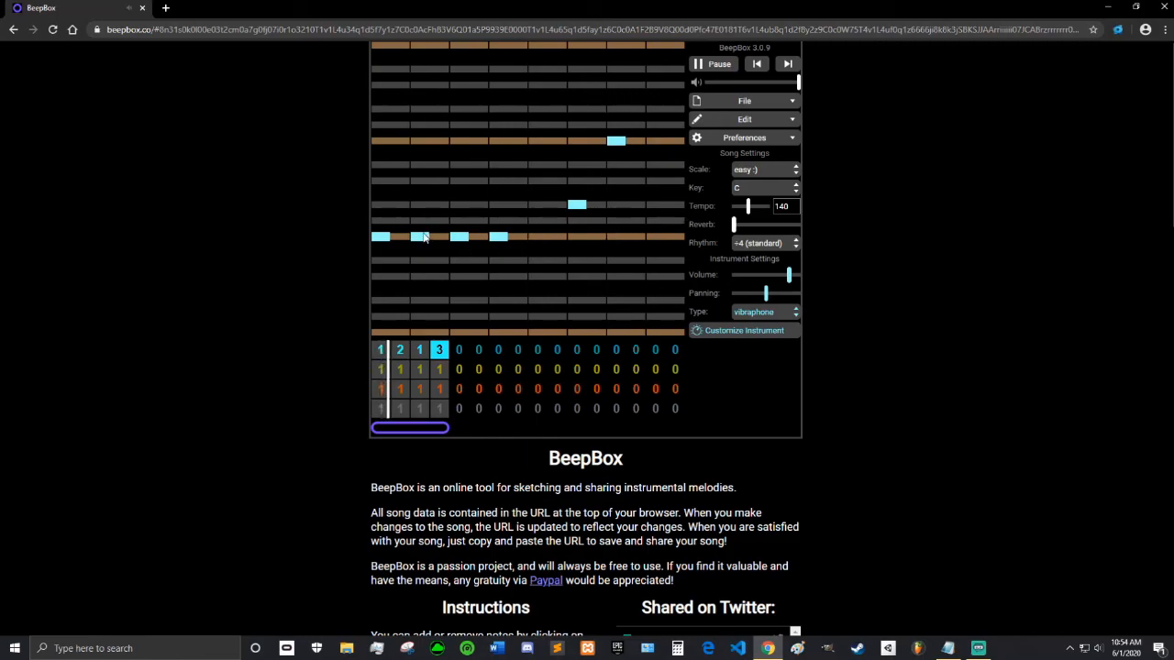
click(422, 260)
drag(498, 236, 499, 260)
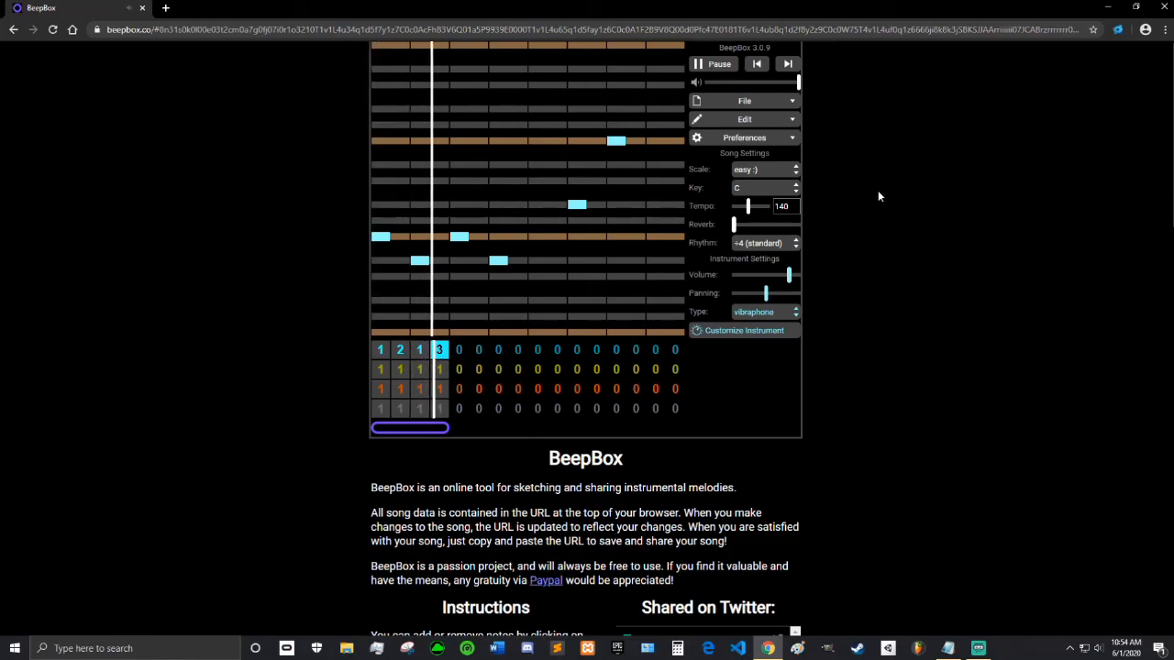
Move the E note in pattern 3 to beat five, listen to the result and stop playback.
click(580, 210)
click(545, 207)
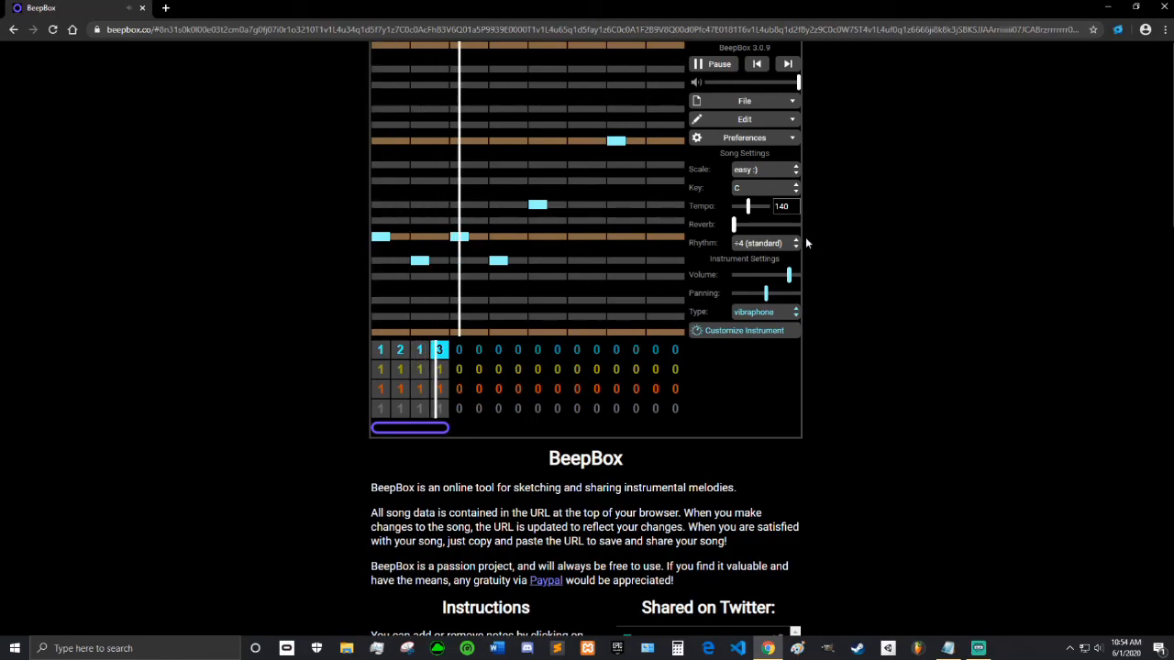
click(714, 65)
Place a C note at the start of the second channel's first bar and set that channel's instrument to recorder.
click(380, 369)
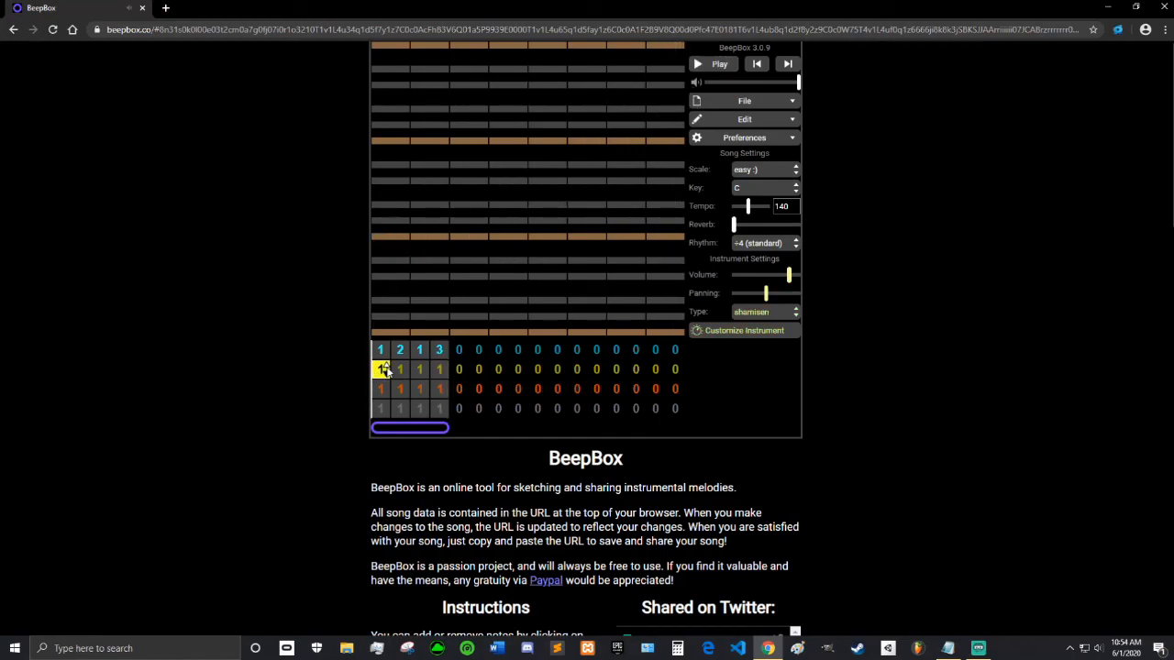
click(381, 356)
click(380, 367)
click(794, 311)
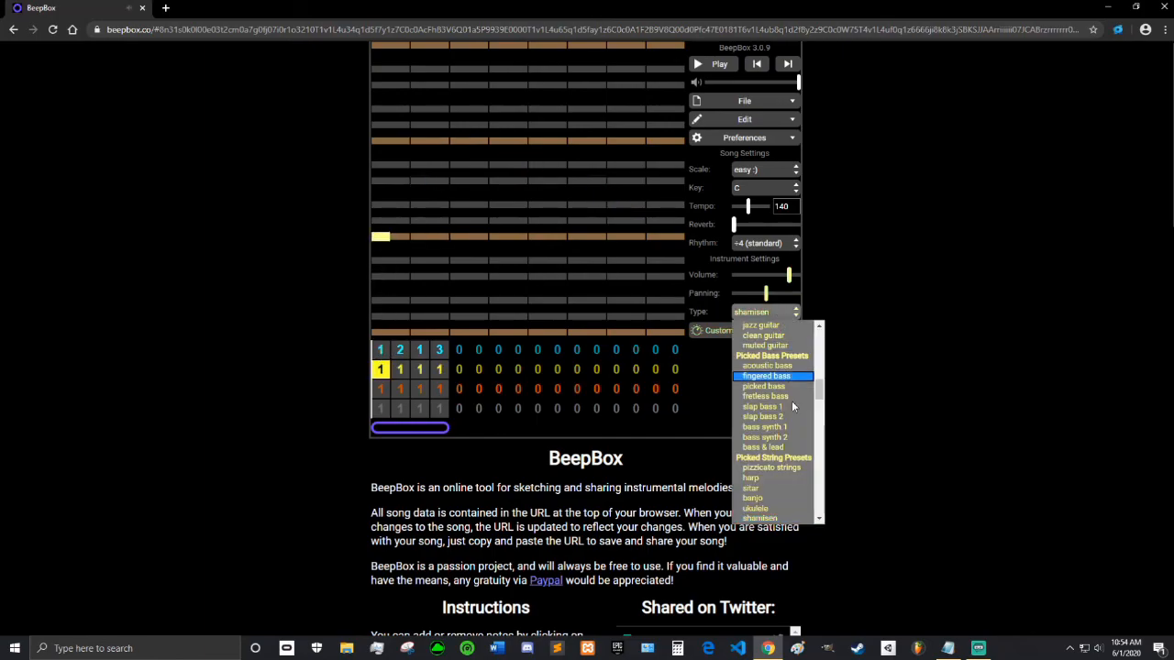
scroll(786, 401, down, 5)
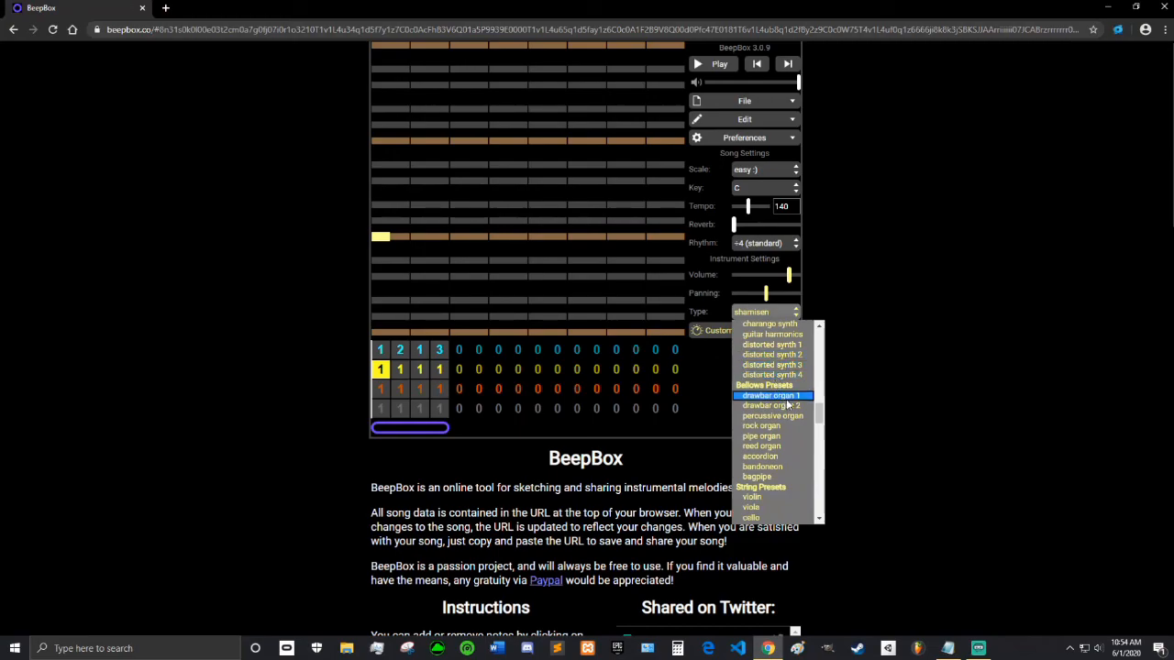
scroll(778, 444, down, 3)
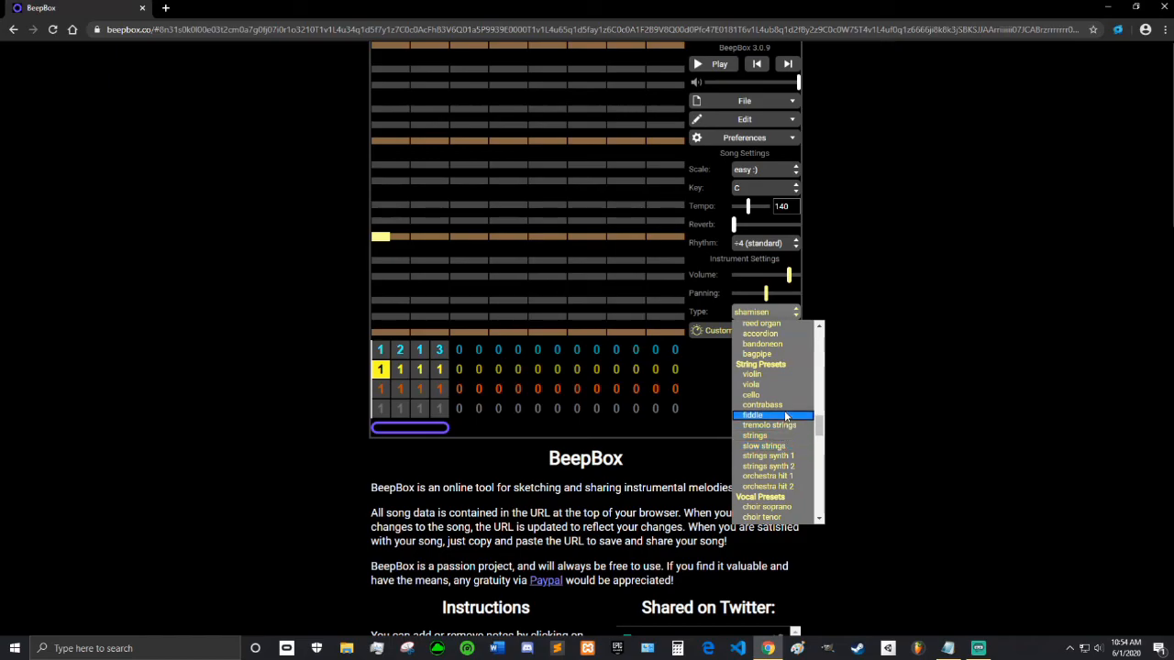
scroll(780, 440, down, 2)
scroll(775, 432, up, 5)
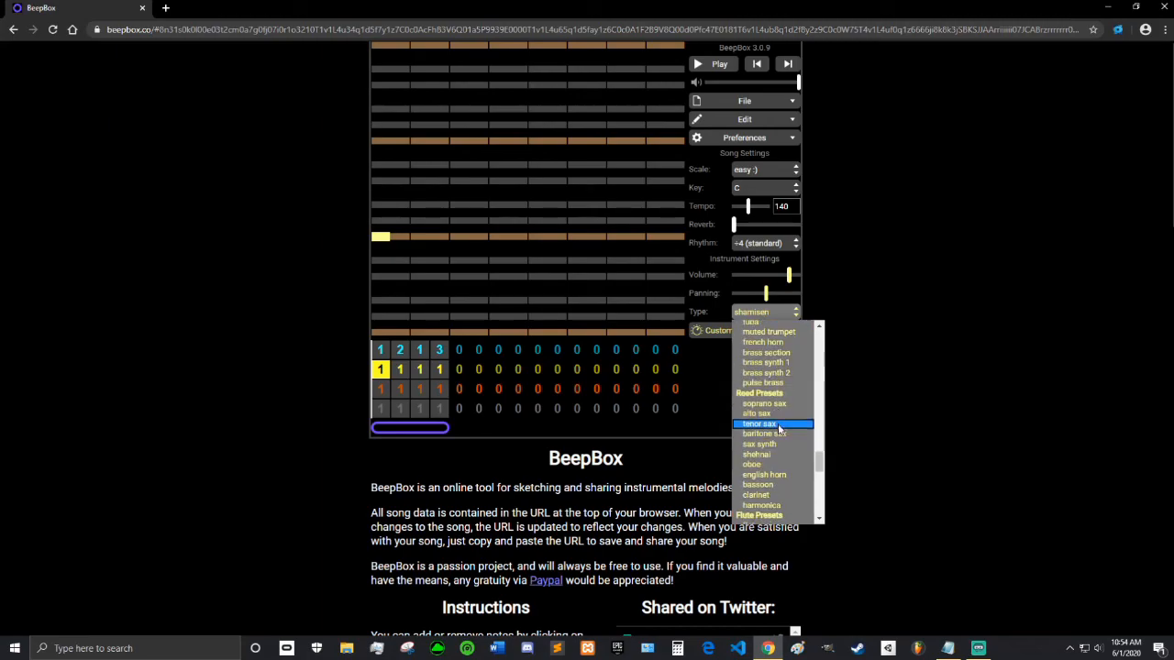
scroll(779, 412, down, 3)
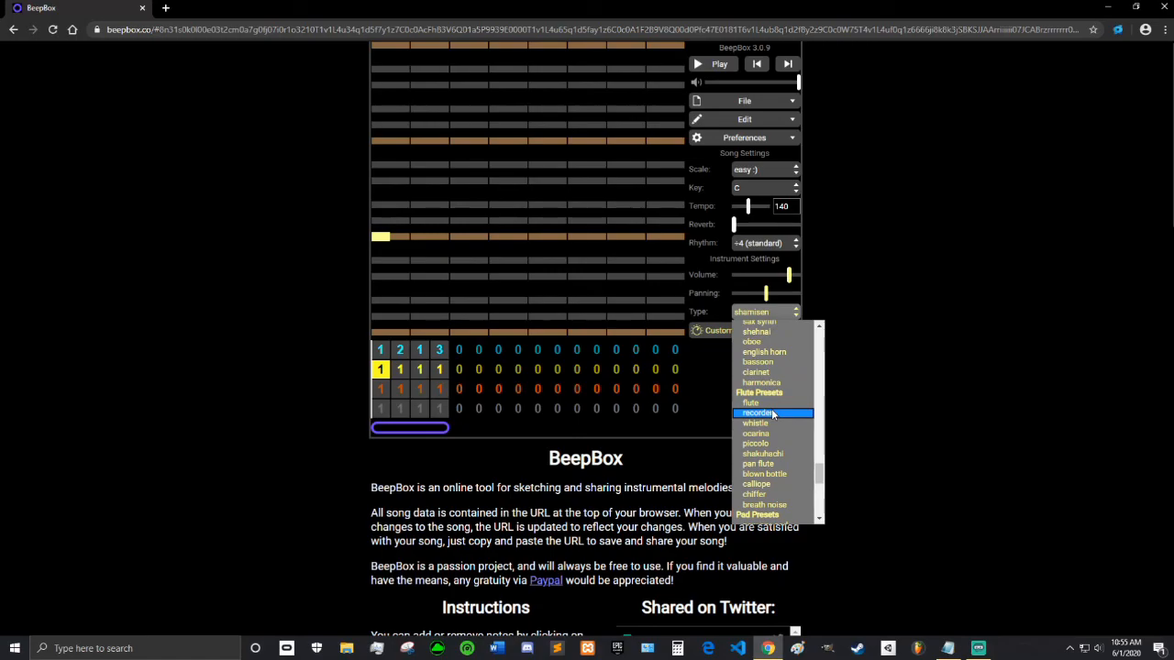
click(773, 414)
Build a two-beat chord of C, E and A at the start of the recorder's pattern 1, checking it against the melody.
click(385, 238)
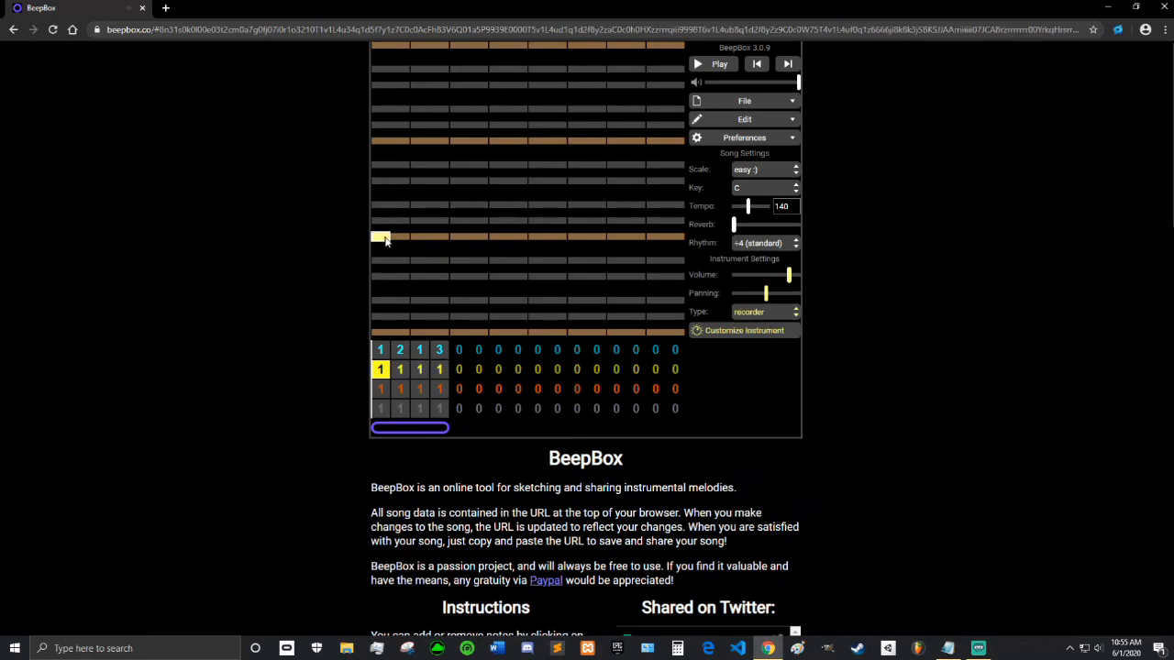
drag(389, 239, 487, 238)
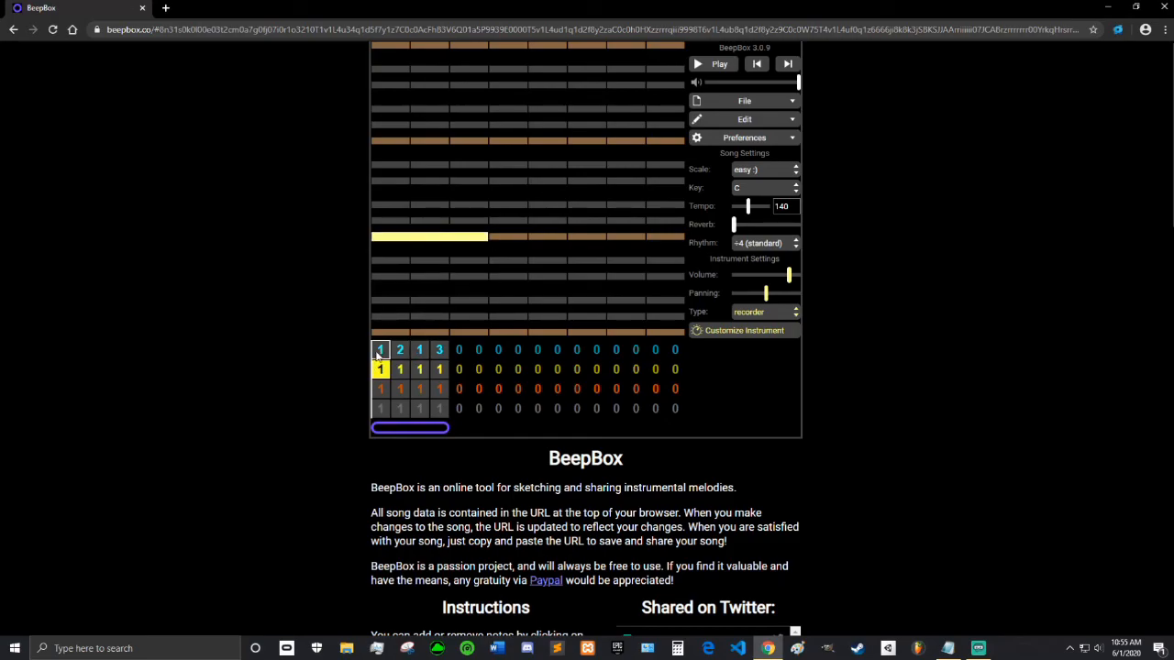
click(380, 352)
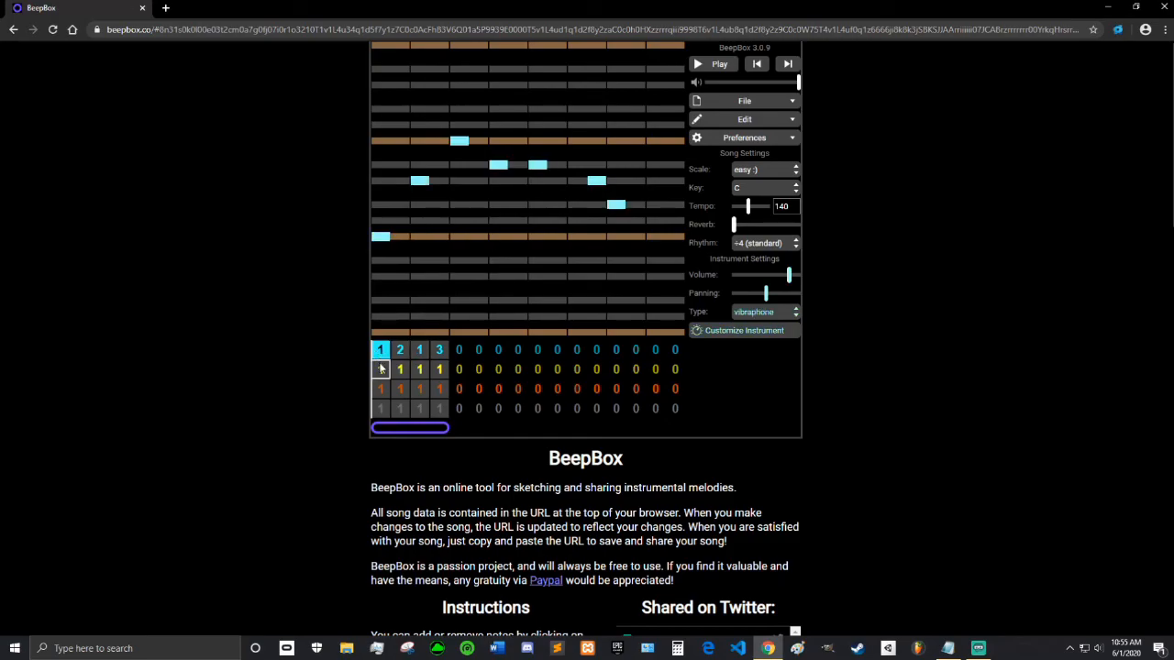
click(381, 368)
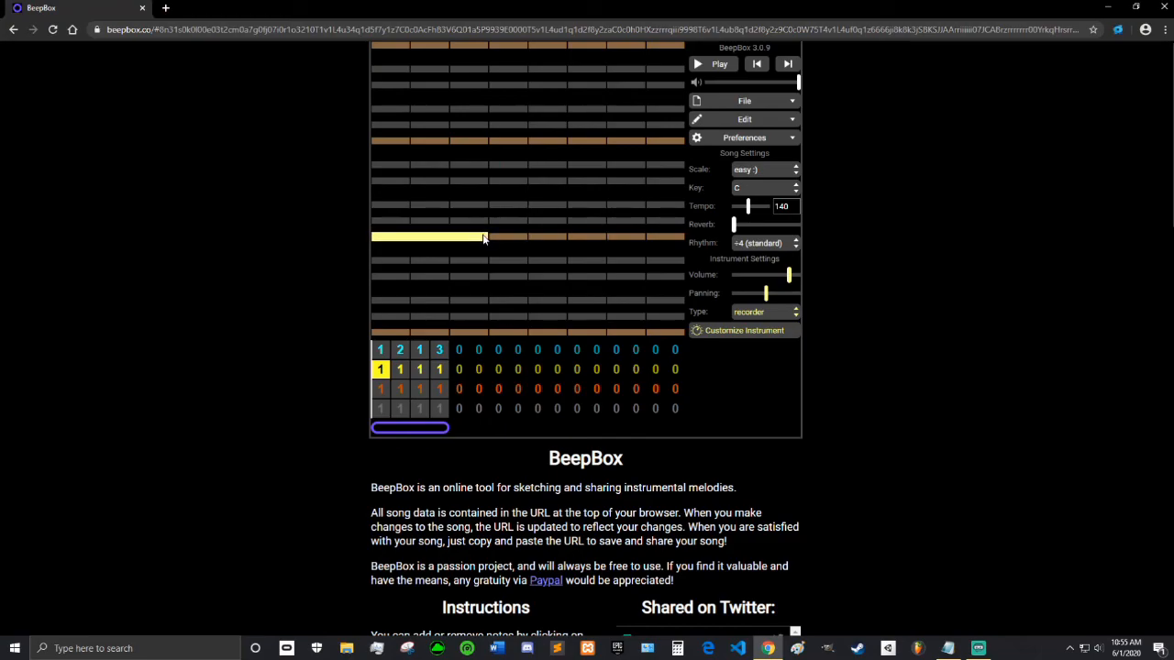
click(382, 204)
click(381, 165)
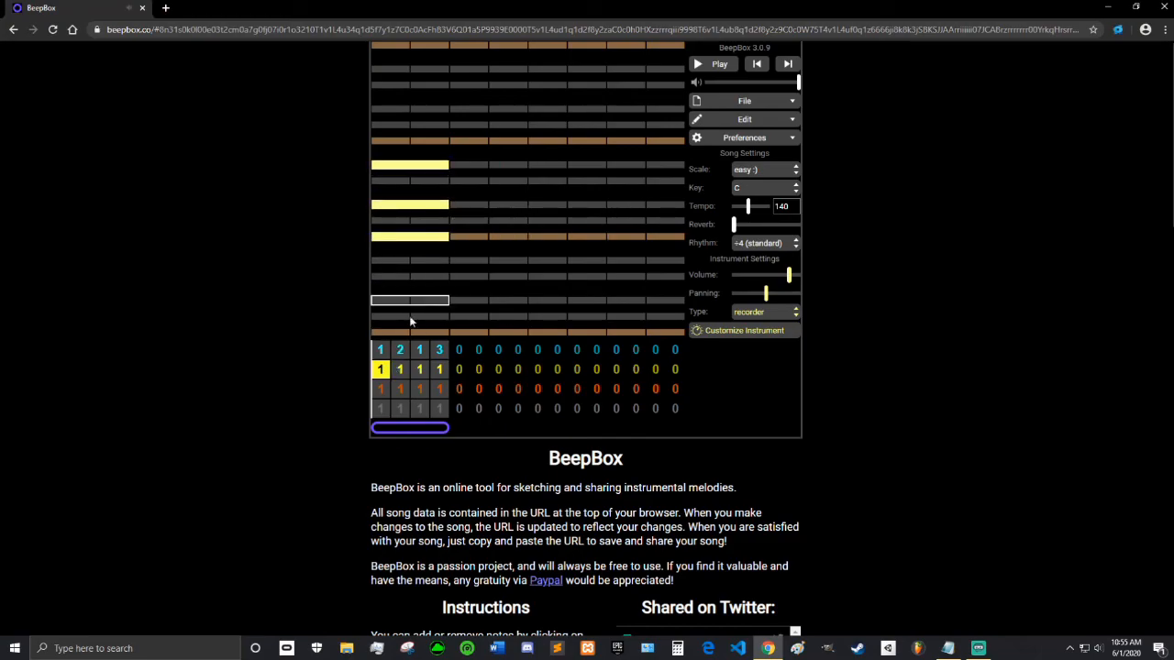
Compare with the bar 1 melody and add a higher C, E and A chord on beats three and four of the recorder pattern.
click(380, 349)
click(382, 370)
click(383, 350)
click(382, 370)
click(462, 143)
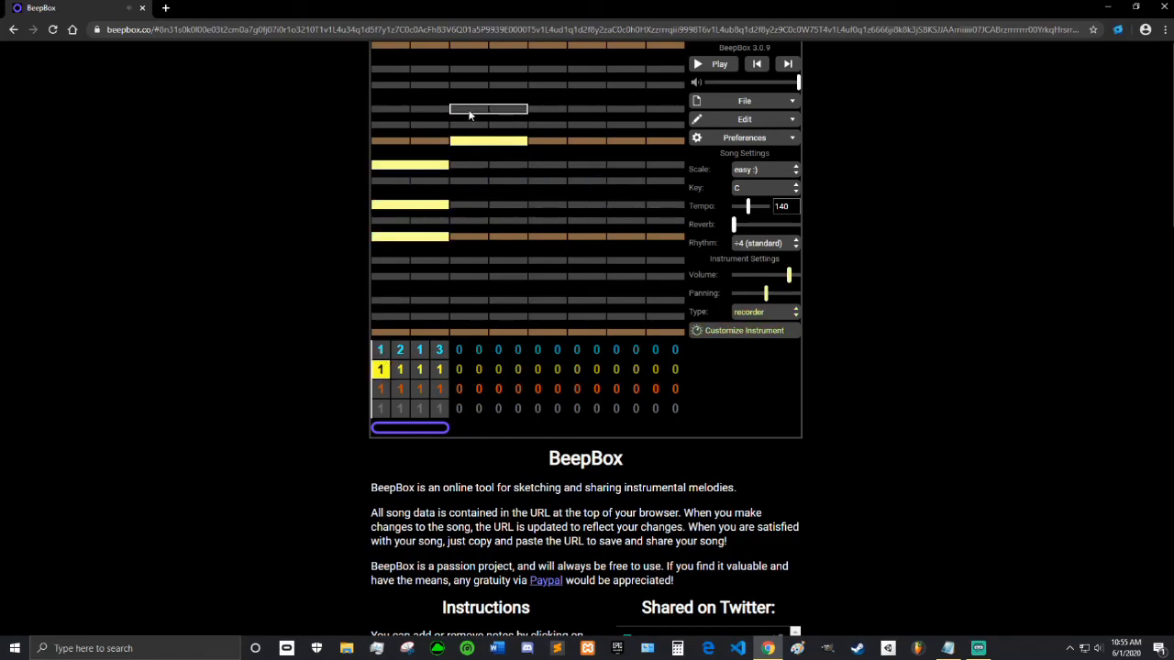
click(473, 70)
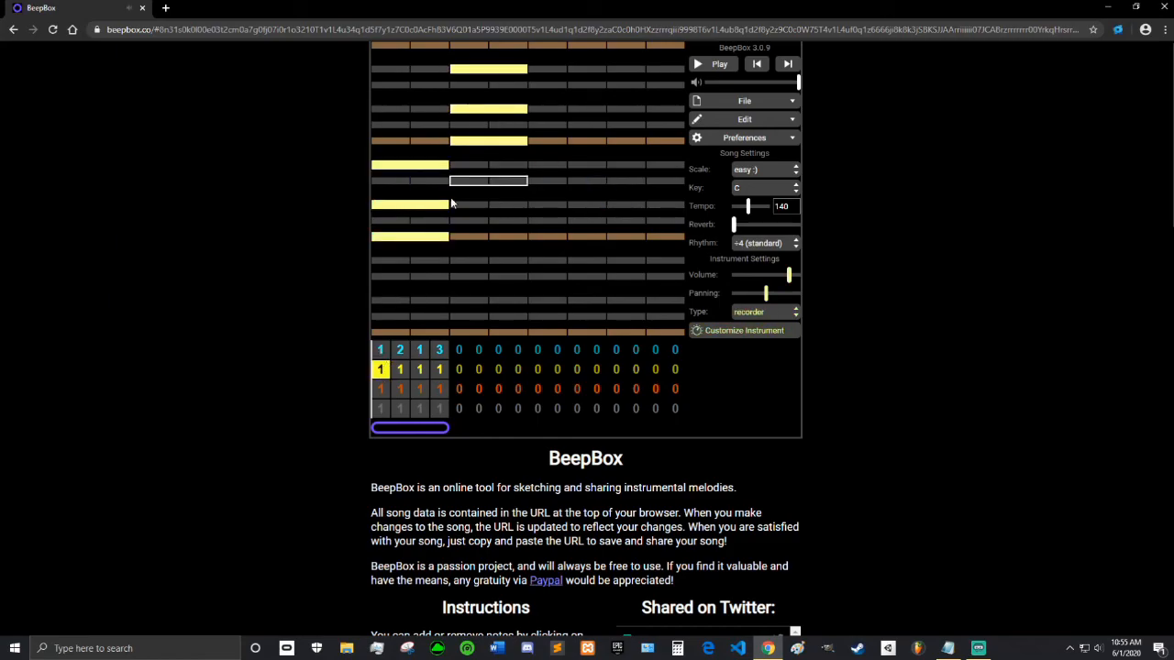
Recheck the bar 1 melody and add an A, D and G chord on beats five and six of the recorder pattern.
click(380, 349)
click(382, 368)
click(382, 352)
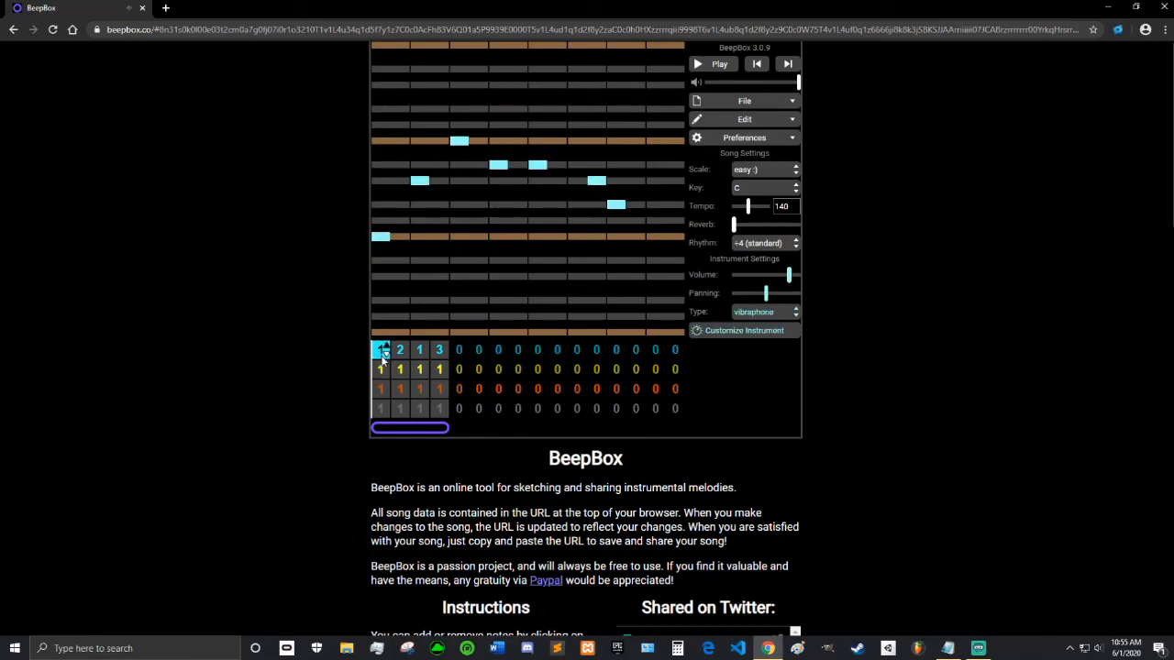
key(0)
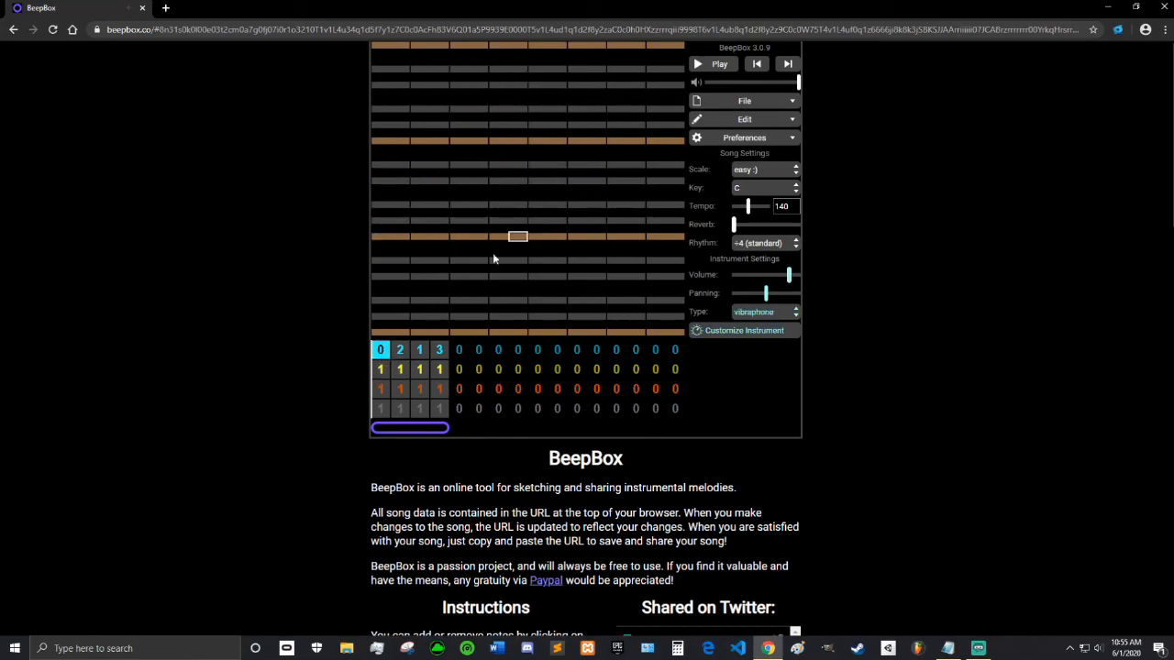
key(1)
click(382, 368)
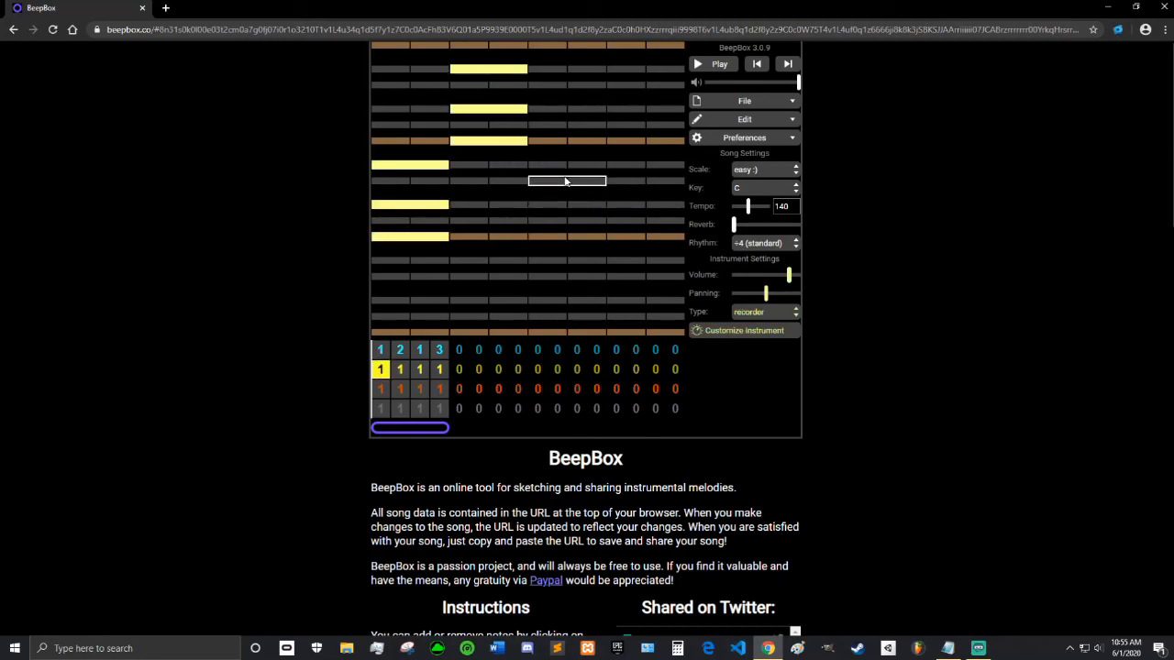
click(563, 125)
click(566, 85)
Add an E, A and D chord on beats seven and eight of the recorder pattern and play the song to check it.
key(Up)
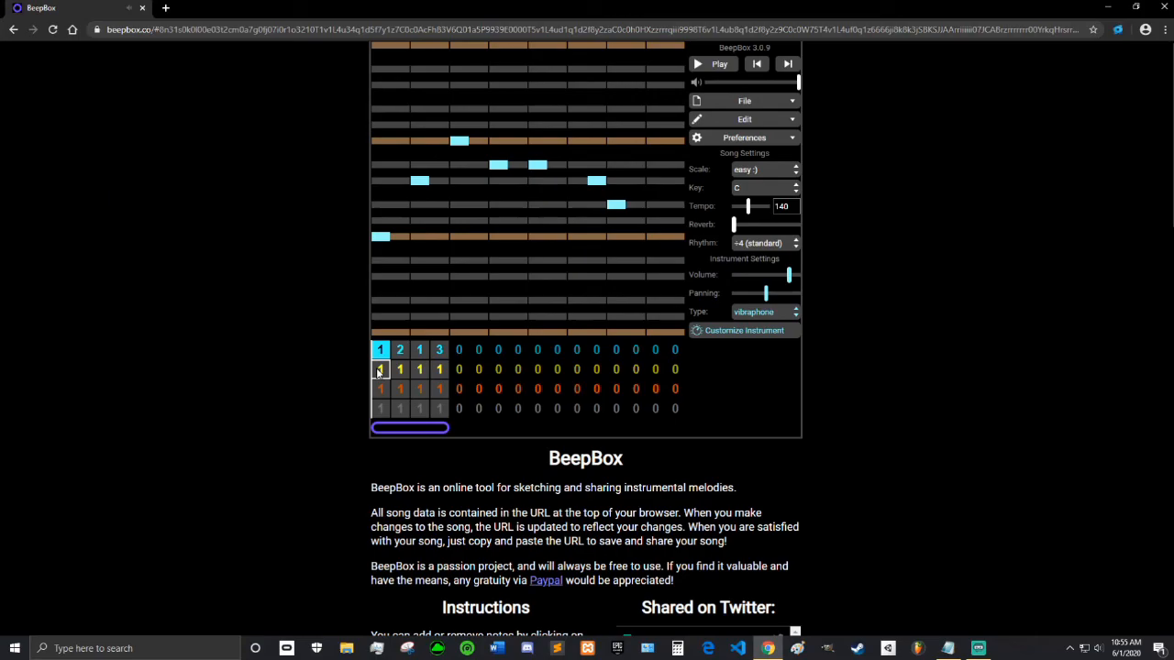
click(379, 370)
click(641, 203)
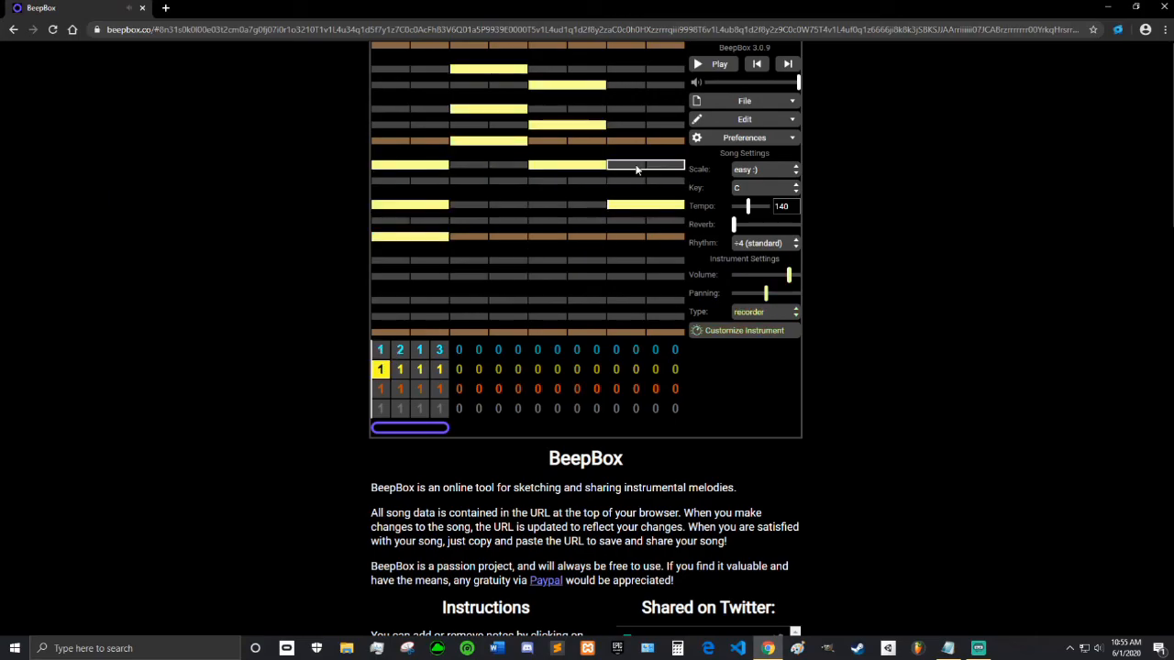
click(637, 165)
click(641, 125)
click(701, 64)
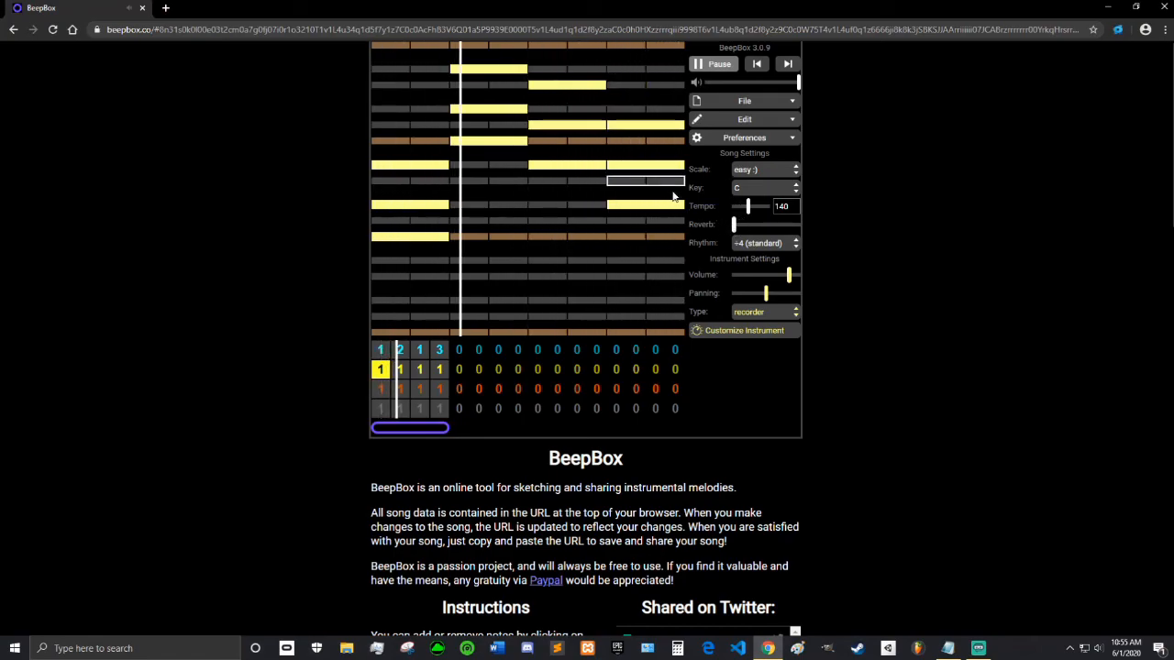
click(720, 64)
Assign pattern 2 to the recorder's bar 2 and enter two-beat C, E and A chords, the second an octave higher on beats three and four.
click(400, 370)
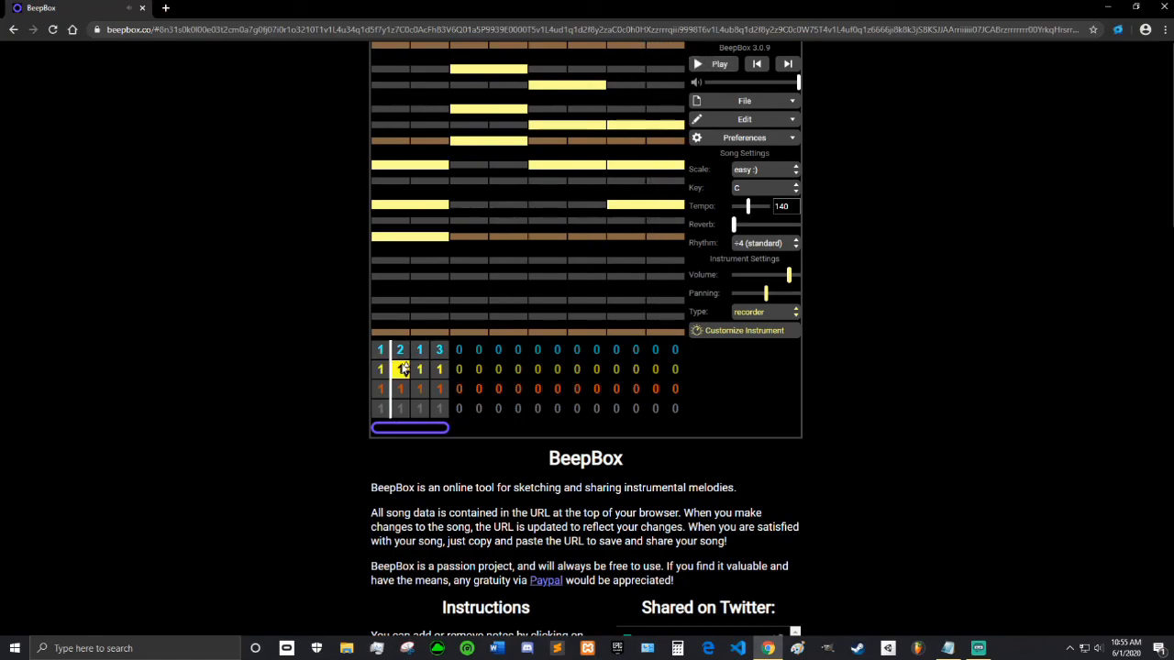
key(2)
click(388, 236)
click(389, 205)
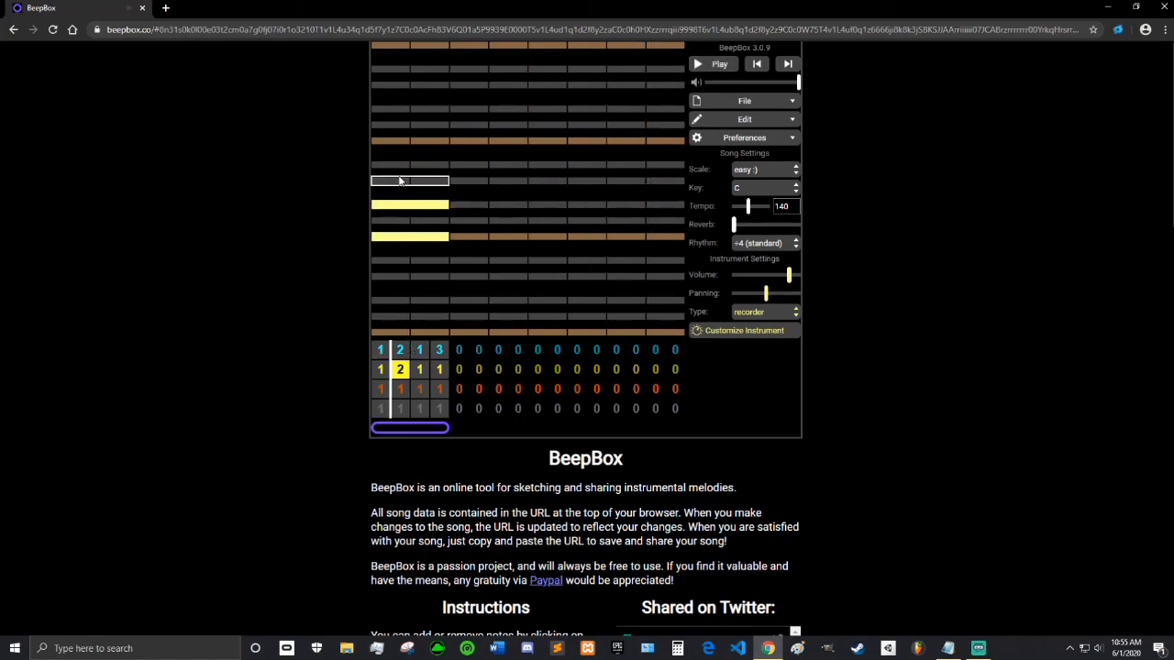
click(390, 165)
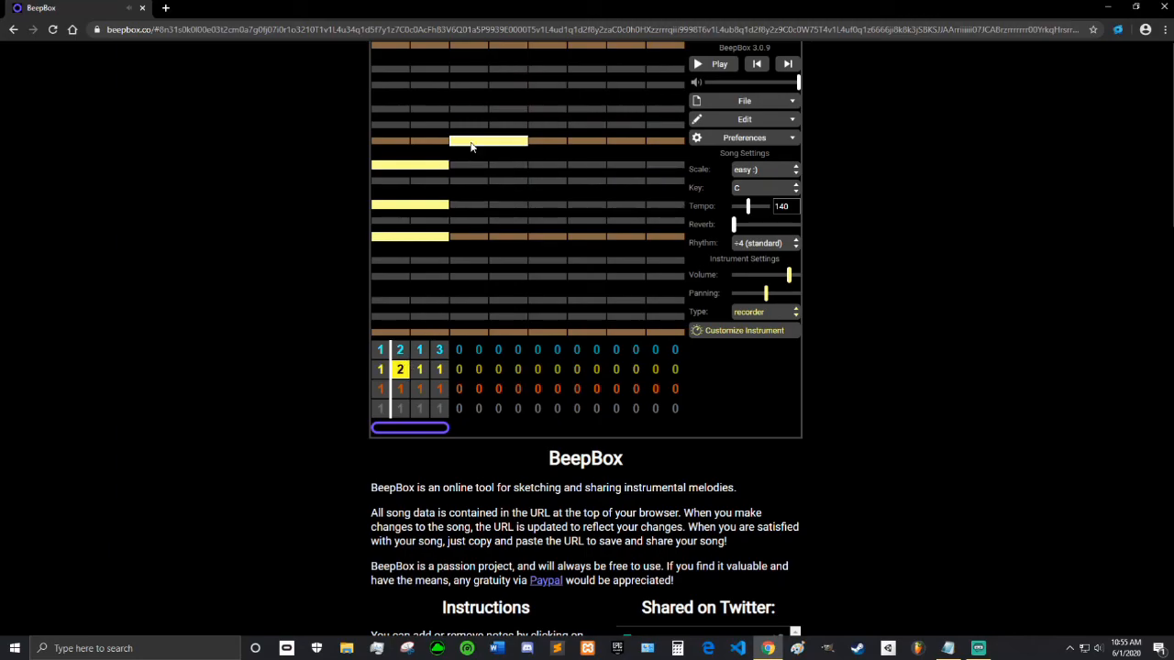
click(485, 69)
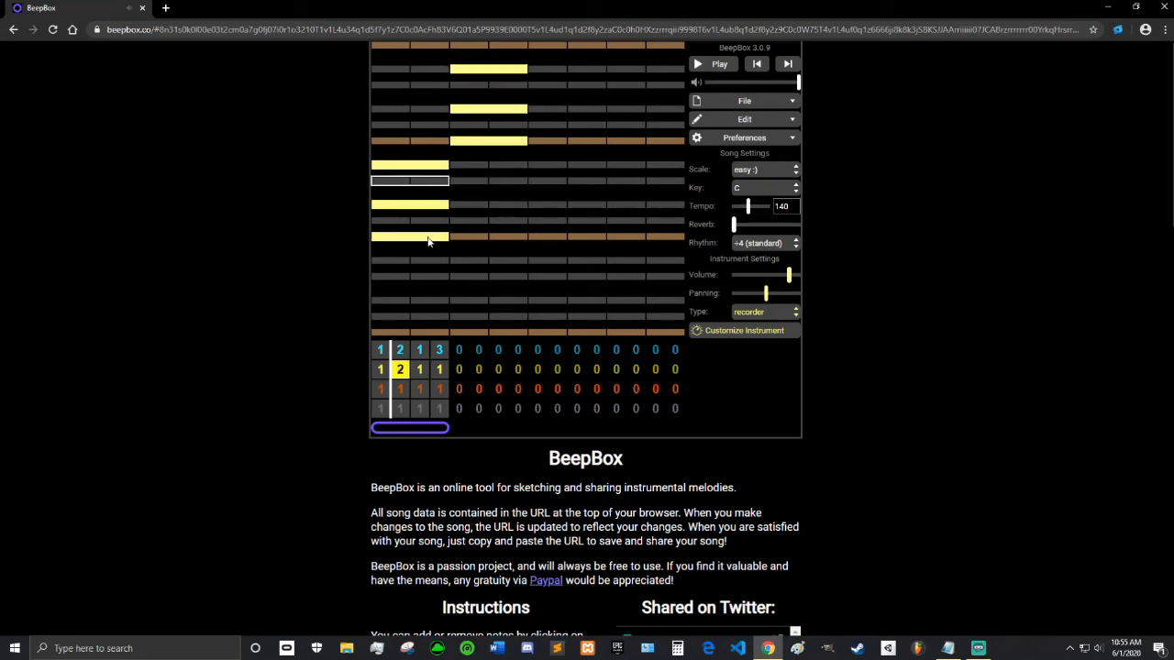
Recheck the recorder's bar 1 chords and add an A, D and G chord on beats five and six of bar 2.
click(380, 371)
click(399, 373)
click(566, 165)
click(566, 125)
click(567, 85)
Compare with the bar 2 melody and add a higher C, E and A chord on beats seven and eight of recorder pattern 2.
click(401, 350)
click(400, 368)
click(631, 141)
click(636, 112)
click(645, 72)
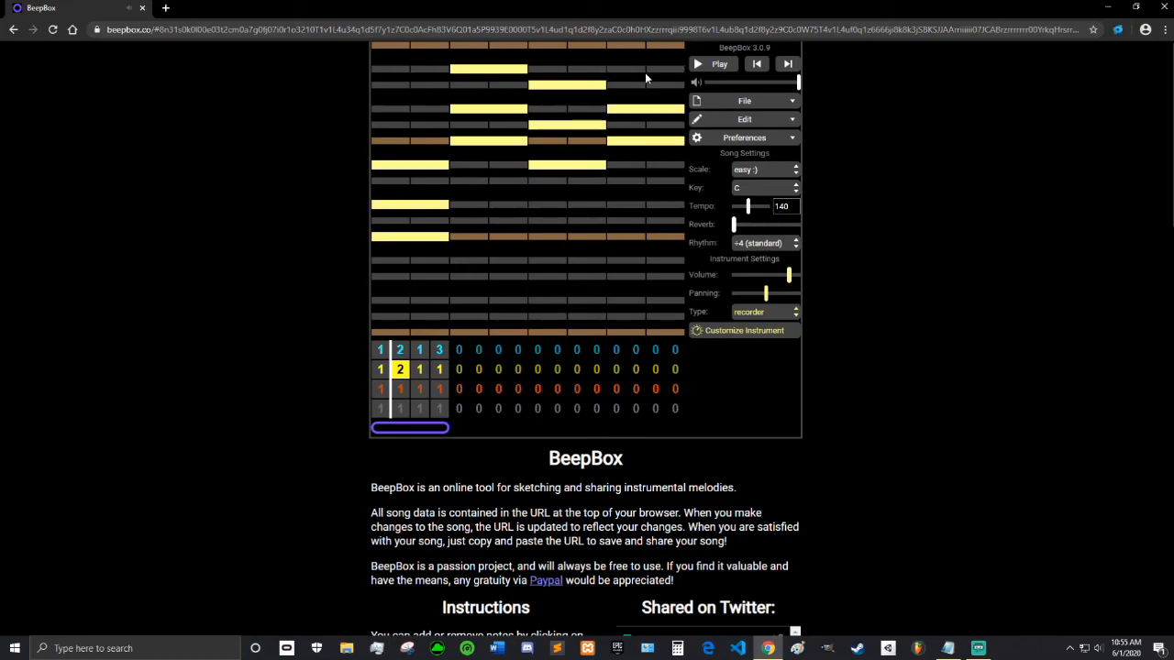
Play the song and lower the recorder's volume slightly.
click(707, 65)
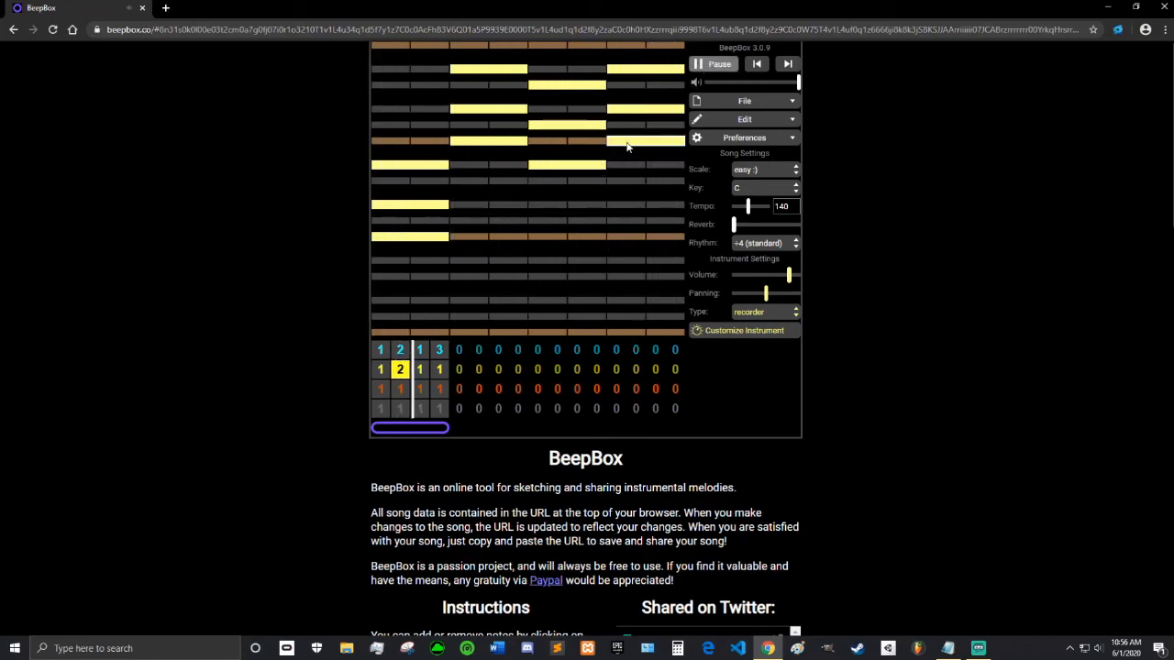
click(587, 172)
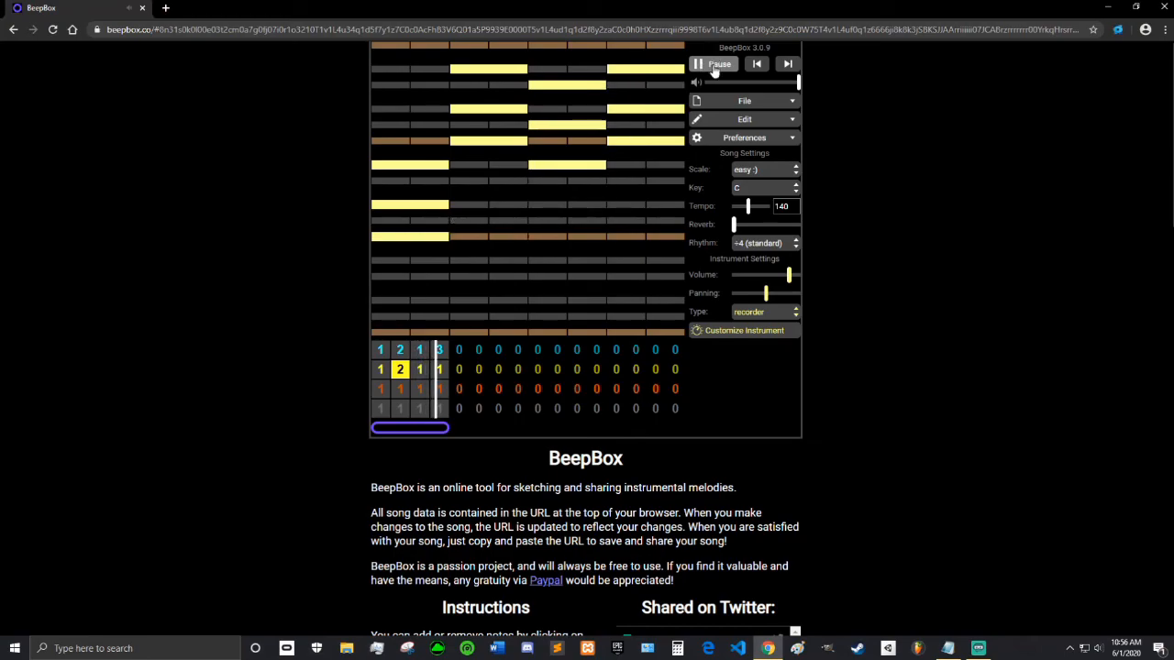
drag(789, 276, 770, 278)
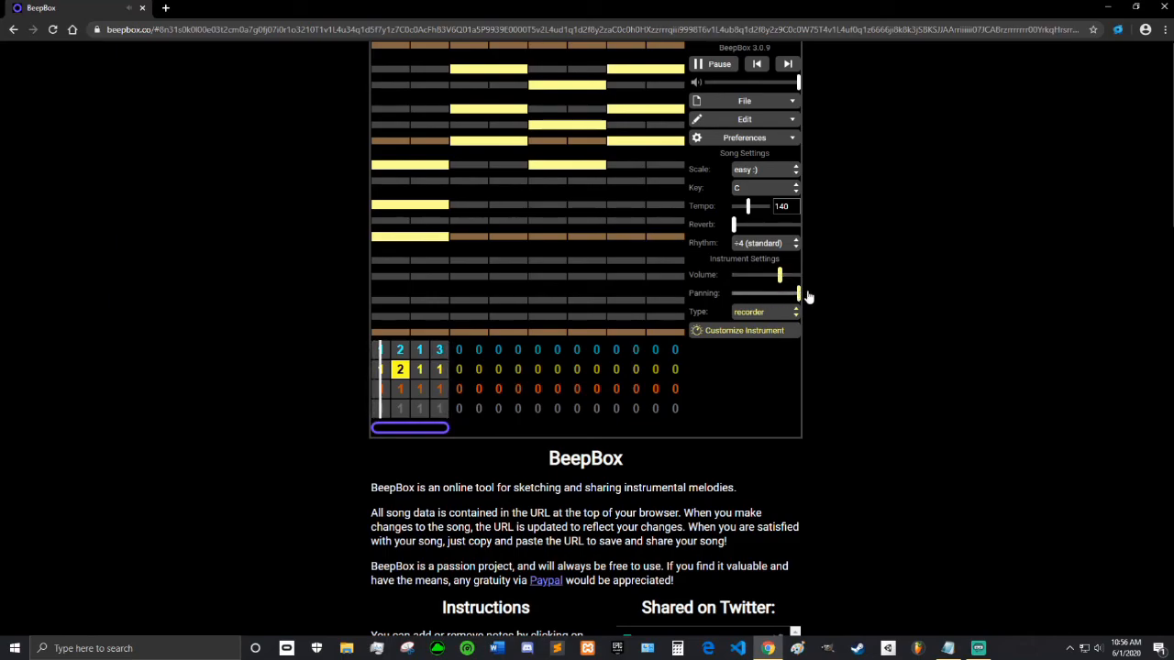
Assign pattern 3 to the recorder's bar 4 and enter a C, E and A chord on beats one and two.
click(440, 350)
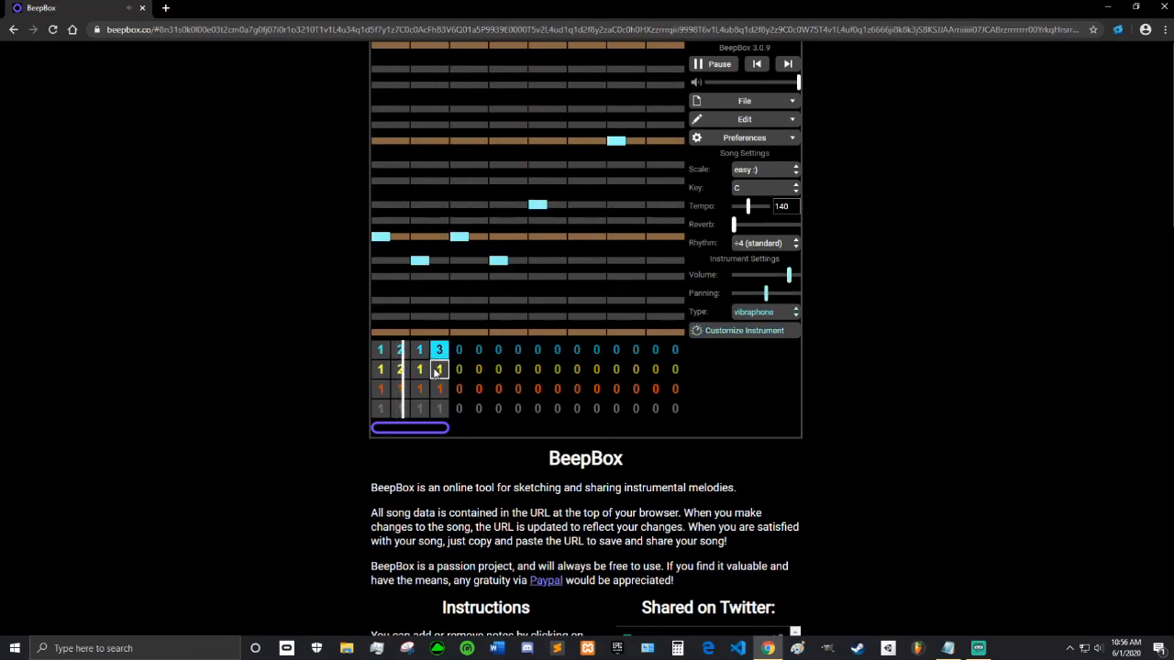
click(438, 370)
key(2)
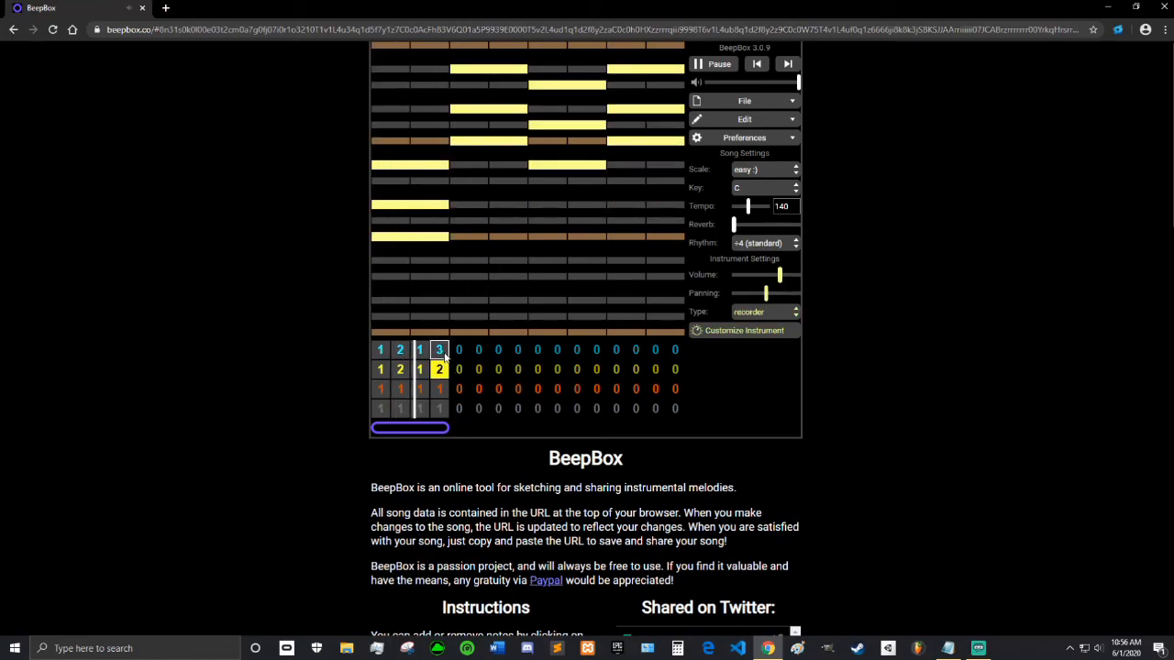
click(441, 351)
click(439, 370)
key(3)
click(441, 351)
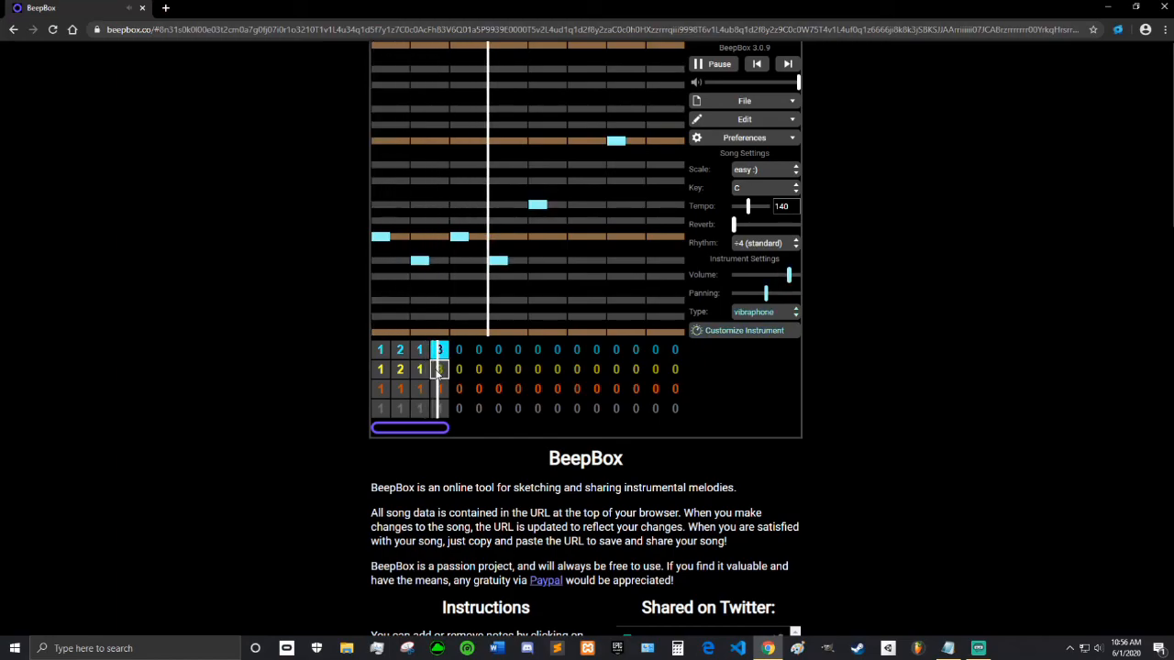
click(439, 370)
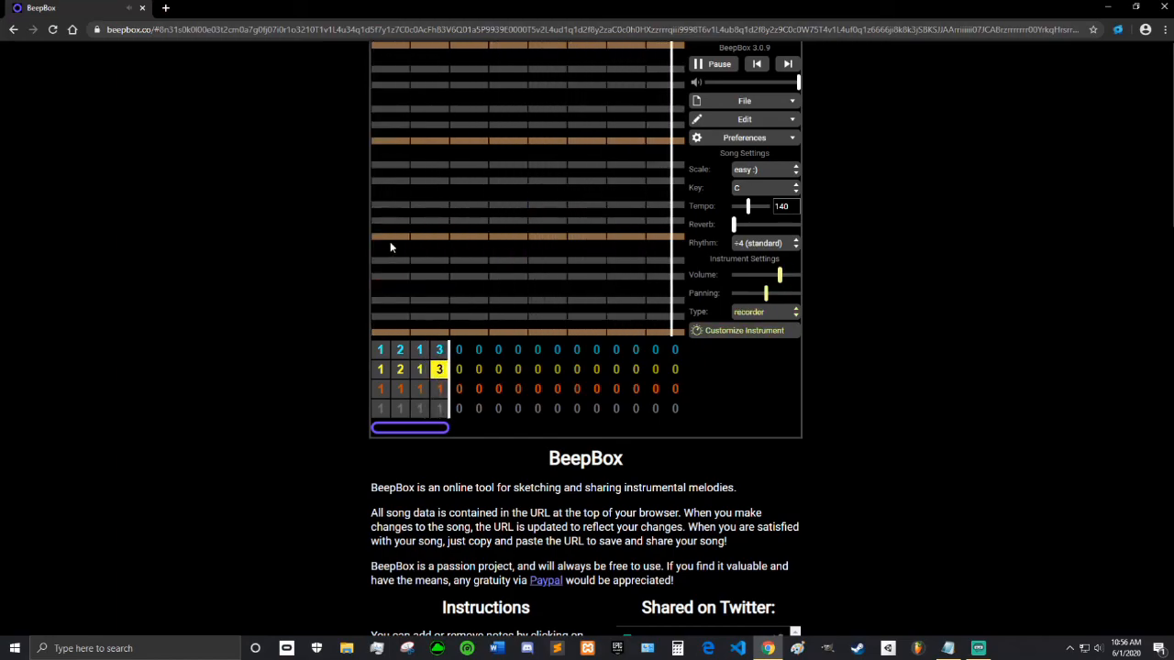
click(390, 198)
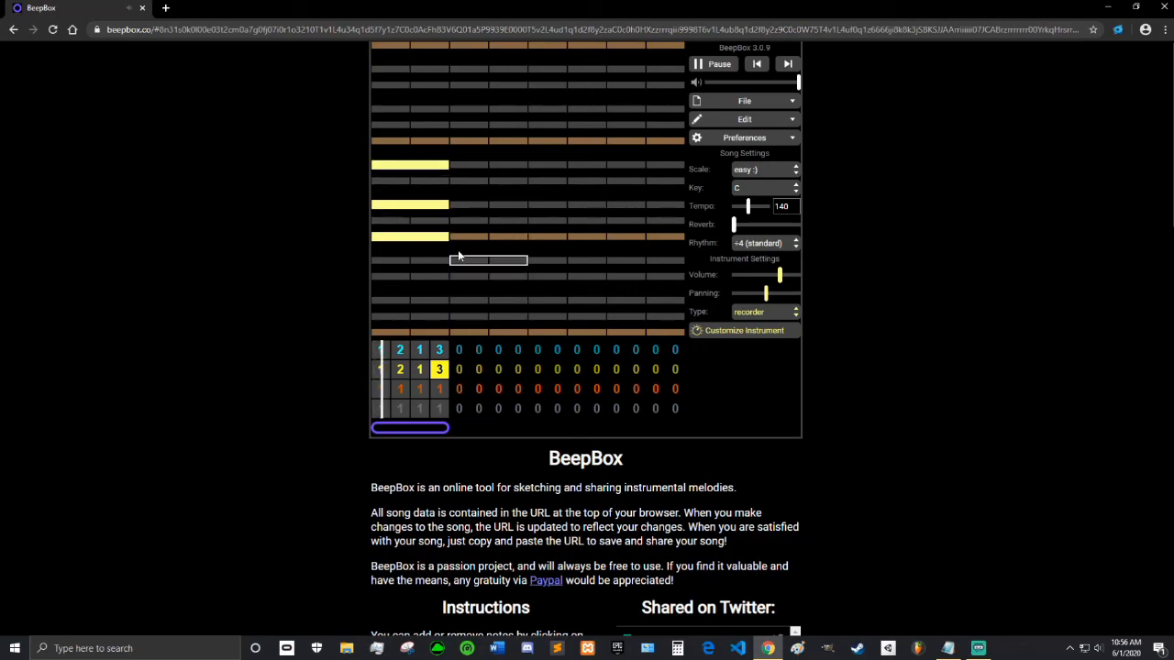
Check the bar 4 melody and add a low A, D and G chord on beats three and four of recorder pattern 3.
click(439, 351)
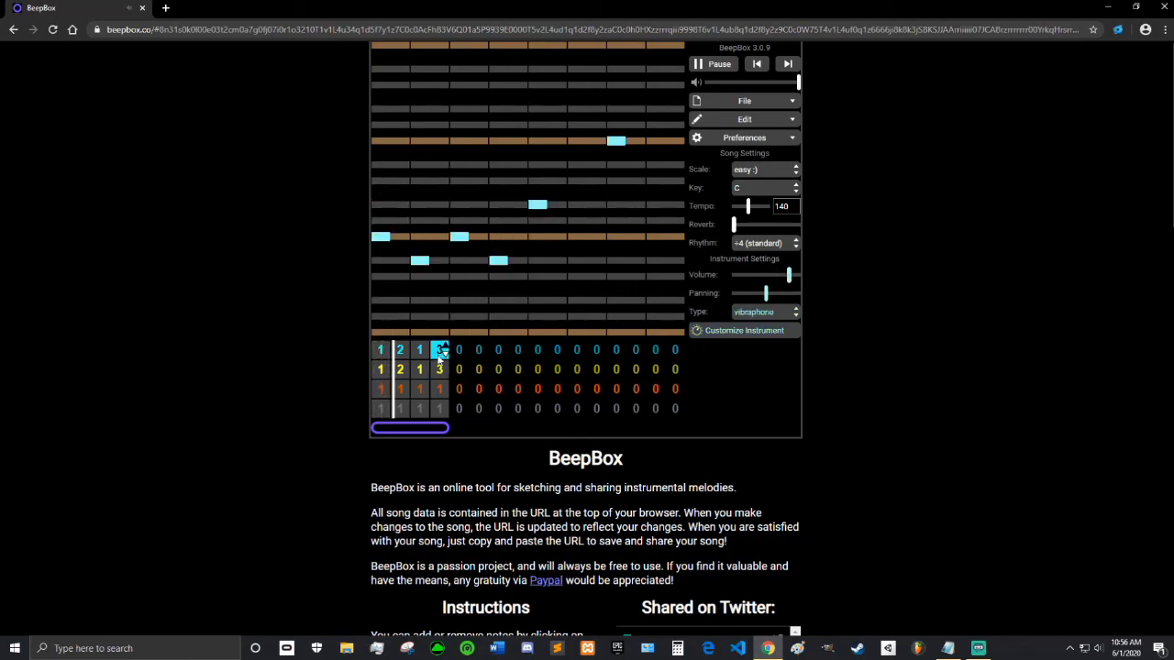
click(439, 368)
click(467, 220)
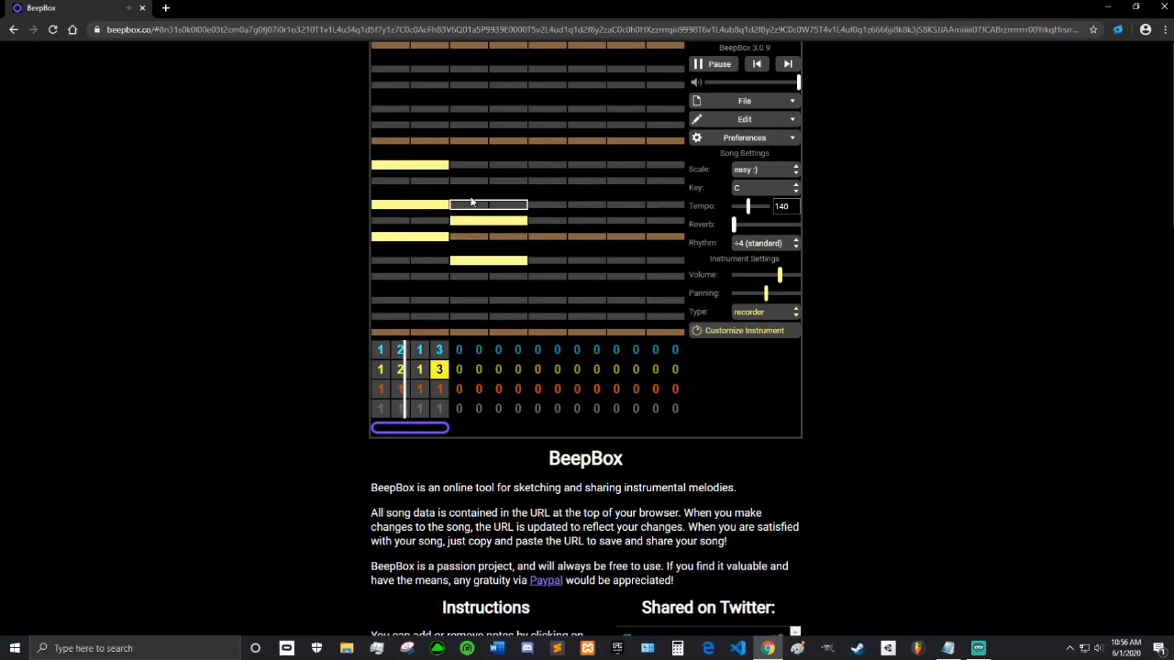
click(469, 181)
Recheck the bar 4 melody and add an E, A and D chord on beats five and six of recorder pattern 3.
click(439, 350)
click(440, 368)
drag(538, 223, 548, 194)
click(554, 126)
Recheck the bar 4 melody and add a higher C, E and A chord on beats seven and eight of recorder pattern 3.
click(440, 350)
click(442, 367)
click(646, 140)
click(645, 109)
click(644, 69)
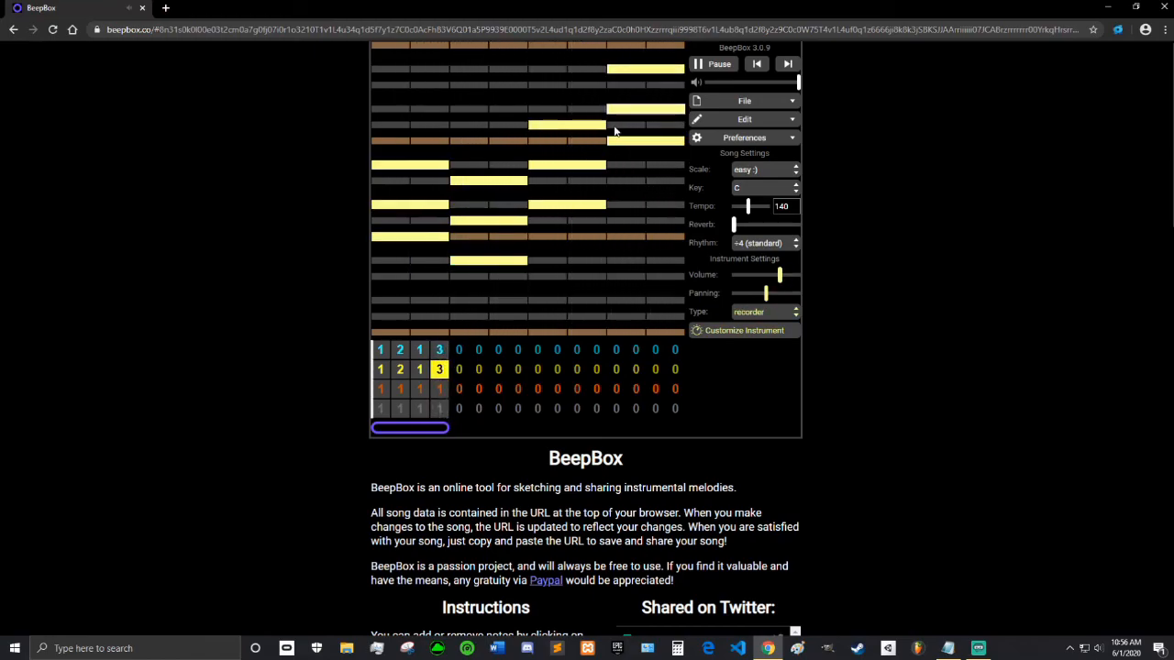
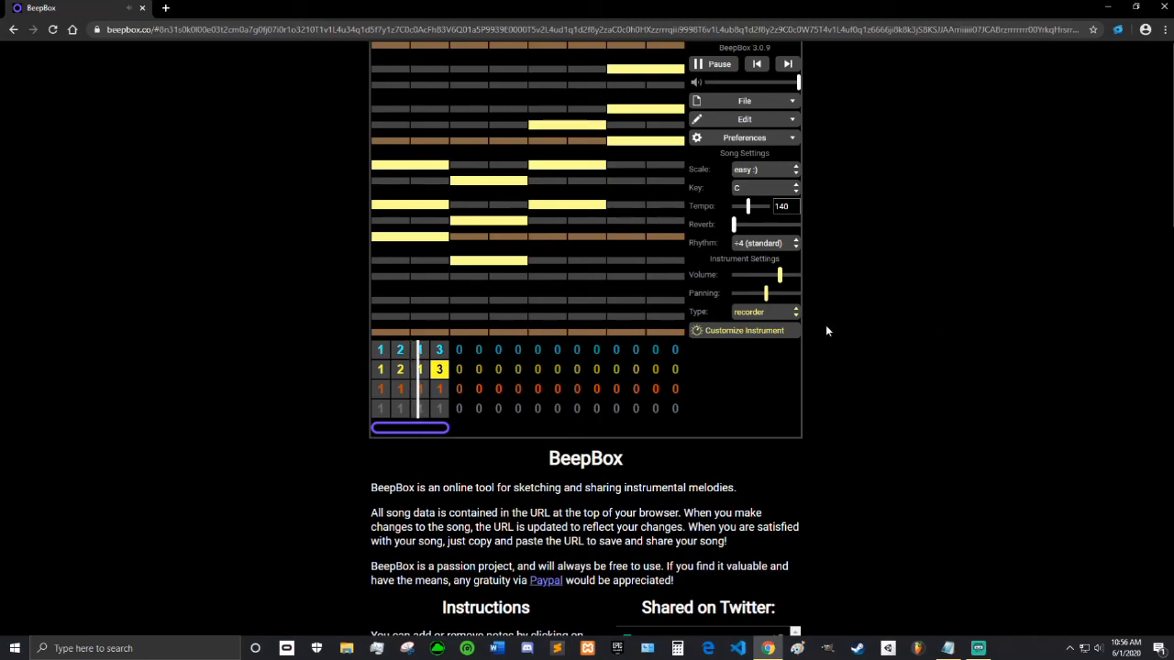
Browse the instrument presets and try pizzicato strings for the yellow chord channel.
click(766, 311)
scroll(802, 397, up, 3)
scroll(788, 402, down, 3)
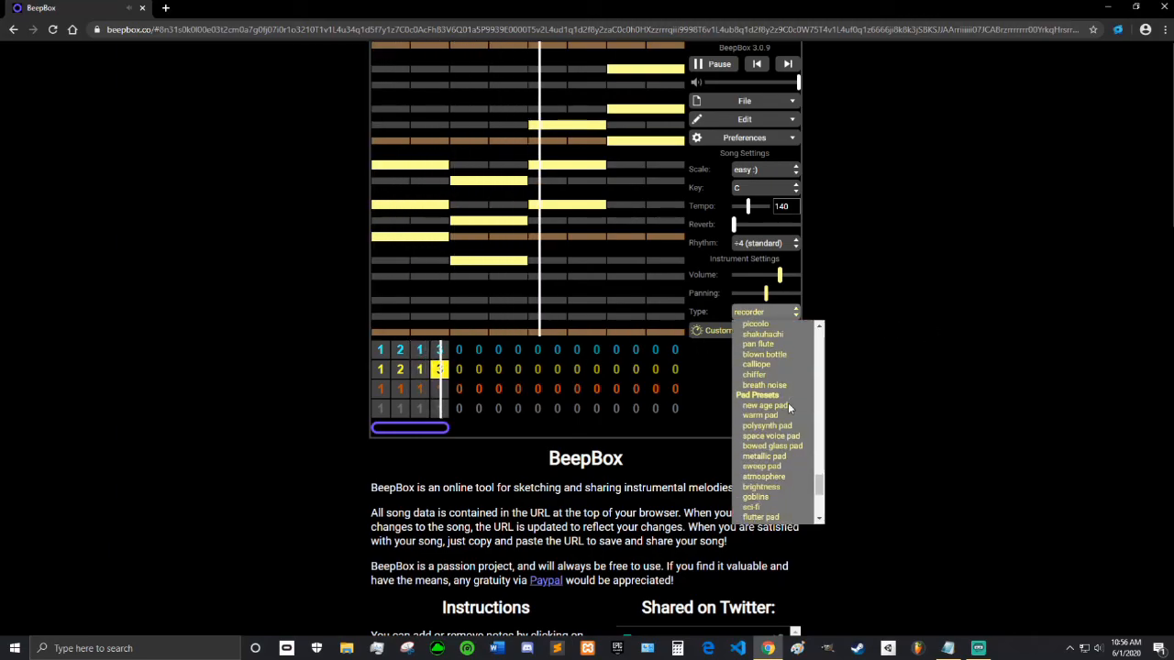
scroll(793, 411, down, 3)
scroll(795, 416, up, 10)
scroll(775, 453, up, 5)
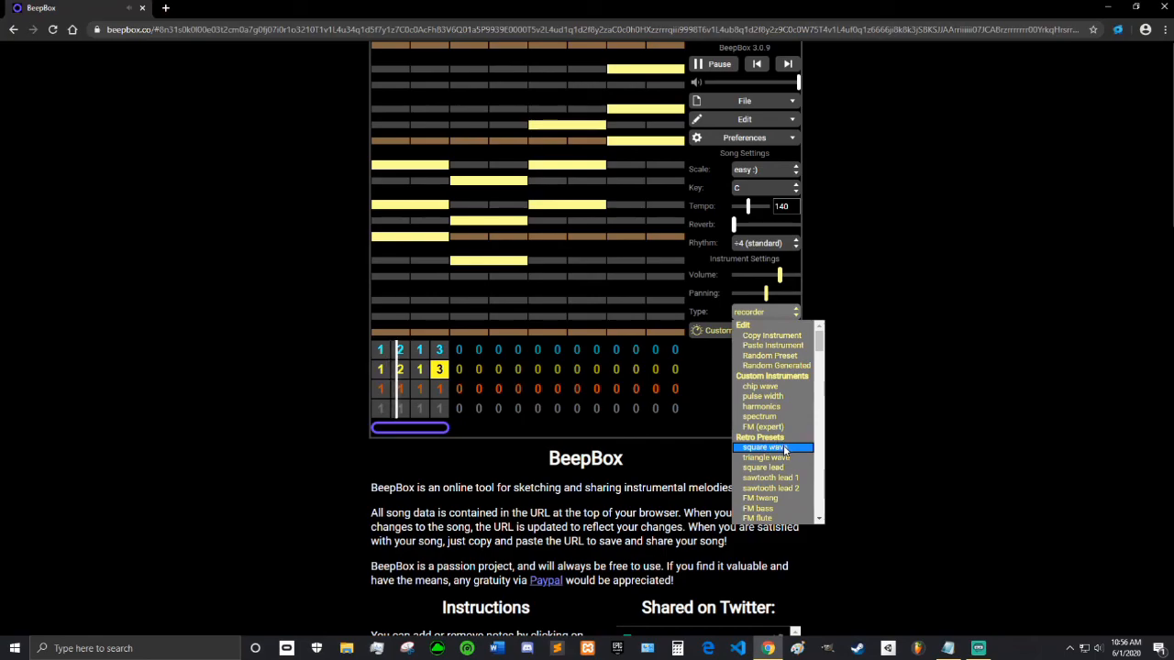
scroll(784, 449, down, 3)
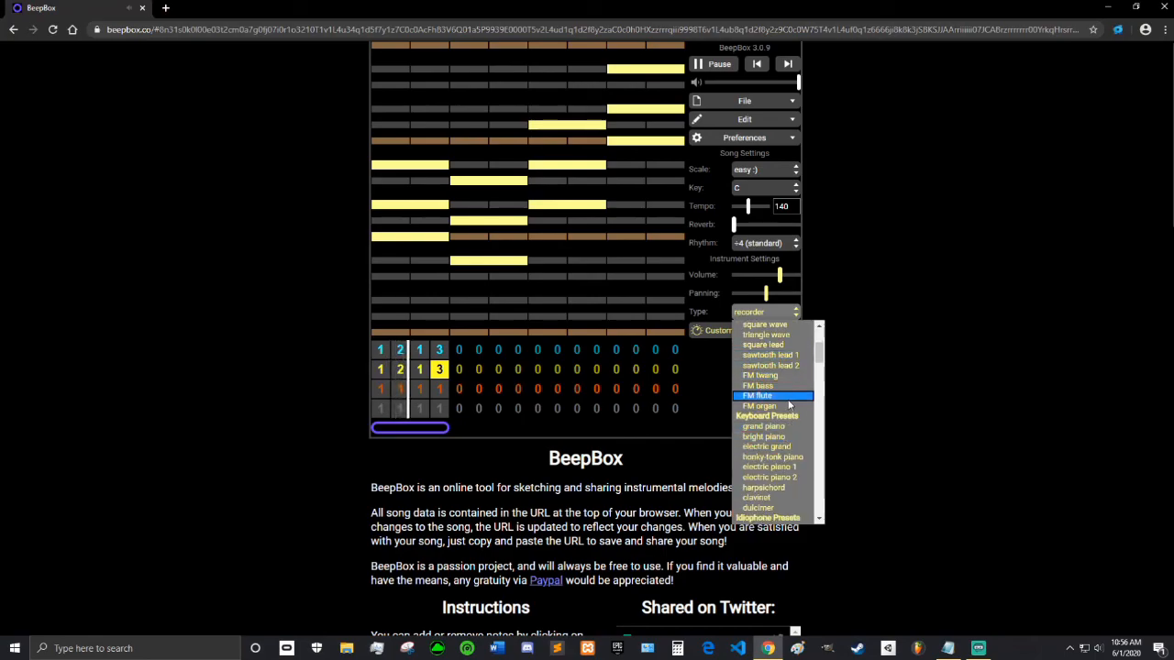
scroll(789, 412, down, 3)
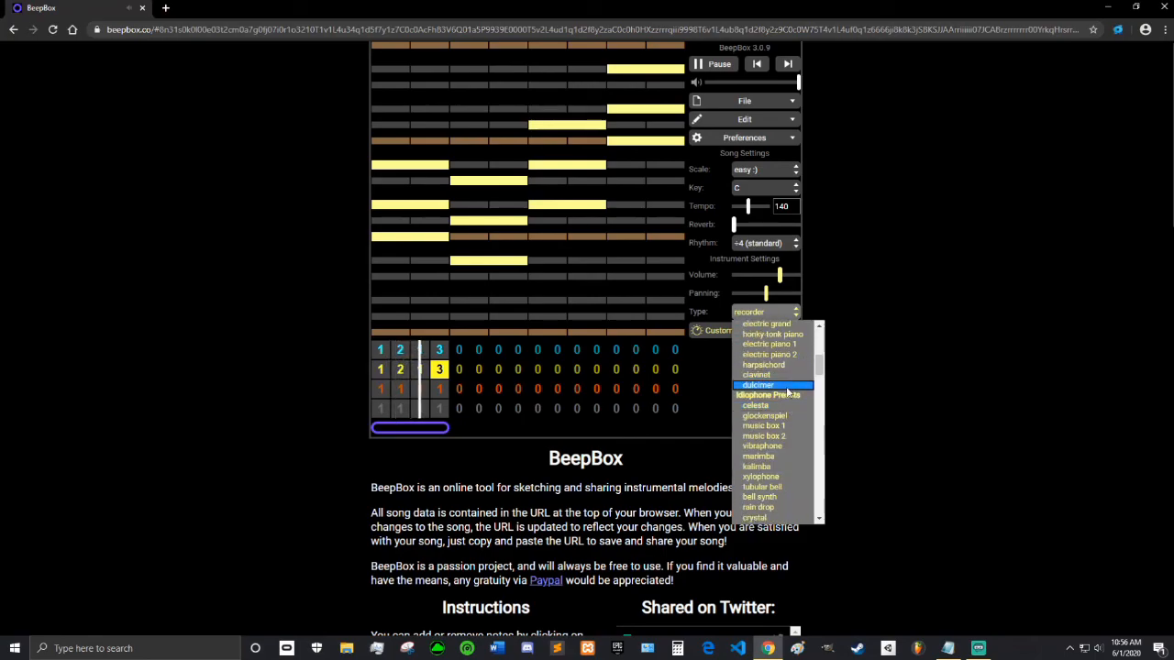
scroll(781, 405, down, 3)
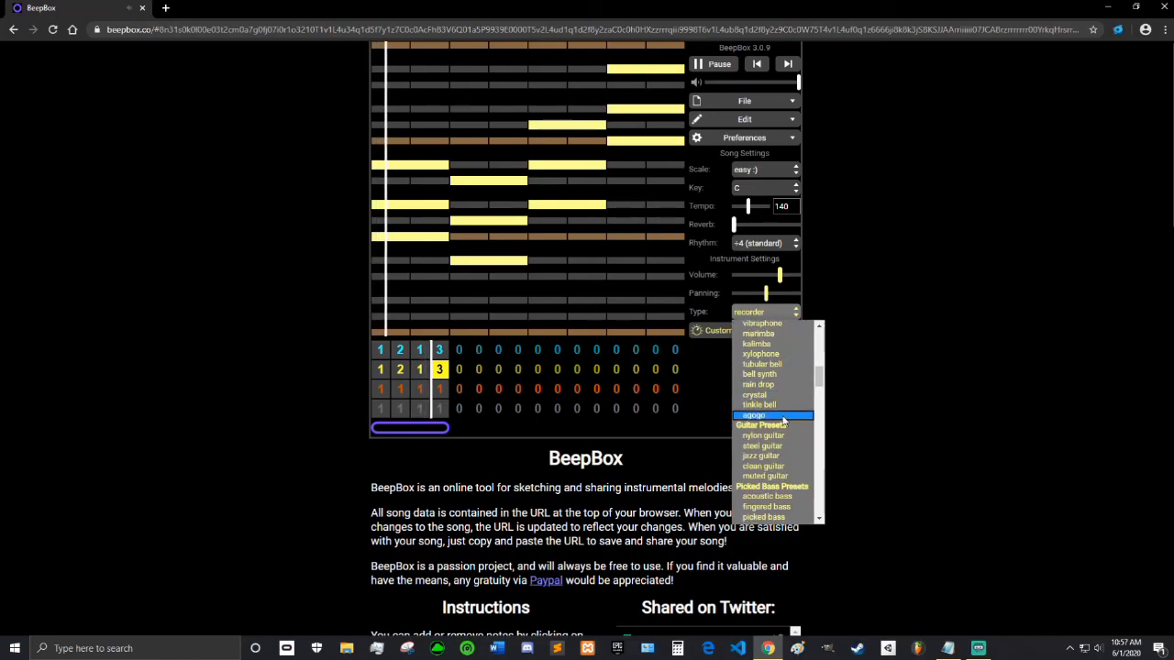
scroll(784, 355, down, 3)
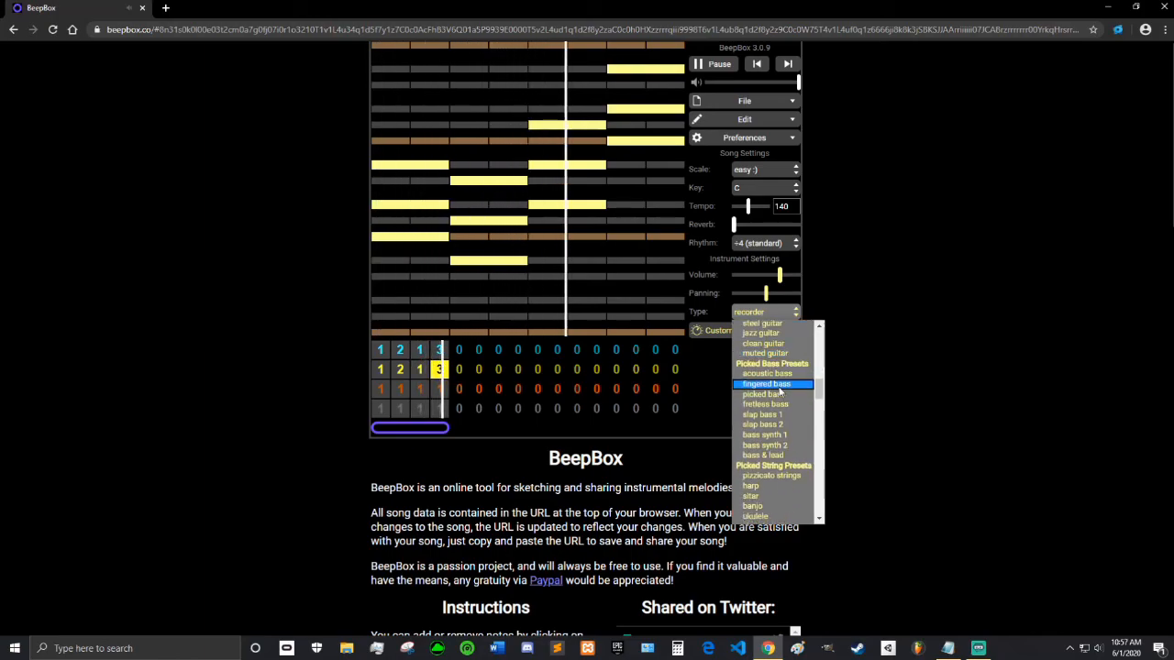
click(781, 474)
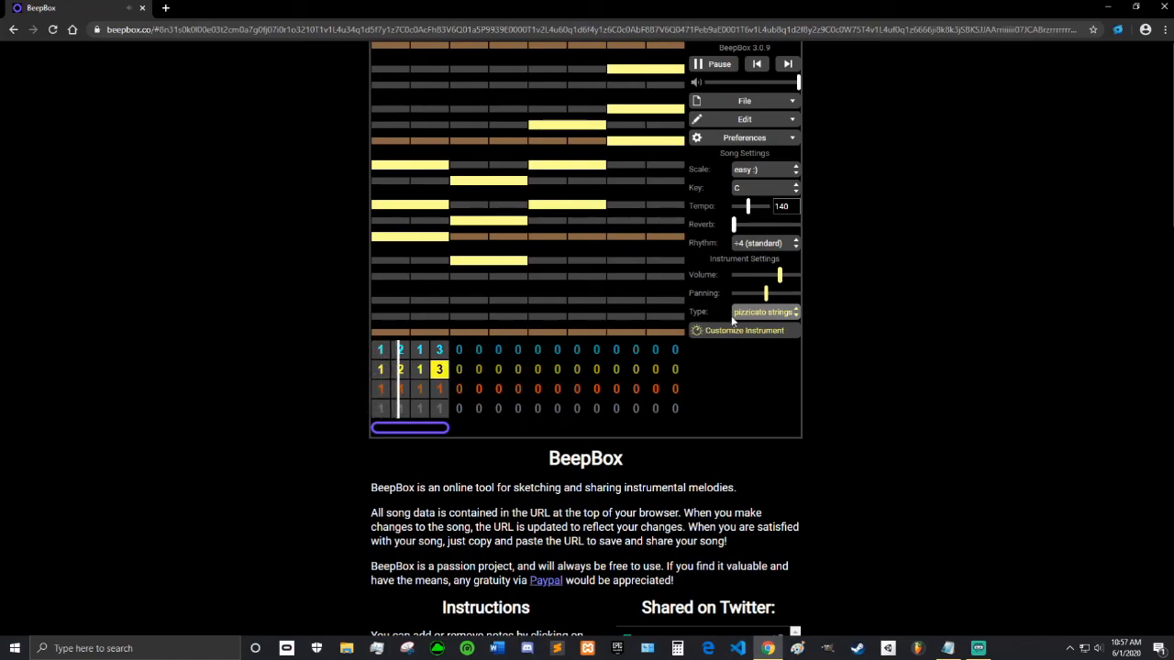
Try the grand piano preset for the yellow chord channel.
click(766, 313)
scroll(777, 394, up, 5)
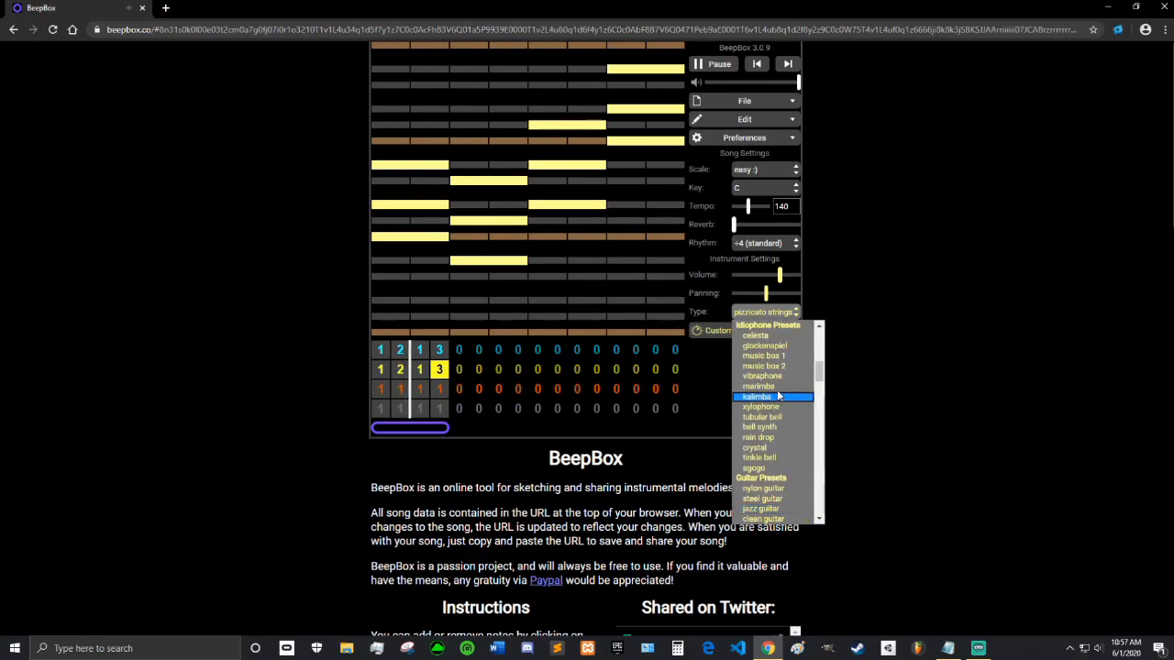
scroll(773, 346, up, 3)
click(777, 360)
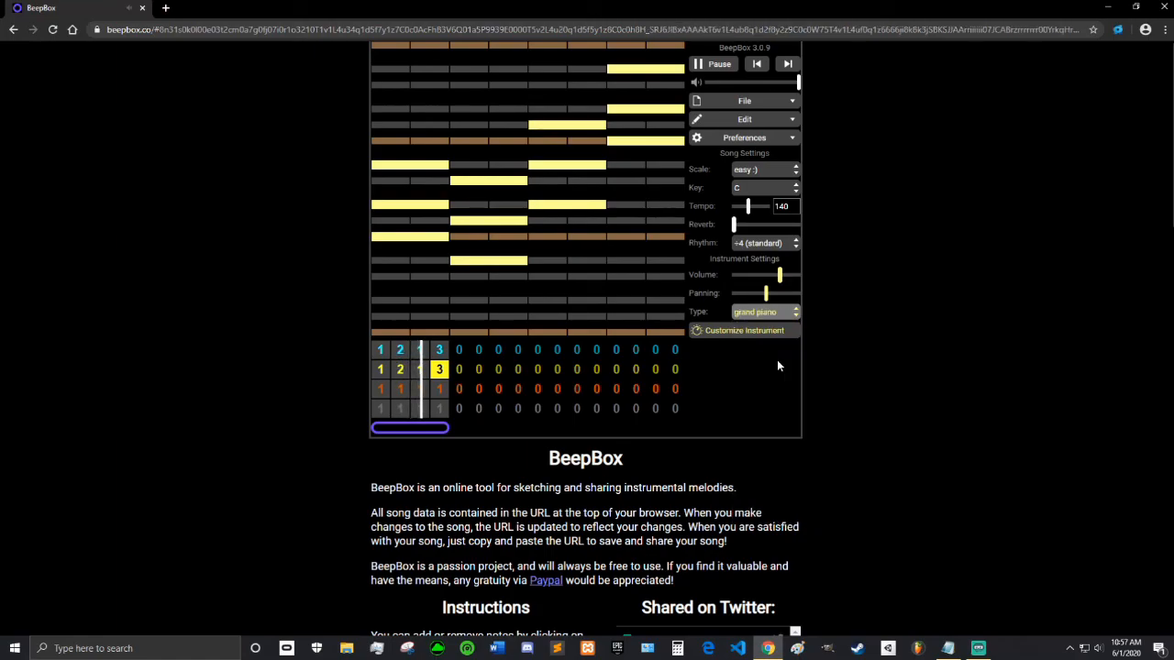
Set the yellow chord channel's instrument to FM flute.
click(767, 314)
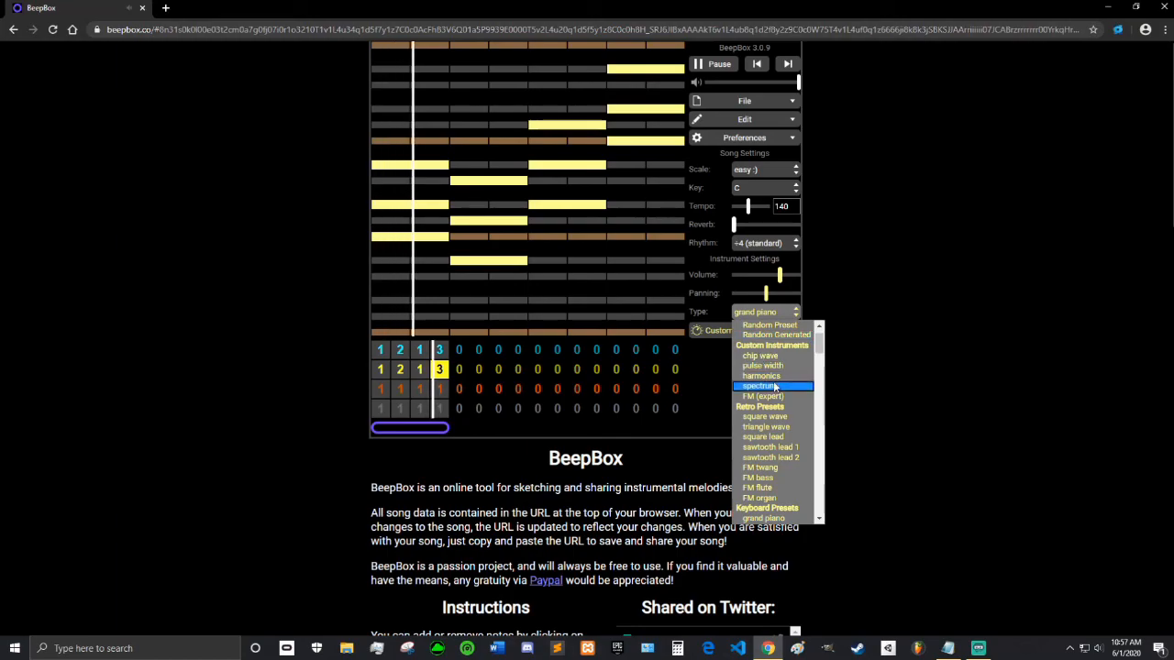
scroll(778, 372, down, 3)
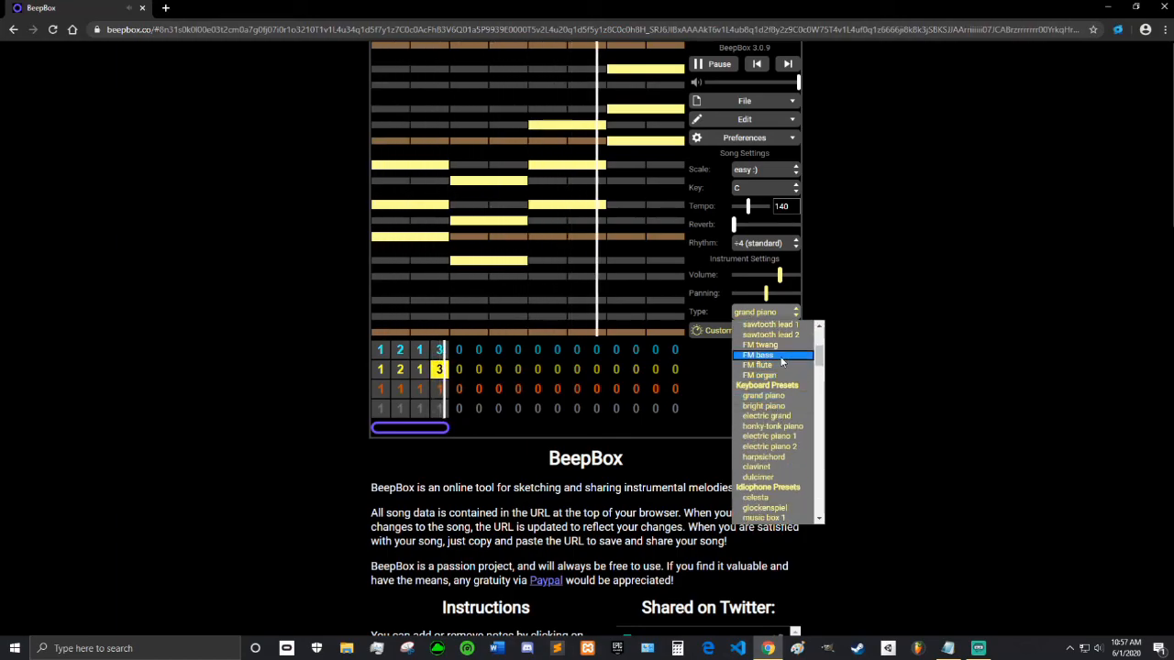
click(773, 365)
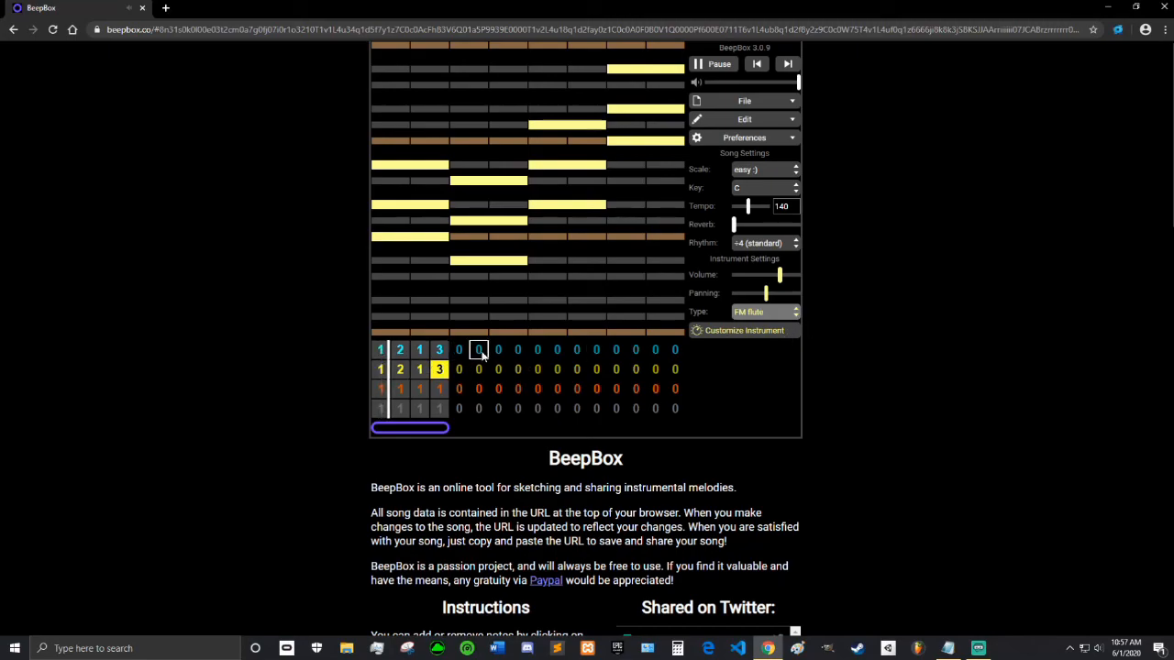
Set the orange third channel's instrument to fretless bass.
click(379, 389)
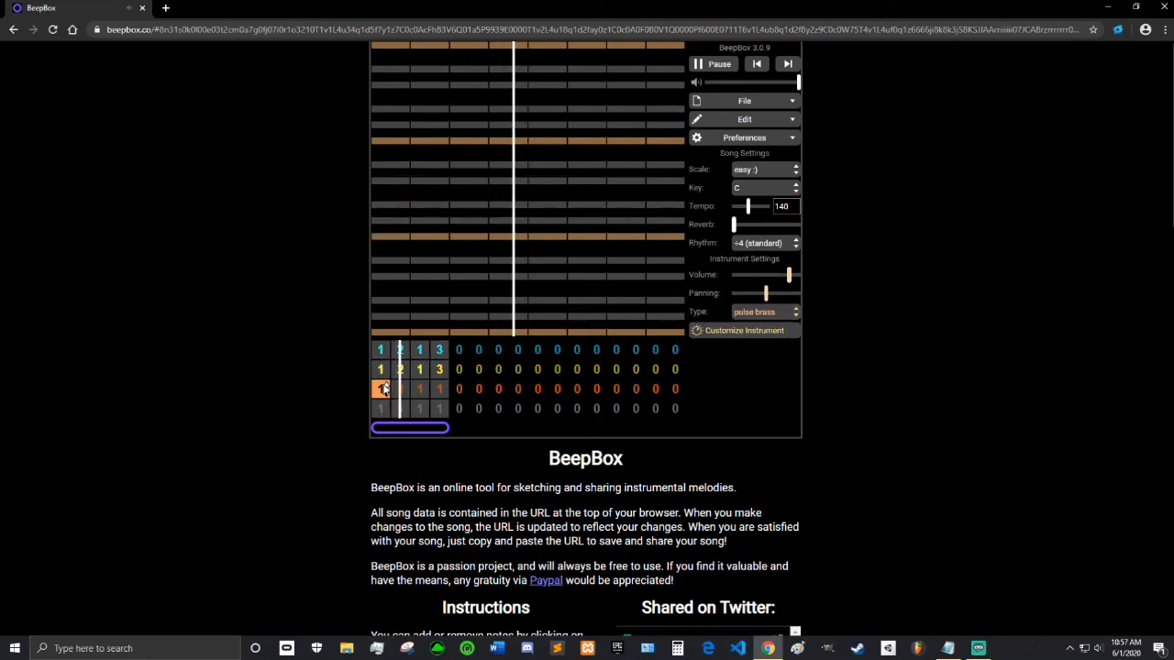
click(749, 313)
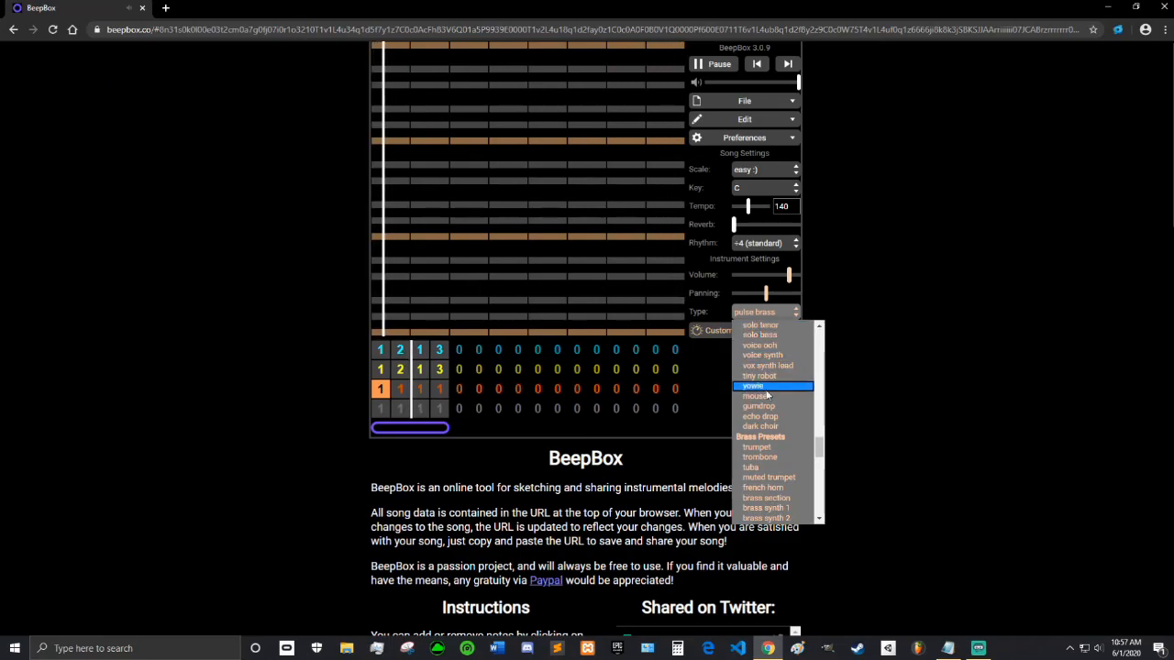
scroll(781, 458, down, 4)
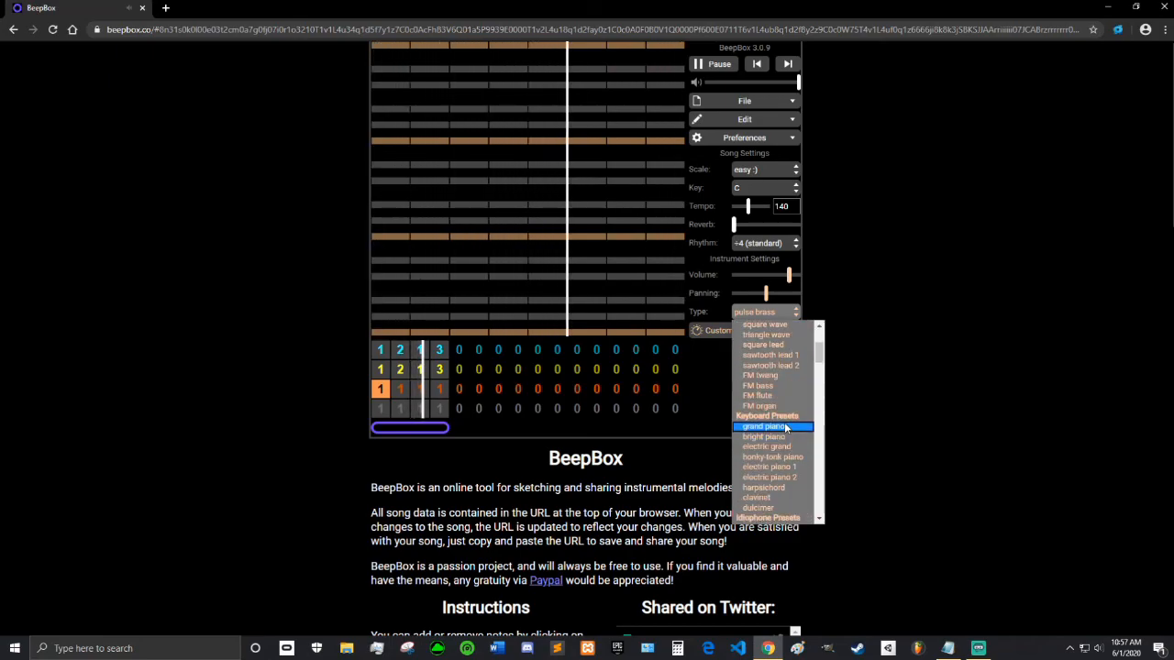
scroll(784, 401, down, 2)
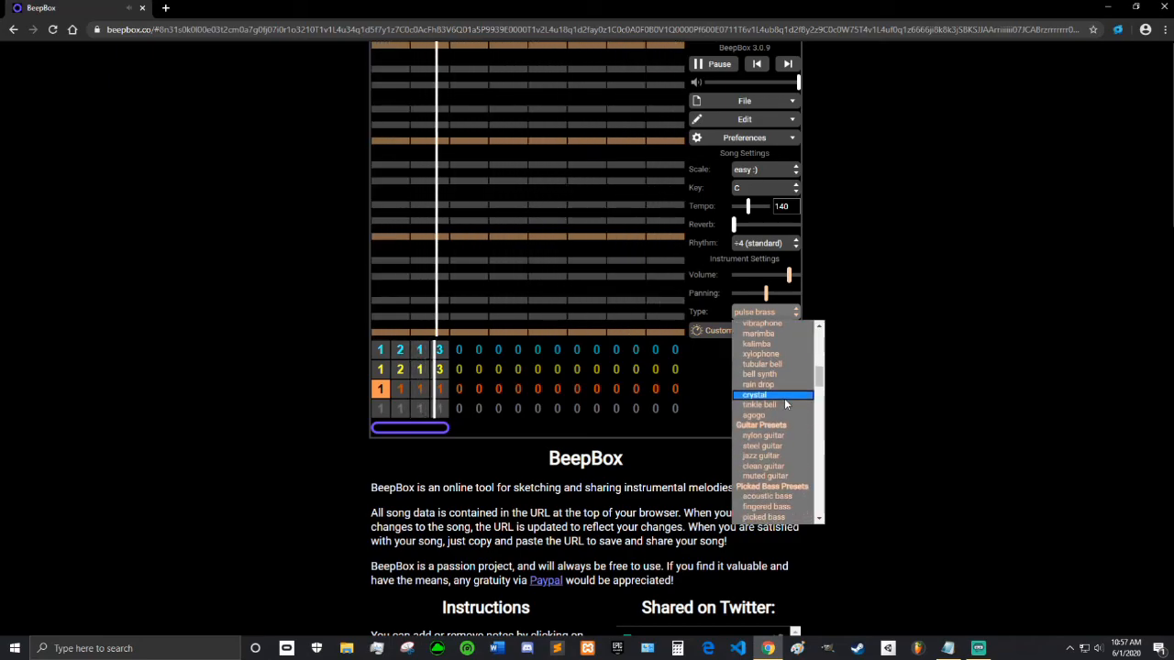
scroll(784, 398, down, 1)
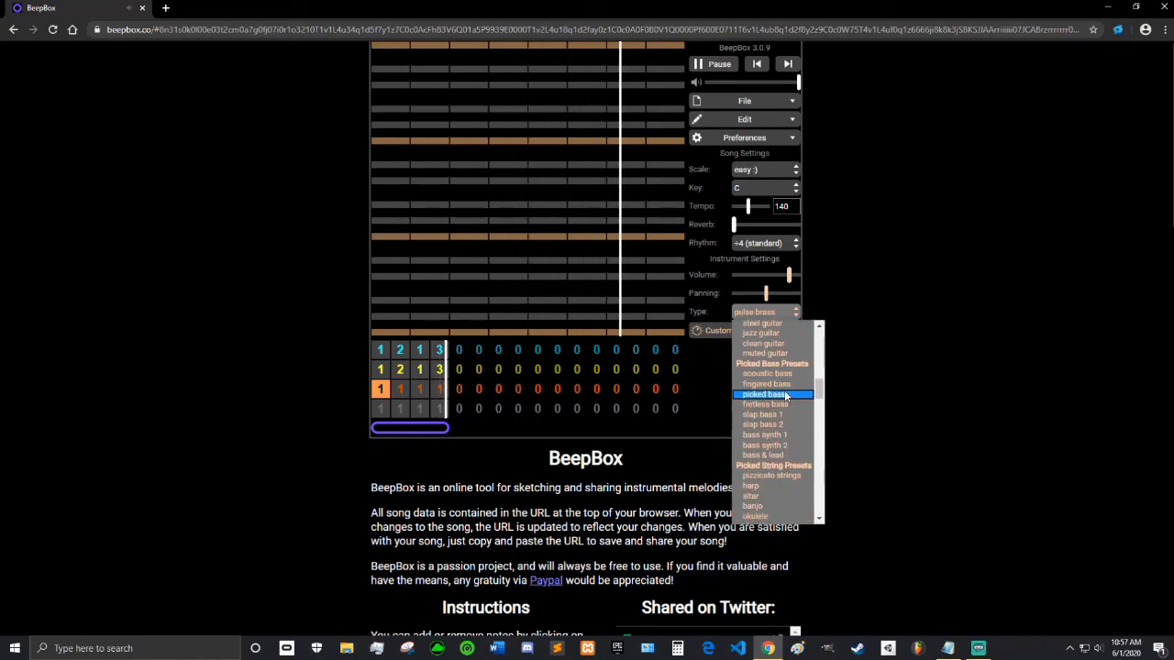
click(785, 403)
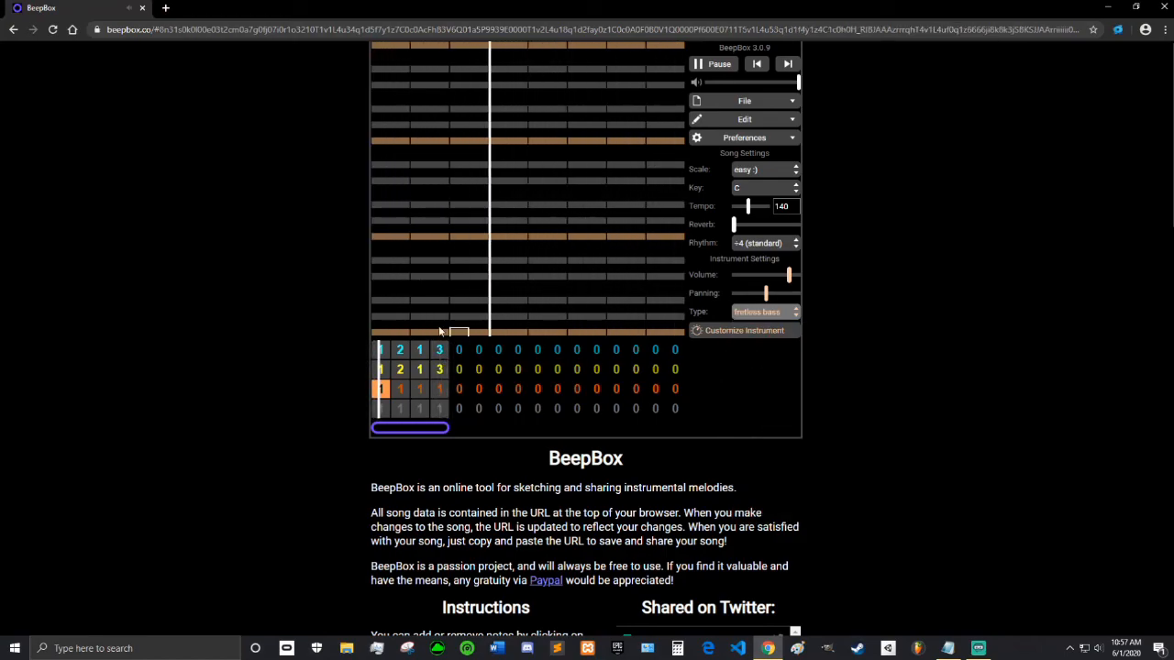
Following the bar 1 chords, enter two-beat fretless bass notes C, the C an octave higher, A and E in bar 1.
click(380, 371)
click(380, 388)
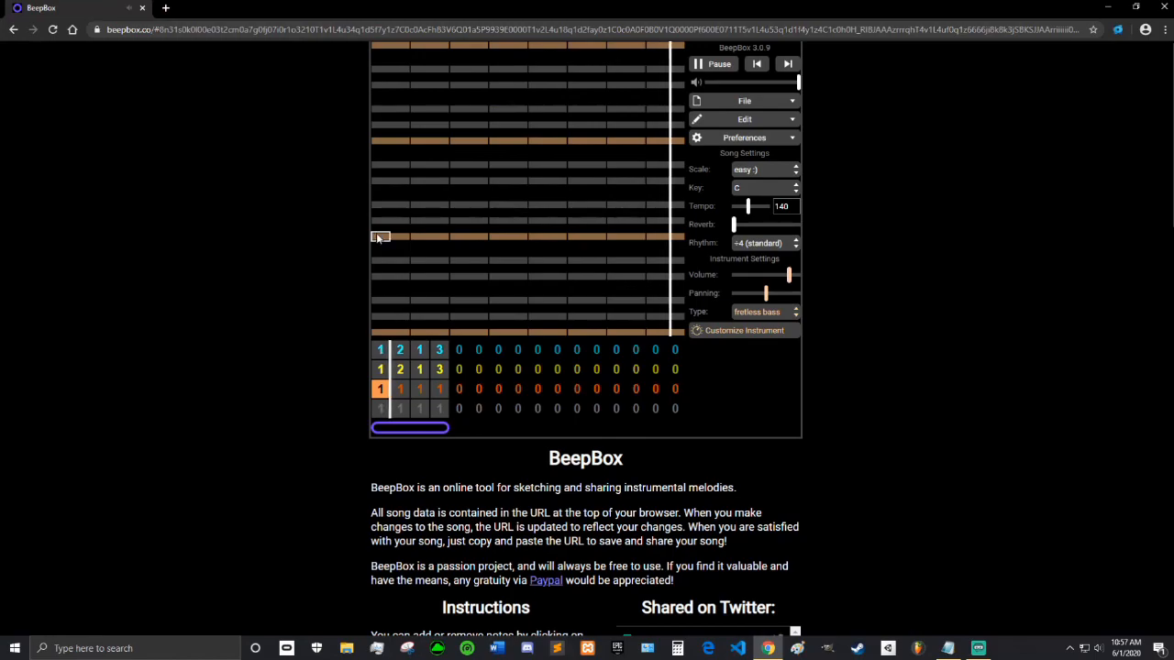
click(381, 371)
click(382, 389)
click(466, 141)
click(381, 370)
click(381, 389)
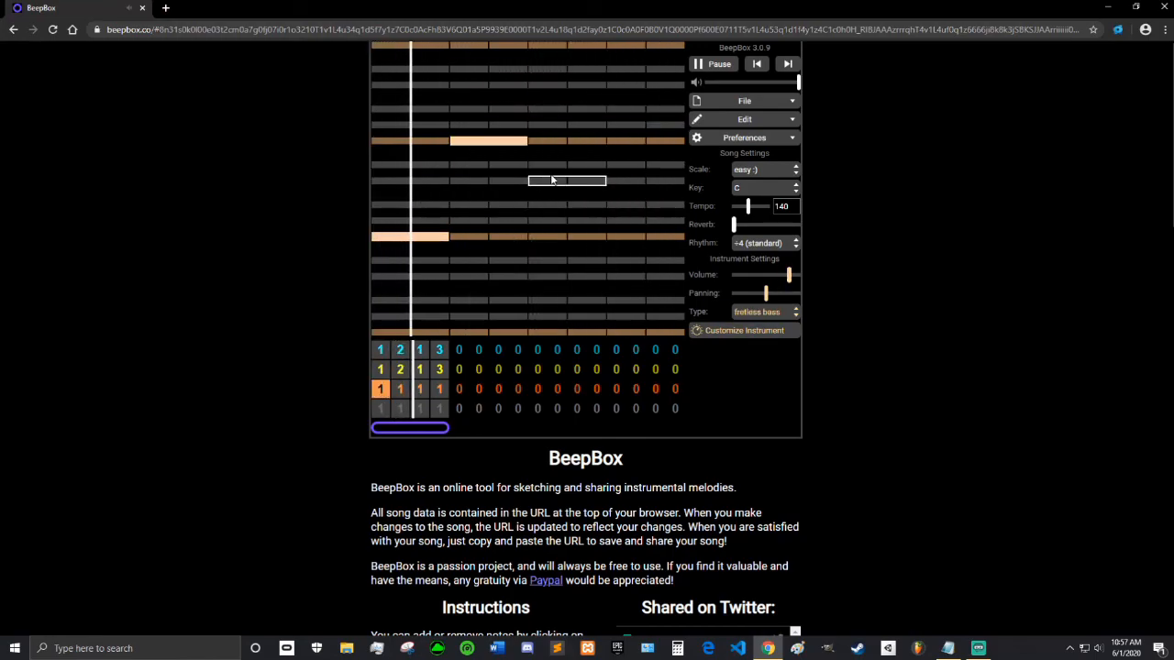
click(563, 165)
click(642, 205)
Assign pattern 2 to the fretless bass's bar 2 and enter two-beat notes C, higher C, A and higher C following the chords.
click(400, 388)
key(2)
click(400, 369)
click(400, 388)
click(400, 370)
click(401, 387)
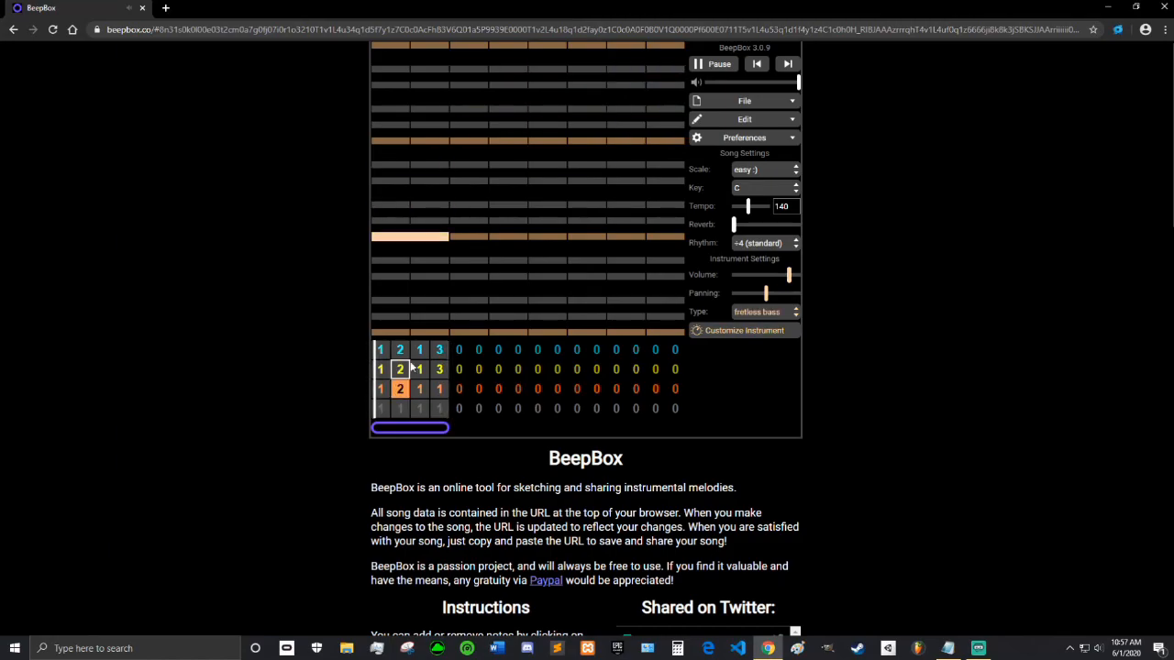
click(533, 166)
click(633, 140)
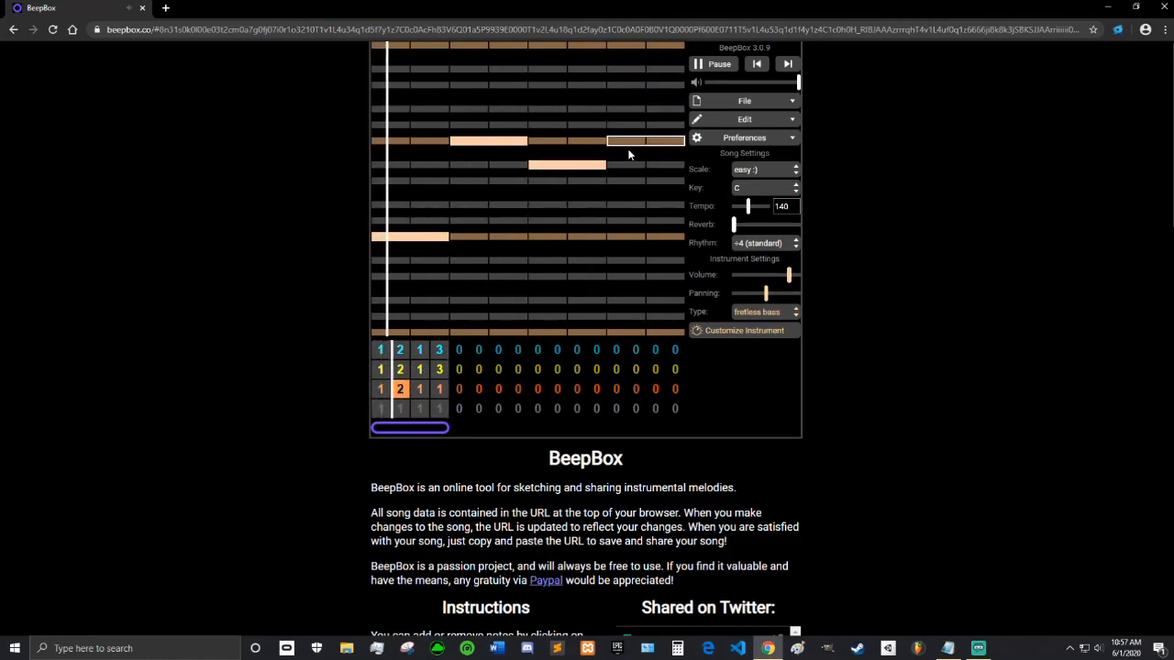
Assign pattern 3 to the fretless bass's bar 4 and enter two-beat notes C, lower A, E and higher C following the chords.
click(438, 390)
key(3)
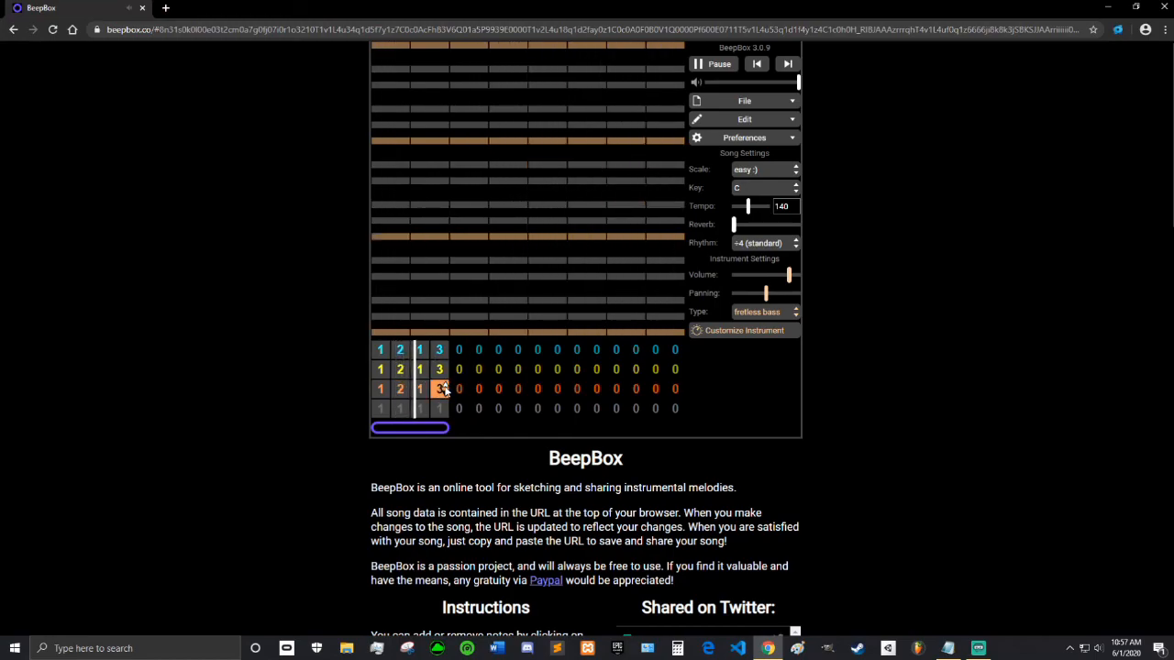
key(Up)
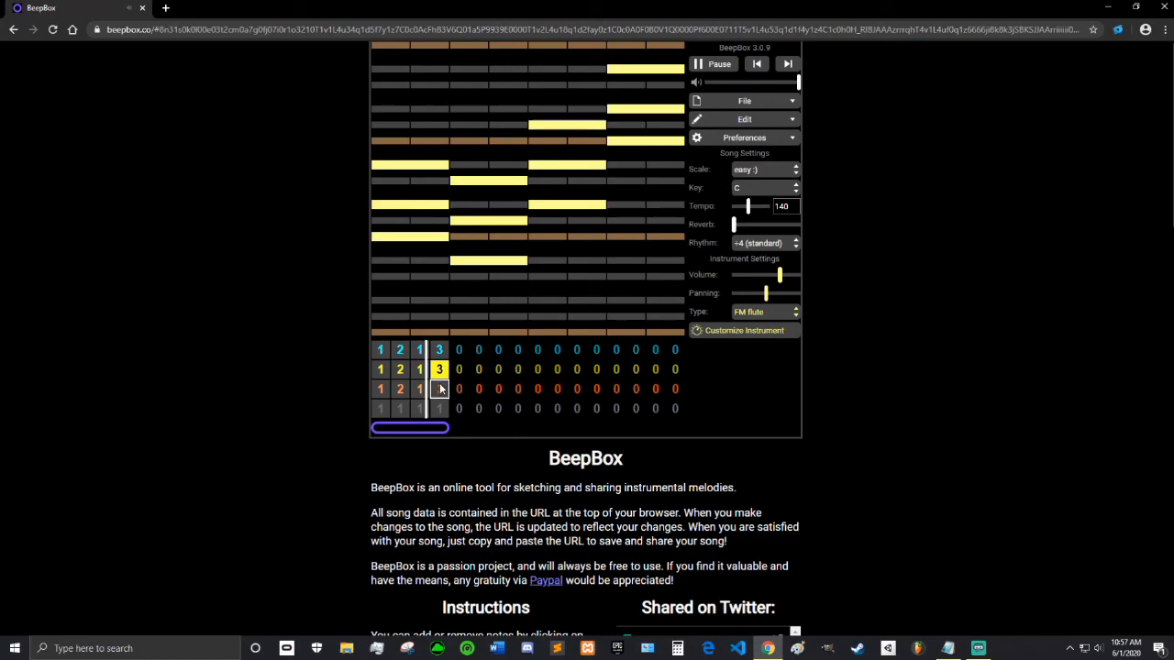
click(440, 389)
click(439, 374)
click(441, 389)
click(555, 207)
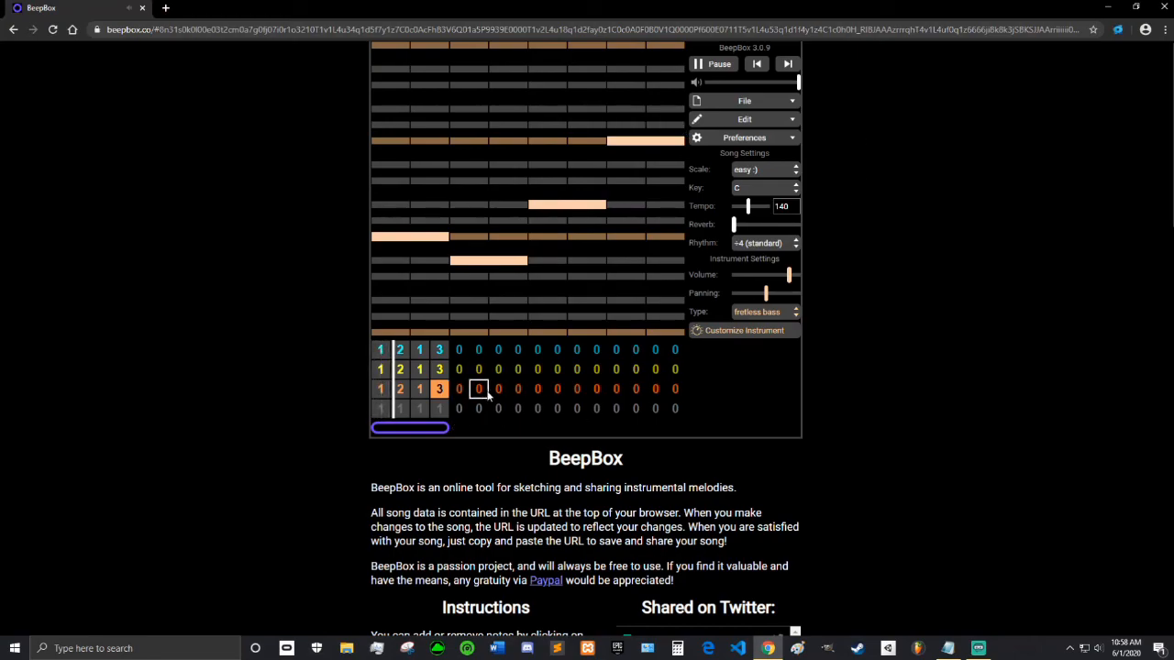
Look over bar 1 of the drum and fretless bass channels and return to bar 1 of the blue melody channel.
click(379, 410)
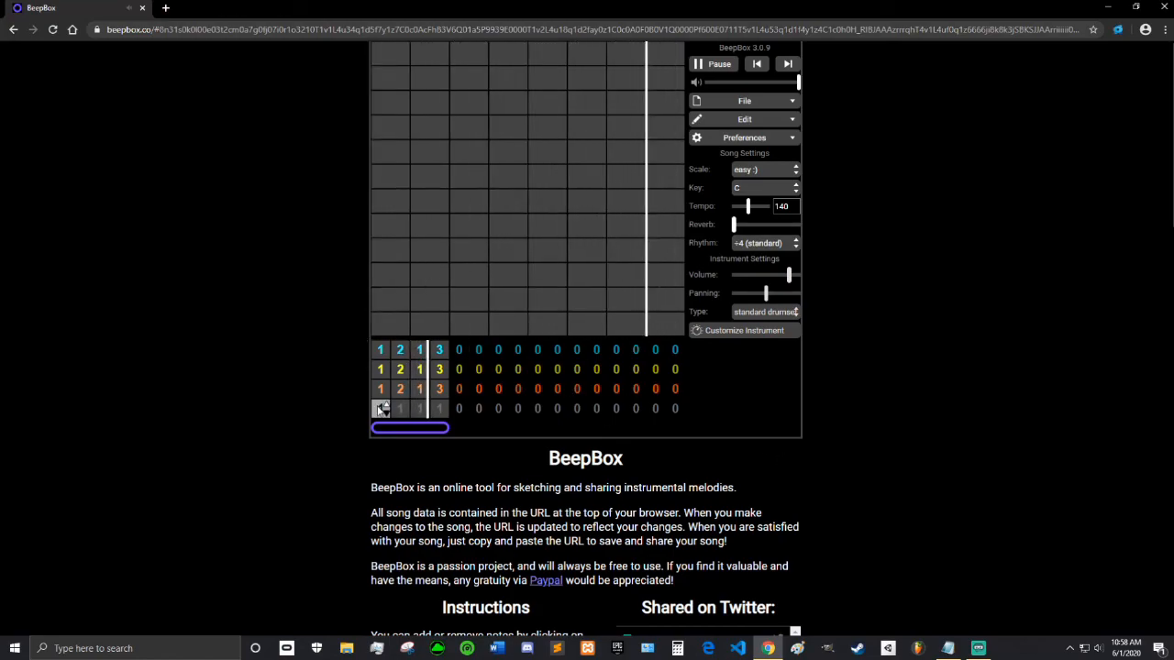
click(380, 396)
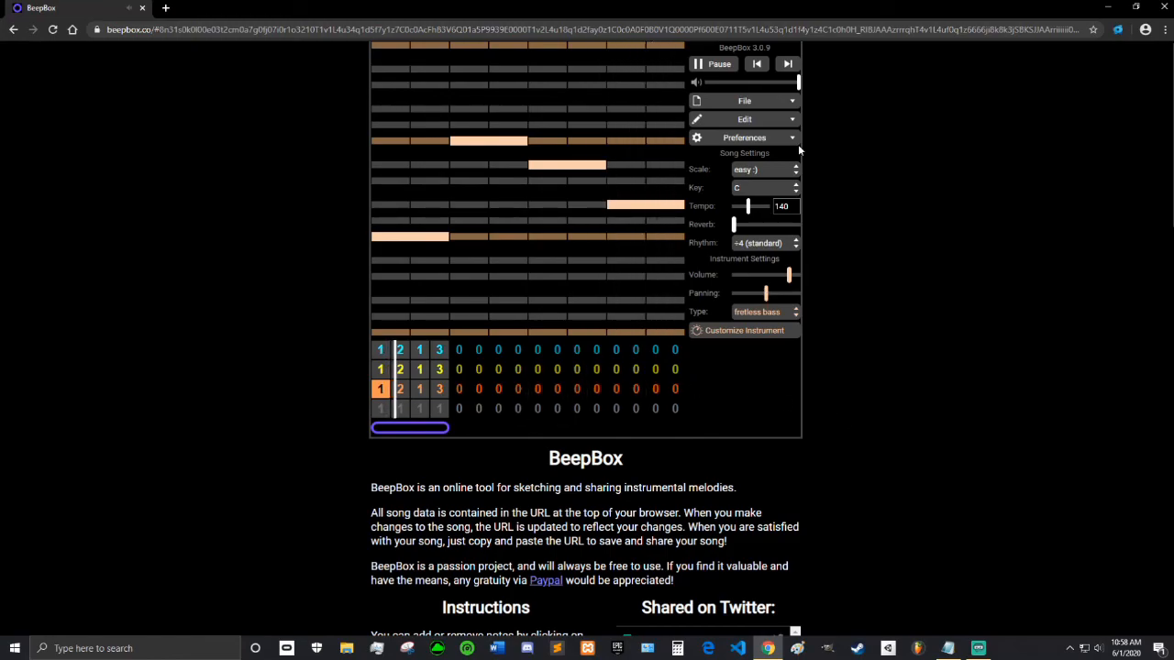
click(379, 349)
Try grand piano, sawtooth lead 1 and FM twang as the blue melody channel's instrument.
click(781, 314)
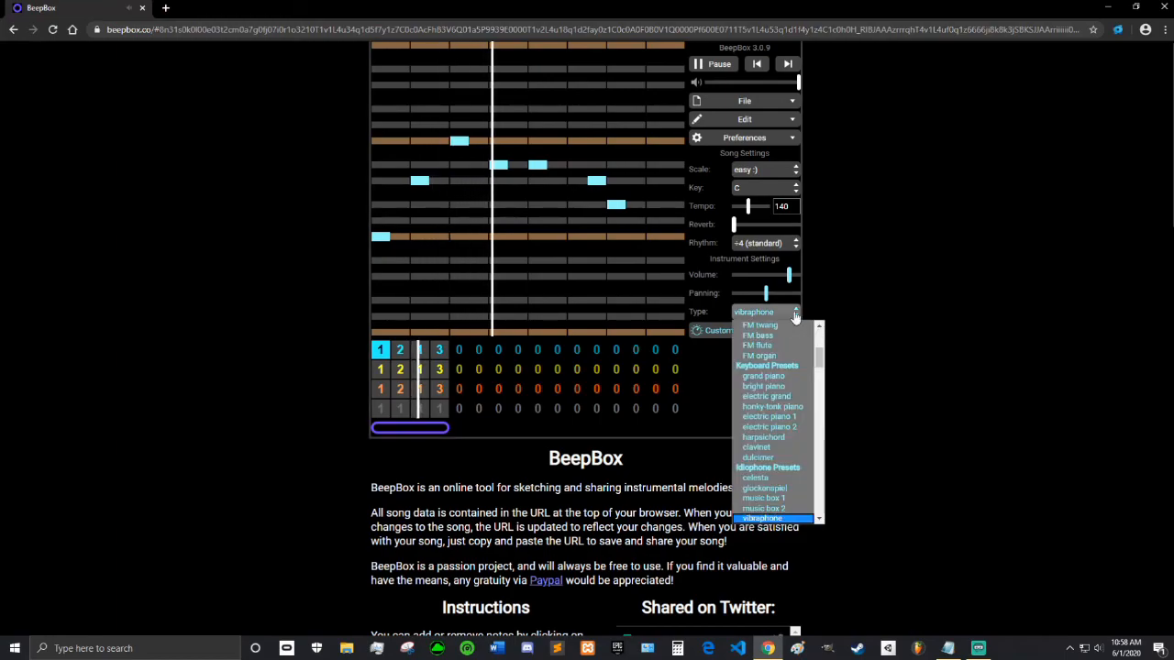
click(761, 385)
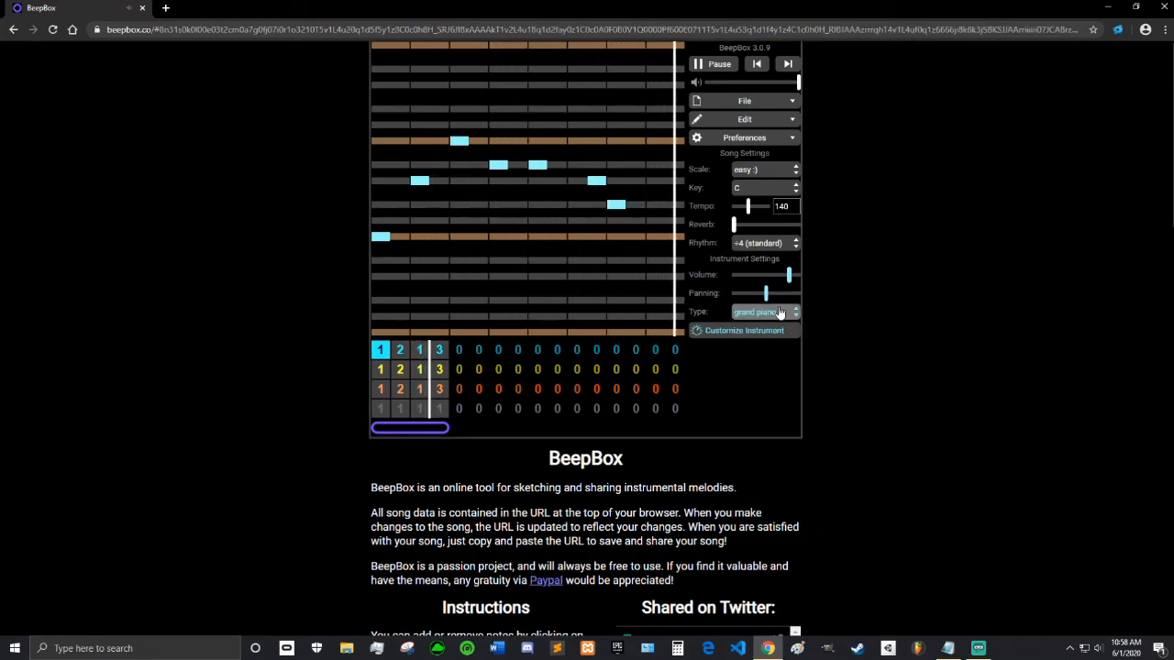
click(778, 312)
scroll(778, 385, up, 1)
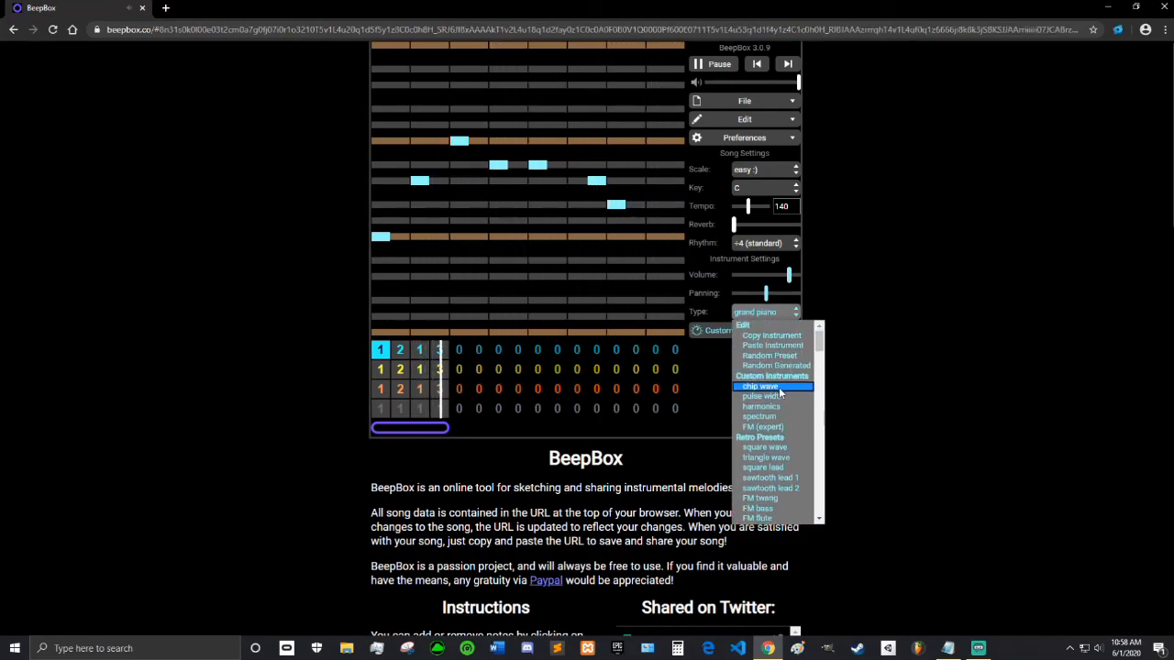
scroll(781, 400, down, 4)
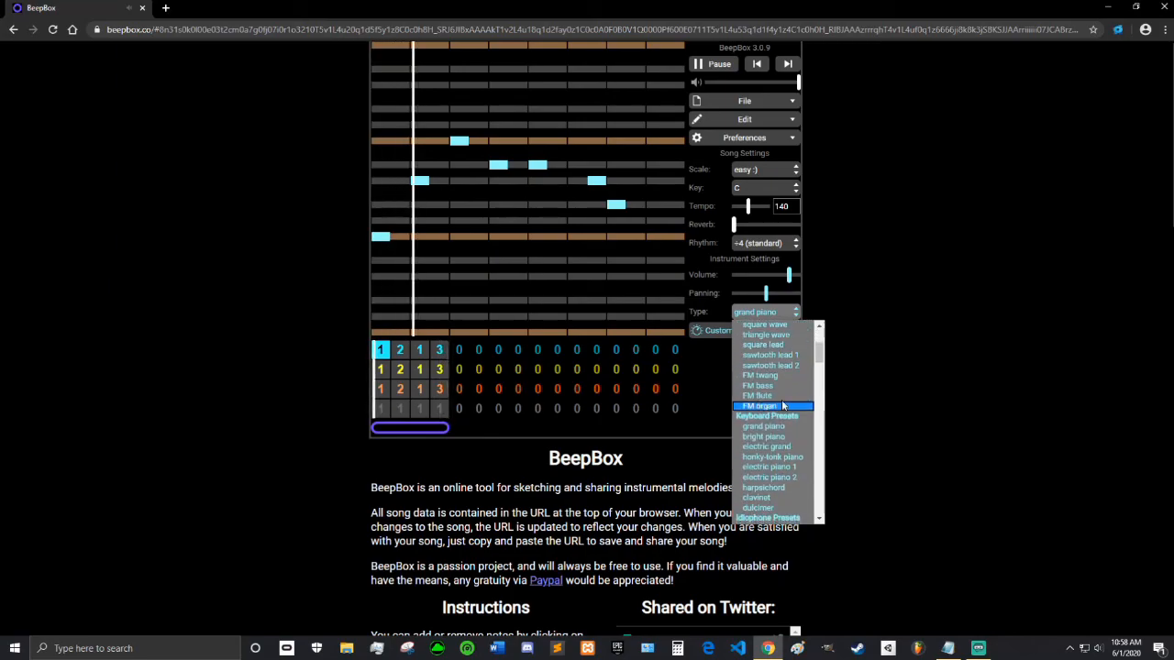
click(789, 365)
click(791, 310)
scroll(791, 381, down, 4)
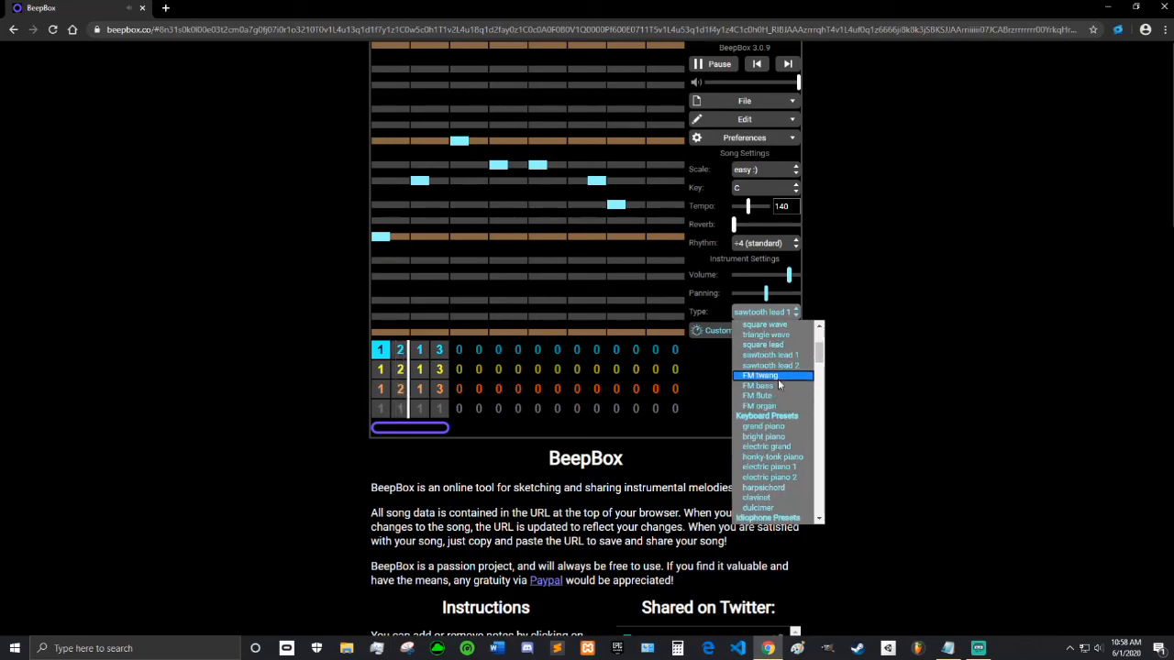
click(777, 375)
Try bell synth and nylon guitar as the blue melody channel's instrument.
click(782, 313)
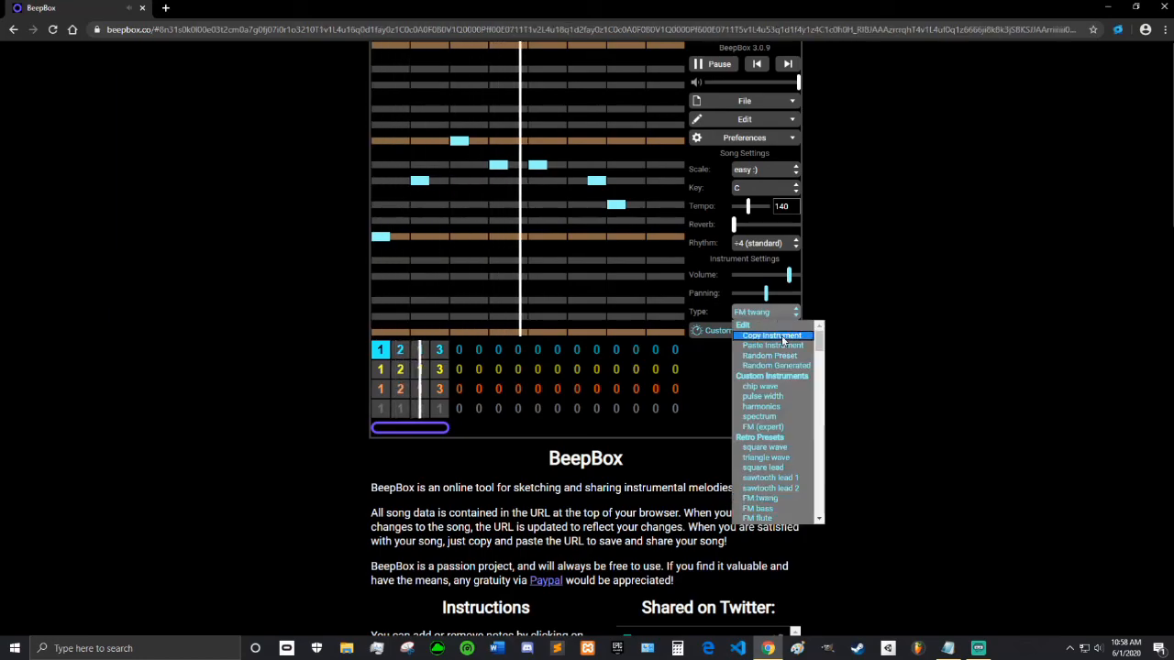
scroll(779, 383, down, 4)
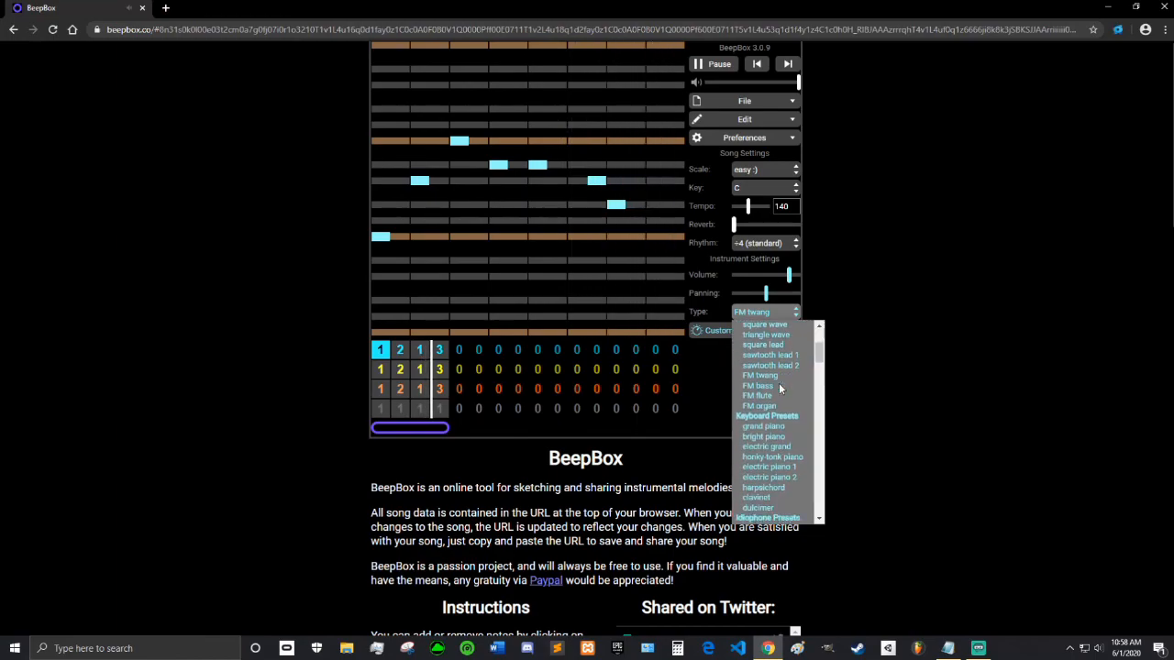
scroll(779, 385, down, 4)
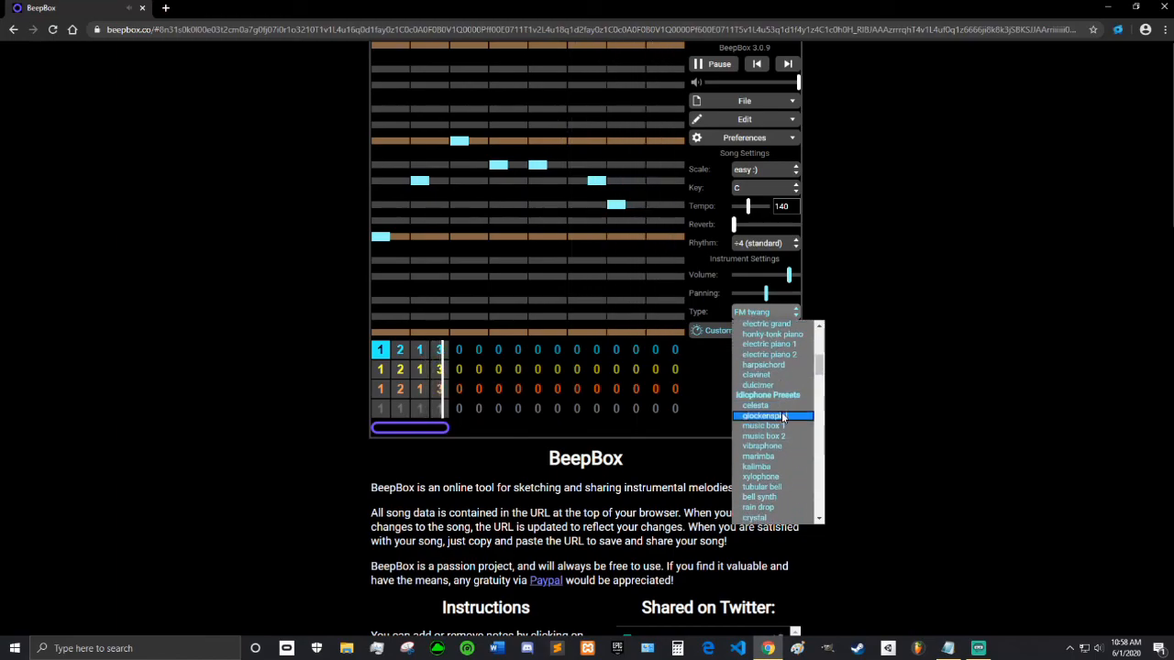
click(784, 497)
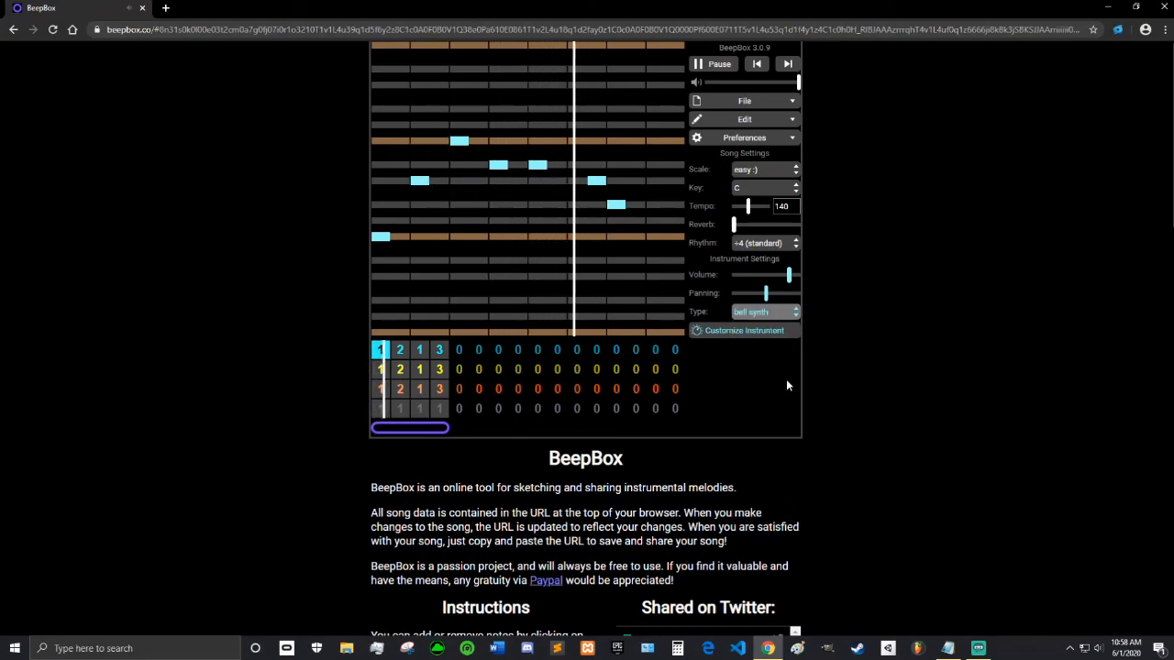
click(784, 313)
scroll(778, 413, down, 3)
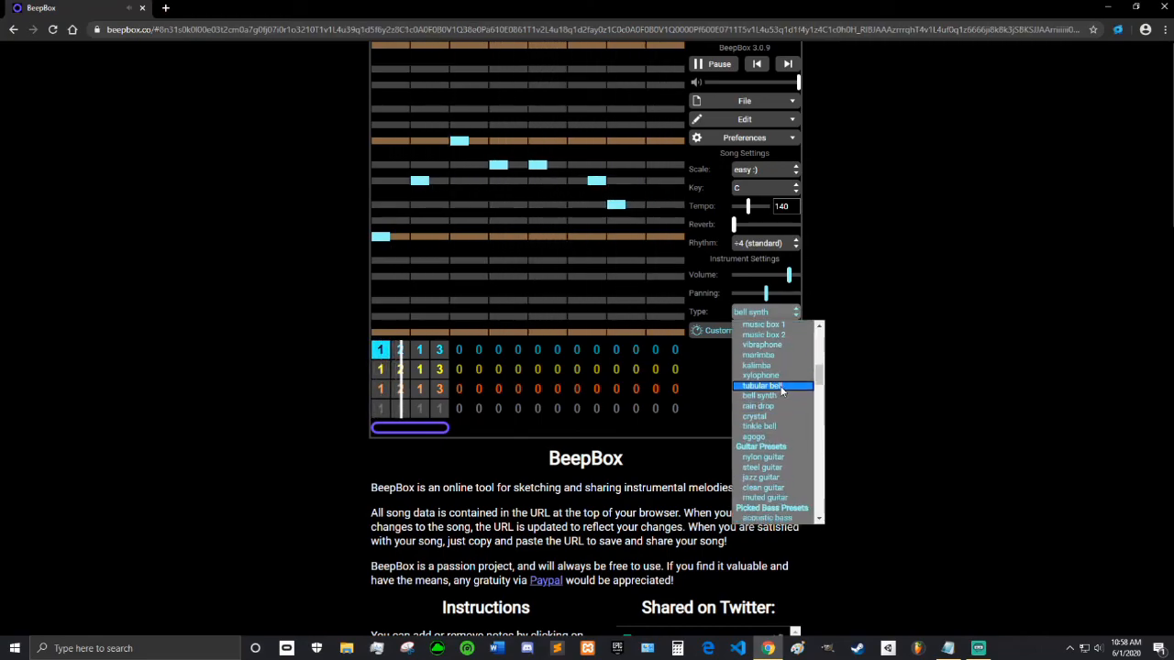
click(784, 456)
Set the blue melody channel's instrument to jazz guitar.
click(784, 313)
scroll(784, 442, down, 2)
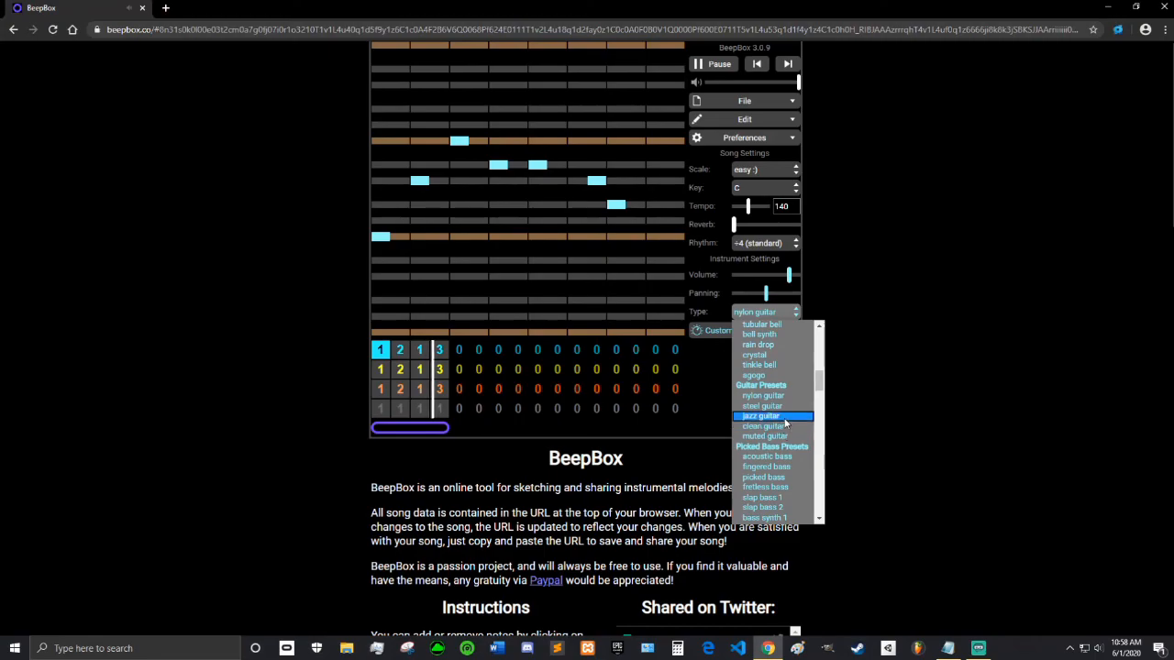
click(772, 417)
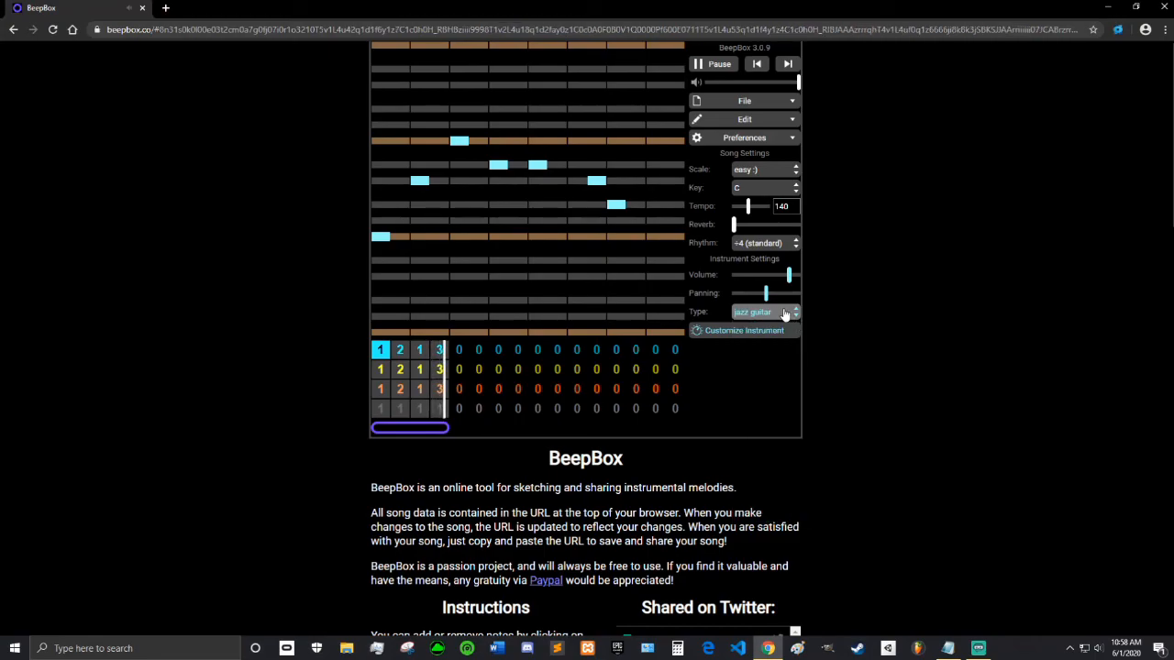
Lengthen melody pattern 1's first four notes to one beat, the second A to one and a half beats and the last E to two.
drag(390, 238, 417, 198)
drag(417, 238, 411, 239)
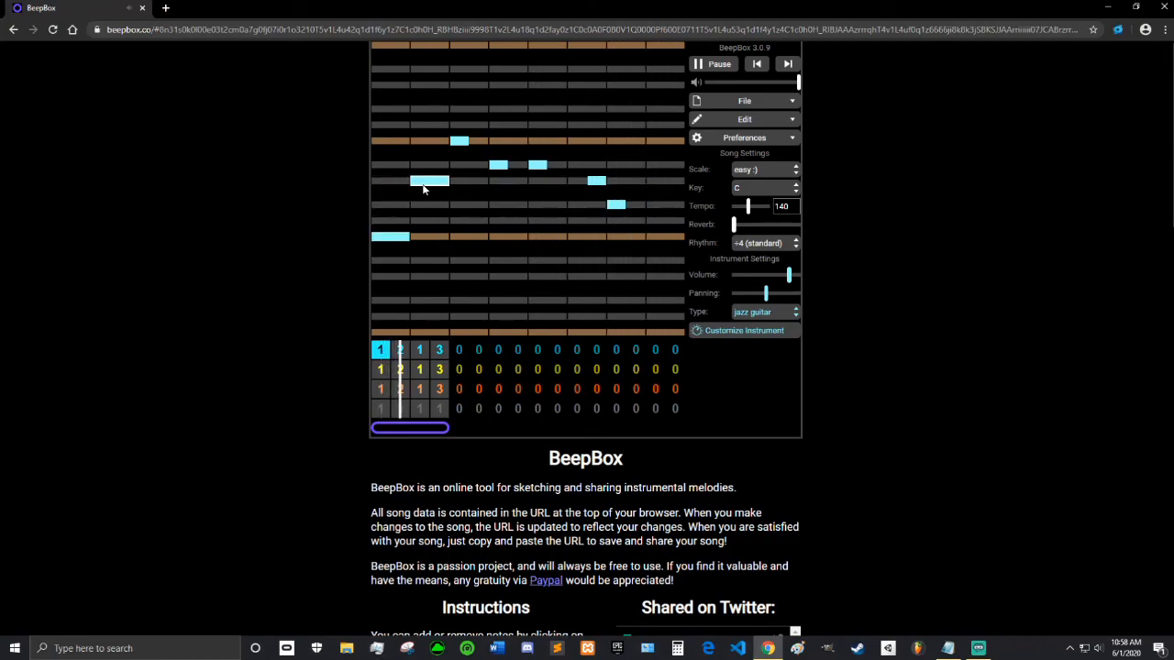
drag(461, 142, 548, 170)
click(595, 184)
click(597, 186)
drag(574, 182, 601, 187)
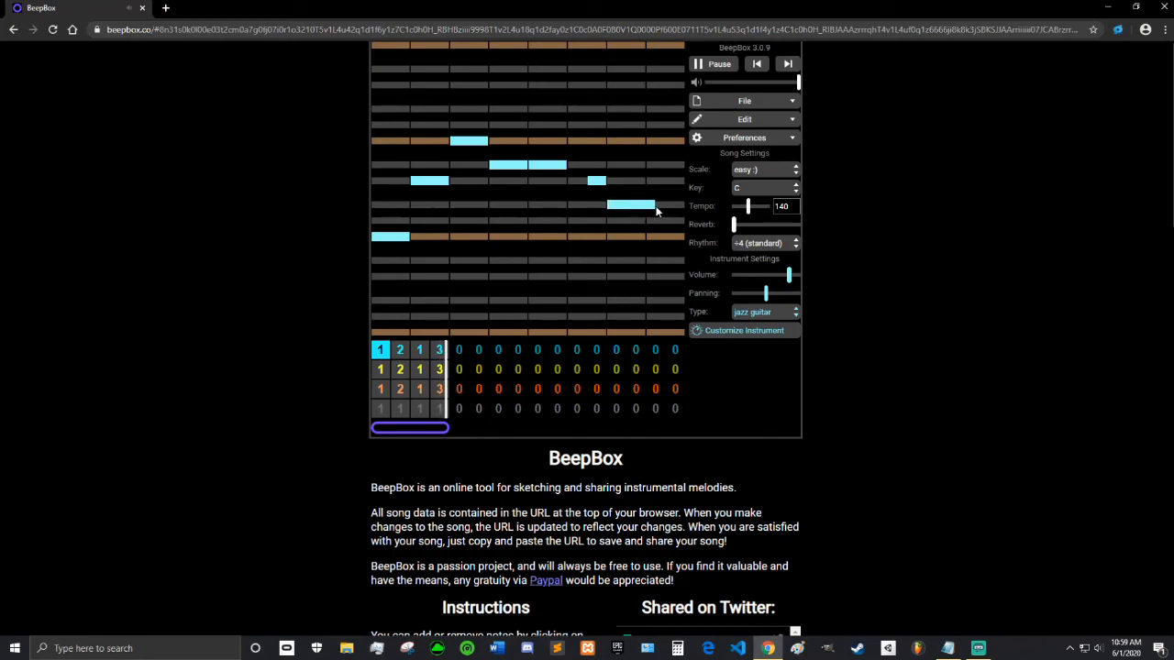
drag(647, 211, 641, 207)
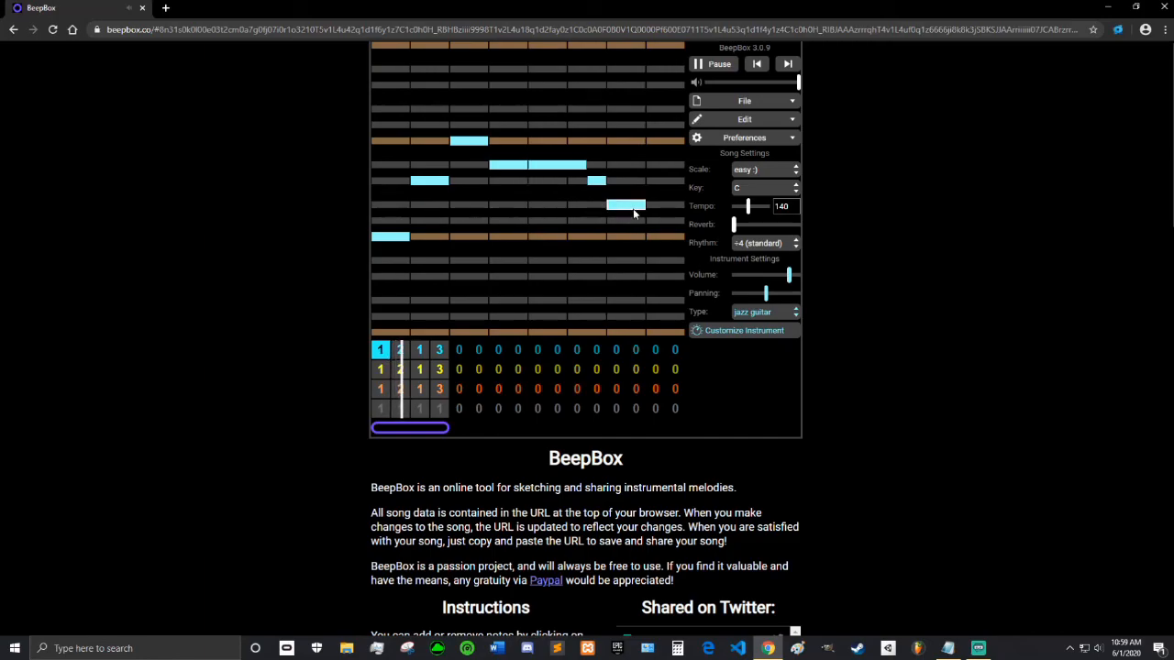
In the melody's bar 4, lengthen the first four notes to one beat each and the E and higher C to two beats each.
click(402, 343)
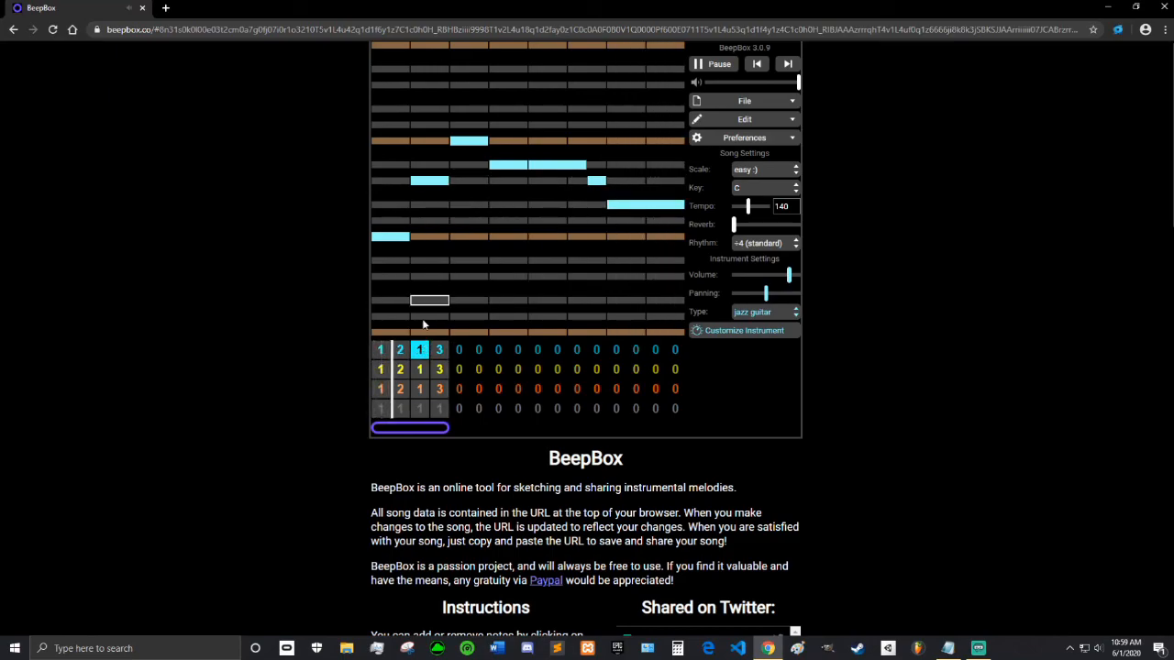
click(435, 353)
drag(390, 238, 523, 263)
drag(550, 206, 563, 212)
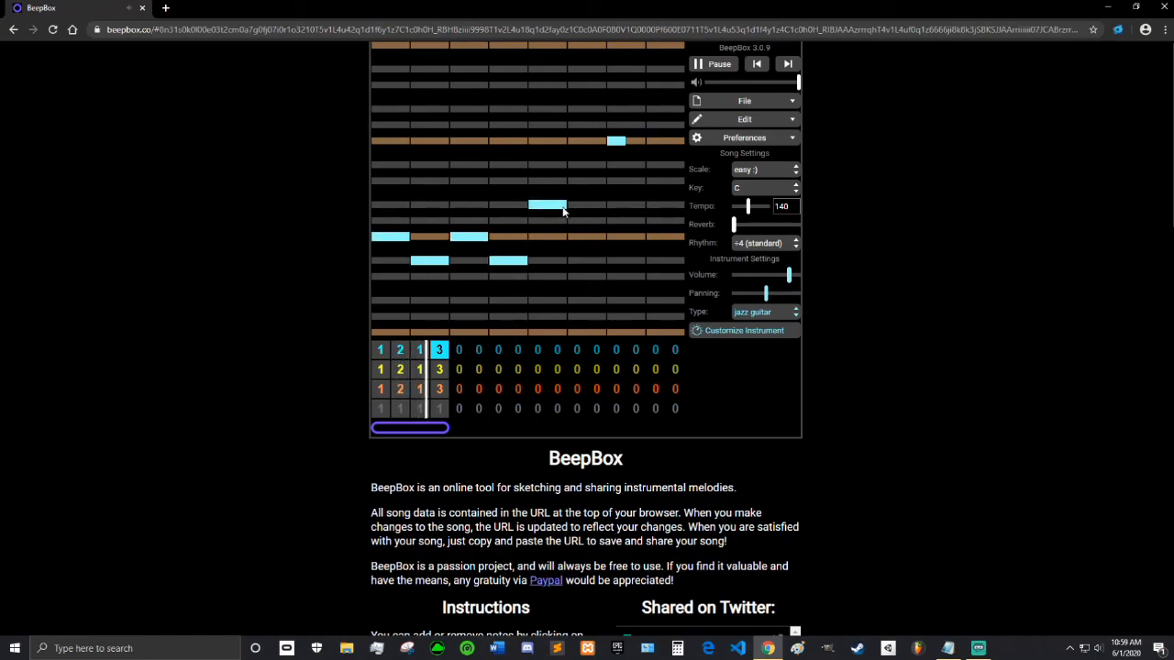
drag(565, 207, 603, 209)
drag(610, 143, 679, 146)
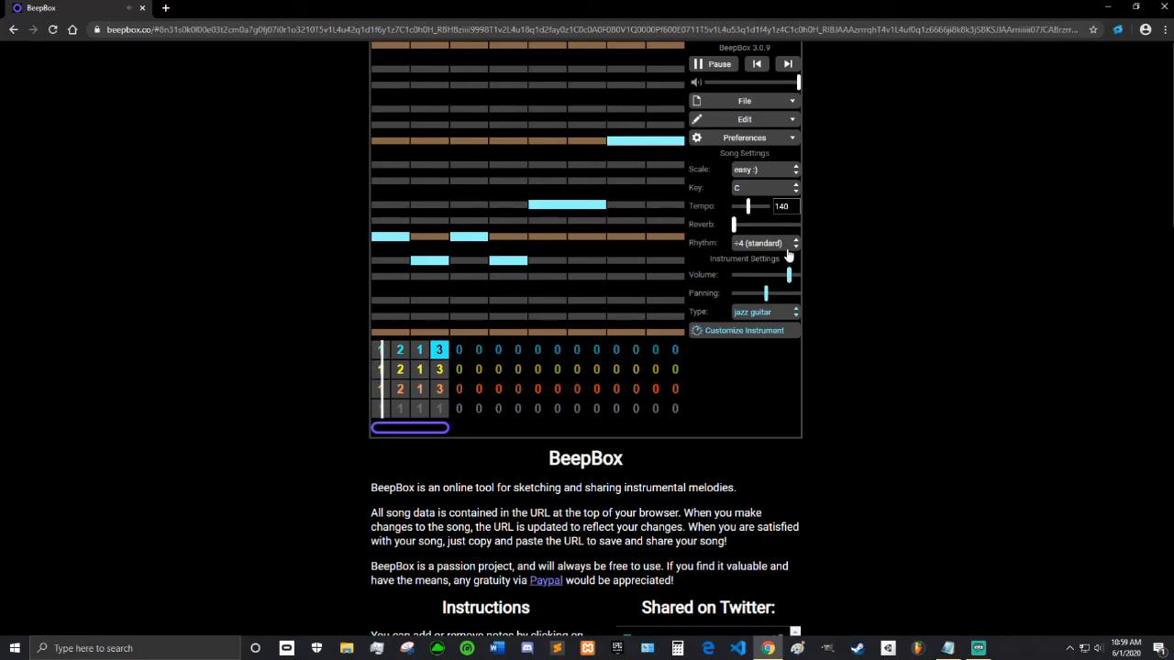
Try steel, muted and clean guitar as the melody channel's instrument, then restore jazz guitar.
click(764, 312)
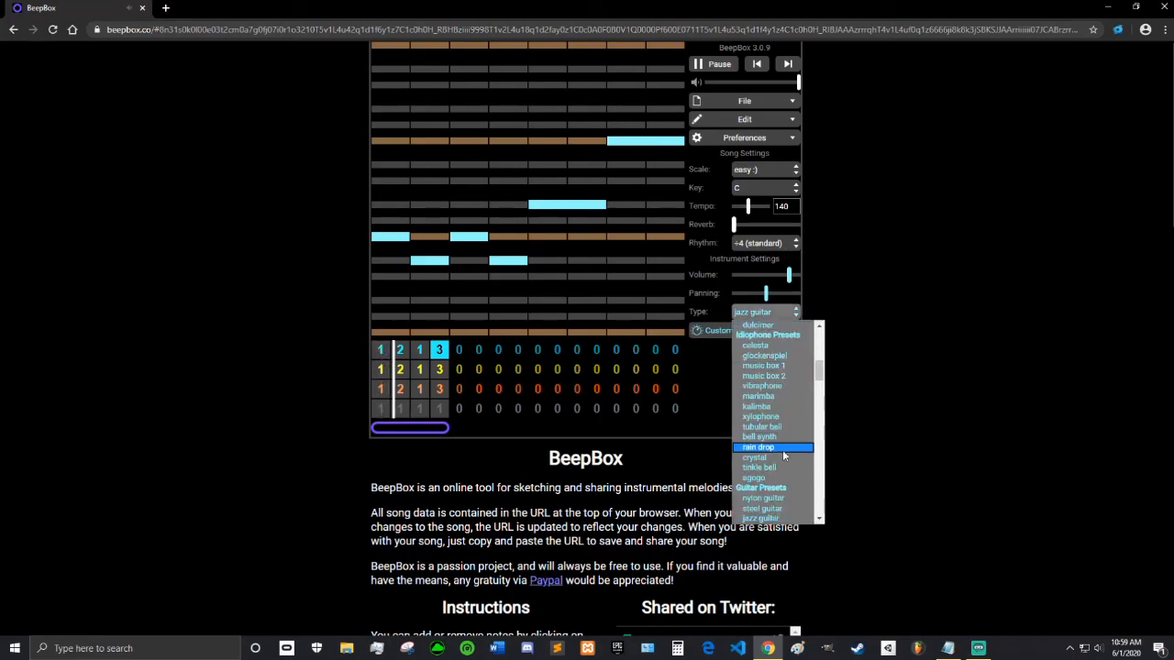
click(779, 386)
click(784, 312)
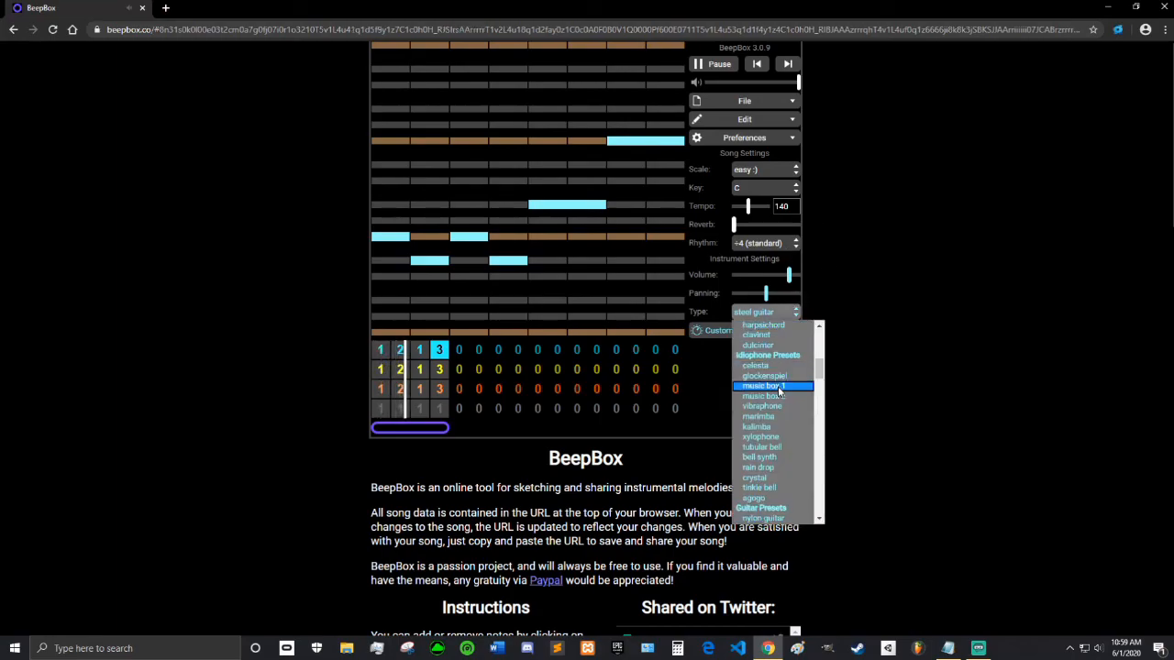
scroll(778, 399, down, 3)
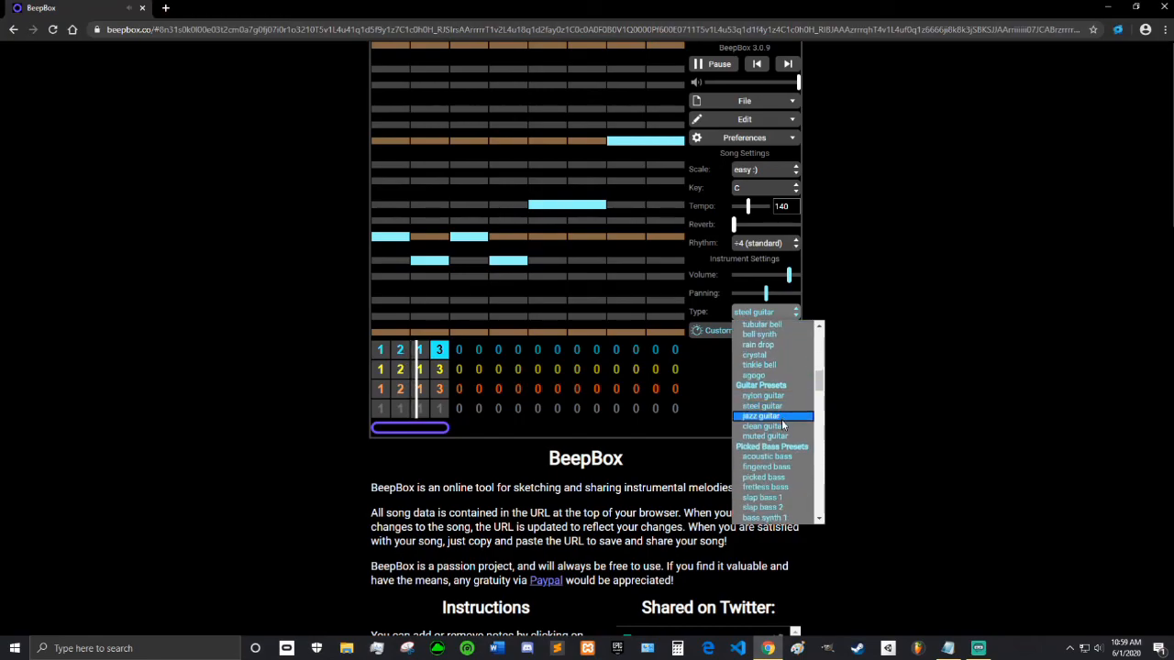
click(779, 436)
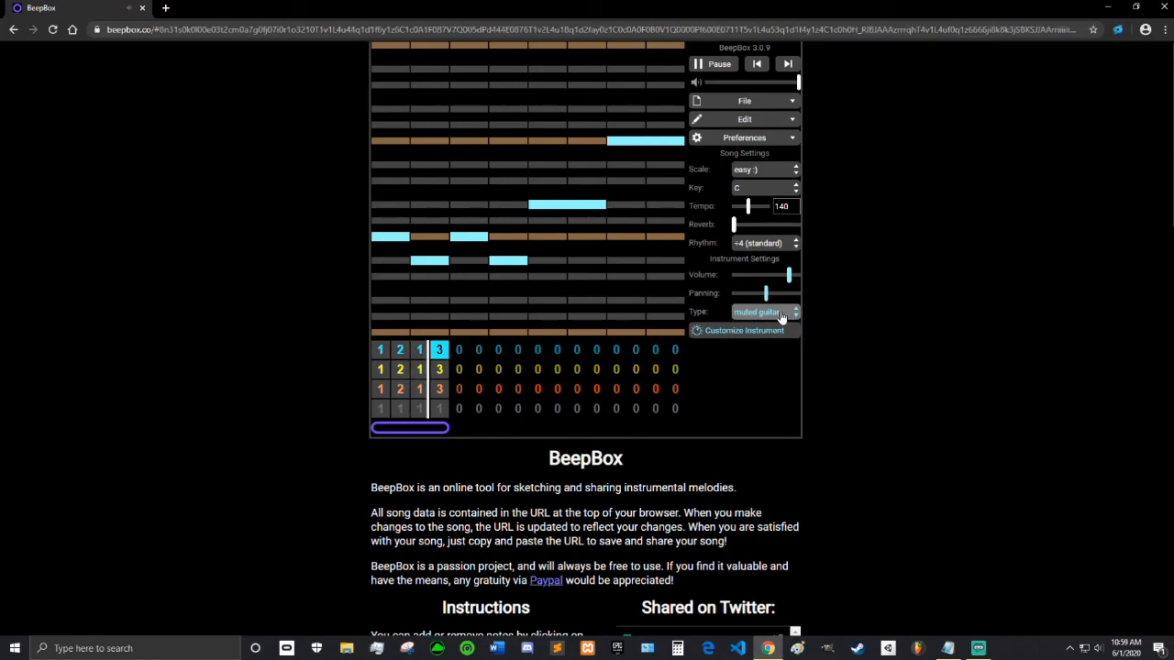
click(780, 316)
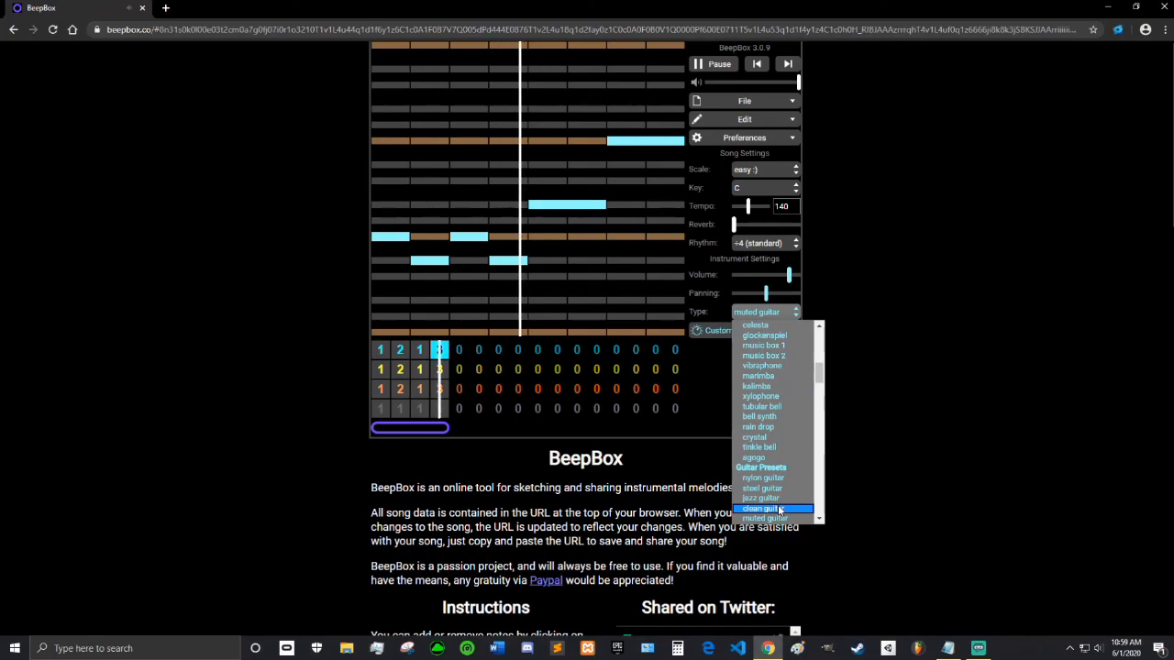
click(763, 508)
click(787, 315)
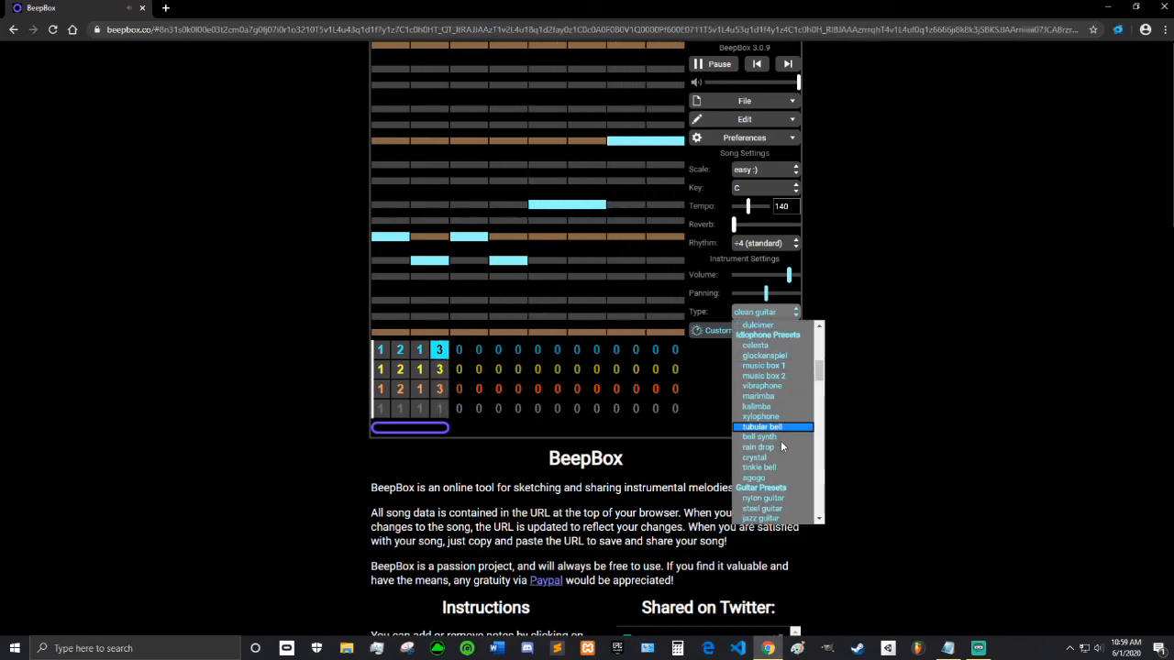
click(779, 519)
Compare crystal and clean guitar for the melody channel, then switch its instrument back to jazz guitar.
click(781, 316)
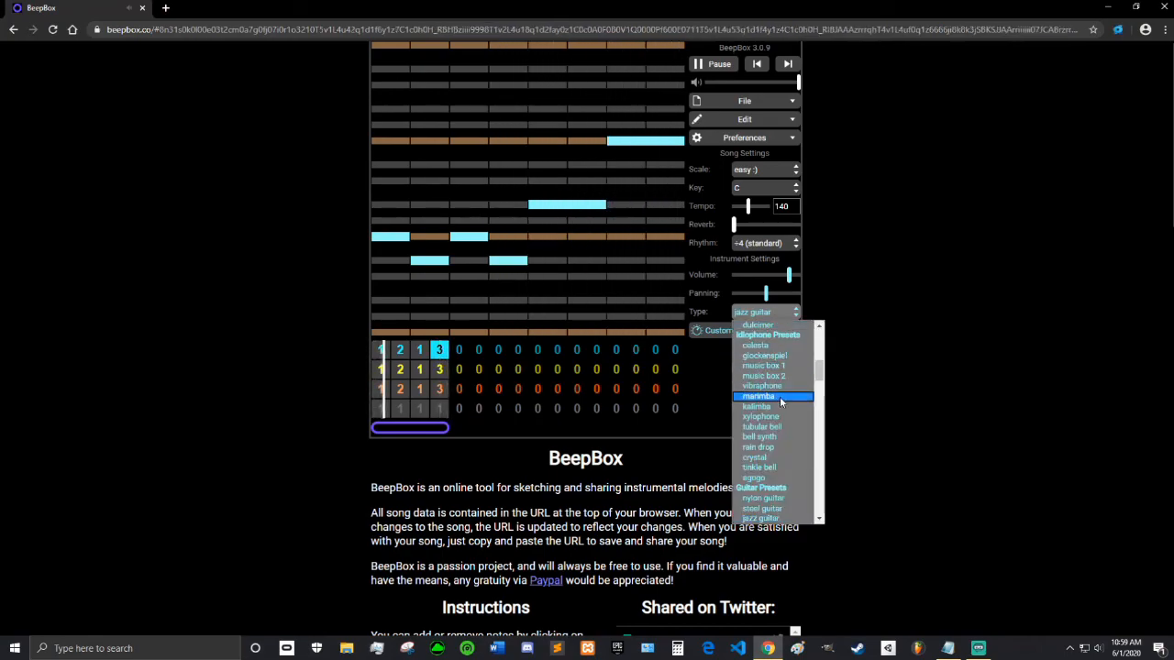
click(772, 457)
click(775, 313)
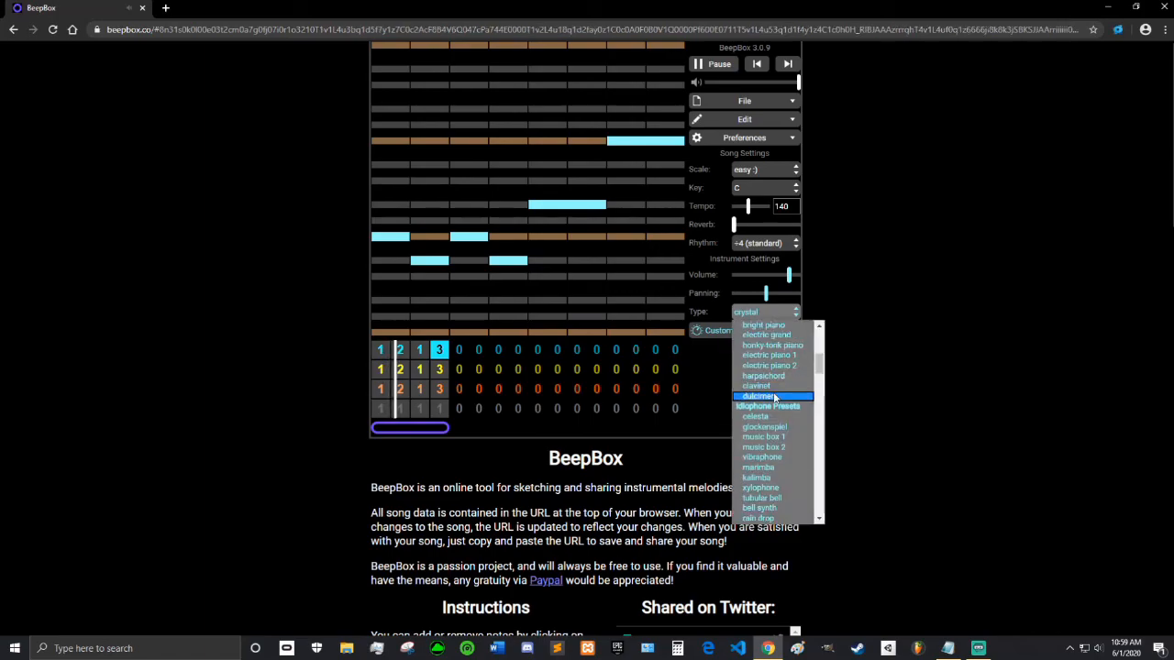
scroll(775, 416, down, 2)
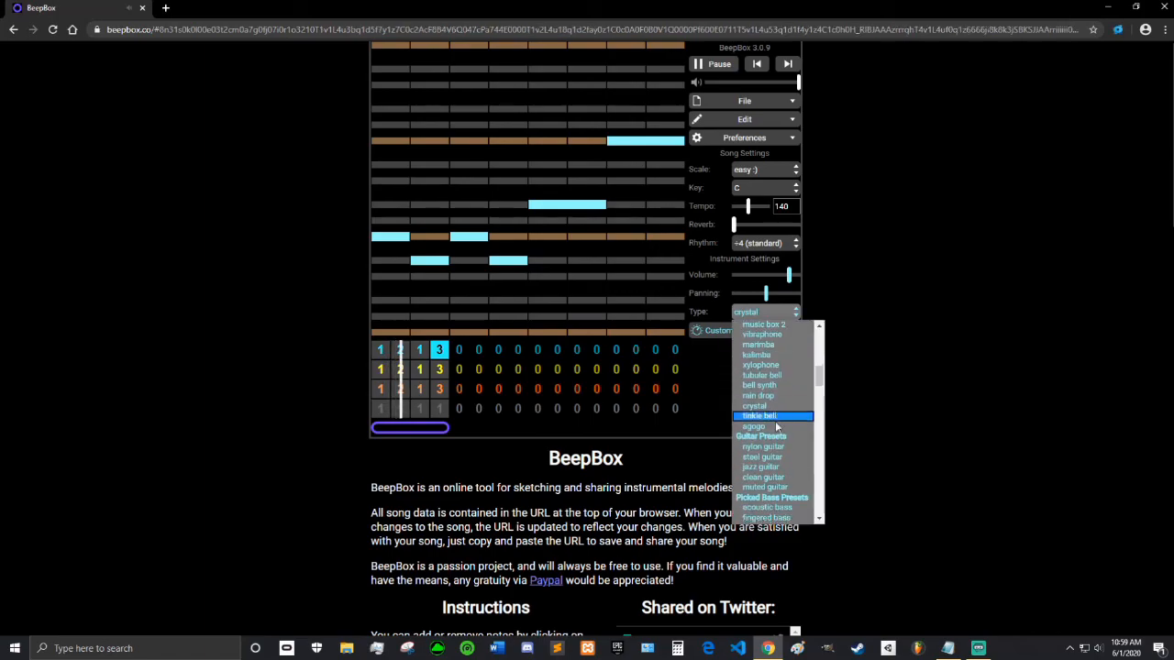
click(774, 478)
click(765, 312)
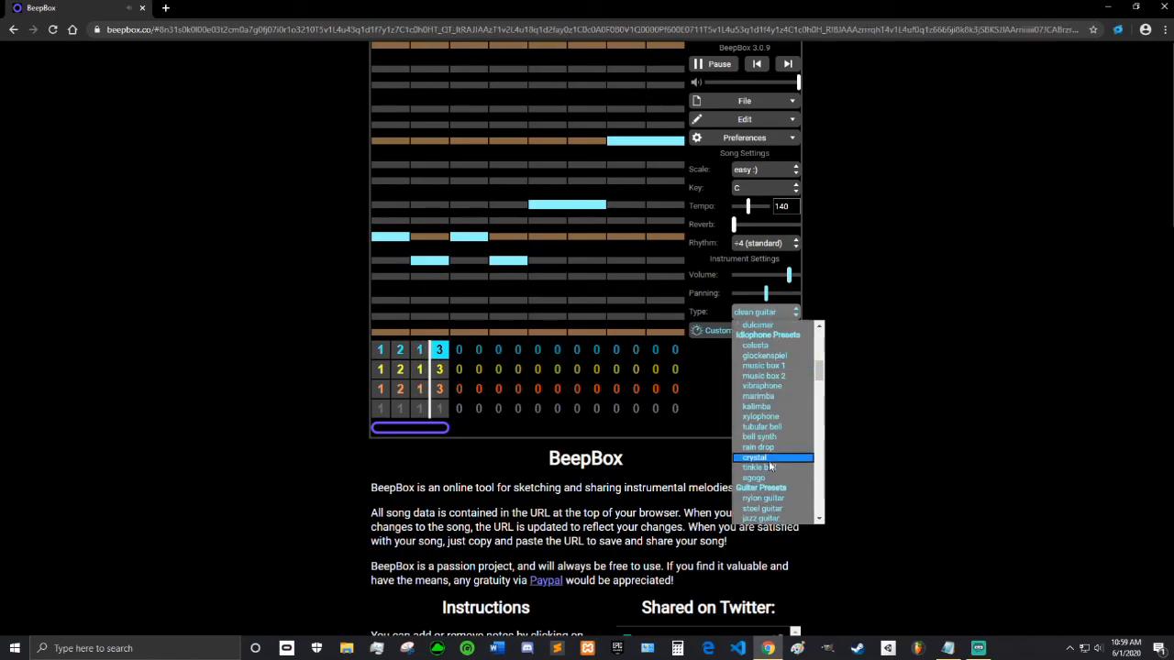
click(761, 519)
Audition square lead, triangle wave, sawtooth lead 1 and sawtooth lead 2 as the melody channel's instrument.
click(766, 312)
scroll(770, 413, up, 6)
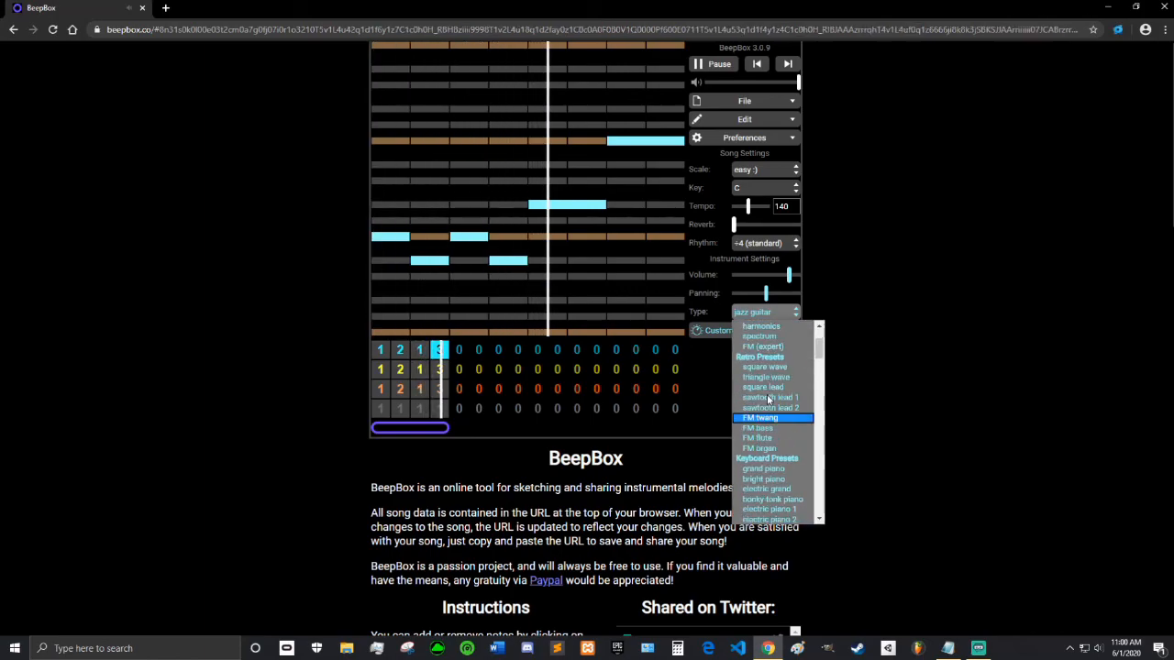
scroll(771, 405, down, 5)
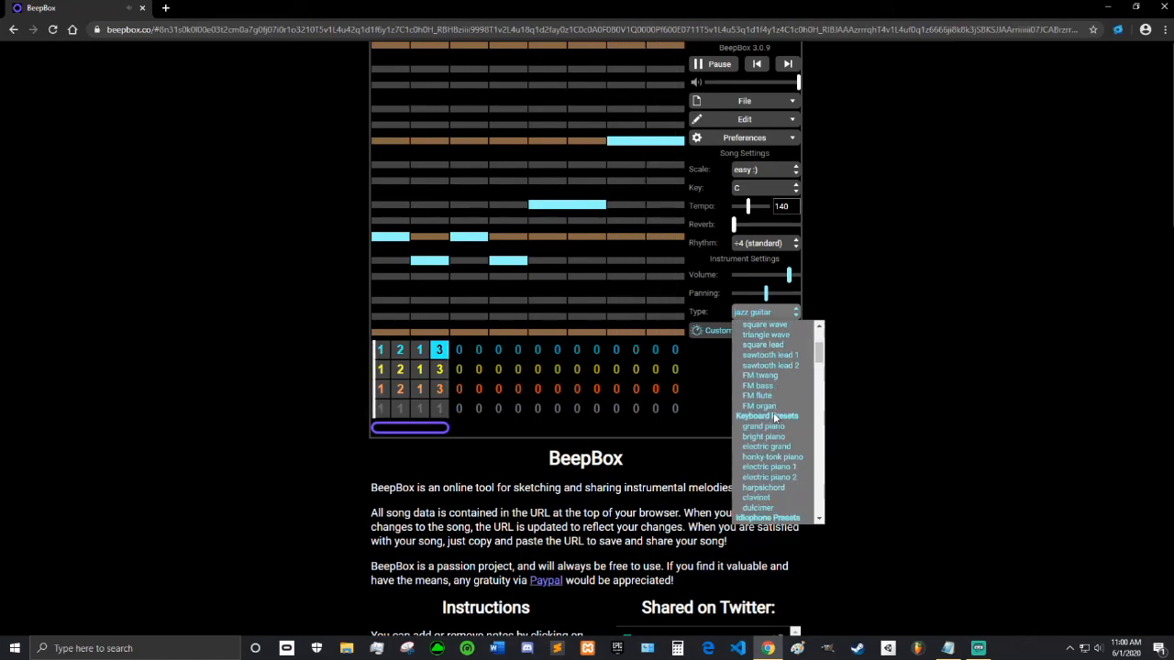
scroll(773, 413, up, 5)
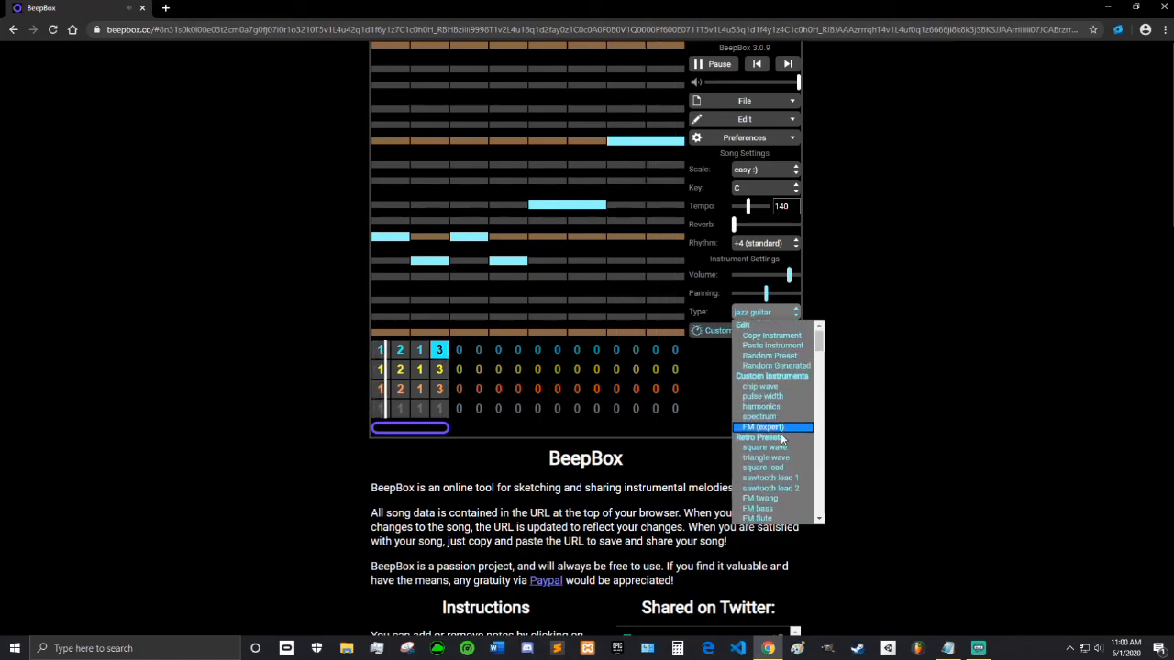
click(782, 467)
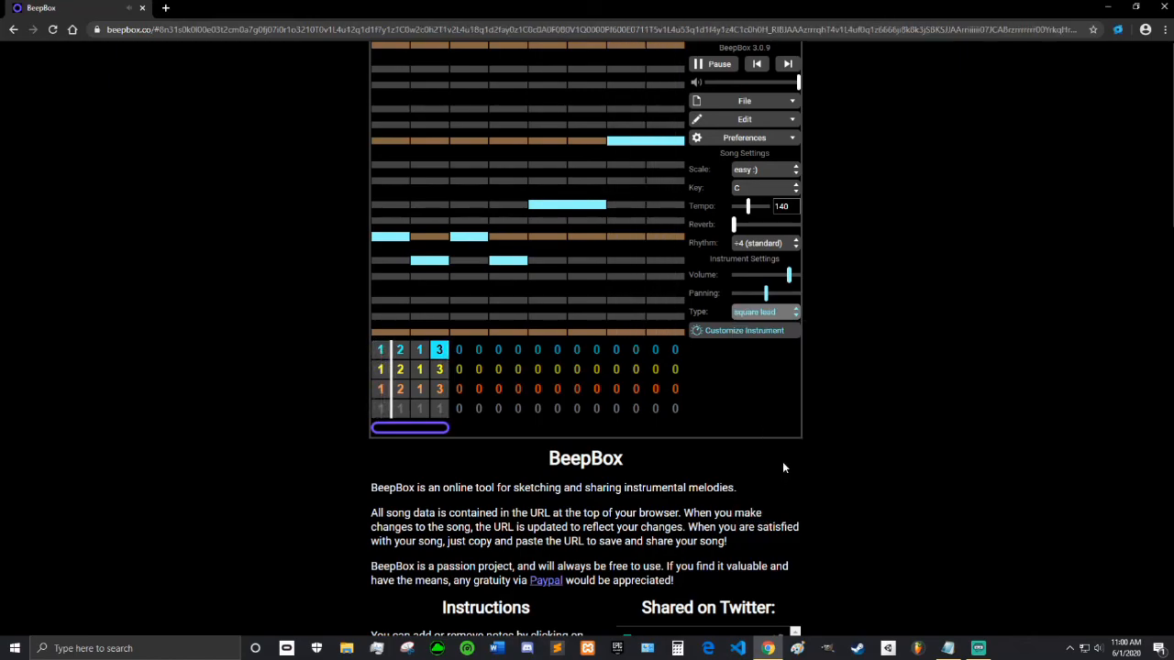
click(779, 316)
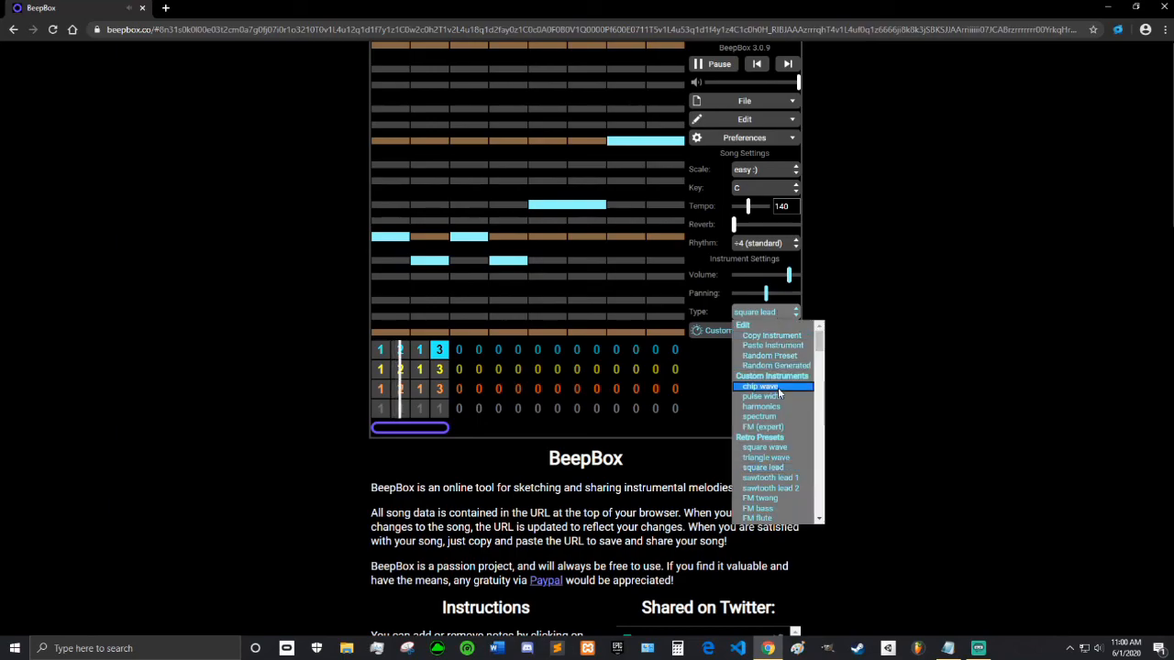
click(794, 458)
click(779, 313)
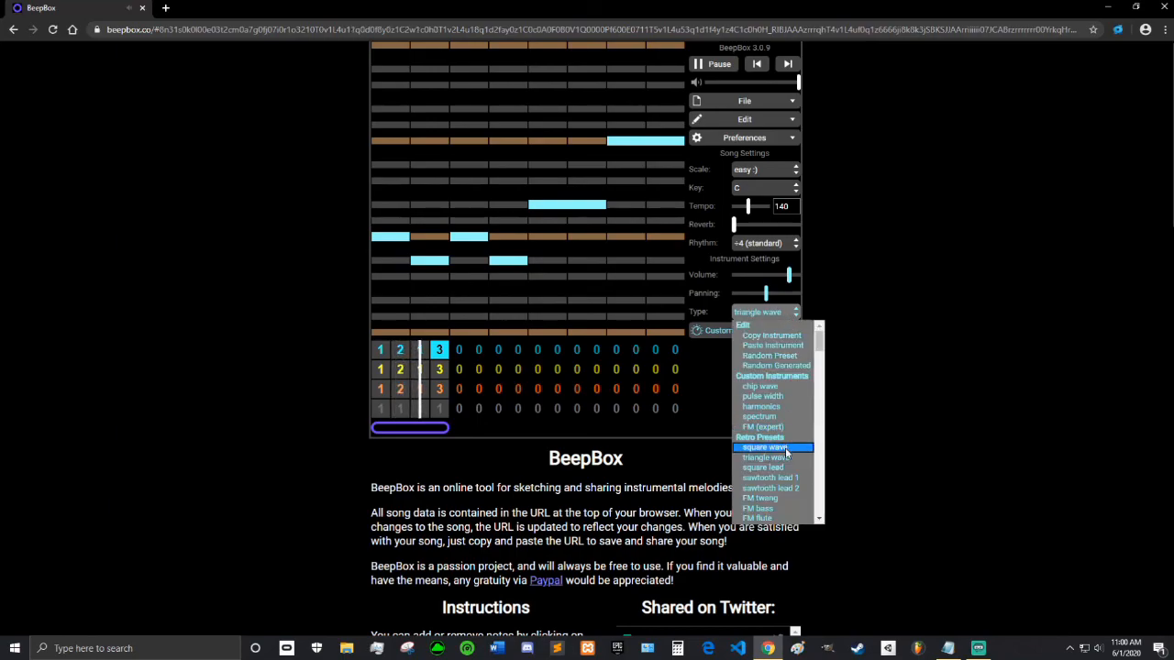
click(794, 478)
click(781, 314)
click(788, 487)
Try FM organ, bright piano and electric grand as the melody channel's instrument.
click(781, 312)
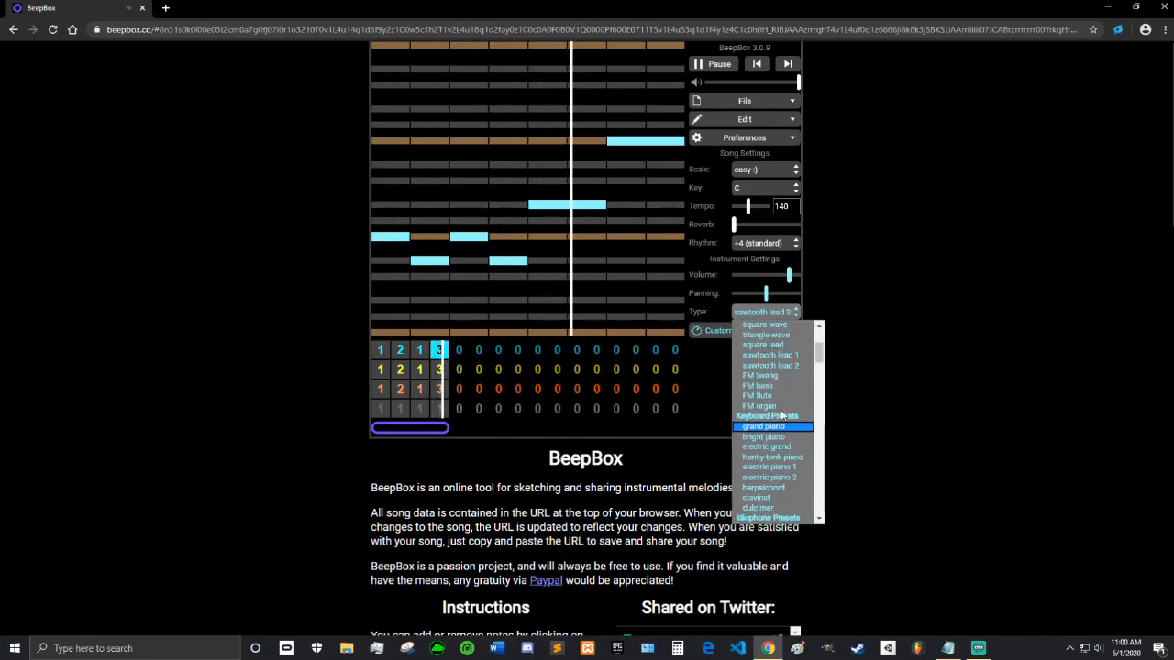
click(779, 406)
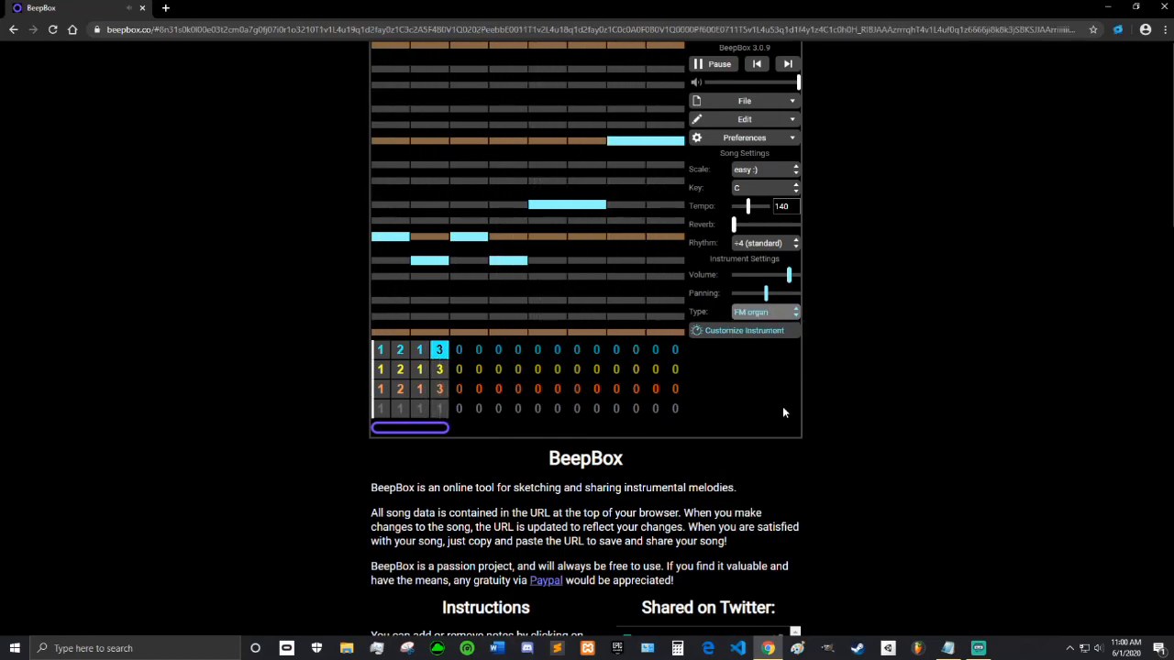
click(773, 316)
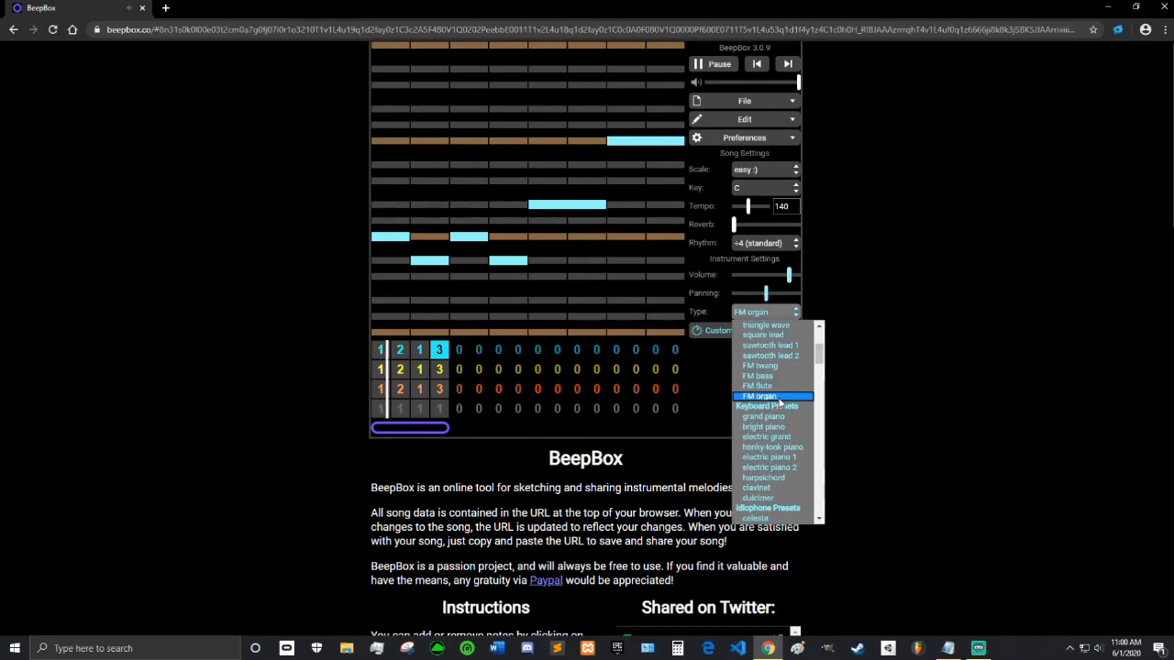
click(788, 427)
click(780, 313)
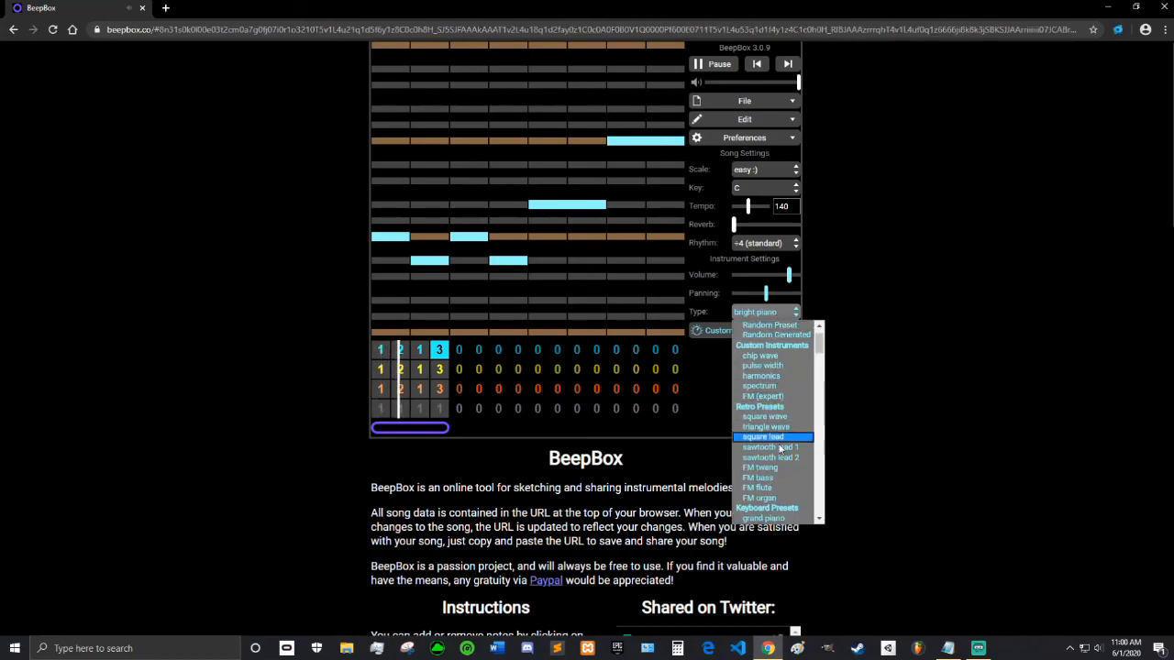
scroll(781, 468, down, 1)
click(766, 485)
Try celesta for the melody channel and return its instrument to jazz guitar.
click(769, 313)
scroll(784, 394, down, 2)
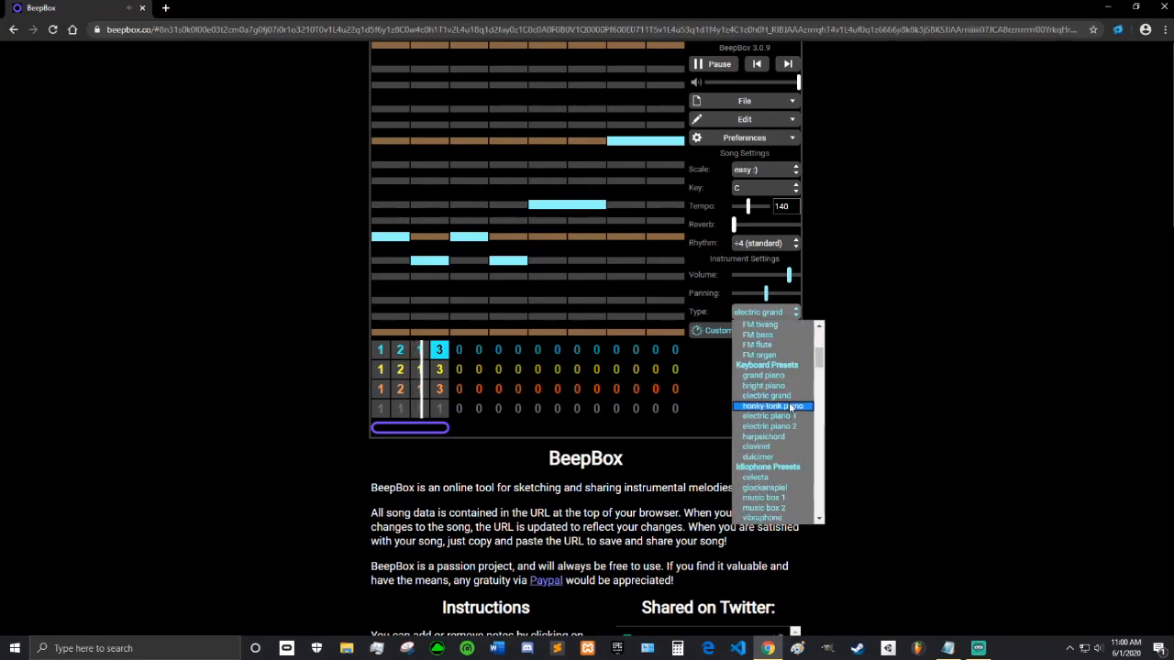
scroll(788, 422, down, 2)
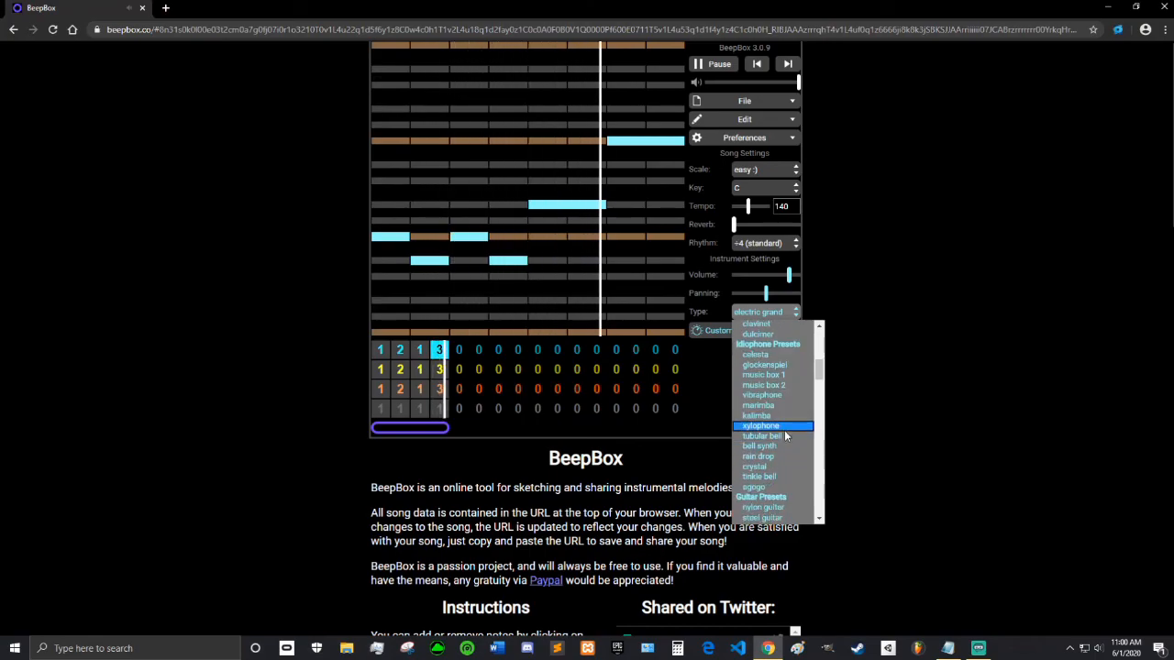
click(761, 354)
click(764, 310)
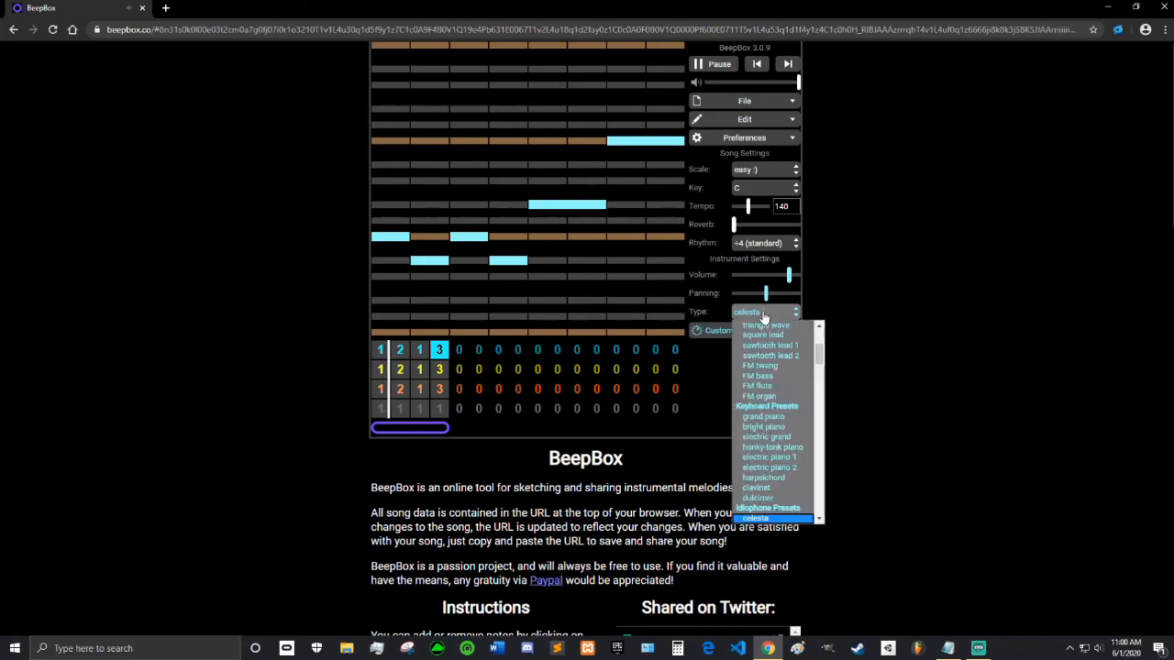
scroll(772, 417, down, 3)
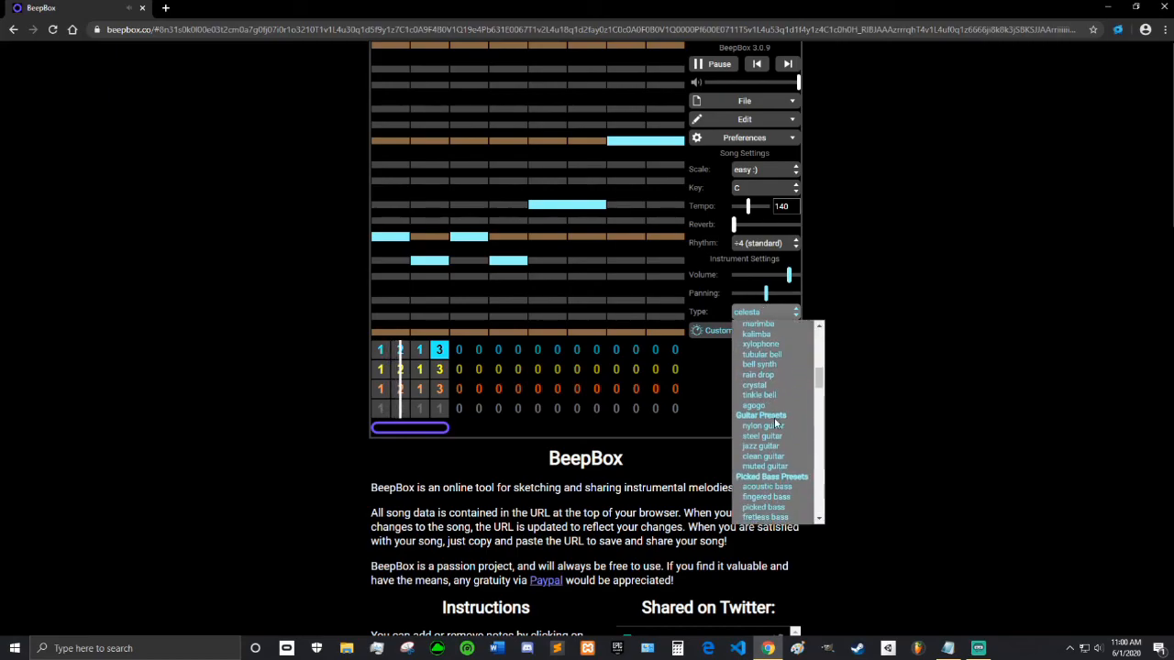
click(782, 445)
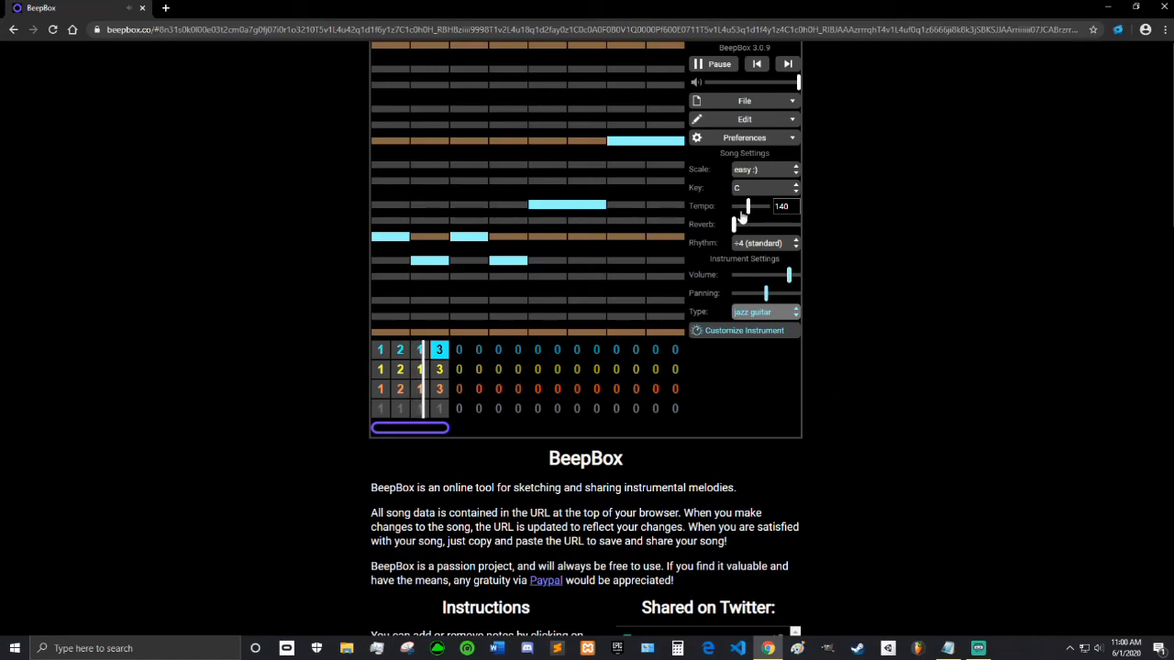
Compare faster and slower song tempos and settle on a tempo of 151.
drag(747, 206, 770, 208)
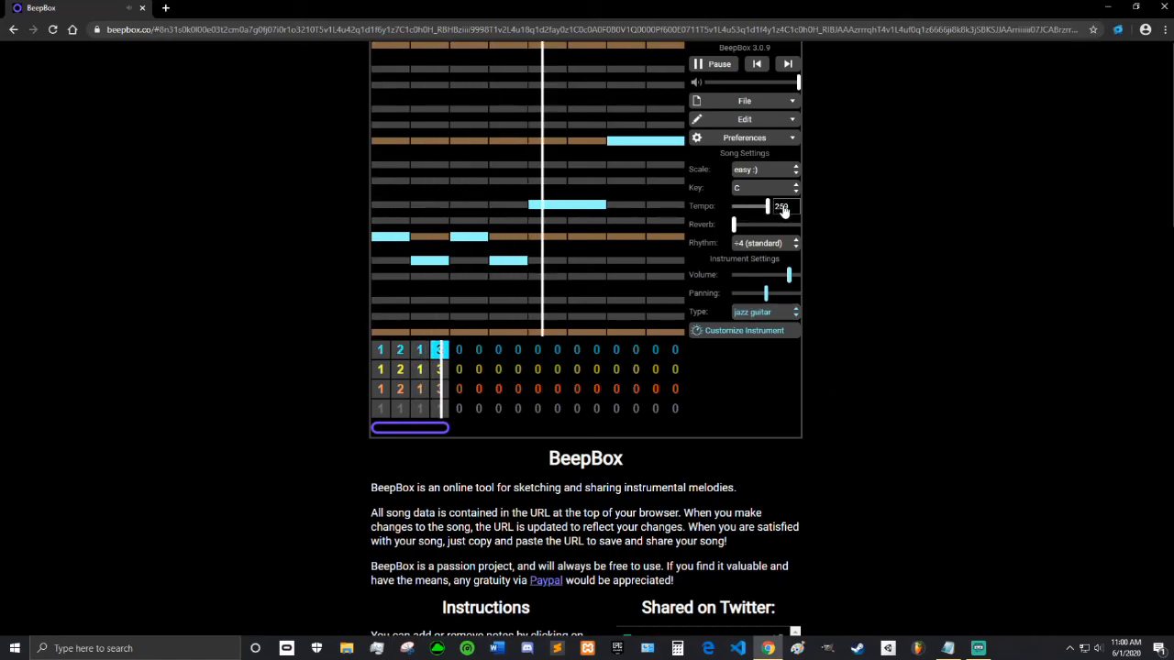
drag(767, 207, 722, 207)
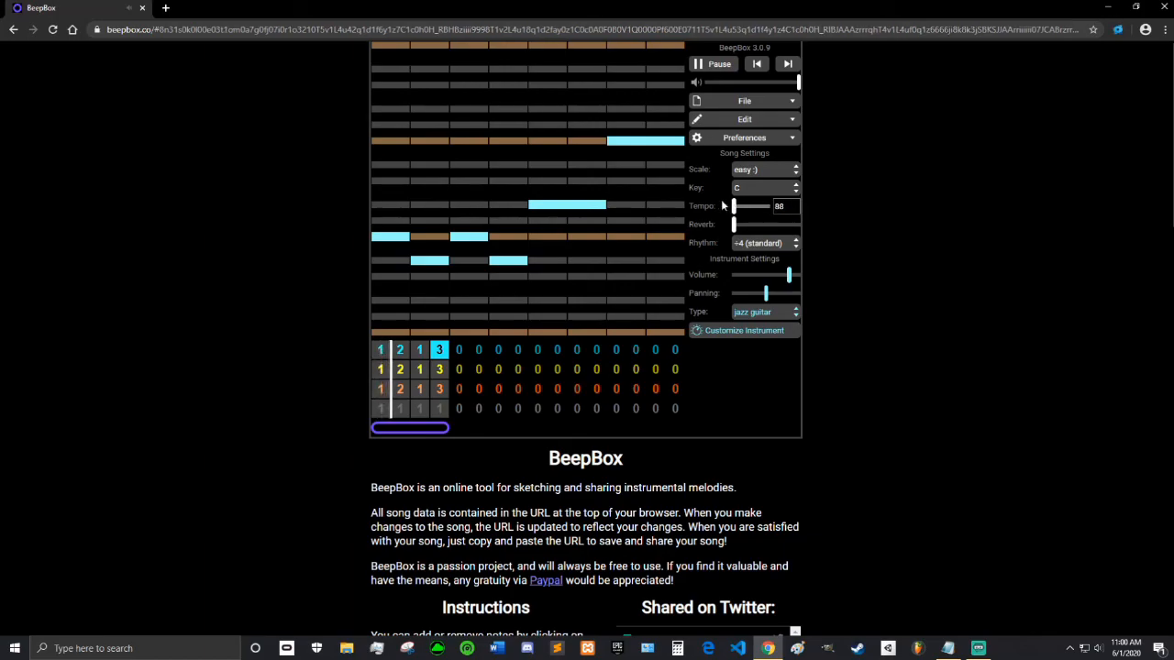
drag(733, 209, 741, 214)
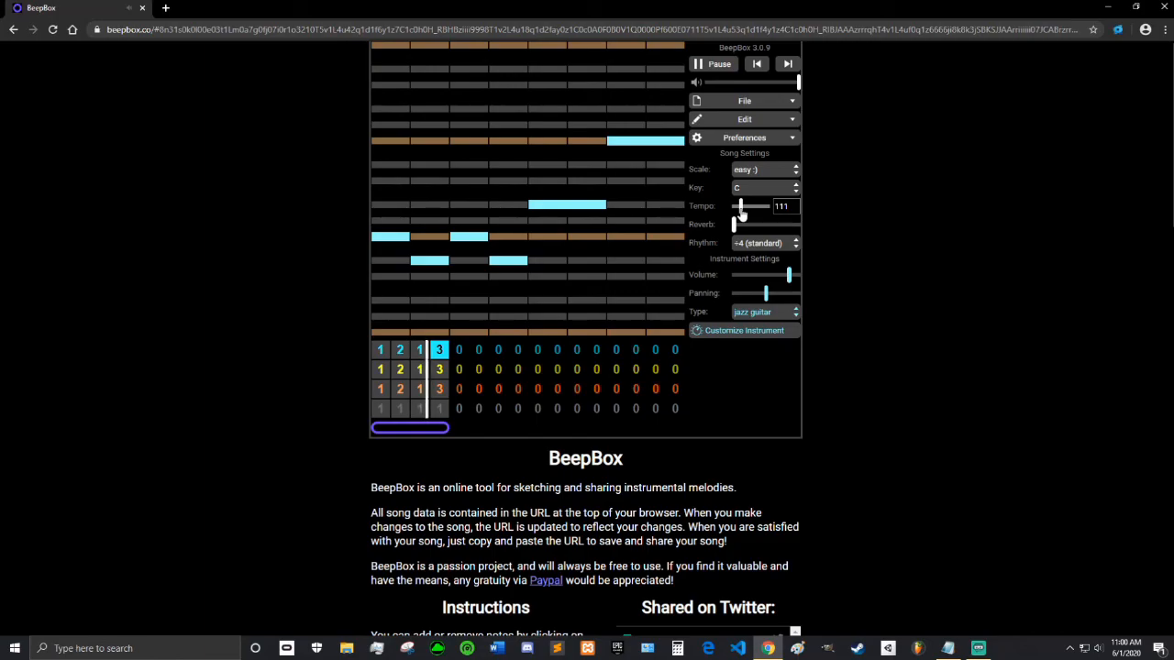
drag(740, 214, 754, 215)
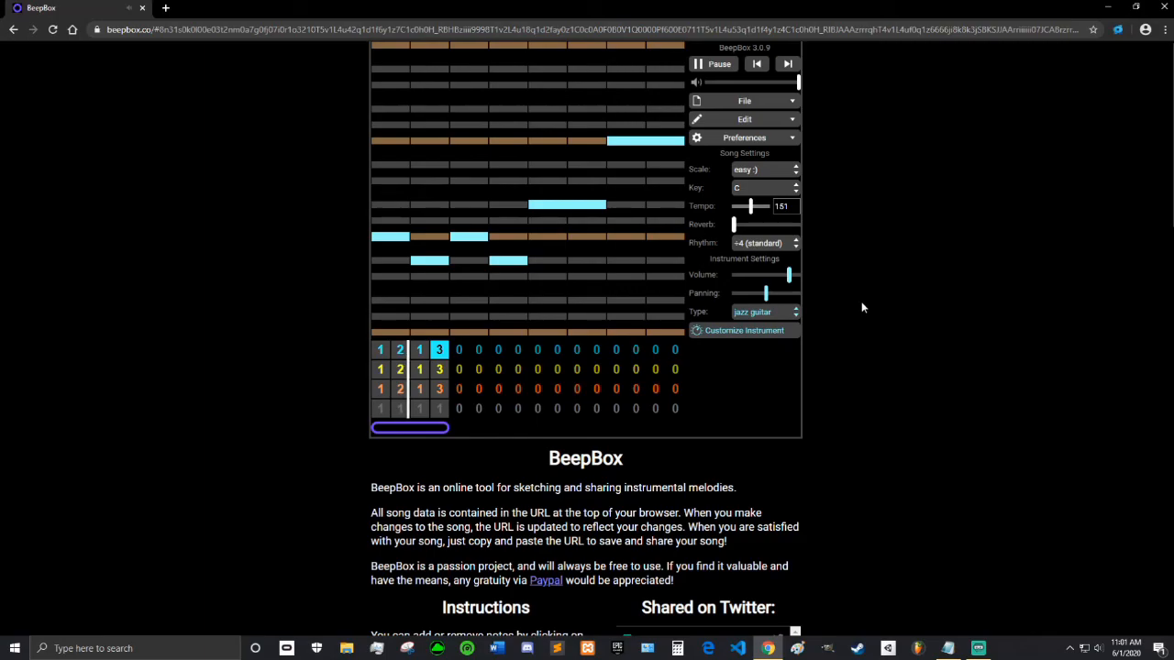
Raise the chord channel's FM flute volume to the melody channel's level and pause the song.
click(381, 371)
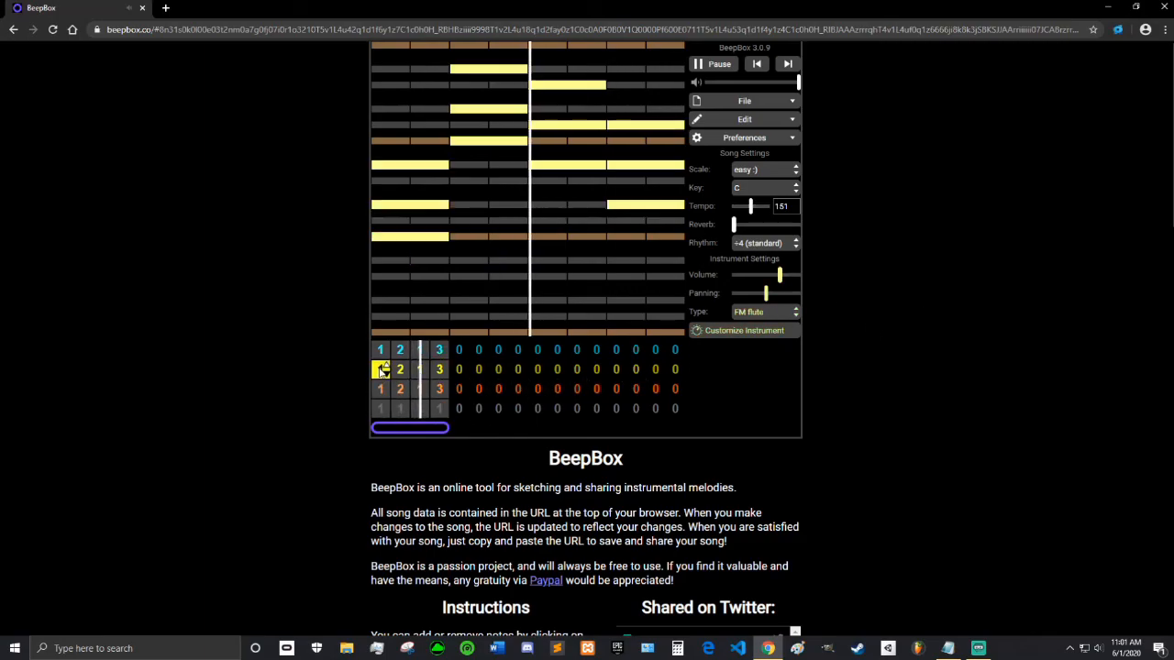
click(380, 352)
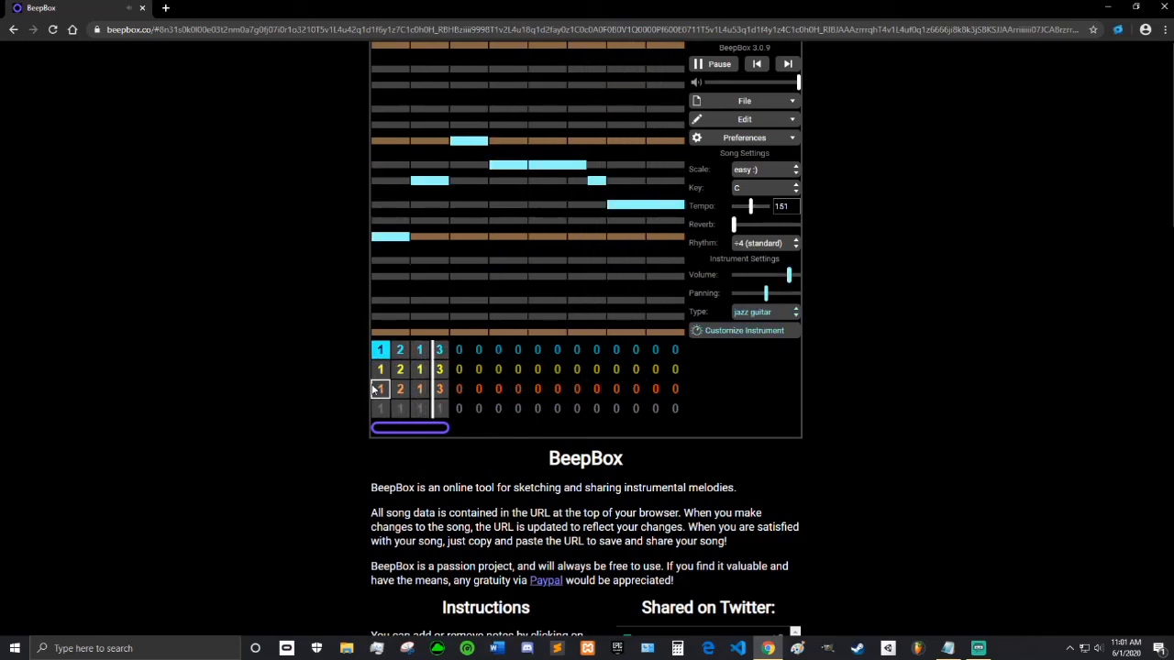
click(382, 389)
click(380, 369)
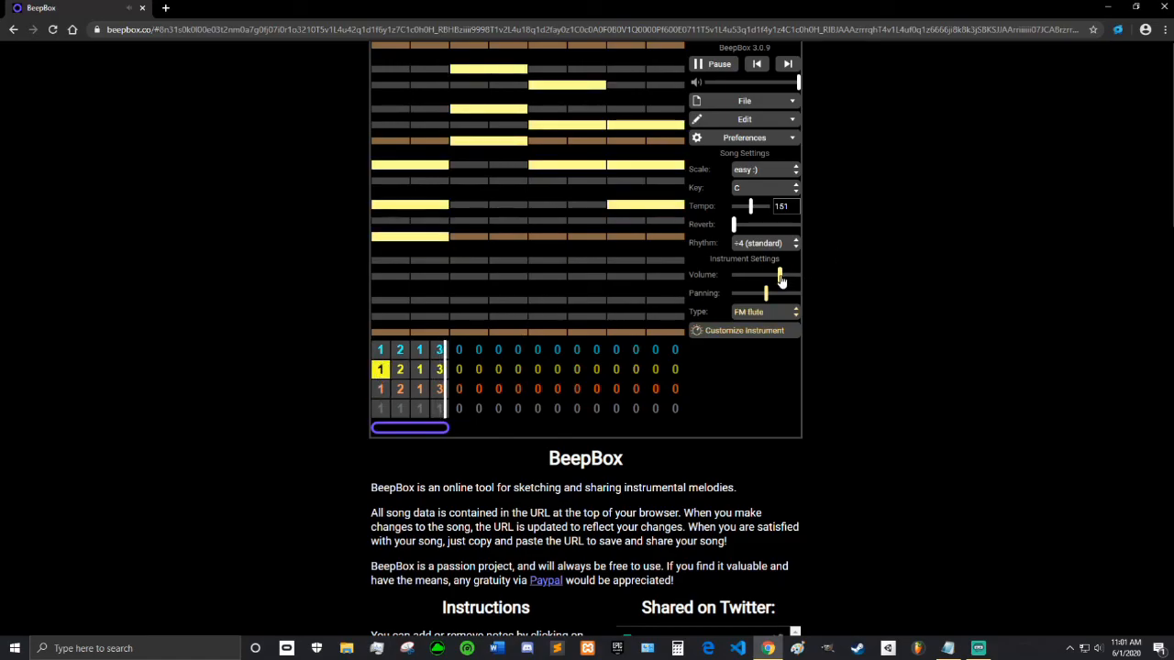
drag(780, 279, 787, 280)
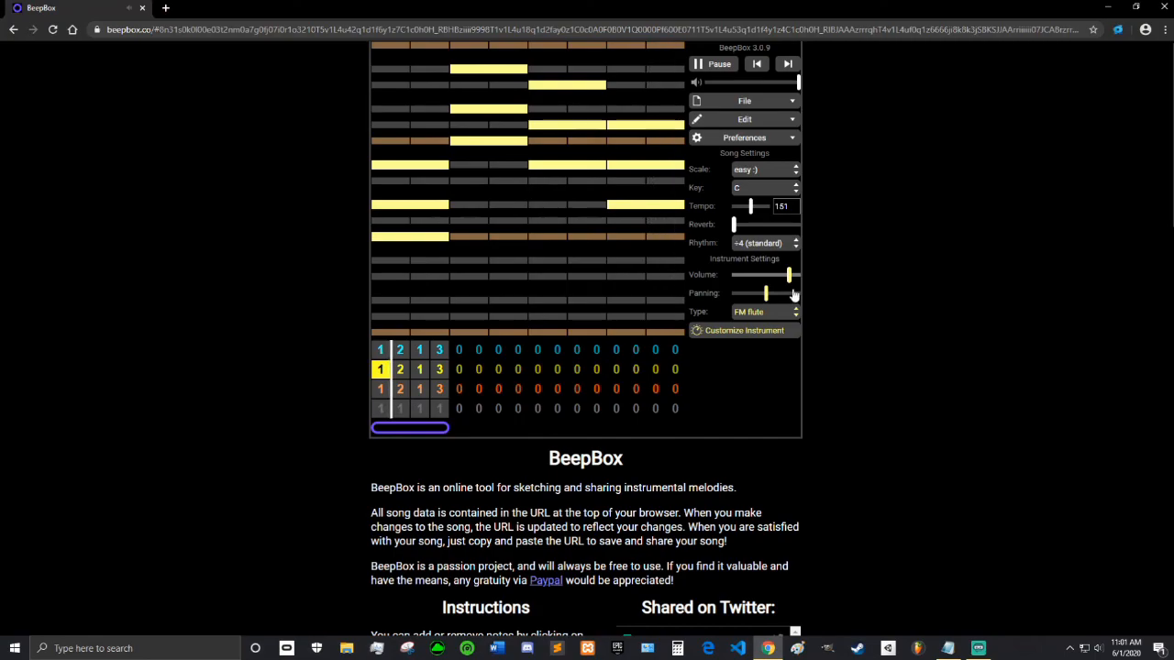
mouse_move(789, 276)
mouse_down()
mouse_move(849, 280)
mouse_move(788, 290)
mouse_up()
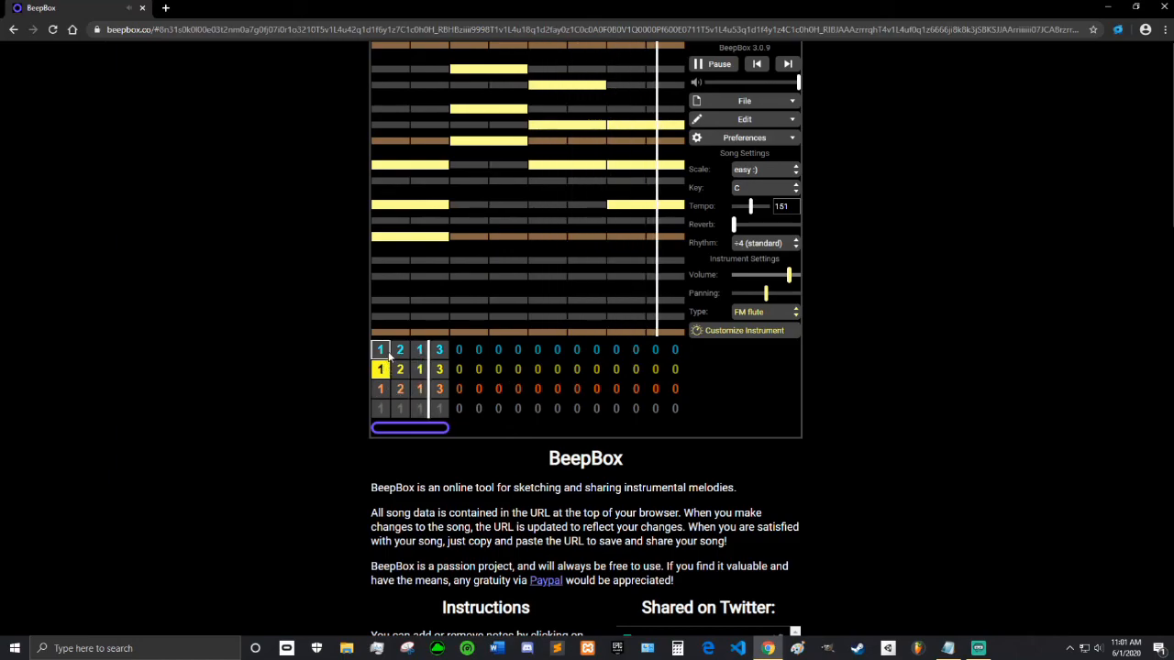
click(710, 66)
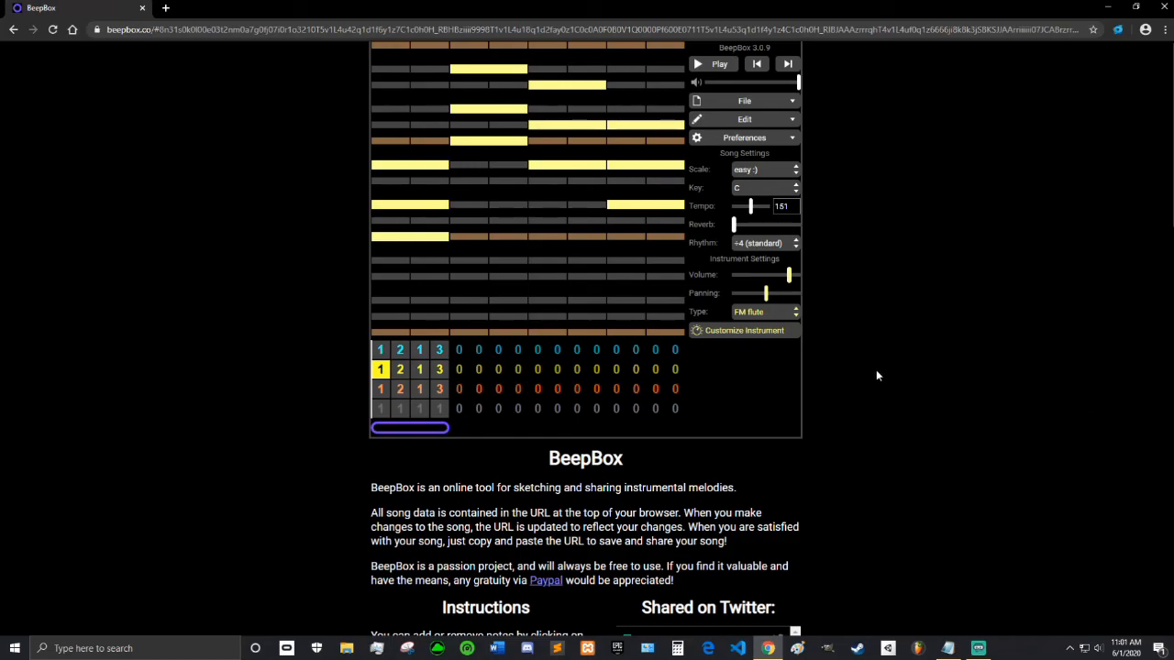
Review the first-bar patterns of the melody, chord and bass channels and listen to the whole song.
click(379, 351)
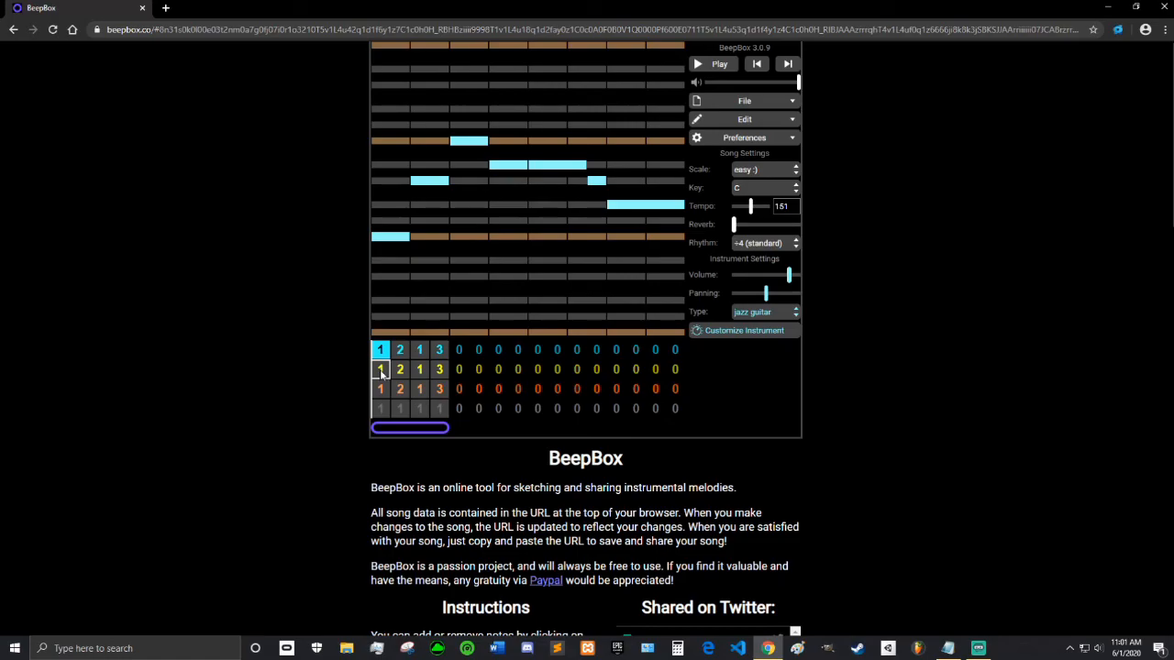
click(381, 370)
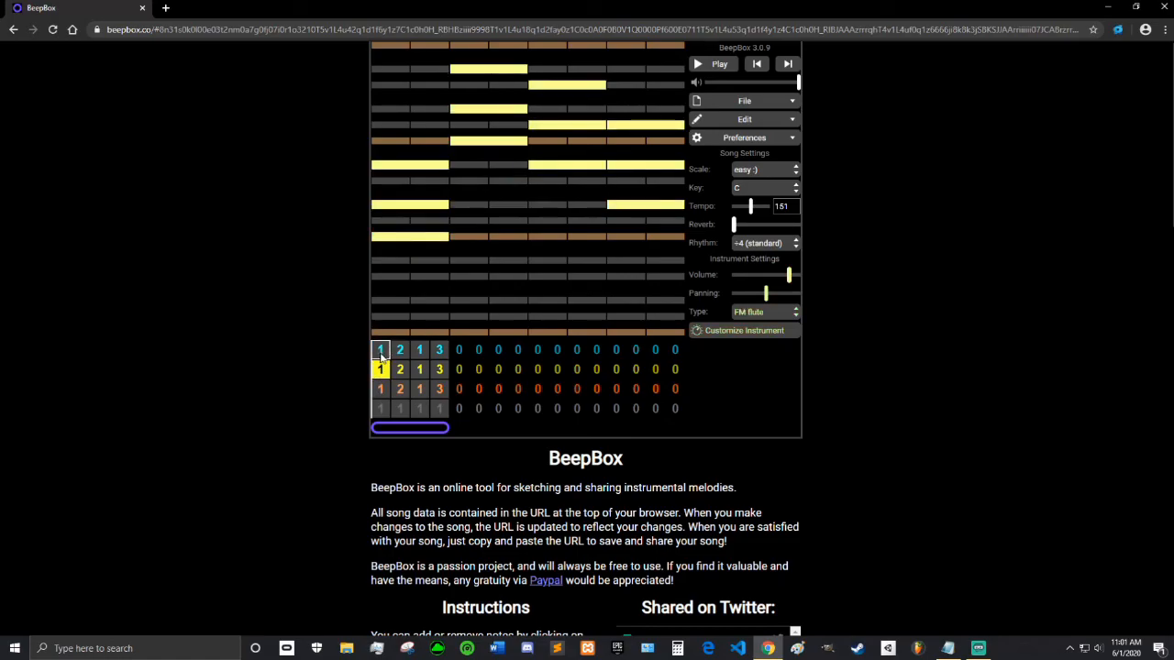
click(381, 354)
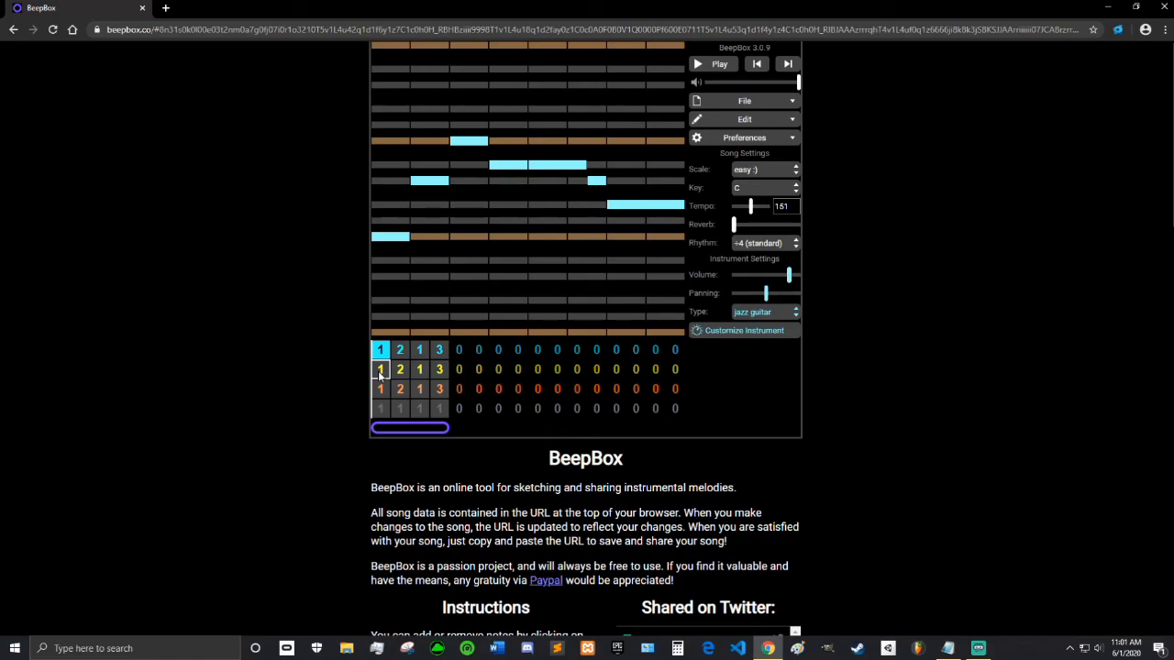
click(381, 370)
click(378, 388)
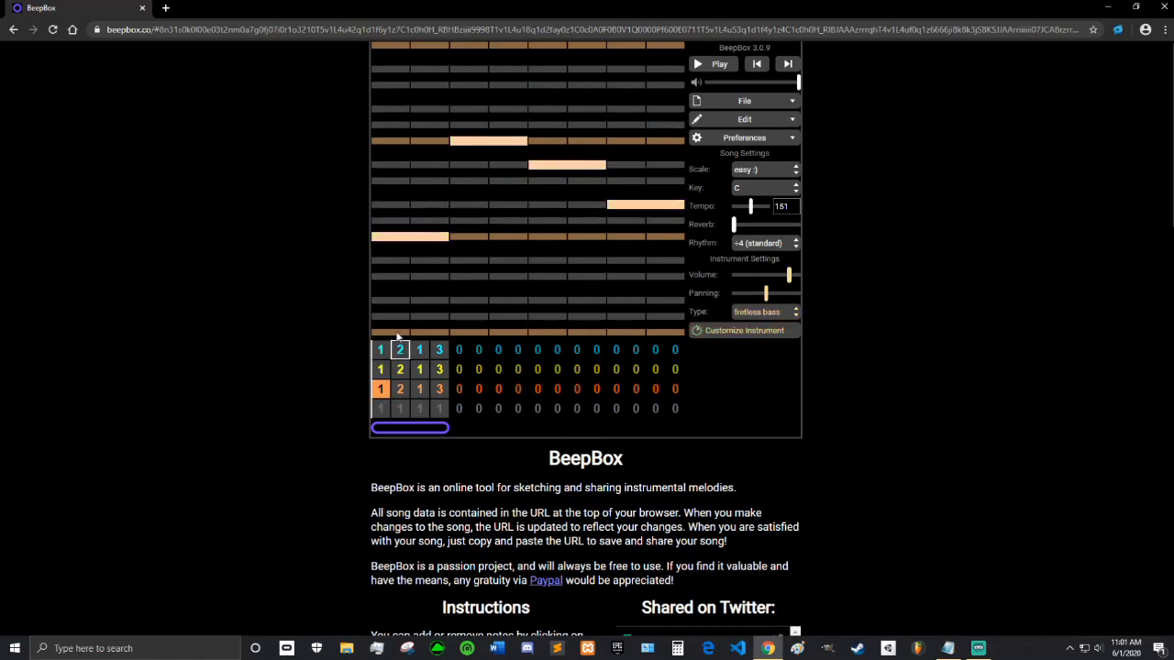
click(383, 370)
click(381, 352)
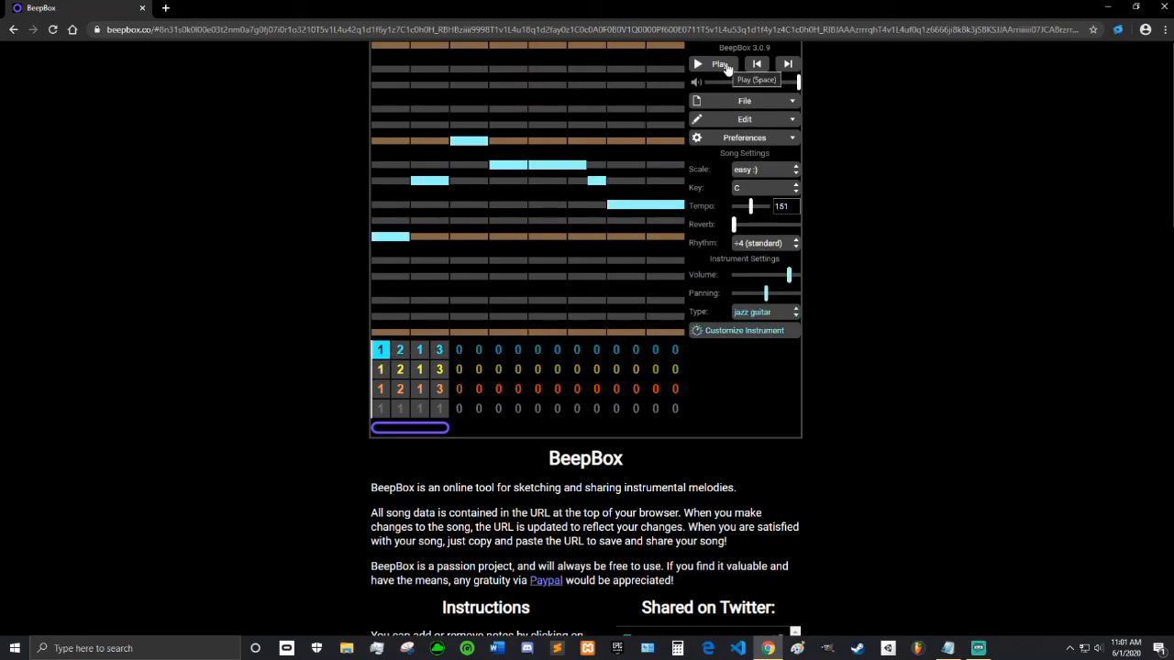
click(720, 64)
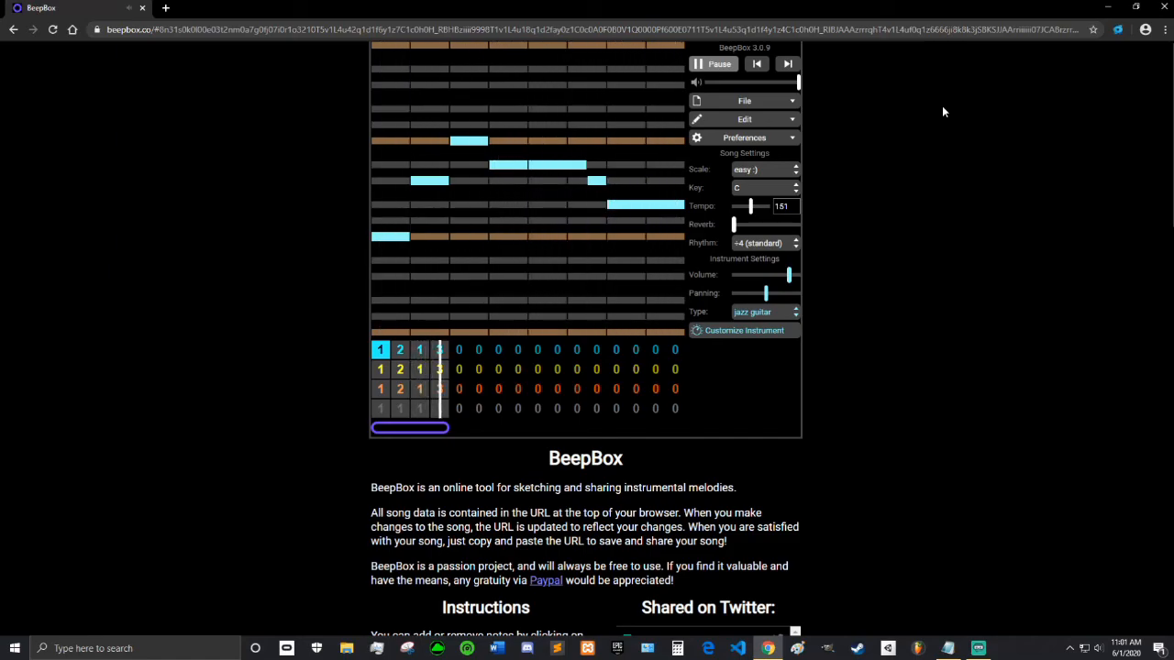
click(721, 66)
Export the song as a .wav file named StarCatcherTheme with a loop count of 4 and no outro, and dismiss the download notice.
click(782, 108)
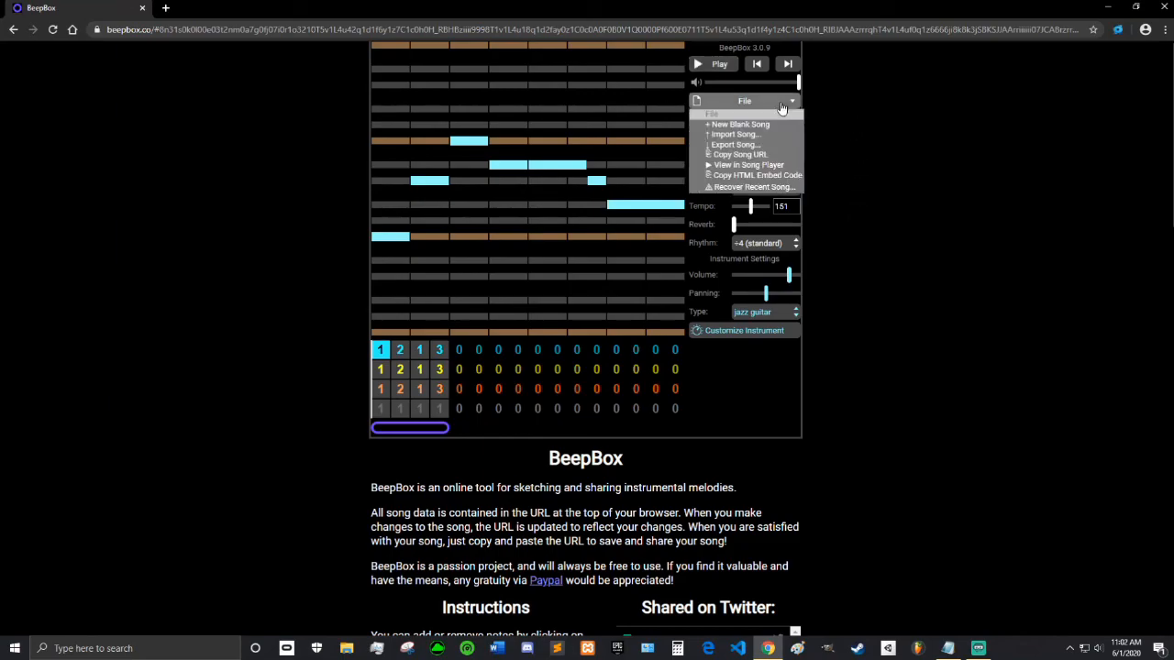
click(750, 145)
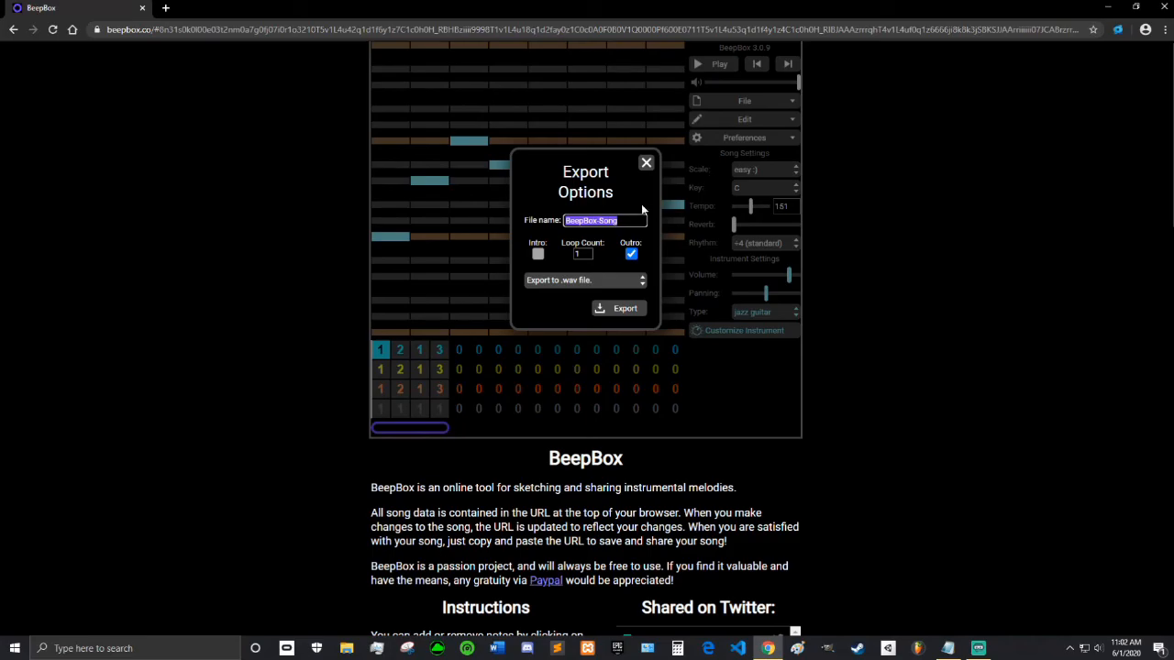
text(StarCatcherTheme)
click(631, 255)
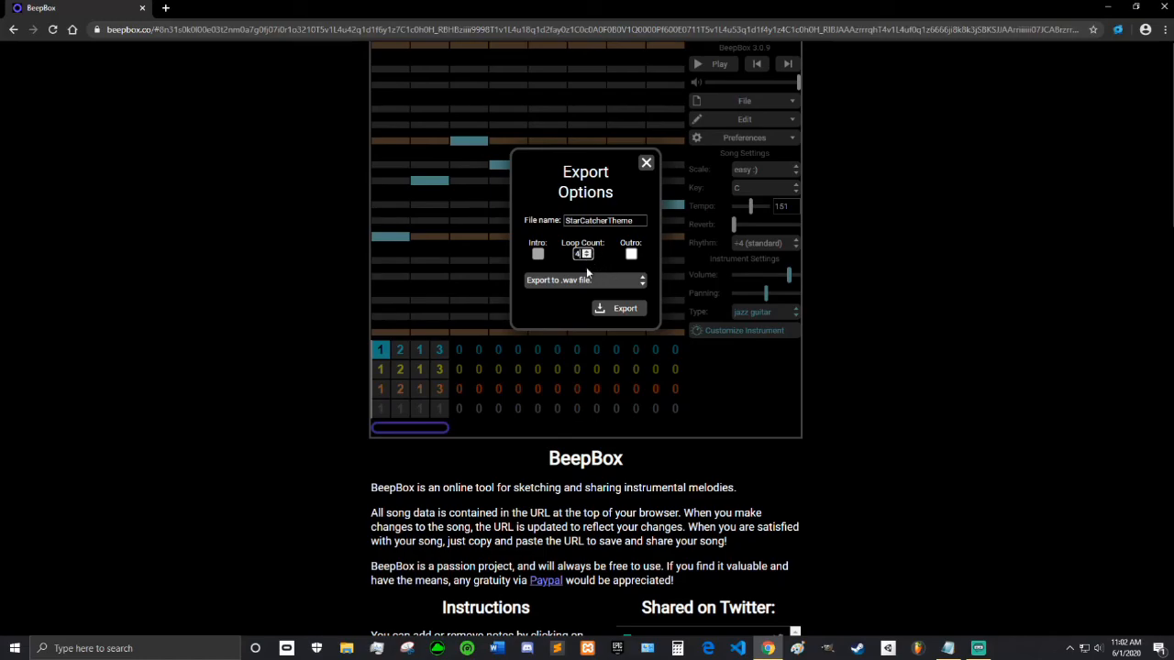
click(596, 281)
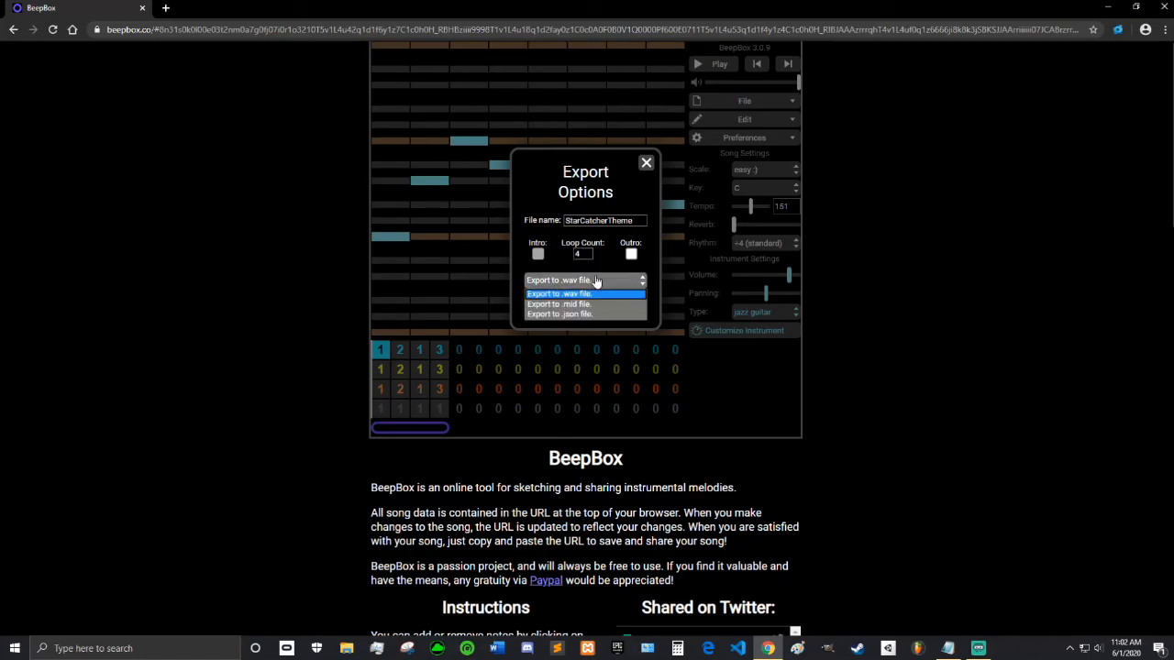
click(588, 294)
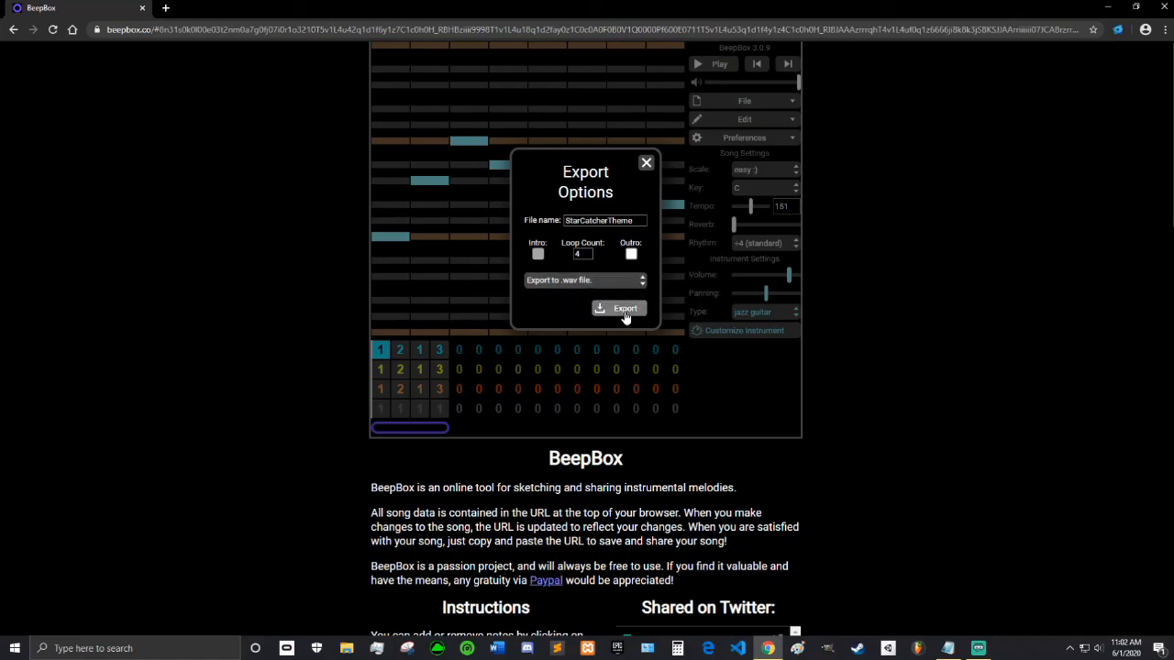
click(626, 307)
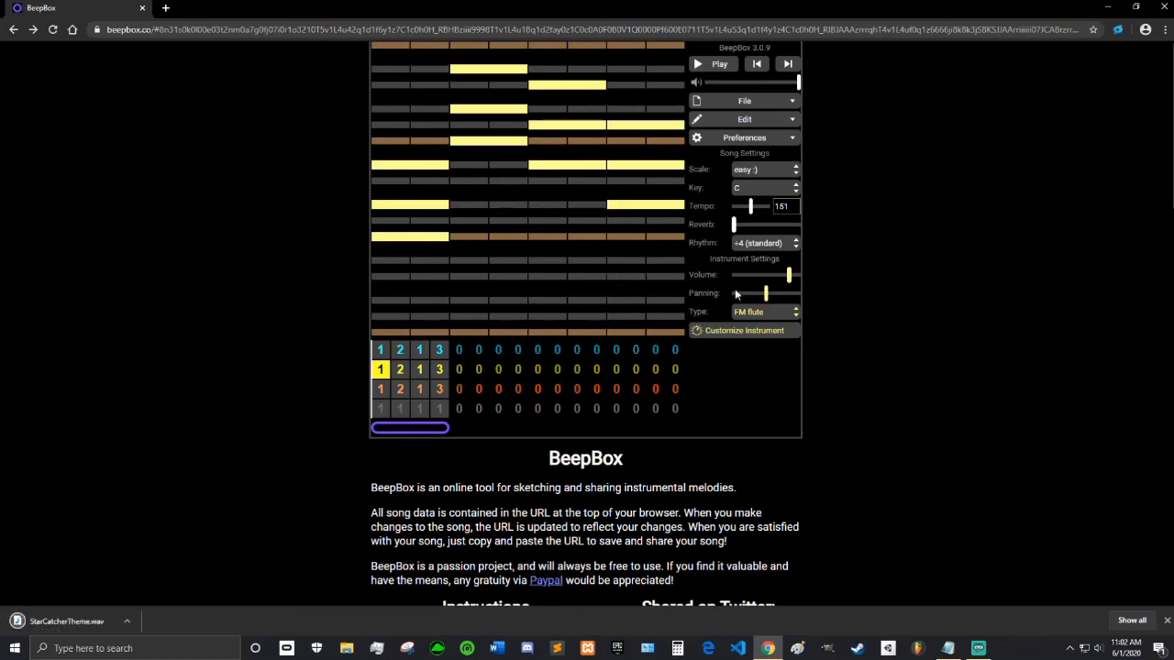
click(1167, 622)
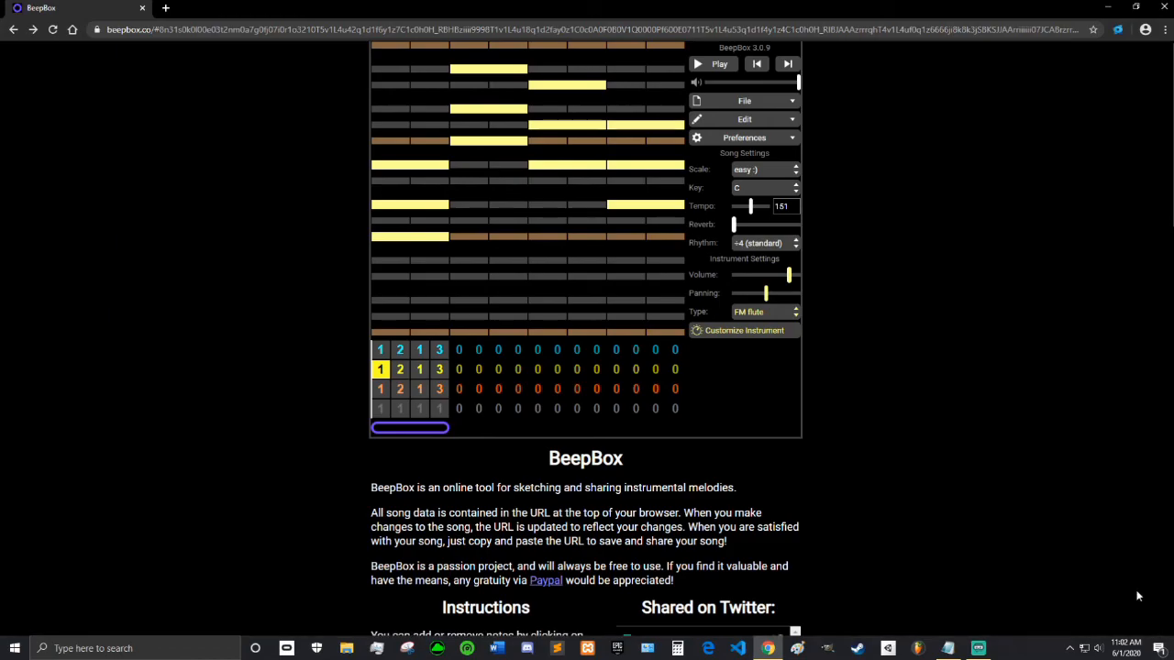